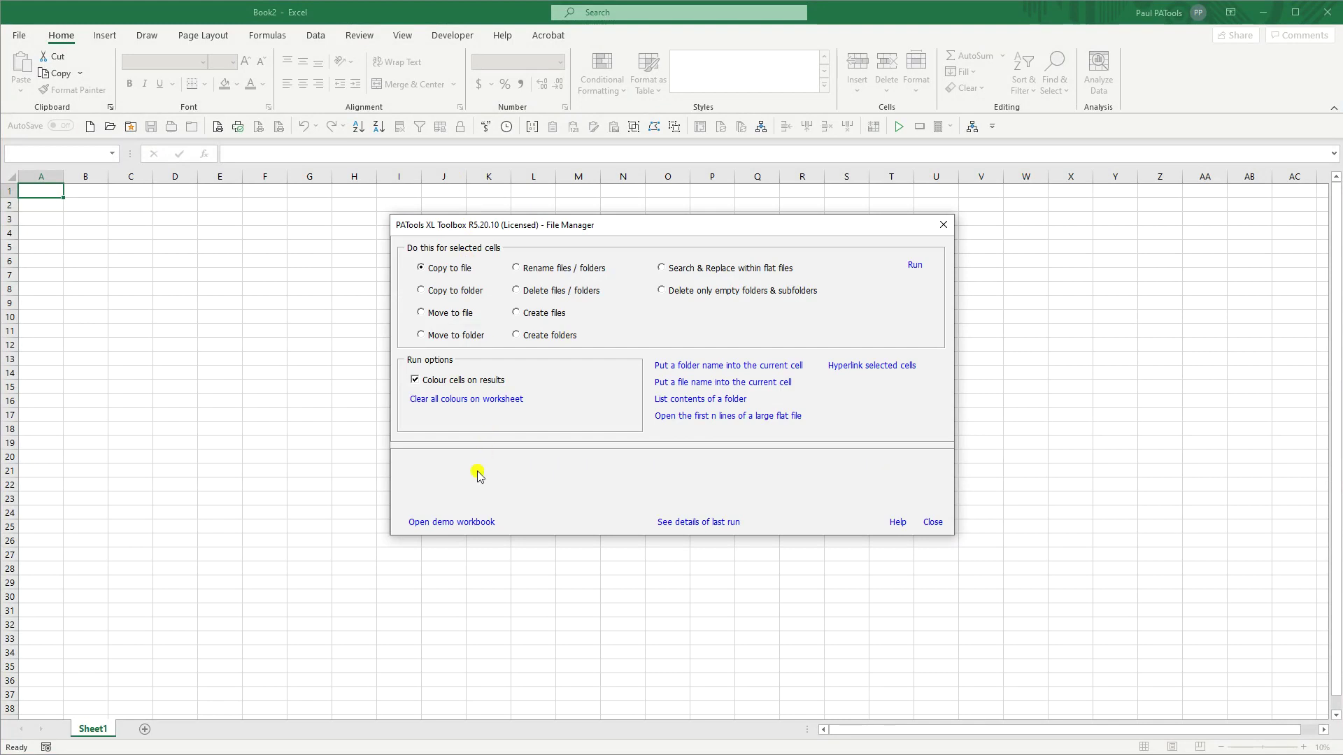
# Step: Open PATFMDemo.xls from the File Manager, dismiss its notice, and move the window top-left
pyautogui.click(451, 523)
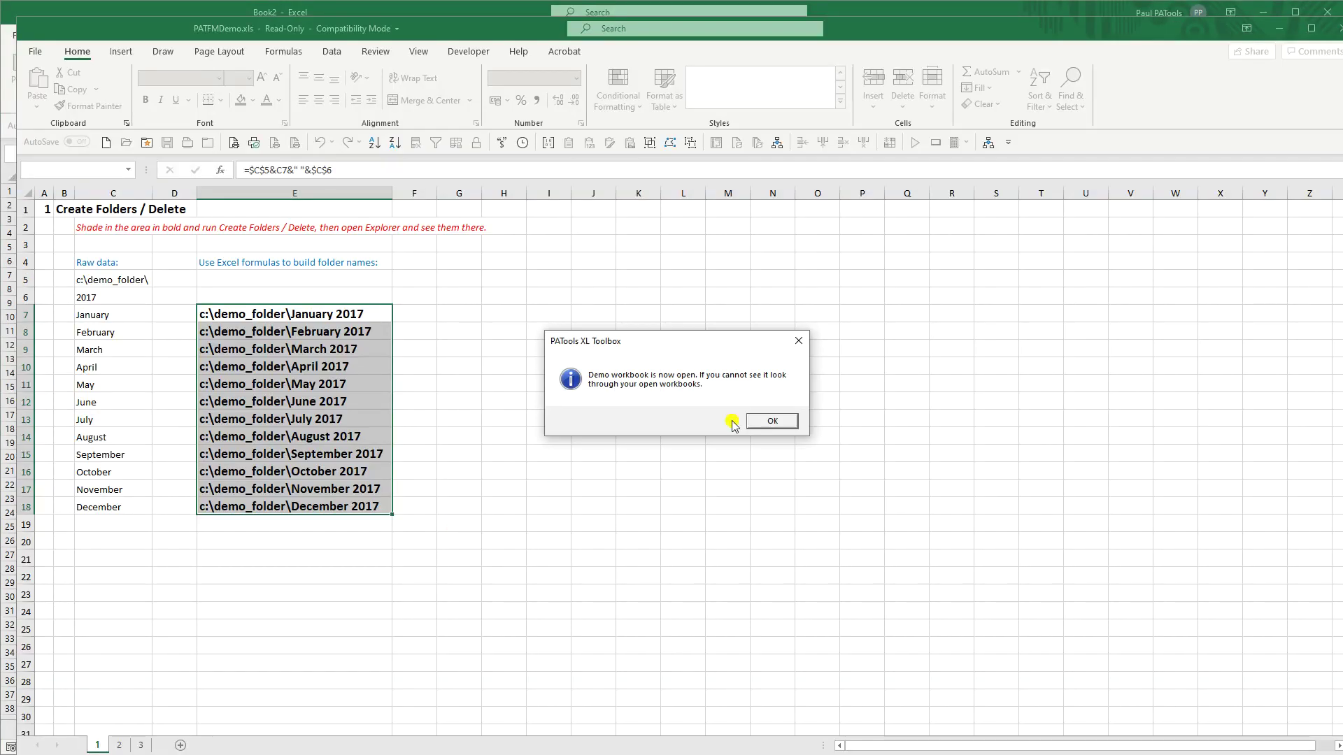
pyautogui.click(772, 420)
pyautogui.moveTo(189, 28); pyautogui.dragTo(175, 12)
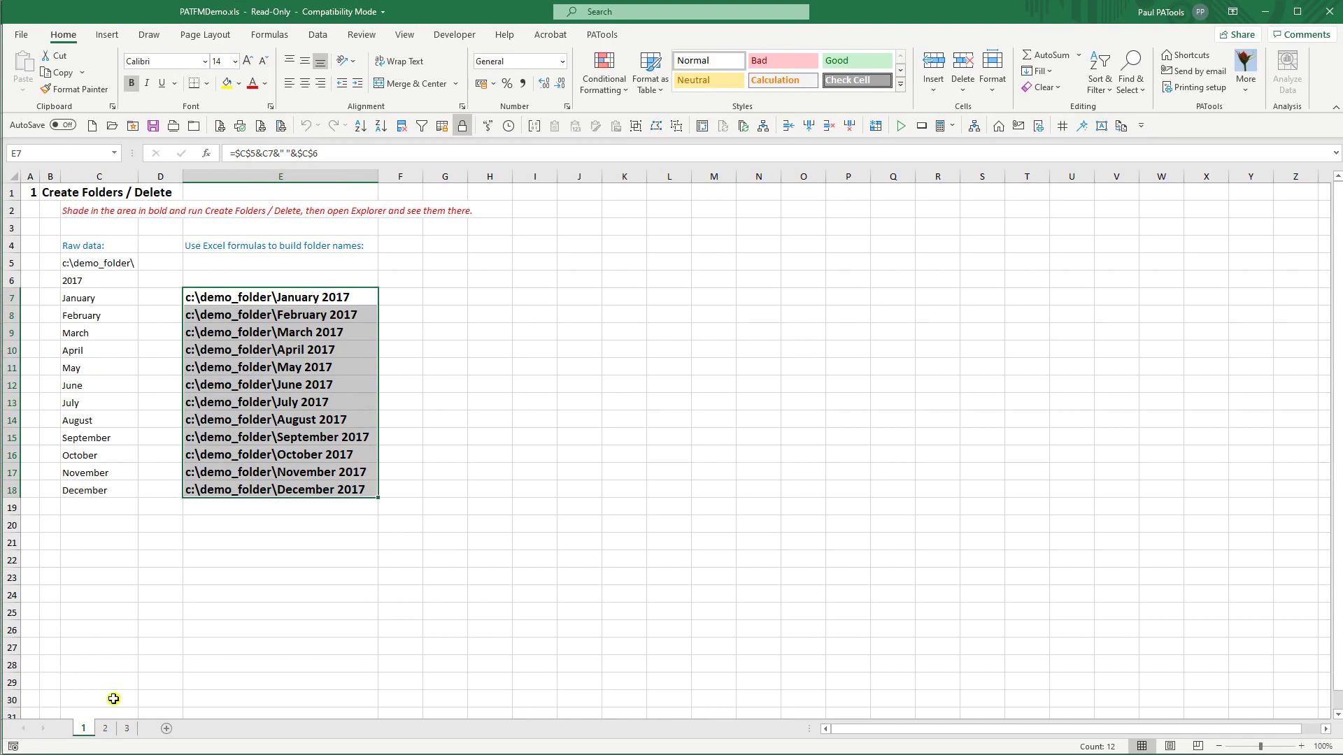
pyautogui.click(106, 729)
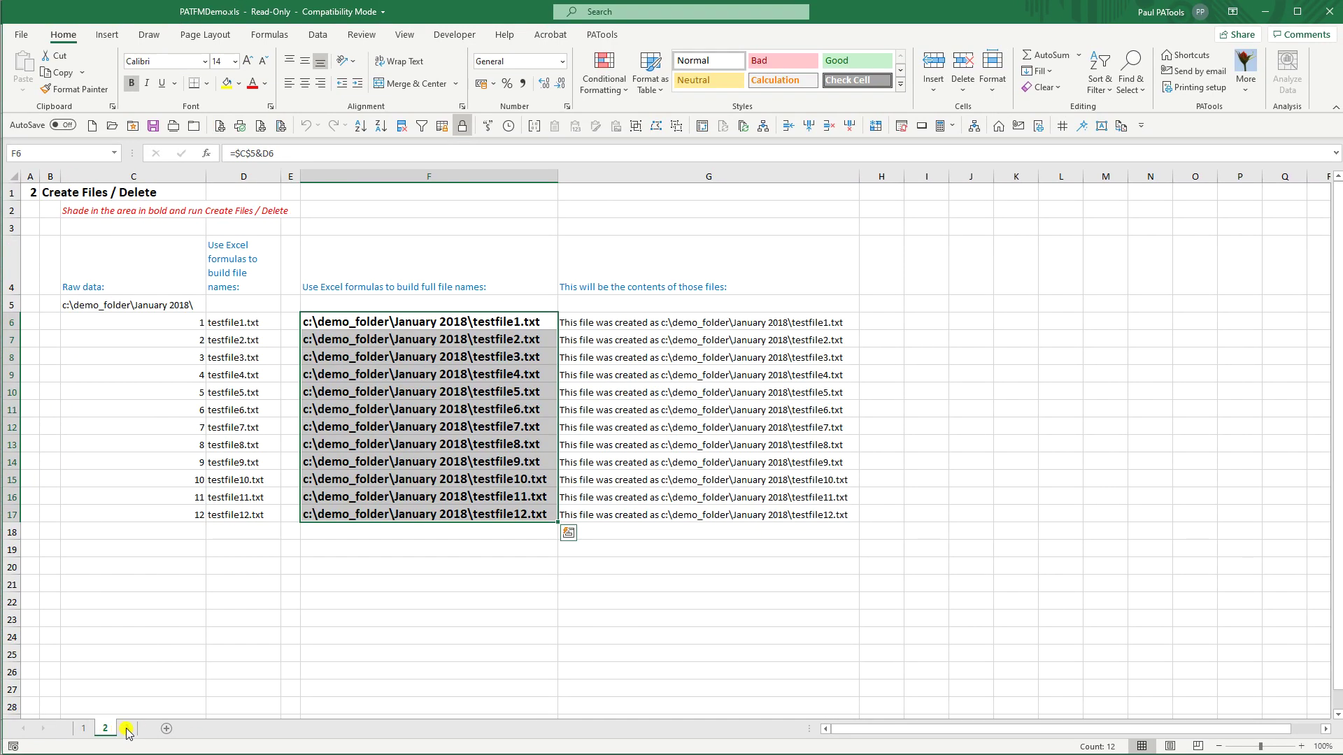
pyautogui.click(127, 729)
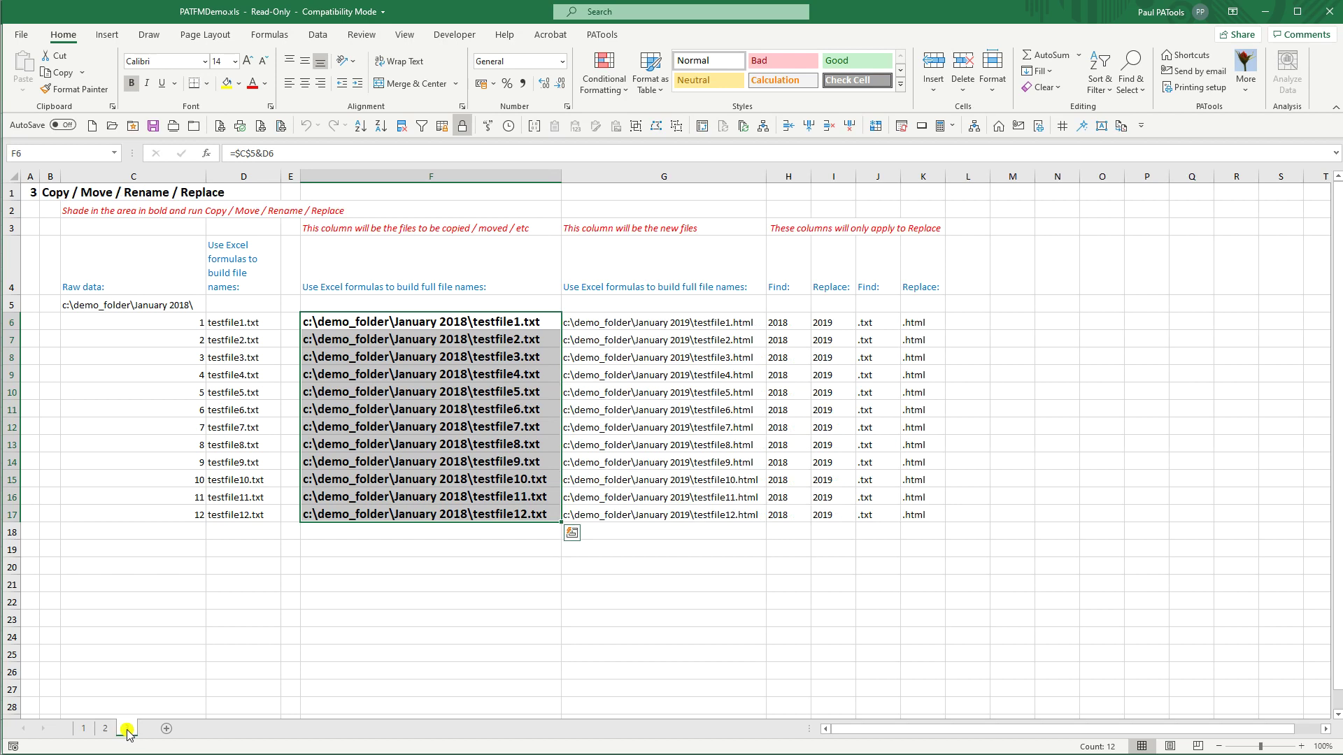
pyautogui.click(83, 729)
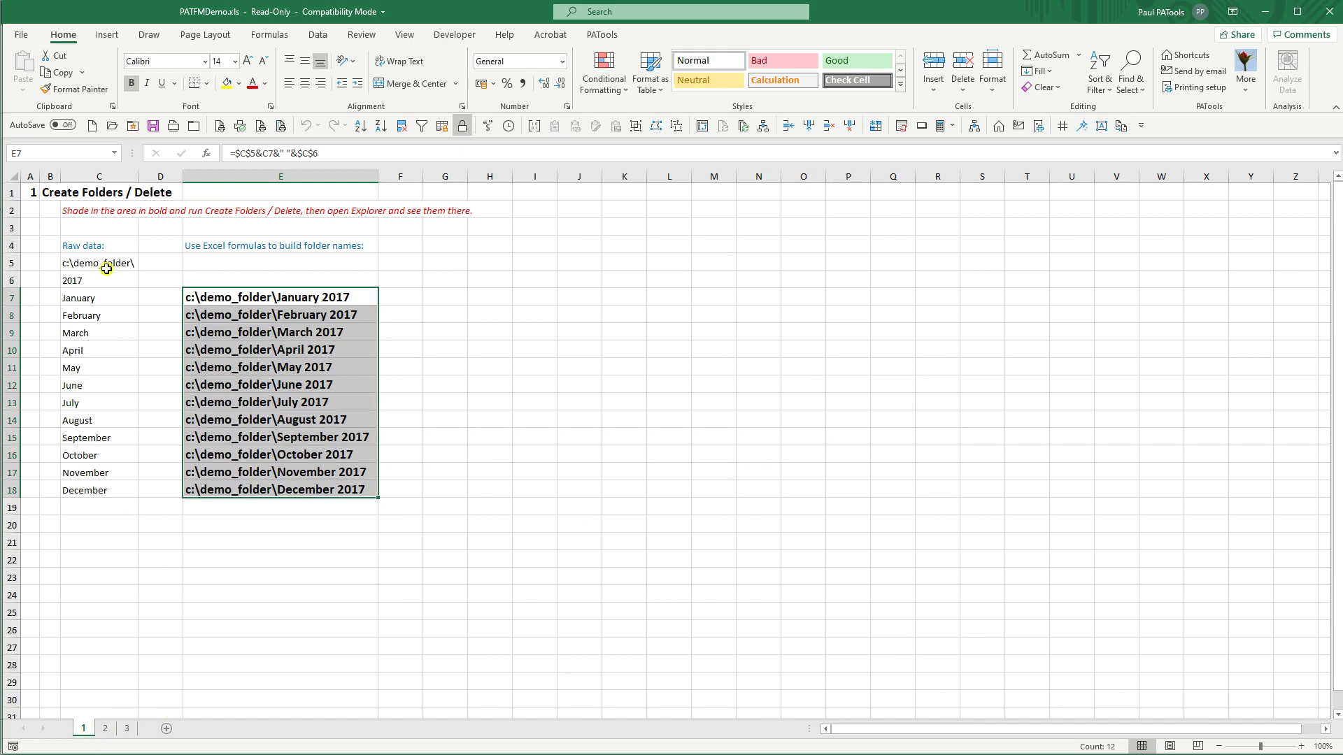
# Step: Inspect the year in C6 and the cells referenced by E7's folder-name formula
pyautogui.click(108, 286)
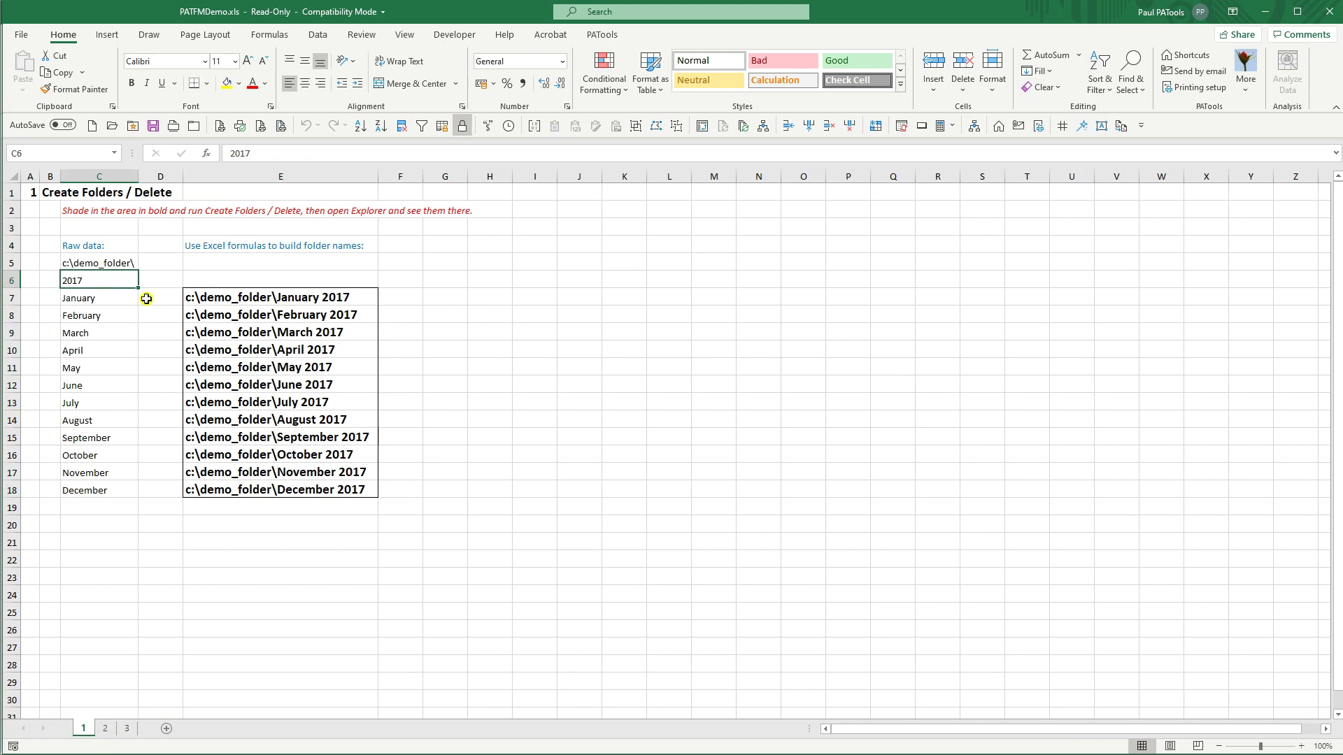
pyautogui.click(267, 298)
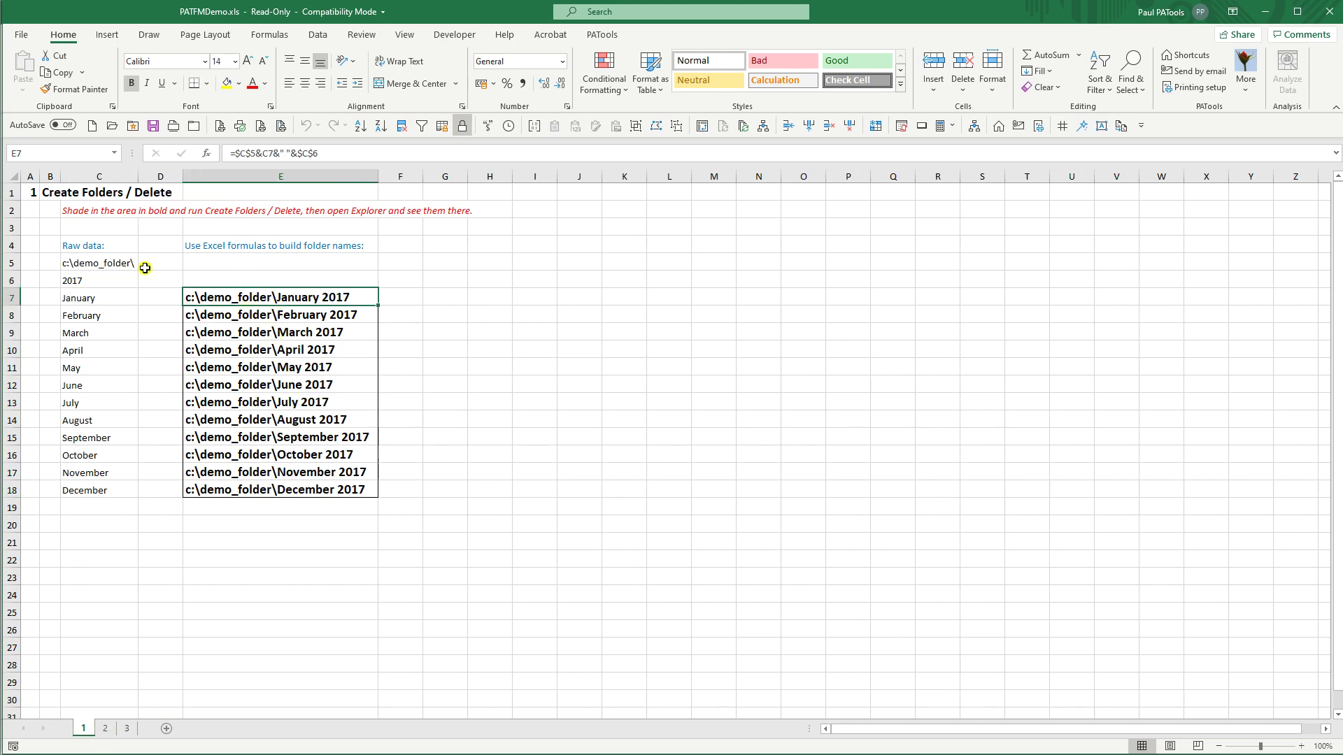
pyautogui.click(226, 153)
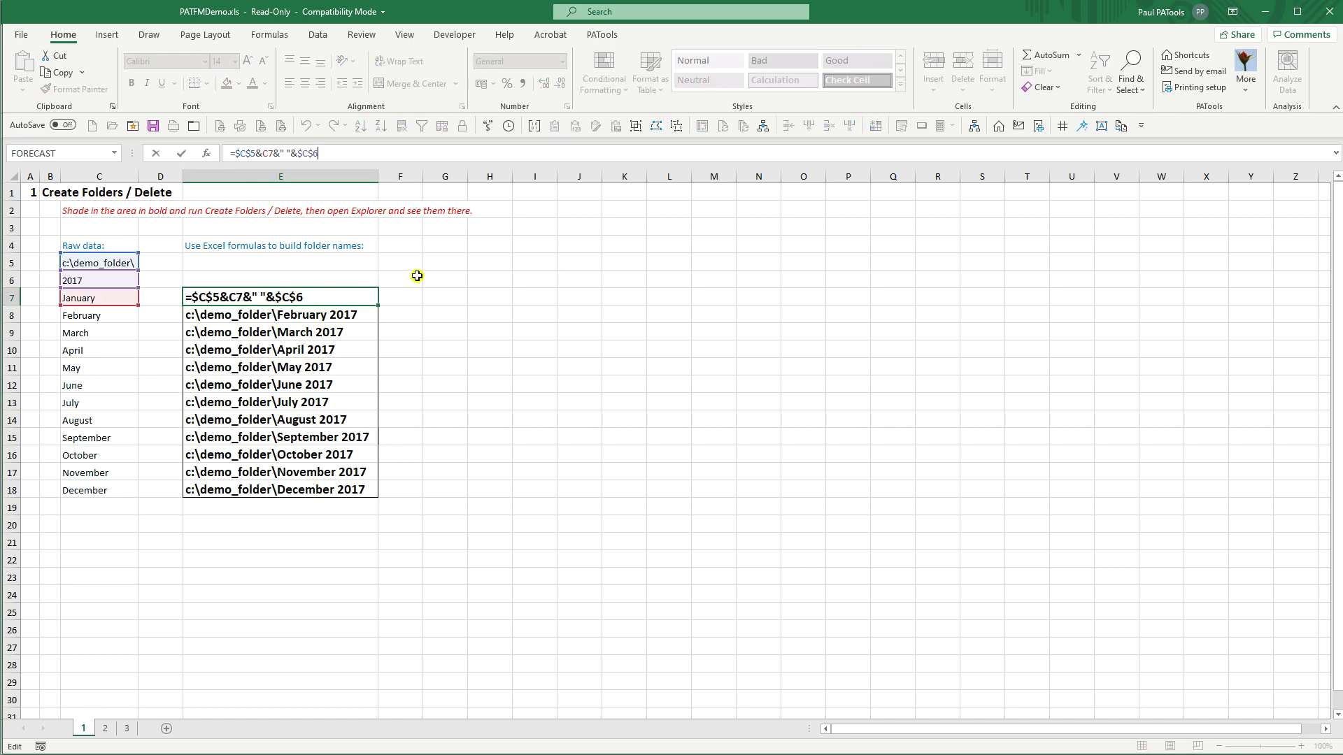
pyautogui.press('Escape')
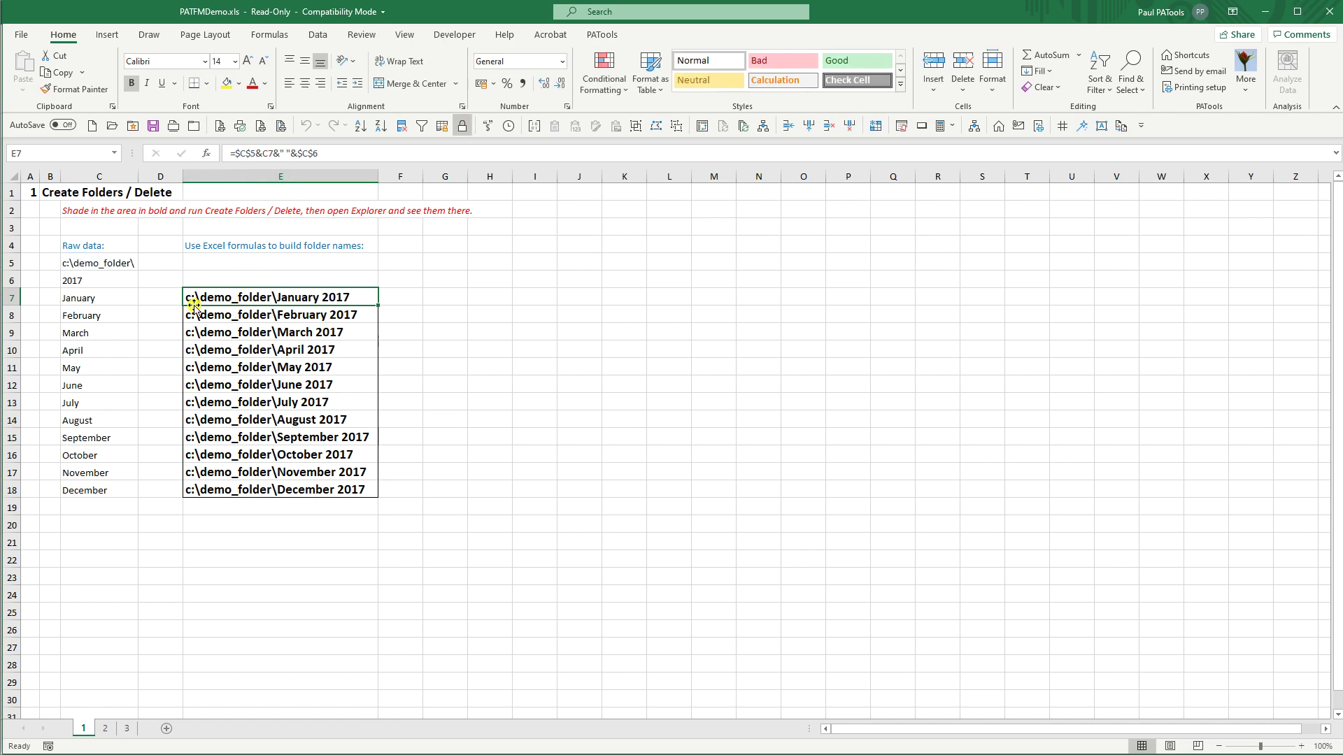
# Step: Set the year in C6 to 2020 and the base path in C5 to c:\demo\
pyautogui.click(101, 282)
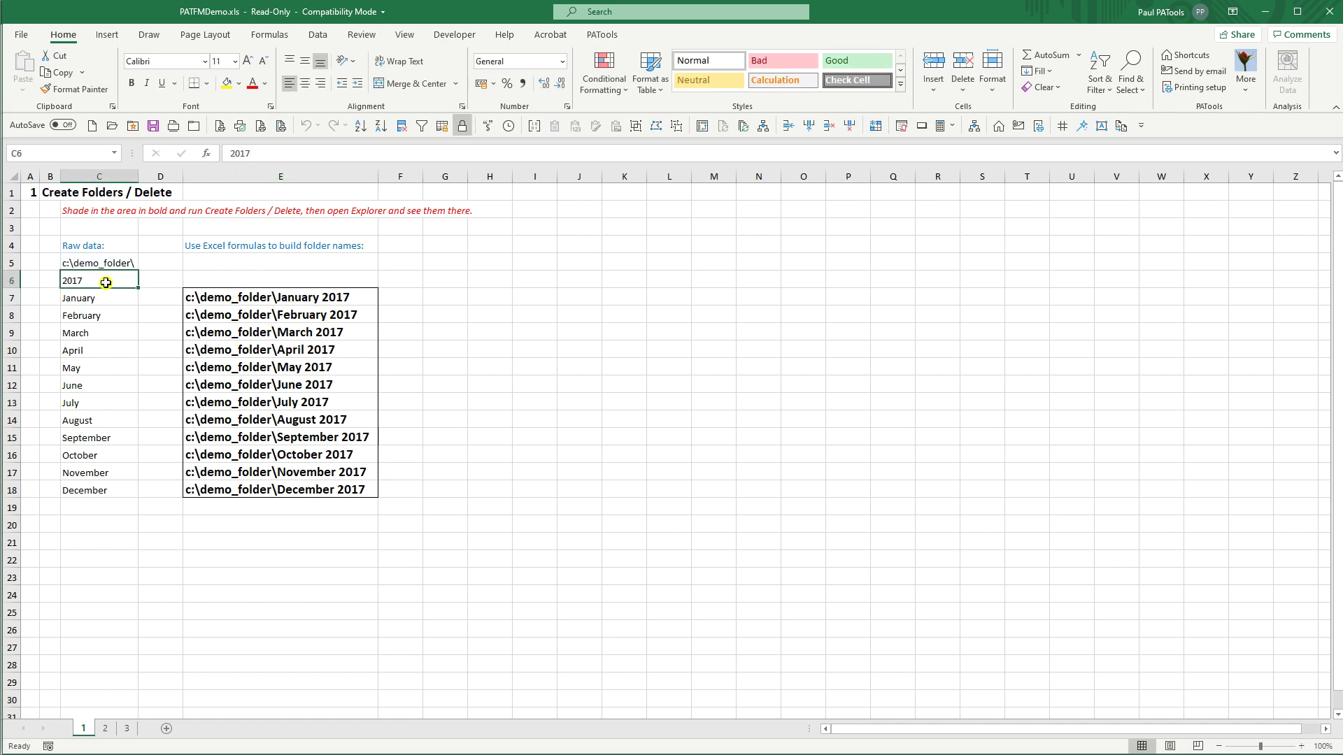
pyautogui.write('2020')
pyautogui.hotkey('ctrl', 'Return')
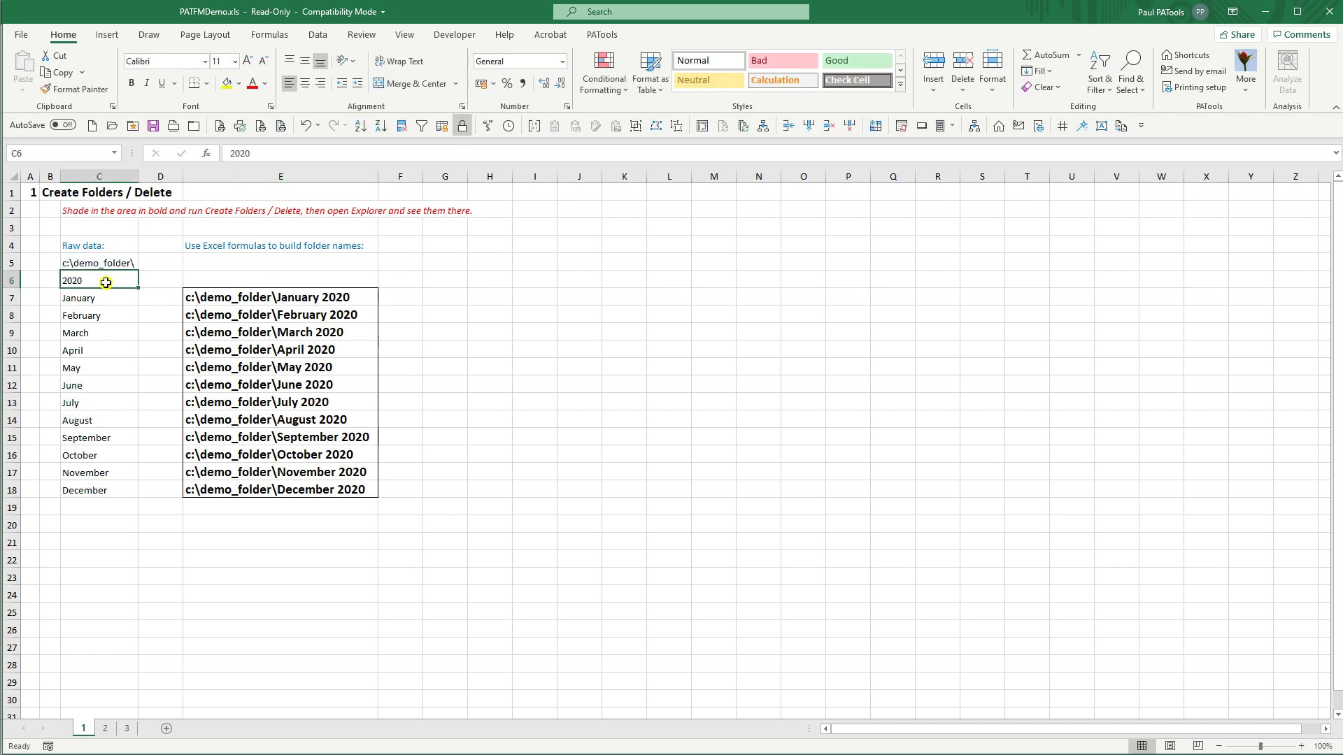
pyautogui.click(95, 261)
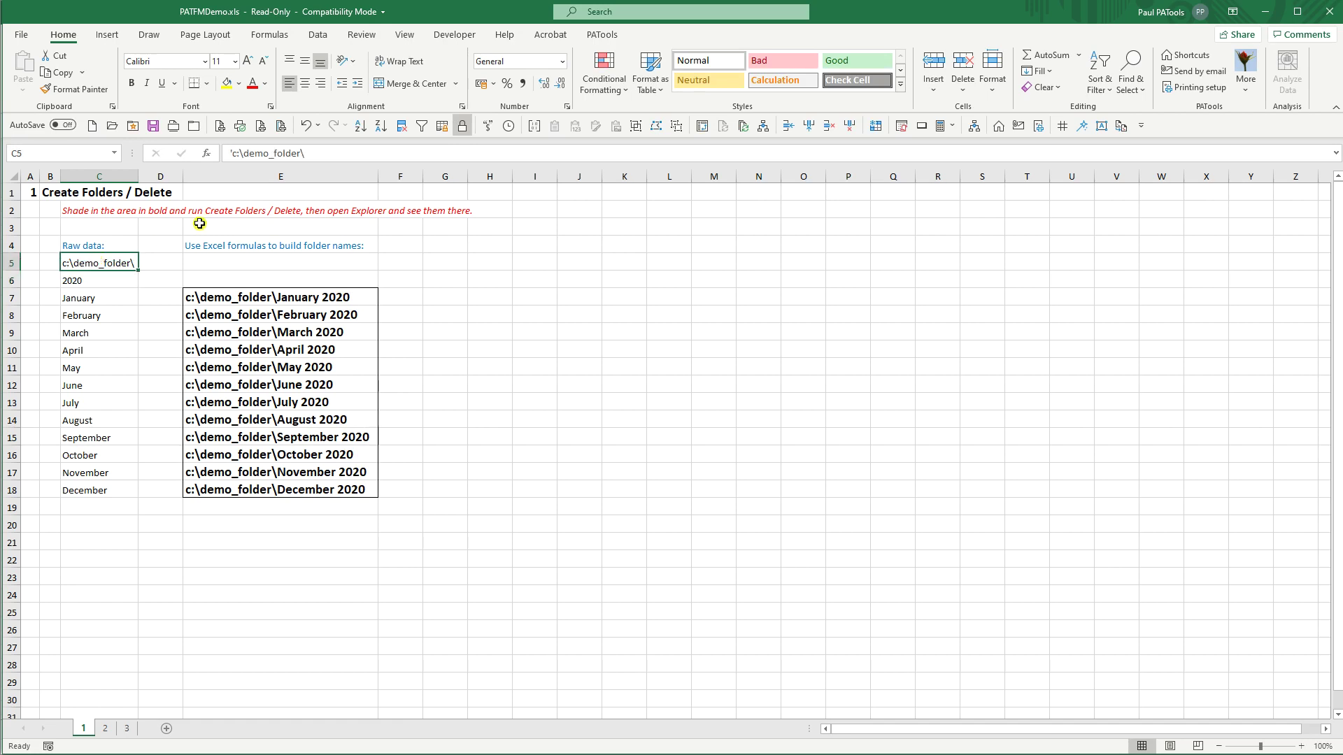
pyautogui.click(272, 153)
pyautogui.press('BackSpace')
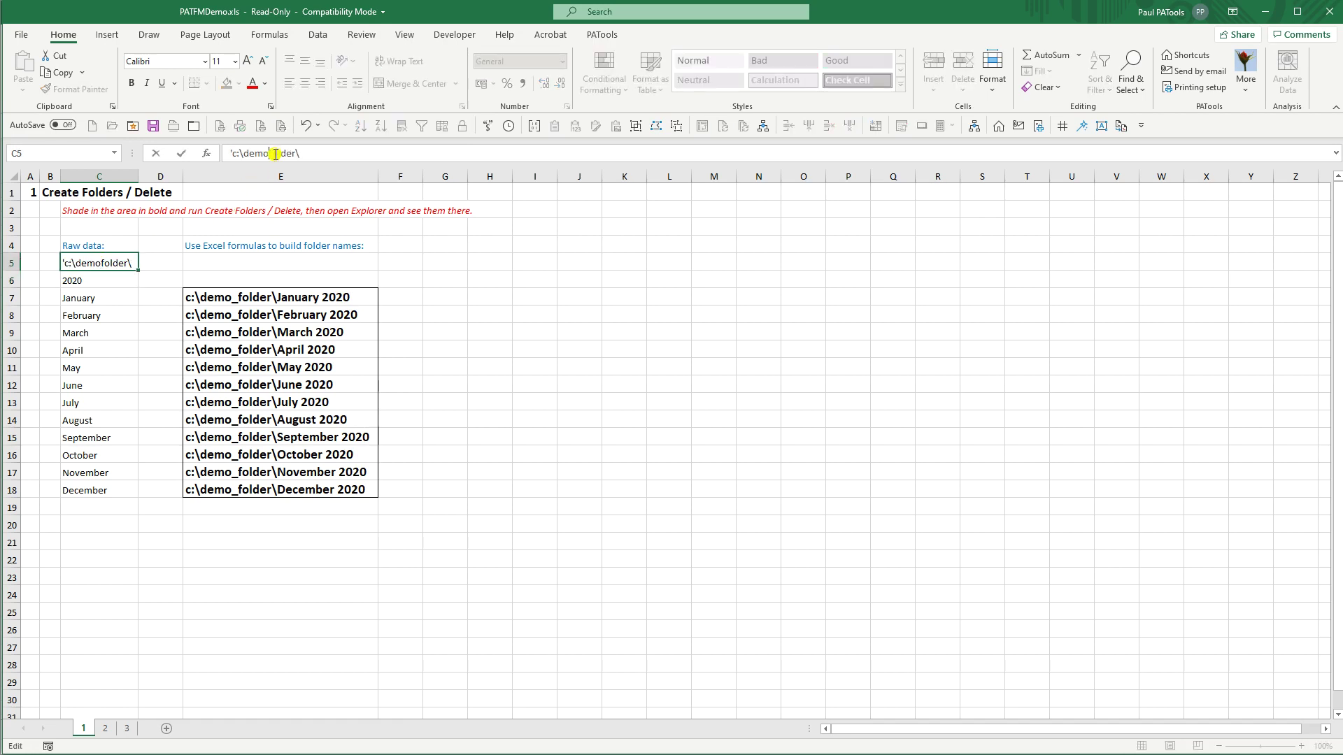
pyautogui.hotkey('ctrl', 'Return')
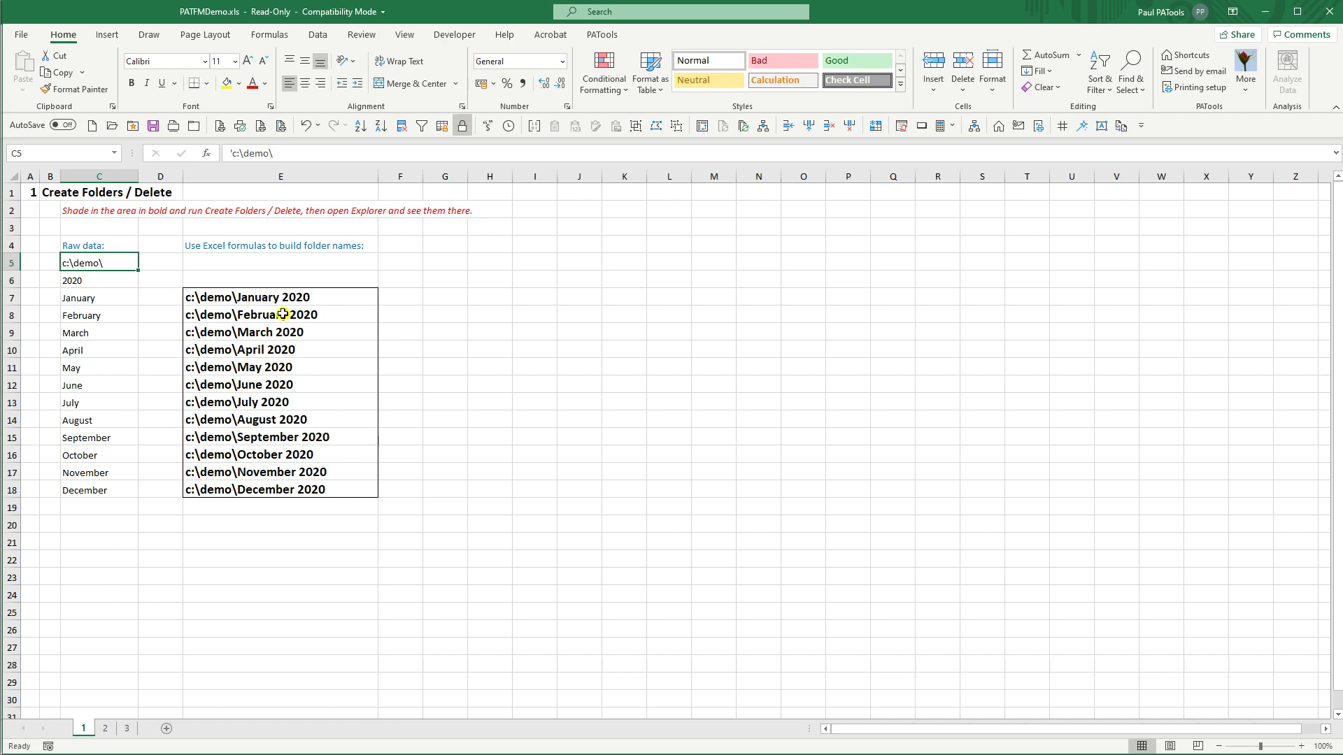
# Step: Confirm C:\demo is empty in Explorer, then select the folder names E7:E18
pyautogui.hotkey('alt', 'Tab')
pyautogui.hotkey('alt', 'Tab')
pyautogui.hotkey('alt', 'Tab')
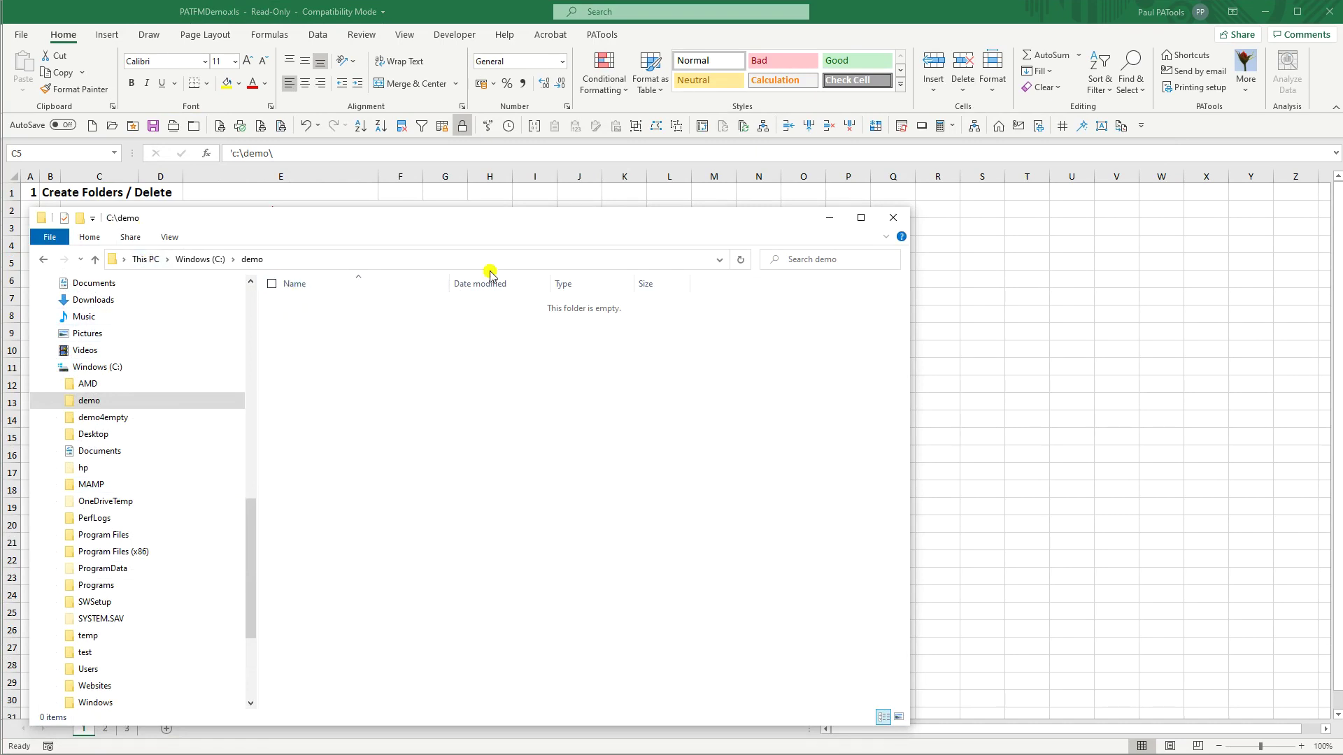
pyautogui.click(829, 224)
pyautogui.moveTo(312, 299); pyautogui.dragTo(279, 493)
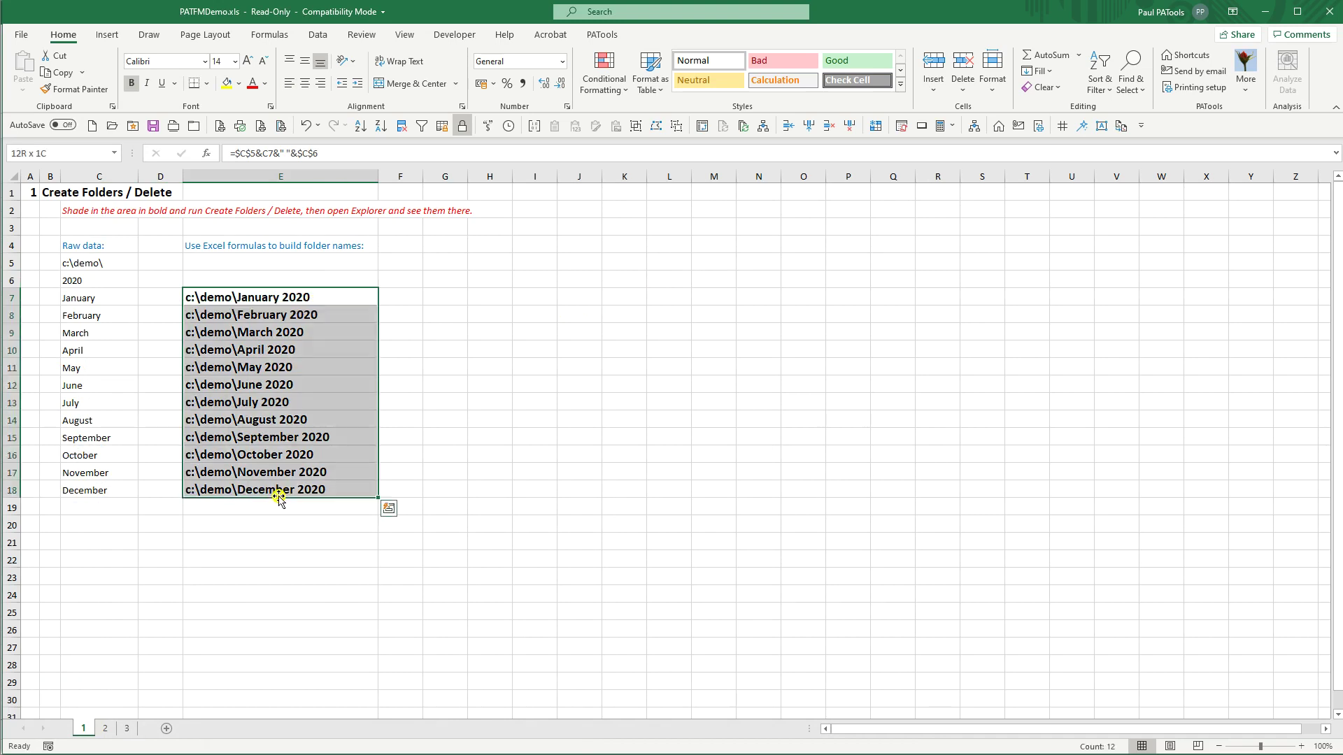
# Step: Create folders from the 12 selected cells using PATools File Manager's Create folders action
pyautogui.click(601, 35)
pyautogui.click(425, 78)
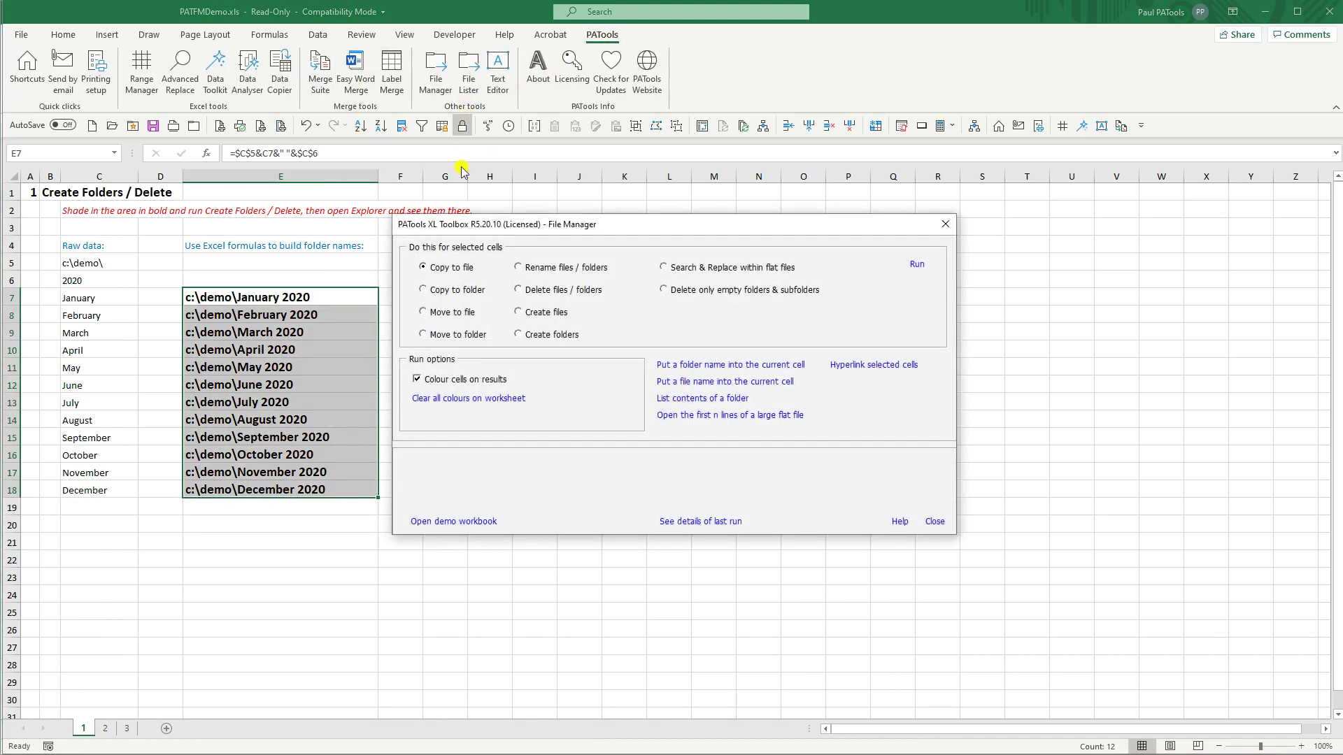
pyautogui.click(545, 337)
pyautogui.click(918, 269)
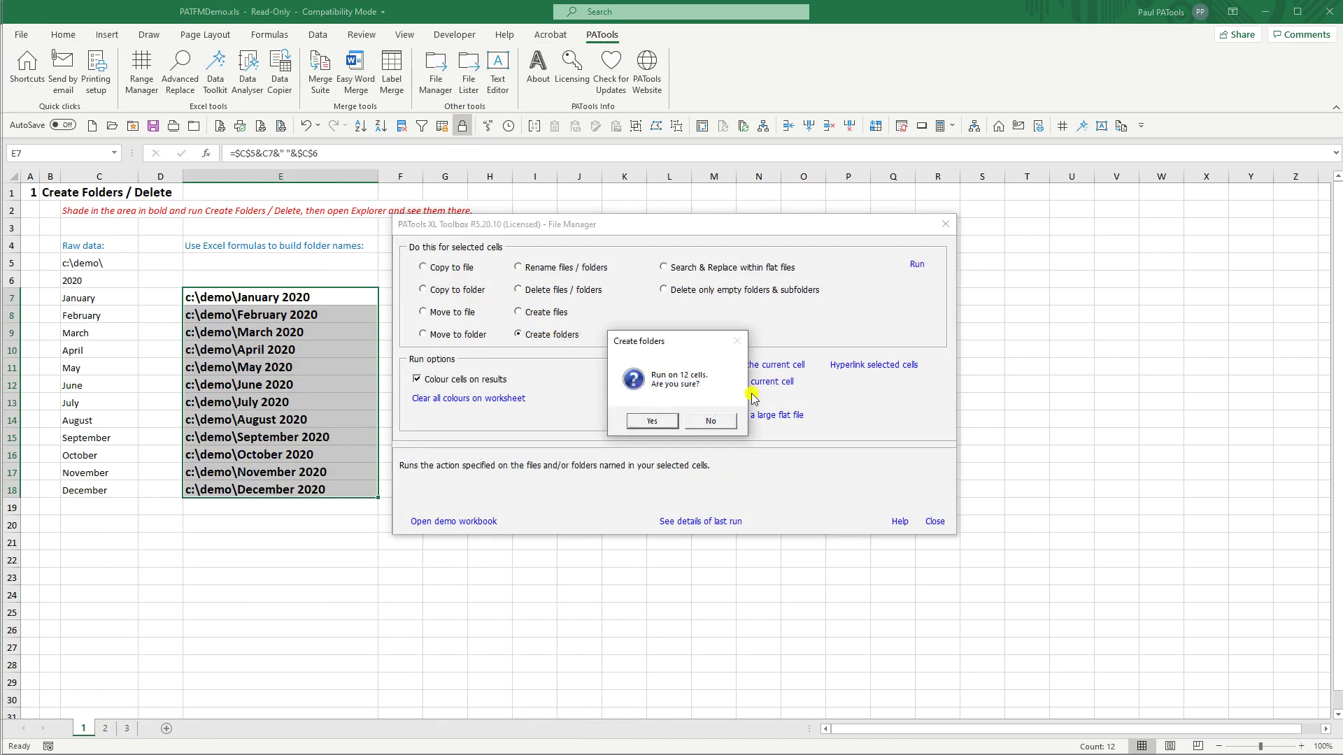
pyautogui.click(659, 422)
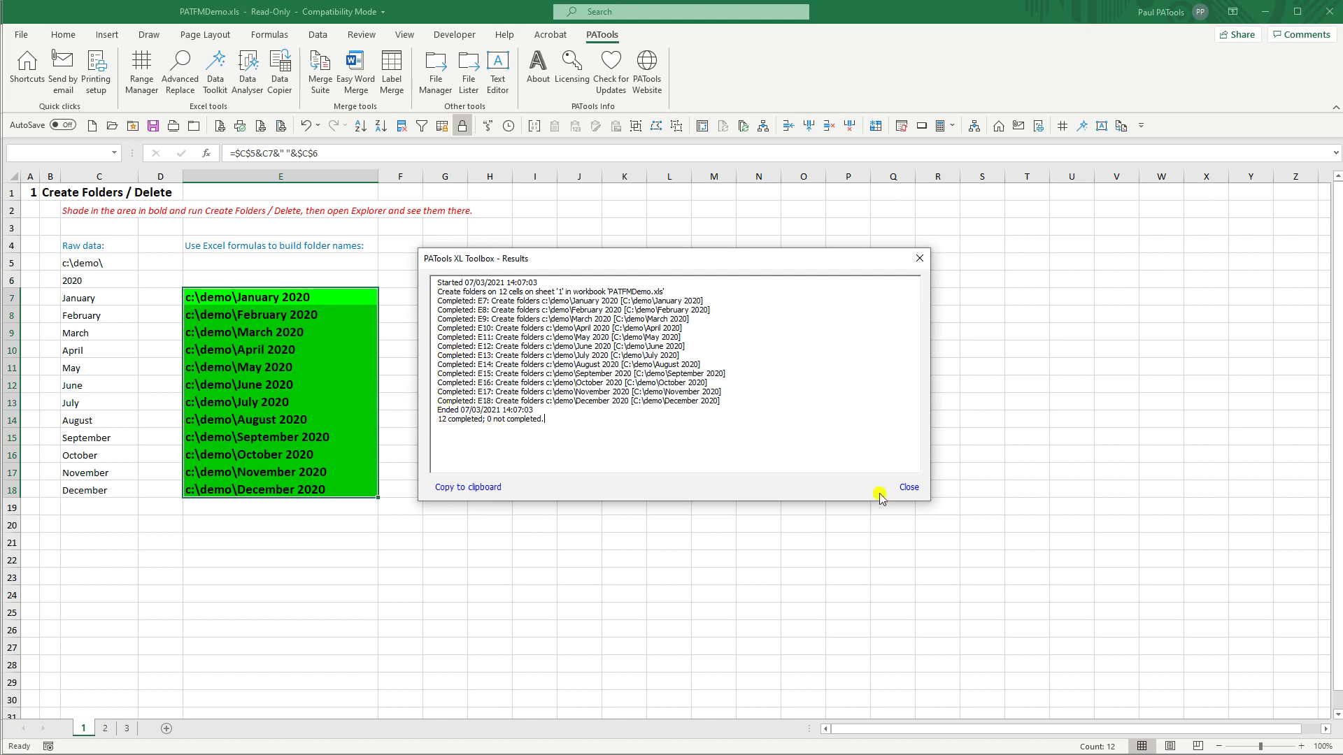
# Step: Review the run results and details, close File Manager, and switch to C:\demo
pyautogui.click(909, 487)
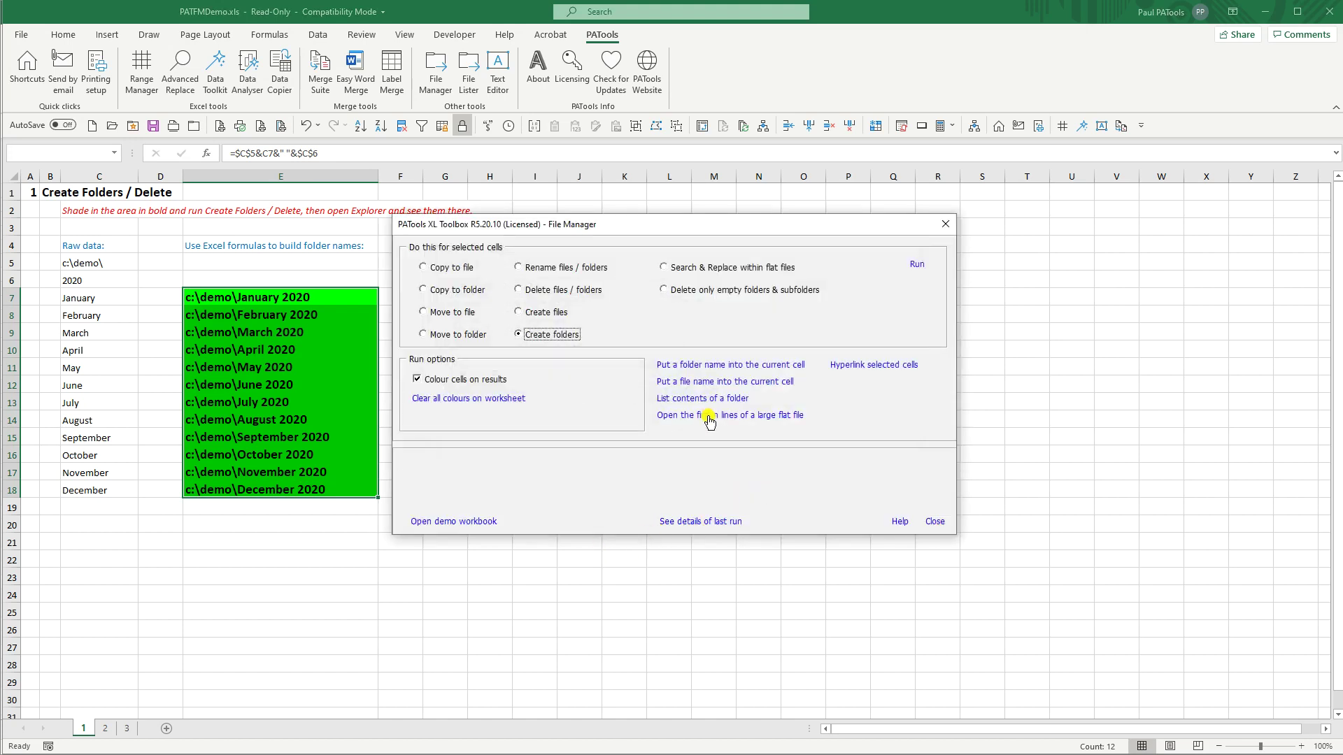
pyautogui.click(693, 524)
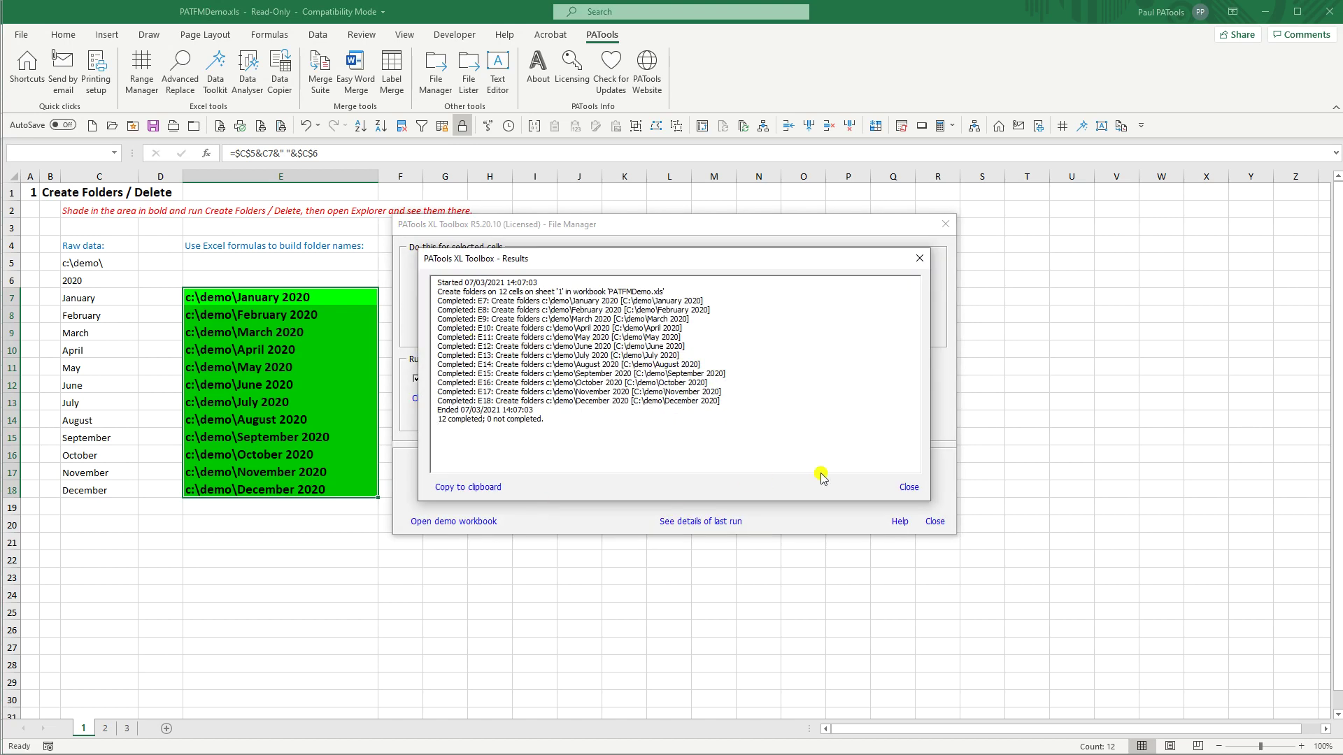
pyautogui.click(911, 488)
pyautogui.click(937, 523)
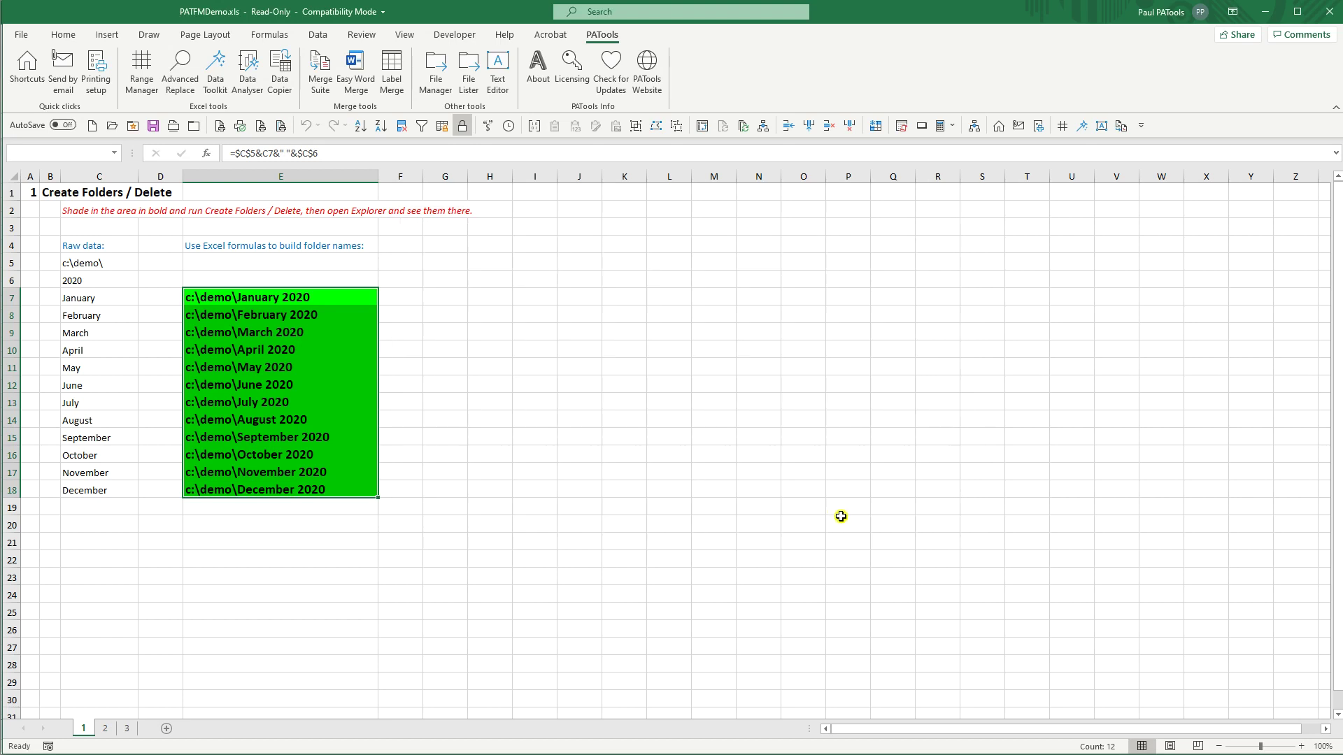
pyautogui.hotkey('alt', 'Tab')
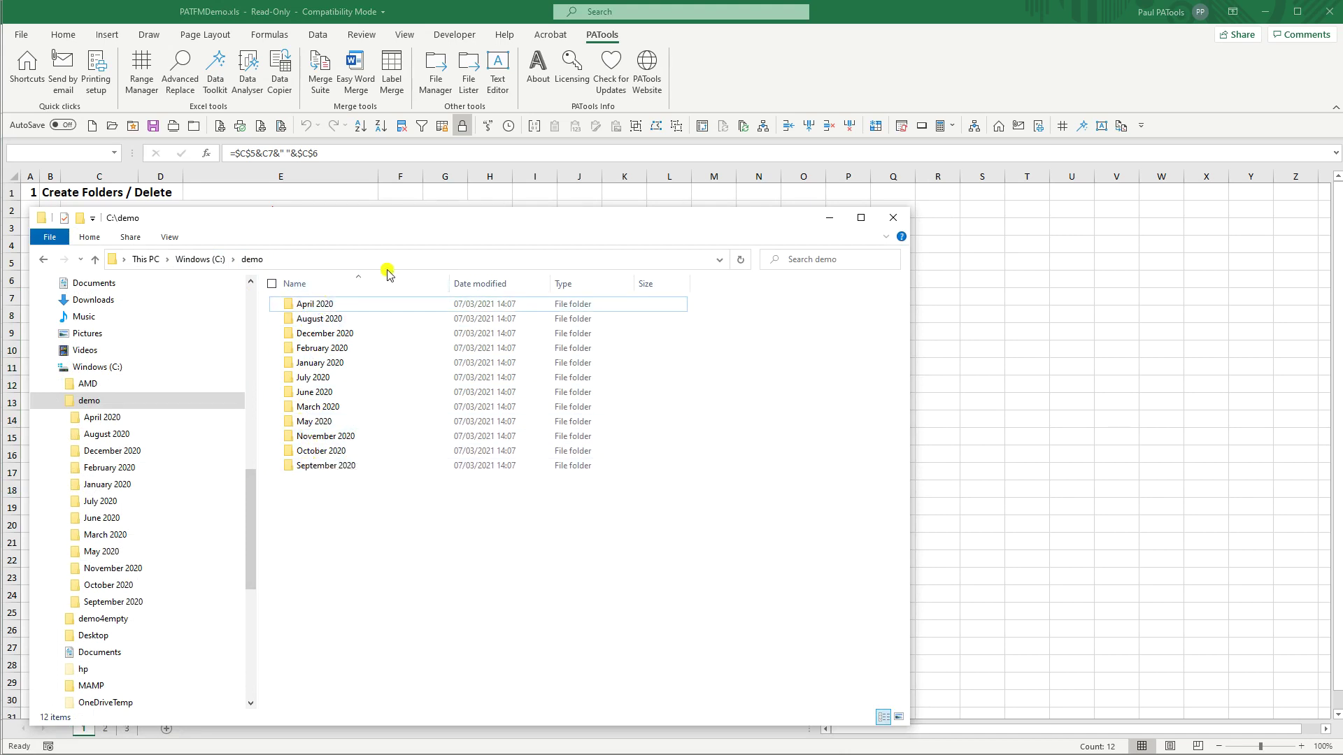
# Step: Return from the C:\demo Explorer window to the Excel workbook
pyautogui.hotkey('alt', 'Tab')
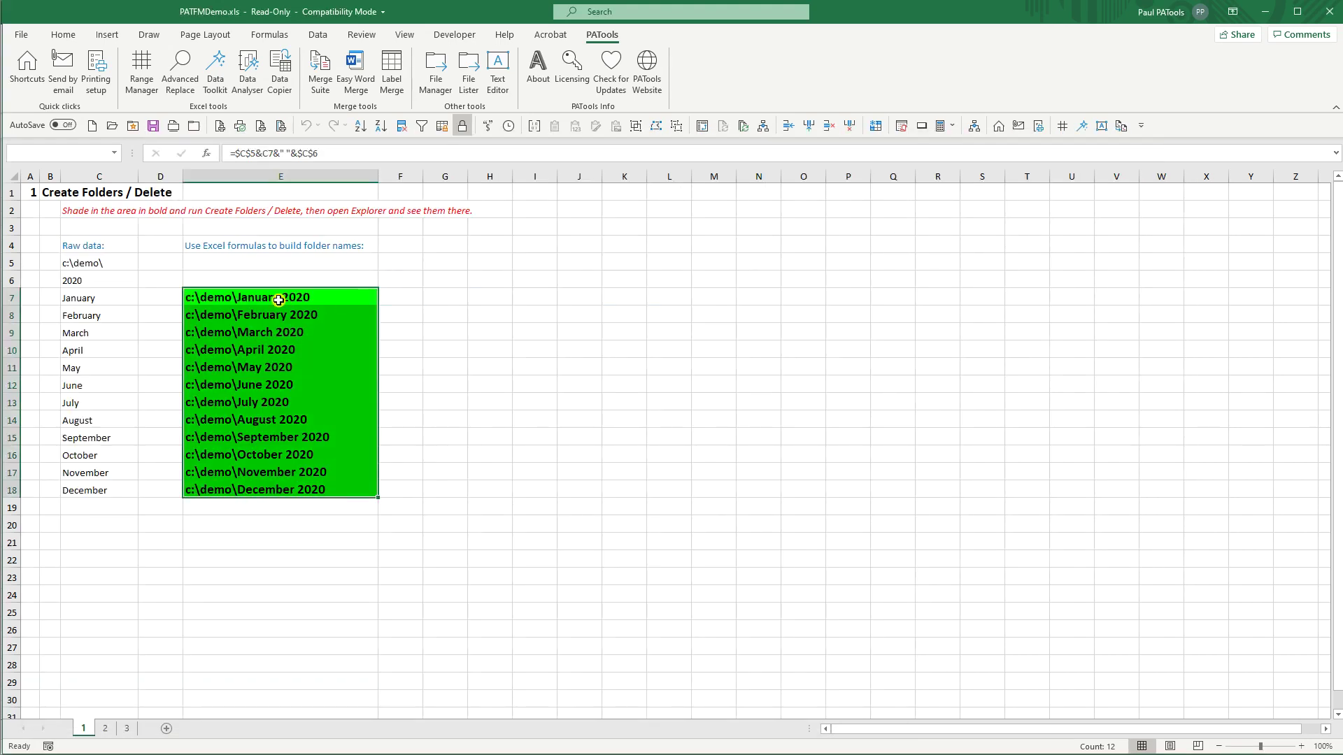
# Step: Permanently delete the 12 listed month folders with File Manager's Delete files / folders, confirming Yes to all
pyautogui.click(436, 74)
pyautogui.moveTo(551, 294)
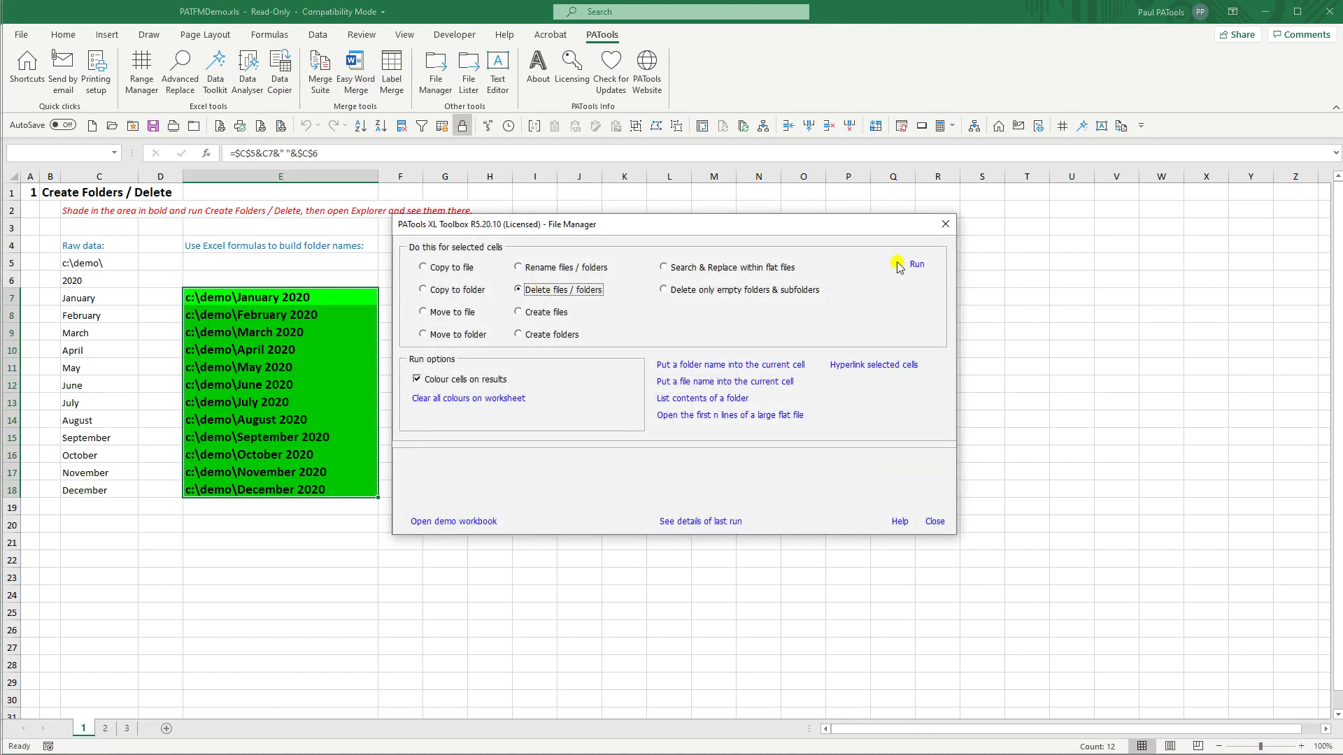
pyautogui.click(917, 265)
pyautogui.click(650, 420)
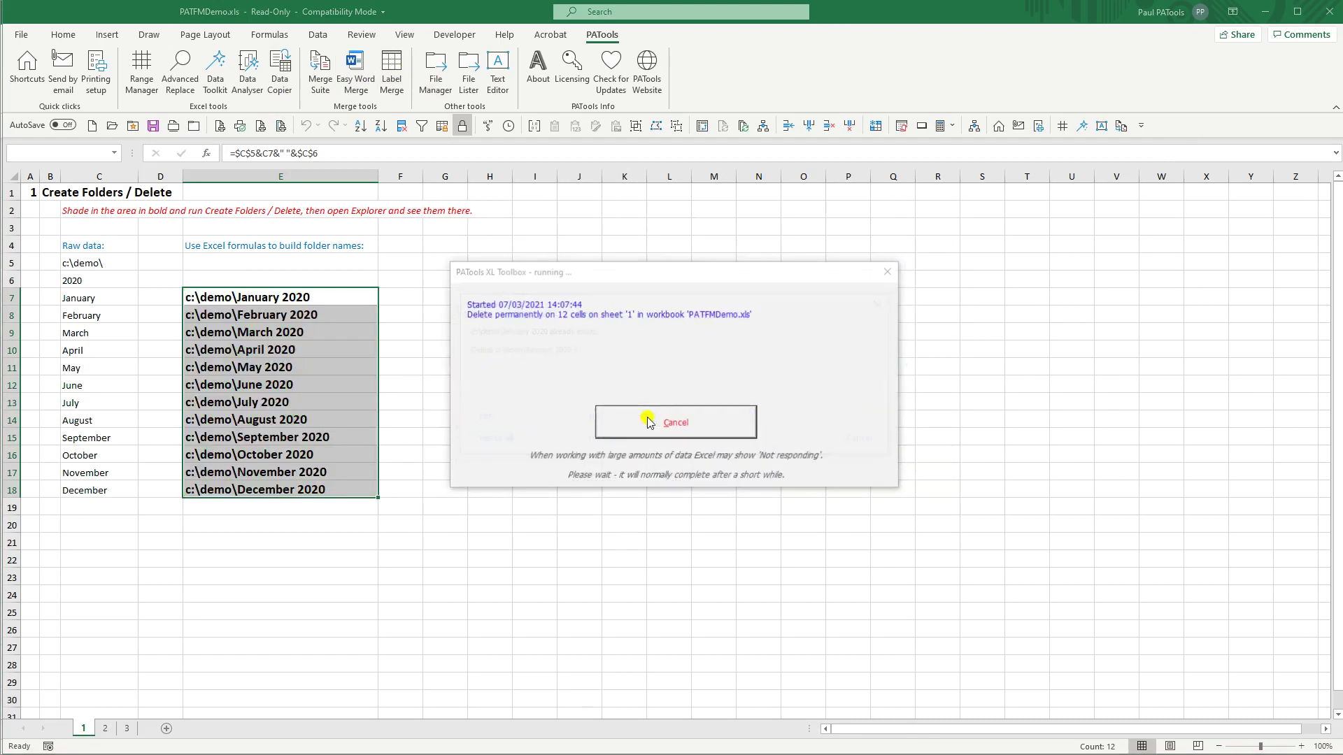
pyautogui.click(493, 441)
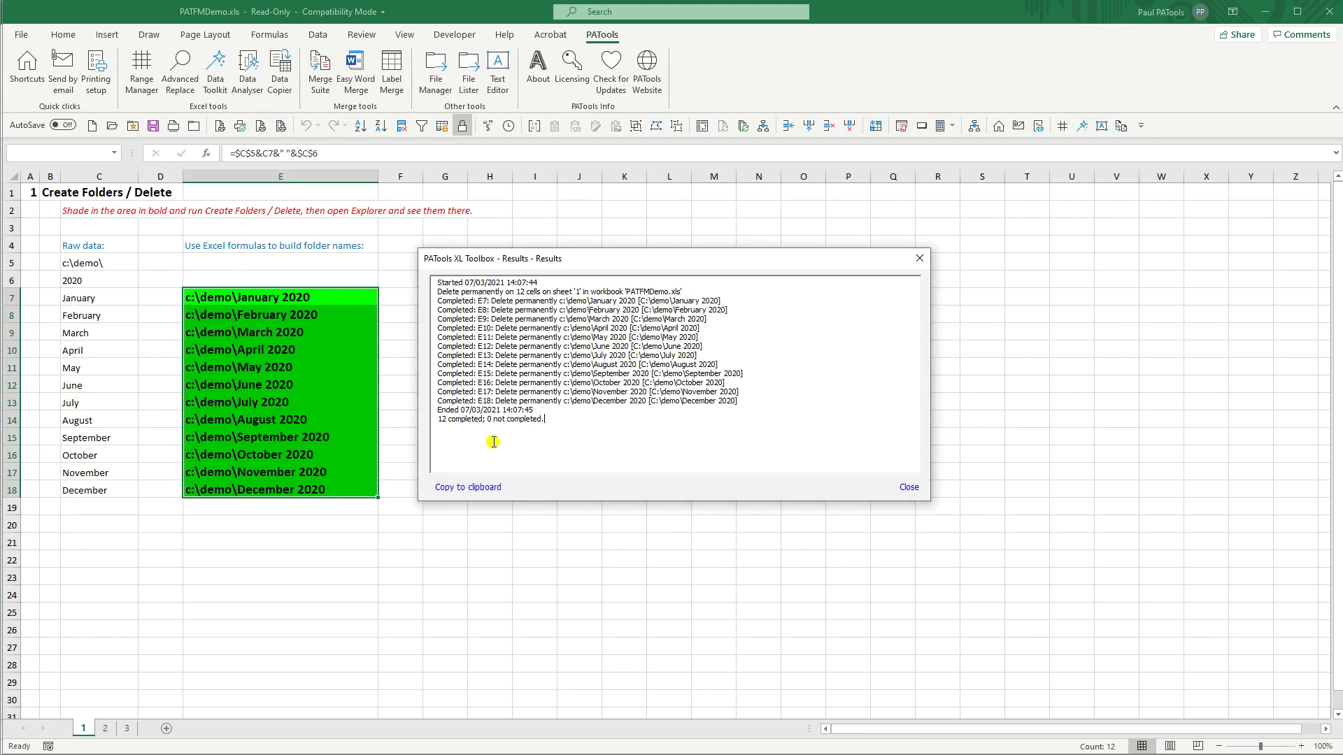
# Step: Close the results and File Manager, check C:\demo is empty, and return to Excel
pyautogui.click(909, 487)
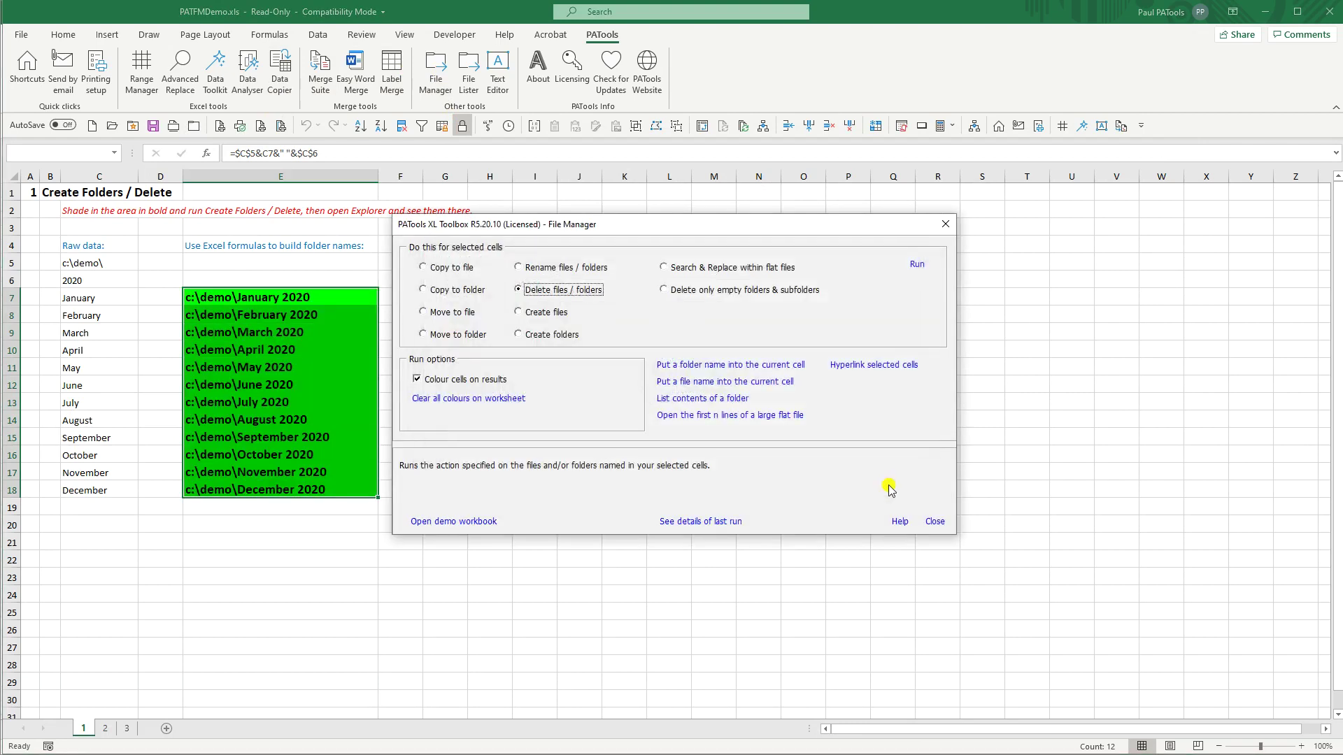
pyautogui.click(937, 522)
pyautogui.hotkey('alt', 'Tab')
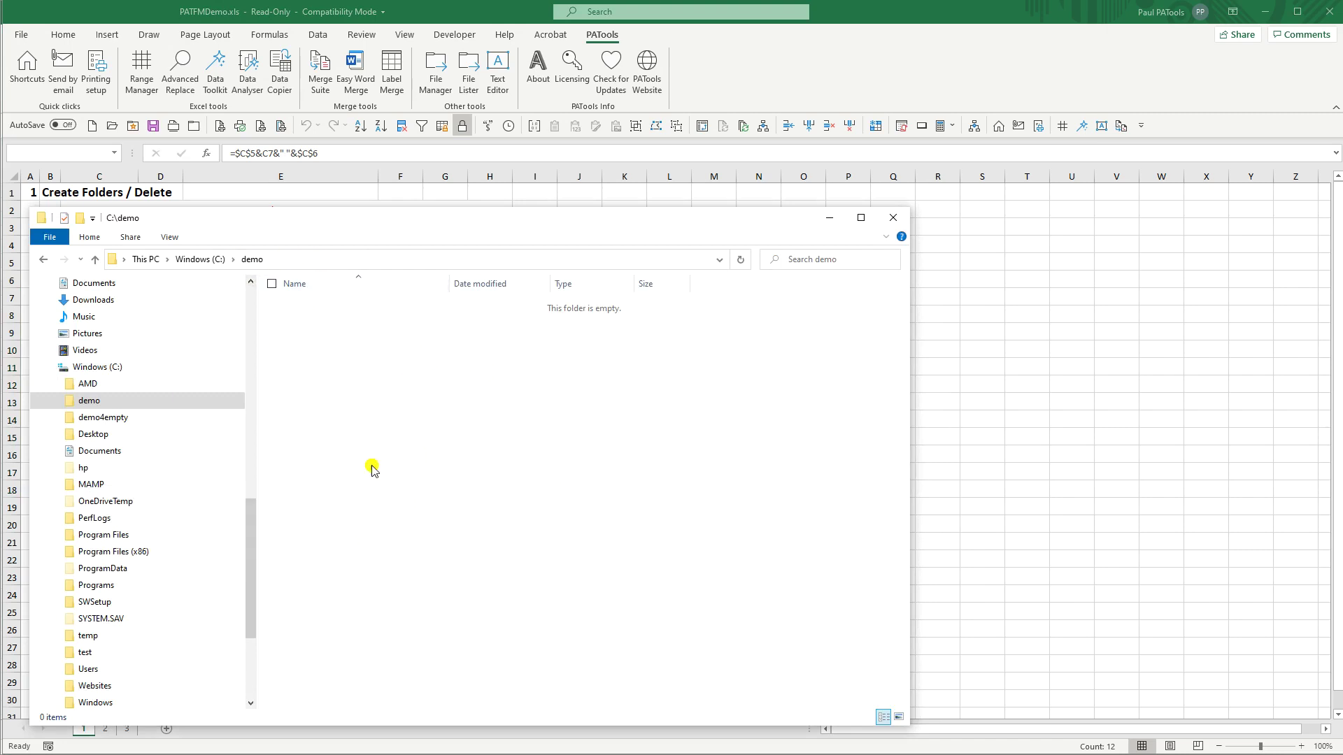
pyautogui.hotkey('alt', 'Tab')
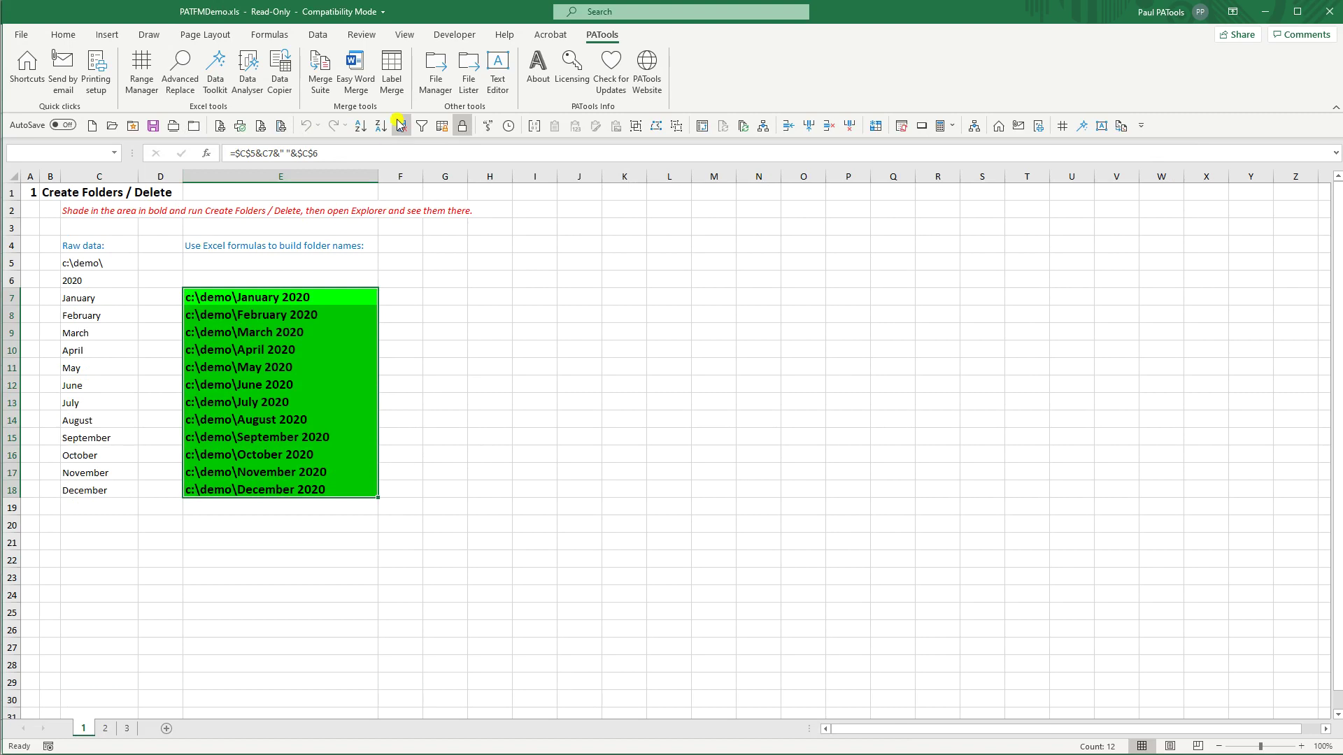
# Step: Open the Copy of PATFMDemo workbook from the PATools shortcuts list
pyautogui.click(19, 67)
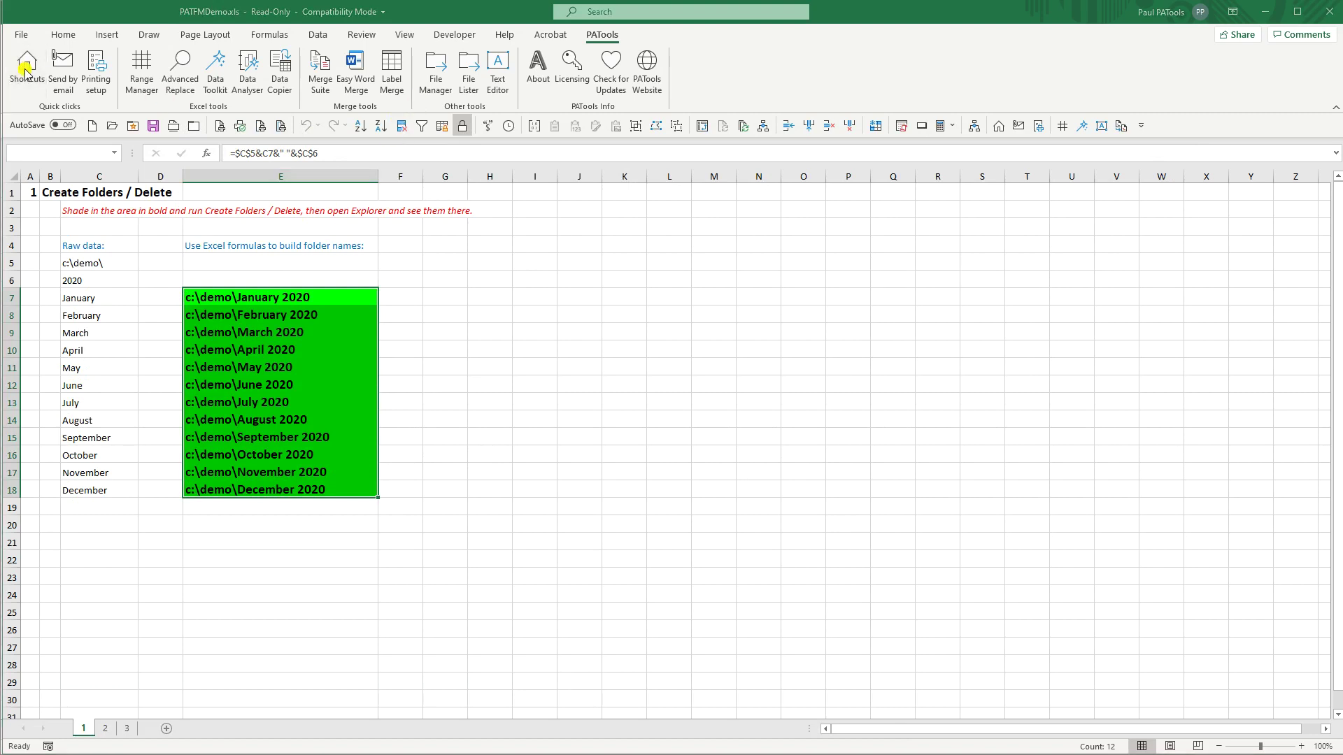
pyautogui.doubleClick(493, 226)
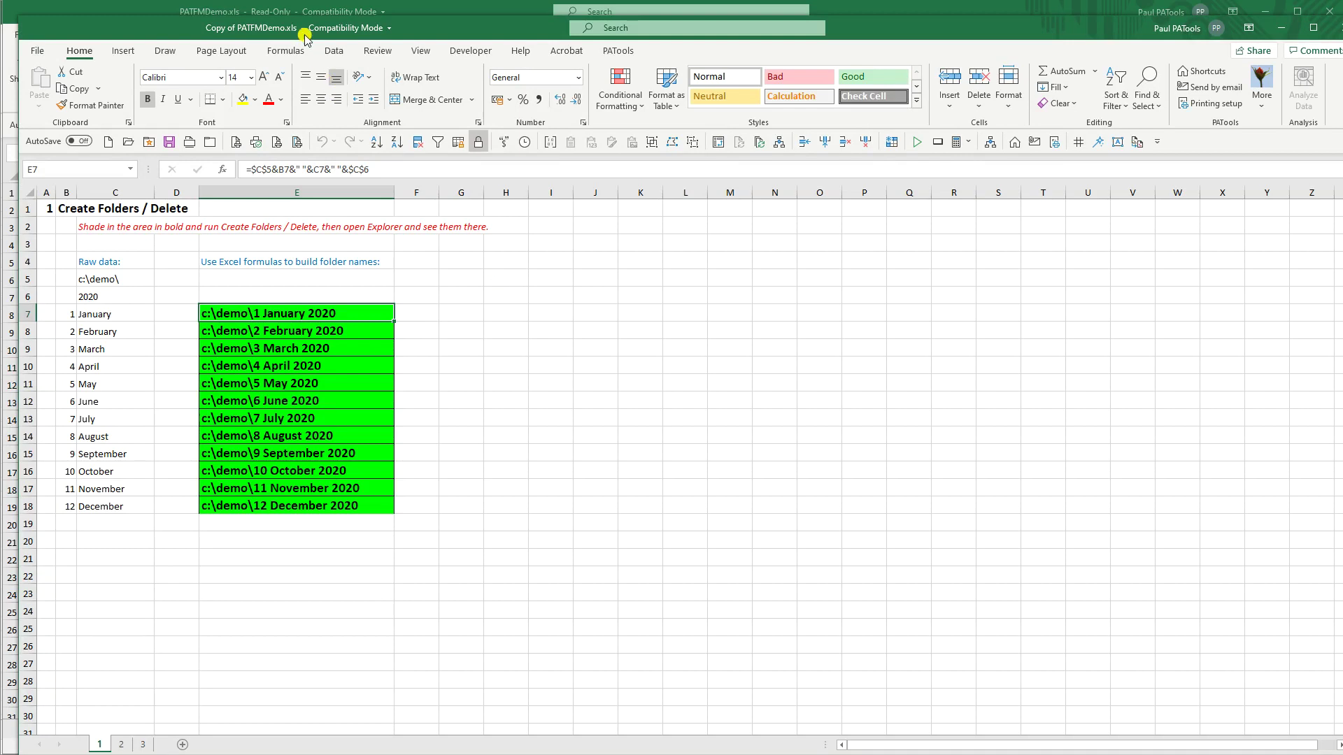
pyautogui.moveTo(305, 39); pyautogui.dragTo(292, 23)
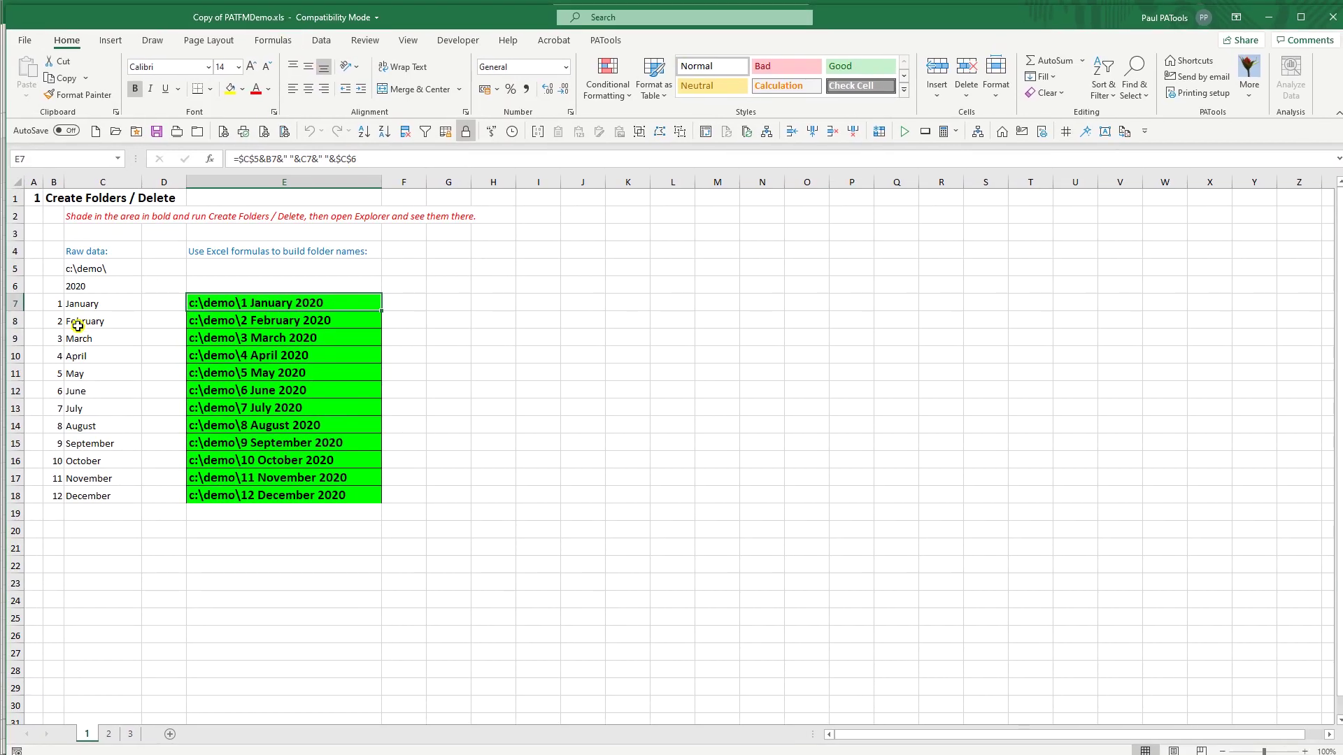
# Step: Inspect the month numbers and E7's folder-name formula, then select the names E7:E18
pyautogui.click(60, 308)
pyautogui.click(57, 325)
pyautogui.click(58, 305)
pyautogui.click(203, 304)
pyautogui.press('F2')
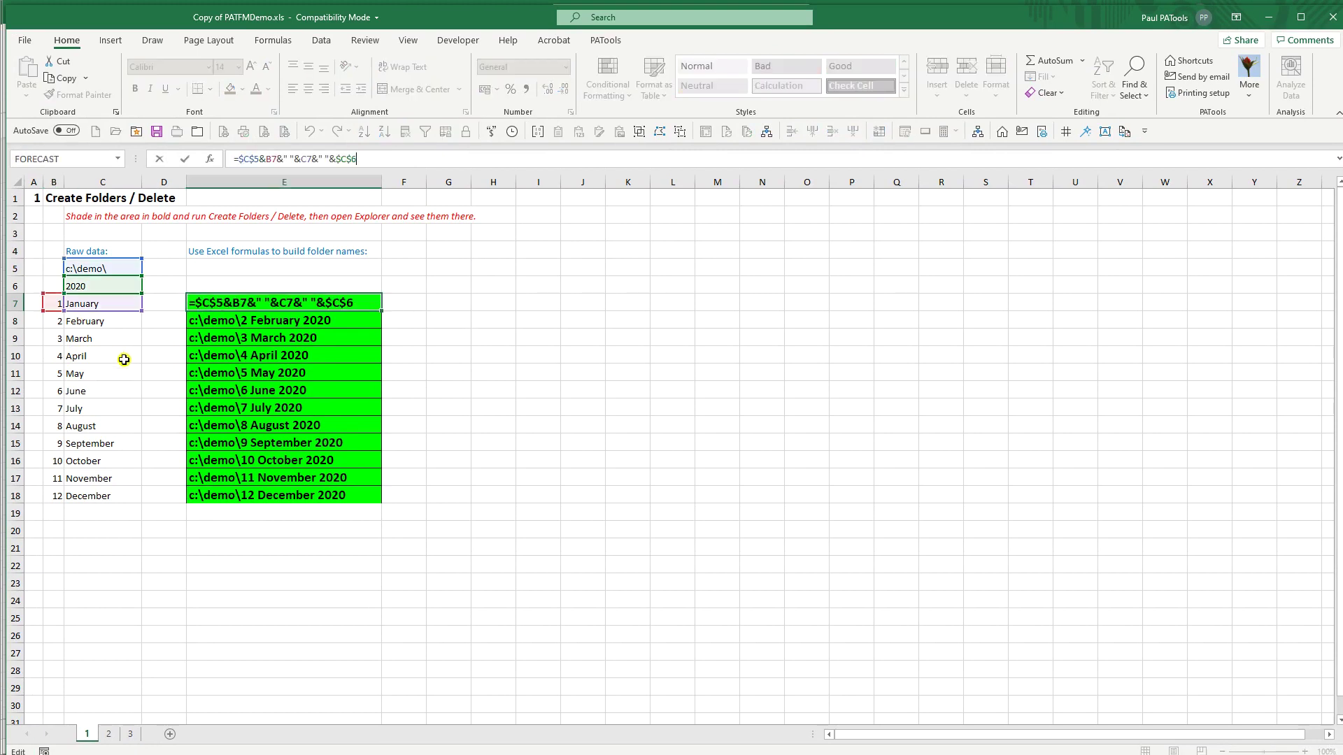
pyautogui.press('Escape')
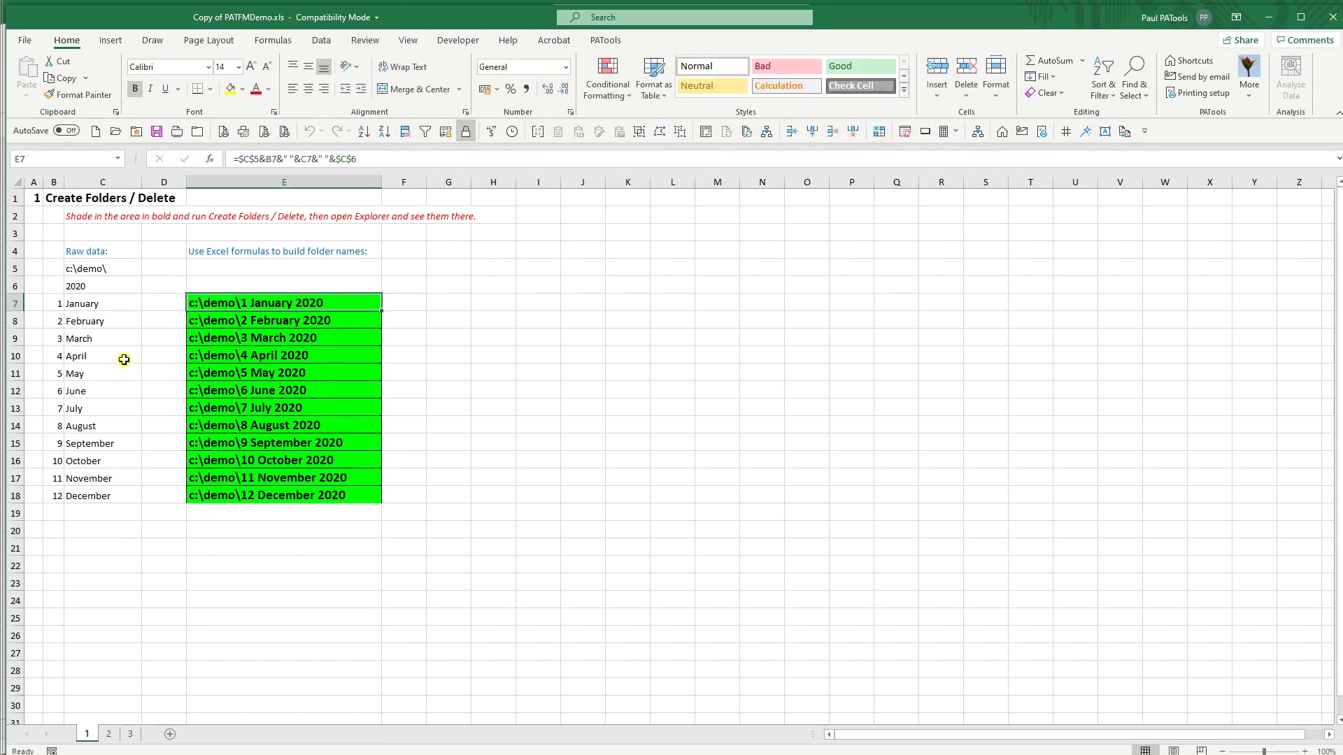
pyautogui.keyDown('shift'); pyautogui.click(302, 492); pyautogui.keyUp('shift')
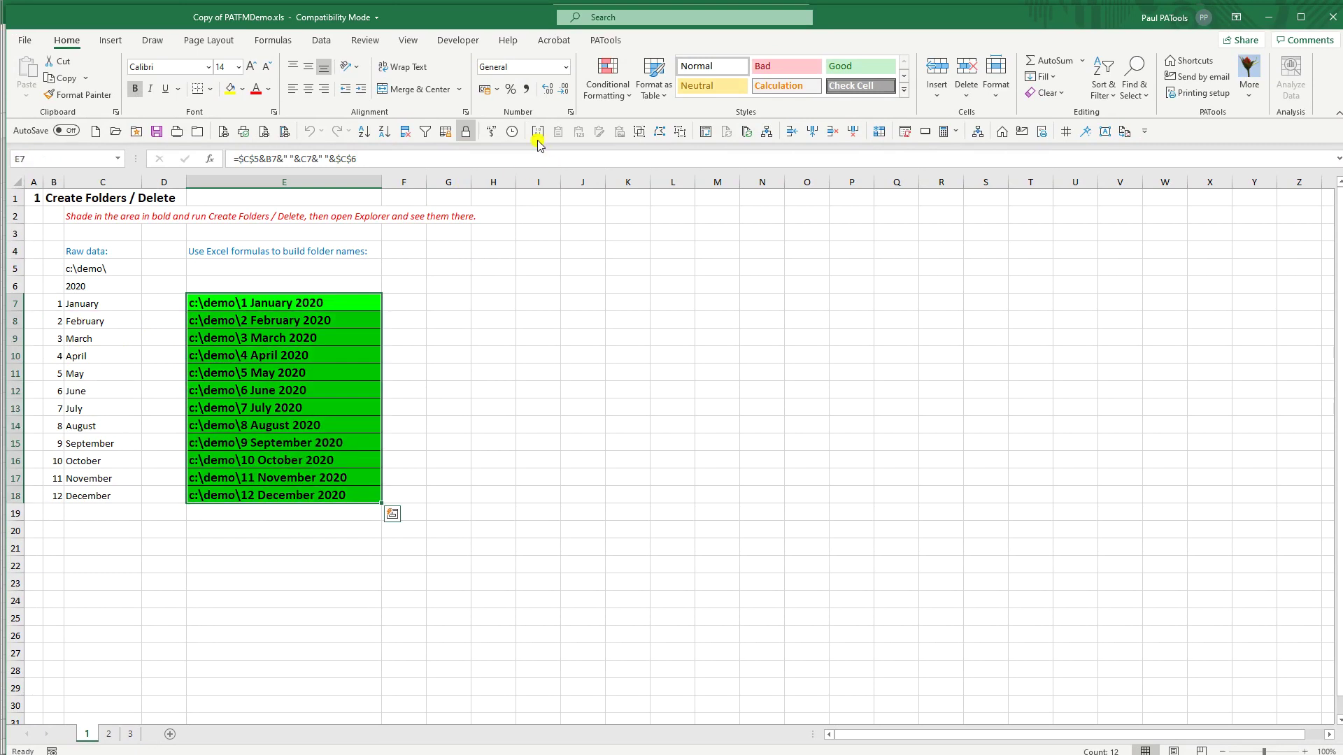
pyautogui.click(606, 40)
# Step: Clear the old green fills and create the twelve numbered month folders from E7:E18
pyautogui.click(437, 84)
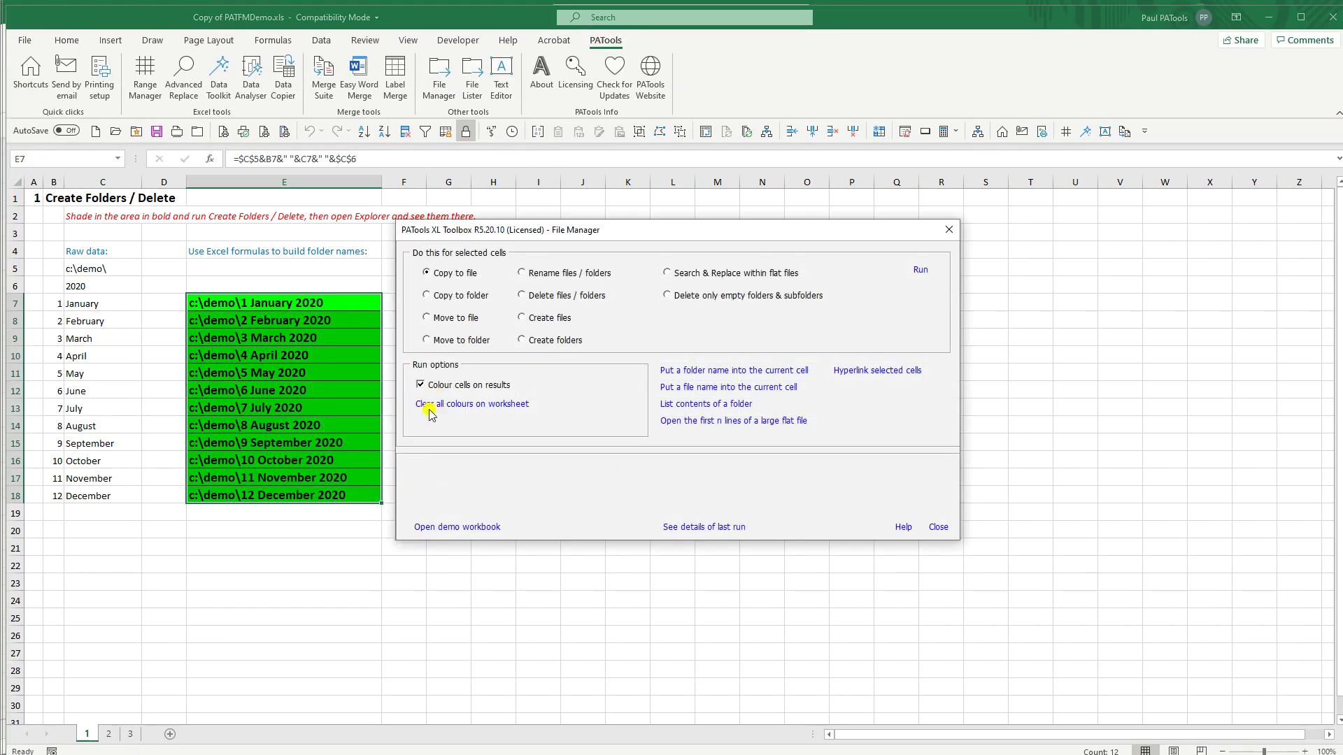
pyautogui.click(461, 405)
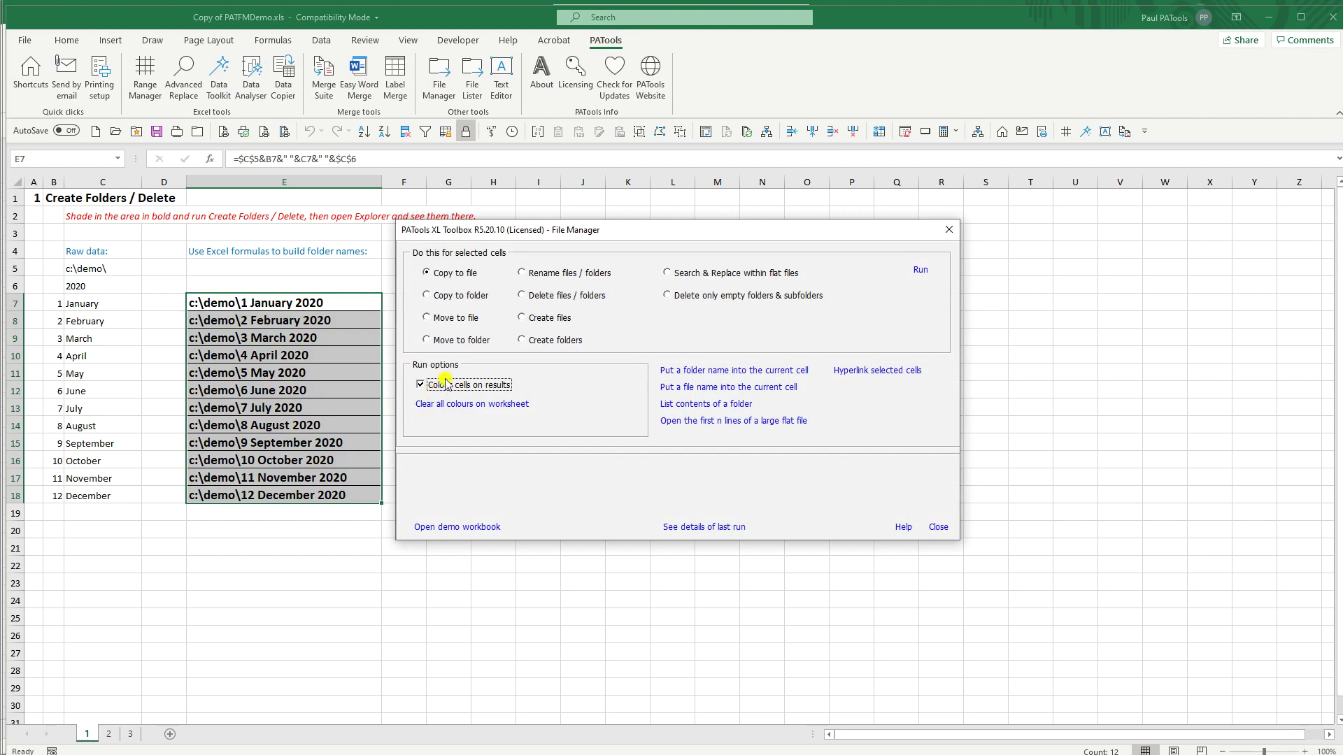
pyautogui.click(522, 341)
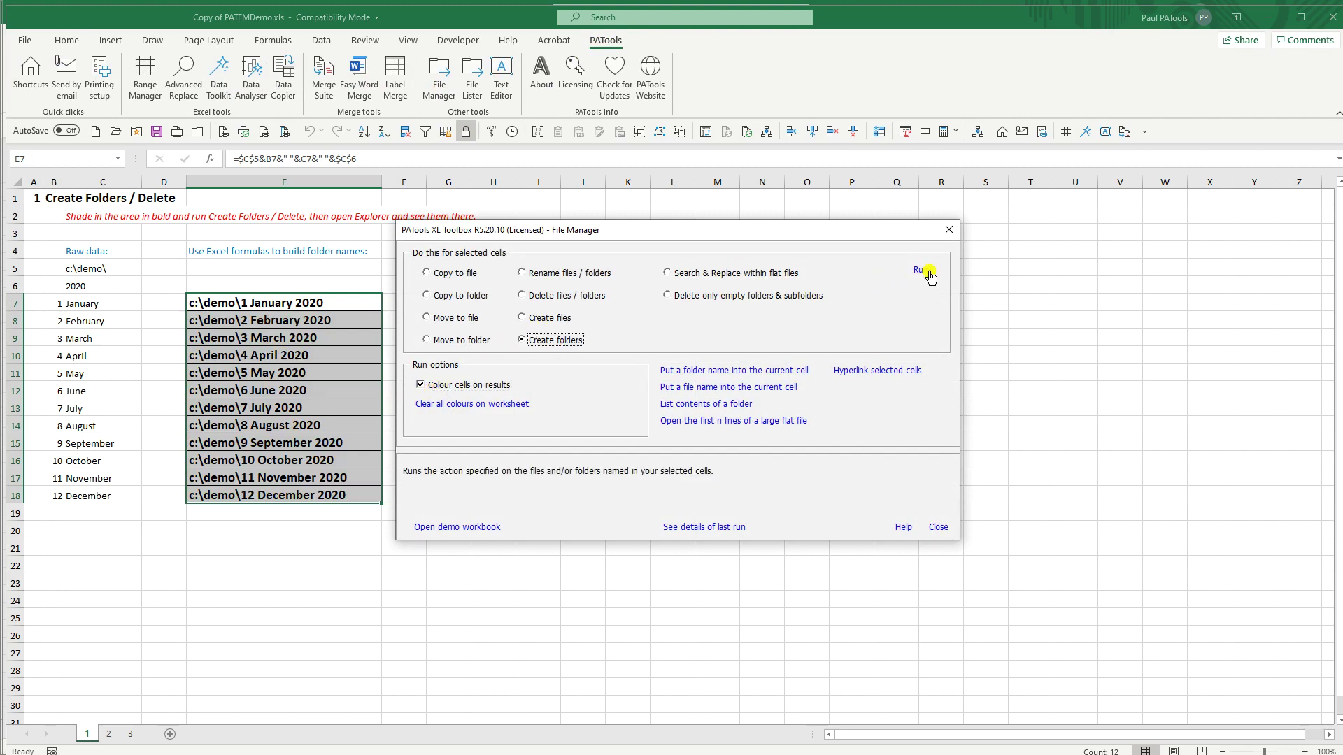
pyautogui.click(921, 272)
pyautogui.click(659, 423)
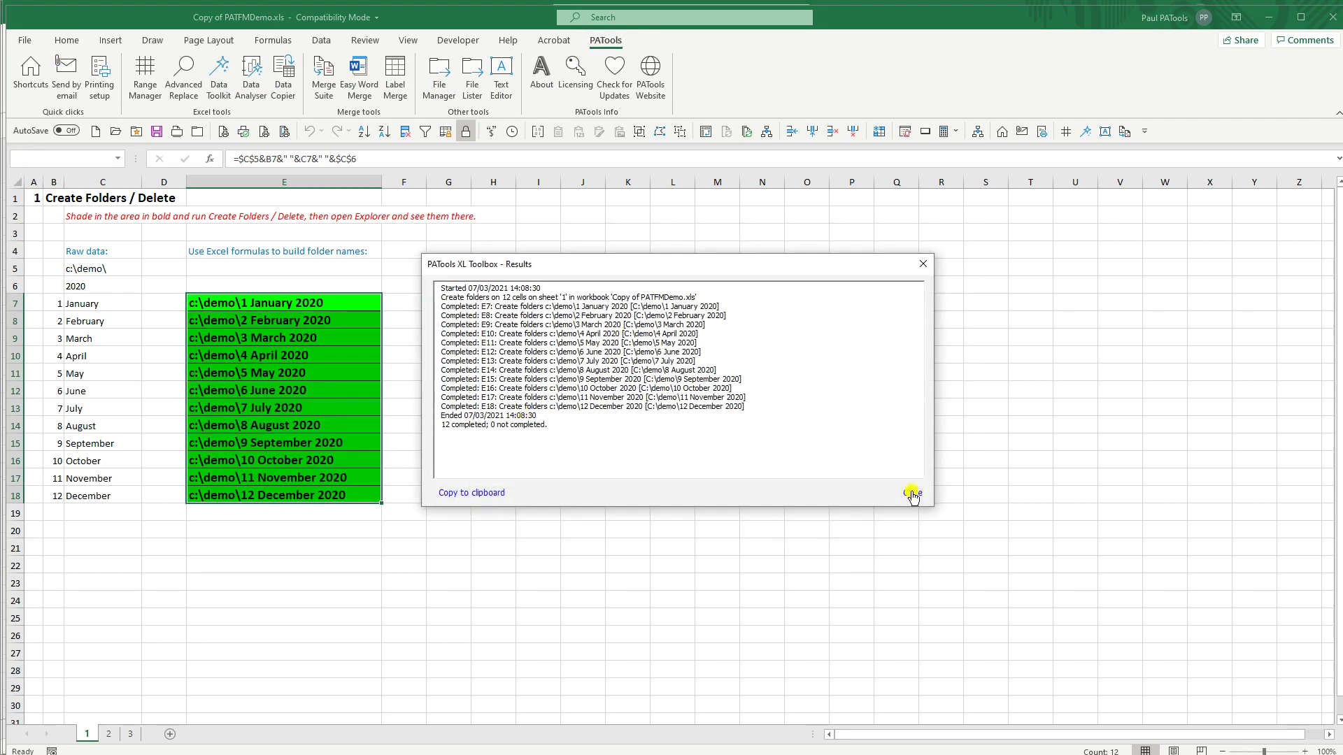
# Step: Close the results and File Manager, and view the new folders in C:\demo
pyautogui.click(913, 494)
pyautogui.click(937, 529)
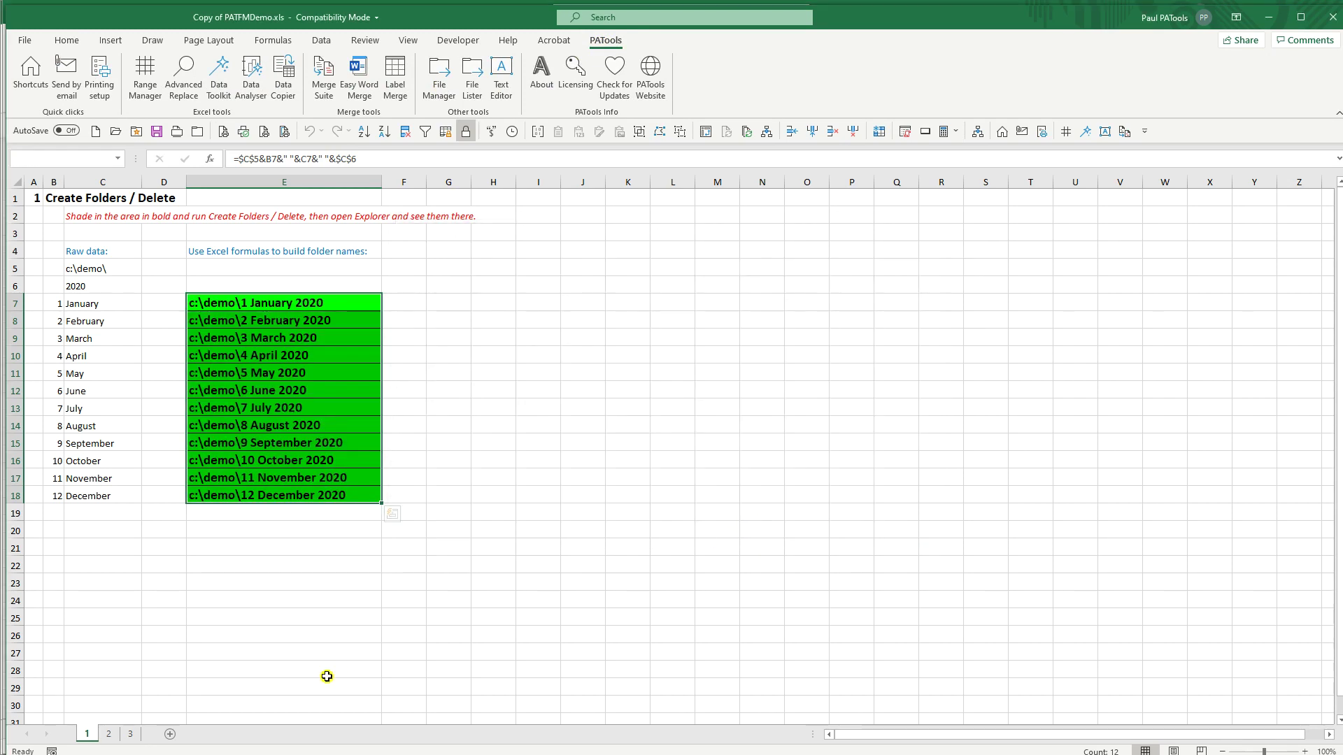
pyautogui.click(308, 754)
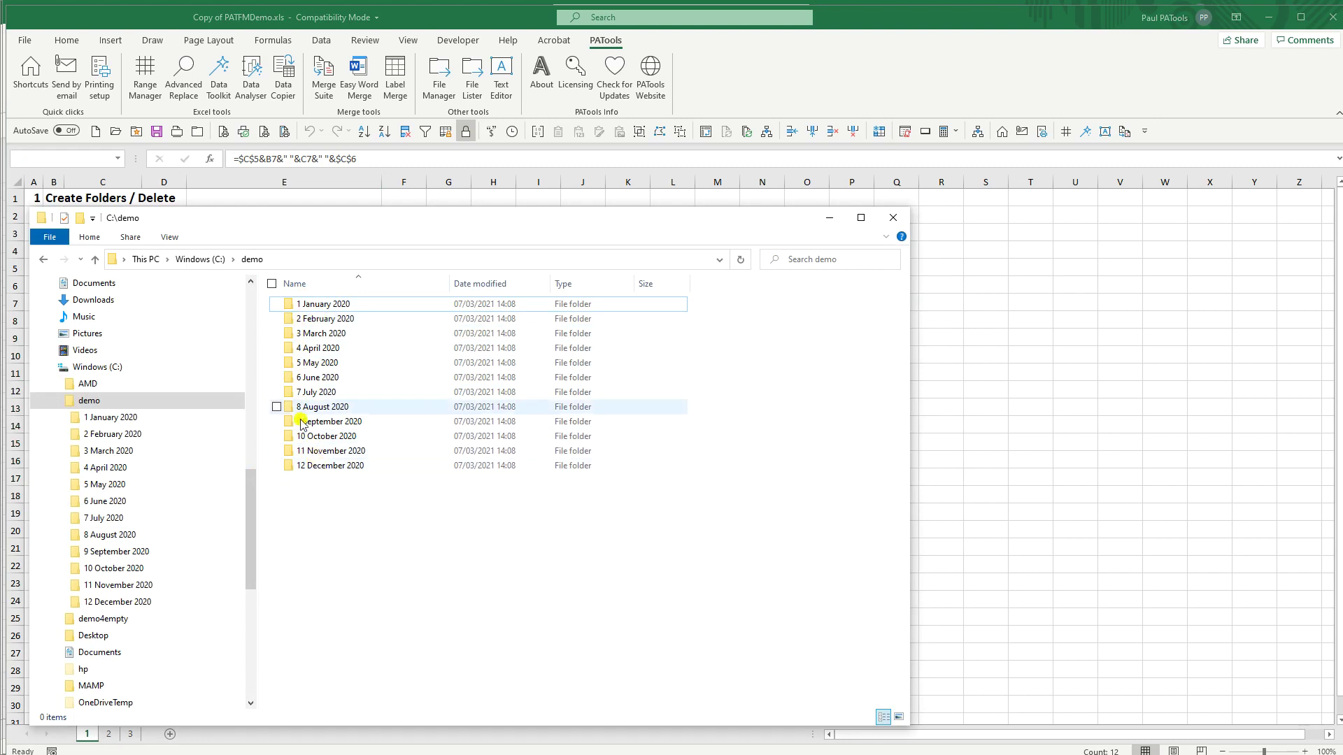
# Step: Go up to Windows (C:) in Explorer, then return to the Copy of PATFMDemo workbook
pyautogui.click(213, 260)
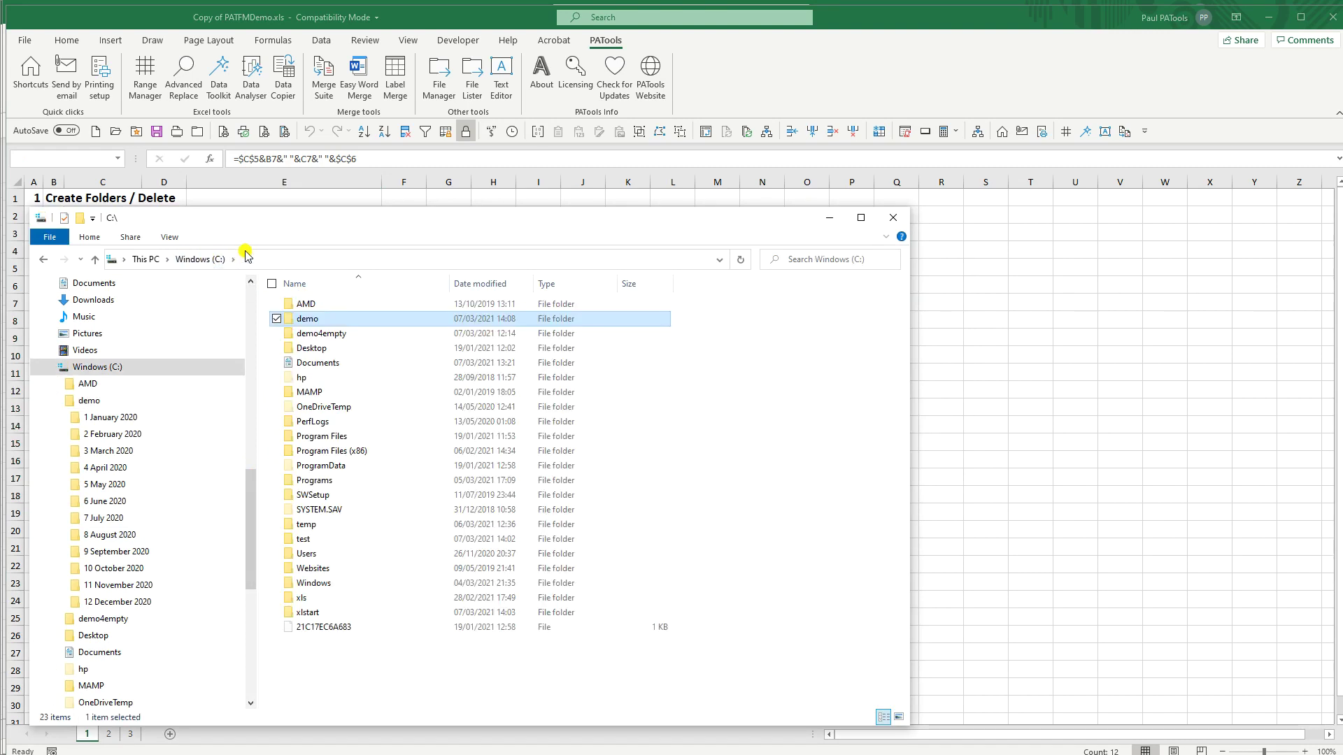
pyautogui.hotkey('alt', 'Tab')
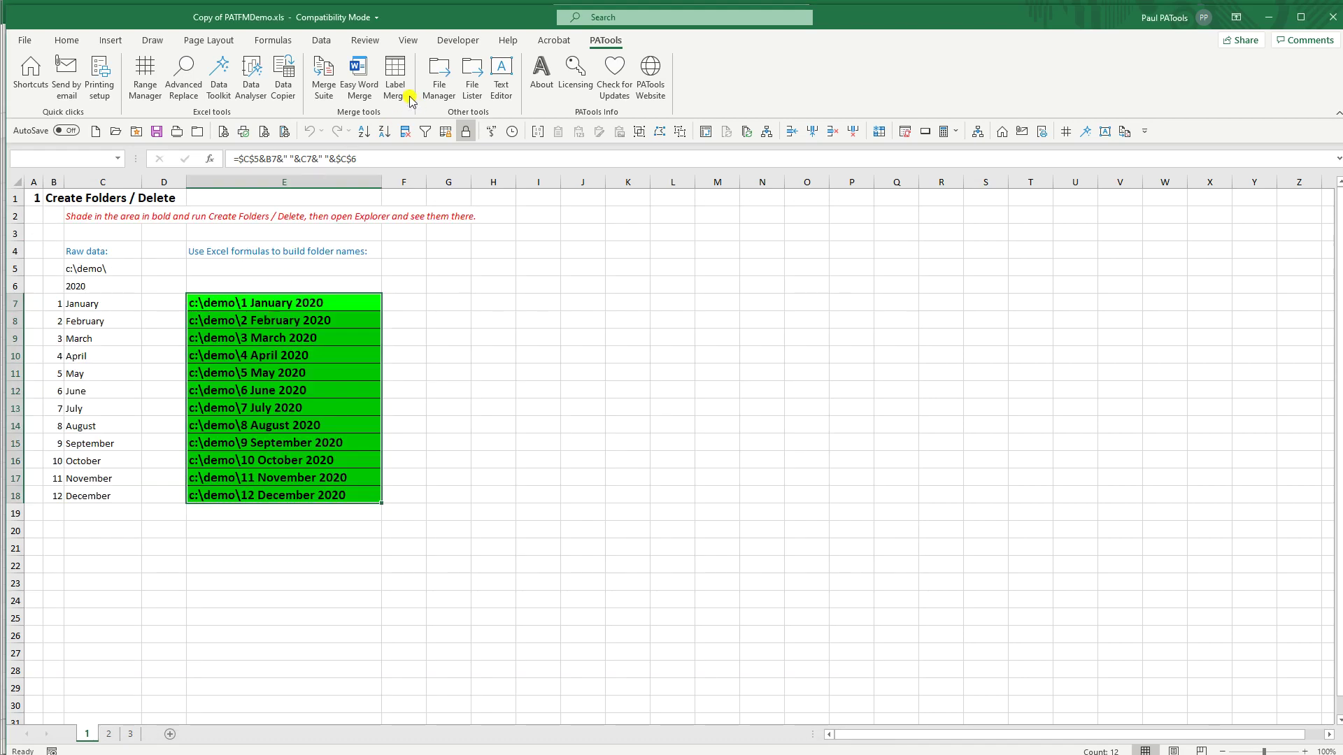
# Step: Permanently delete the twelve numbered month folders via File Manager, confirming Yes to all
pyautogui.click(440, 77)
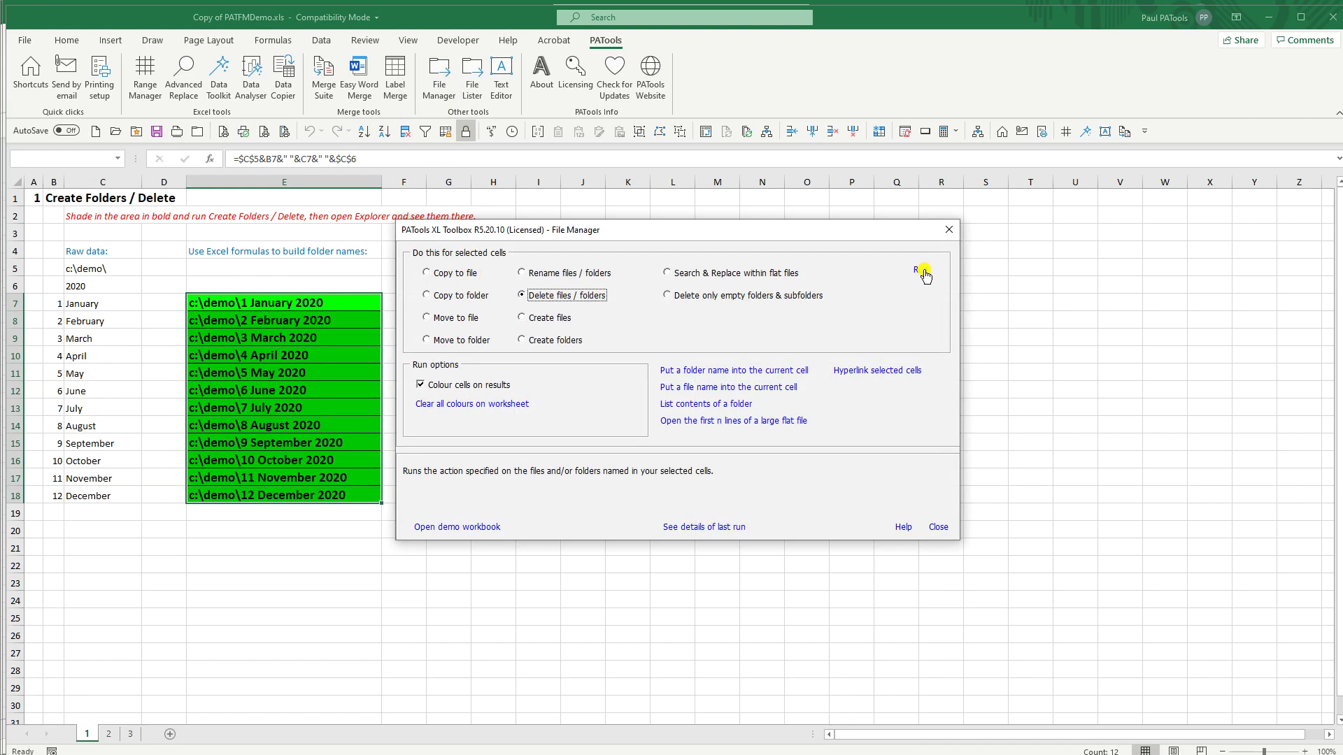
pyautogui.click(922, 270)
pyautogui.click(653, 421)
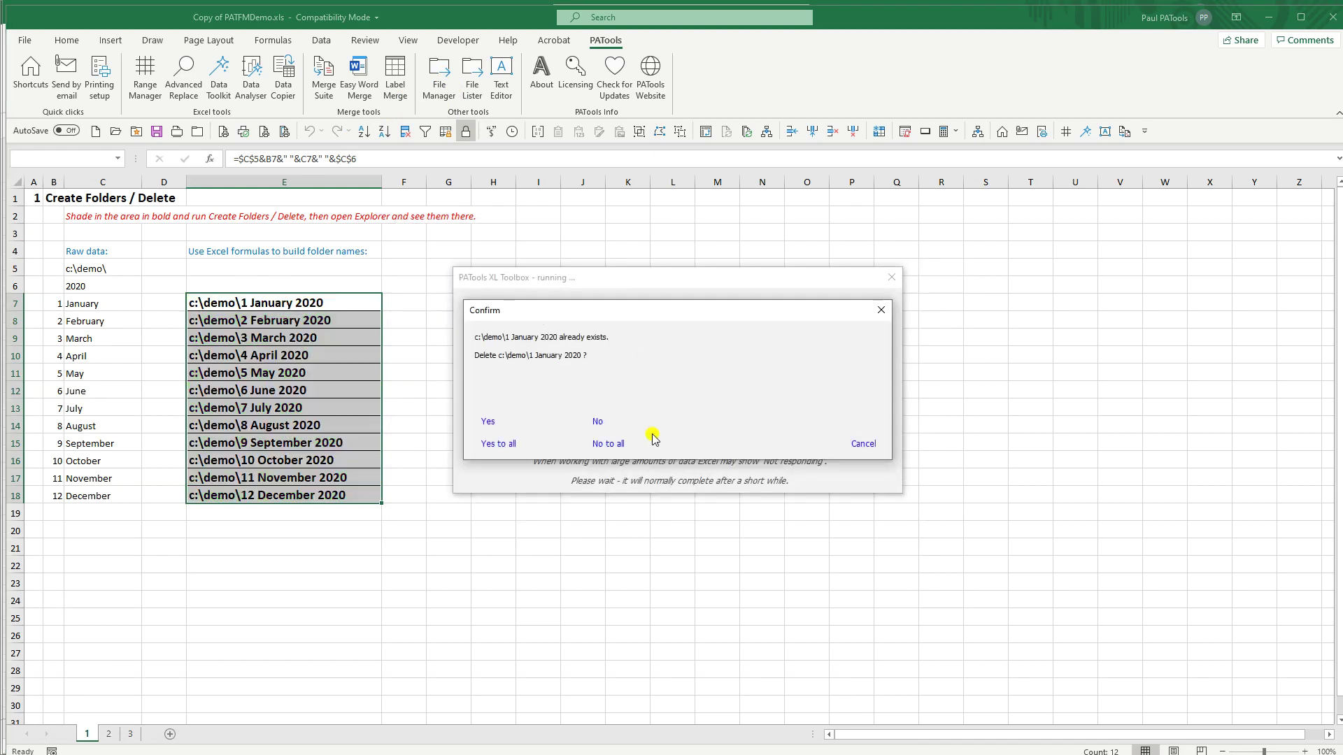
pyautogui.click(501, 446)
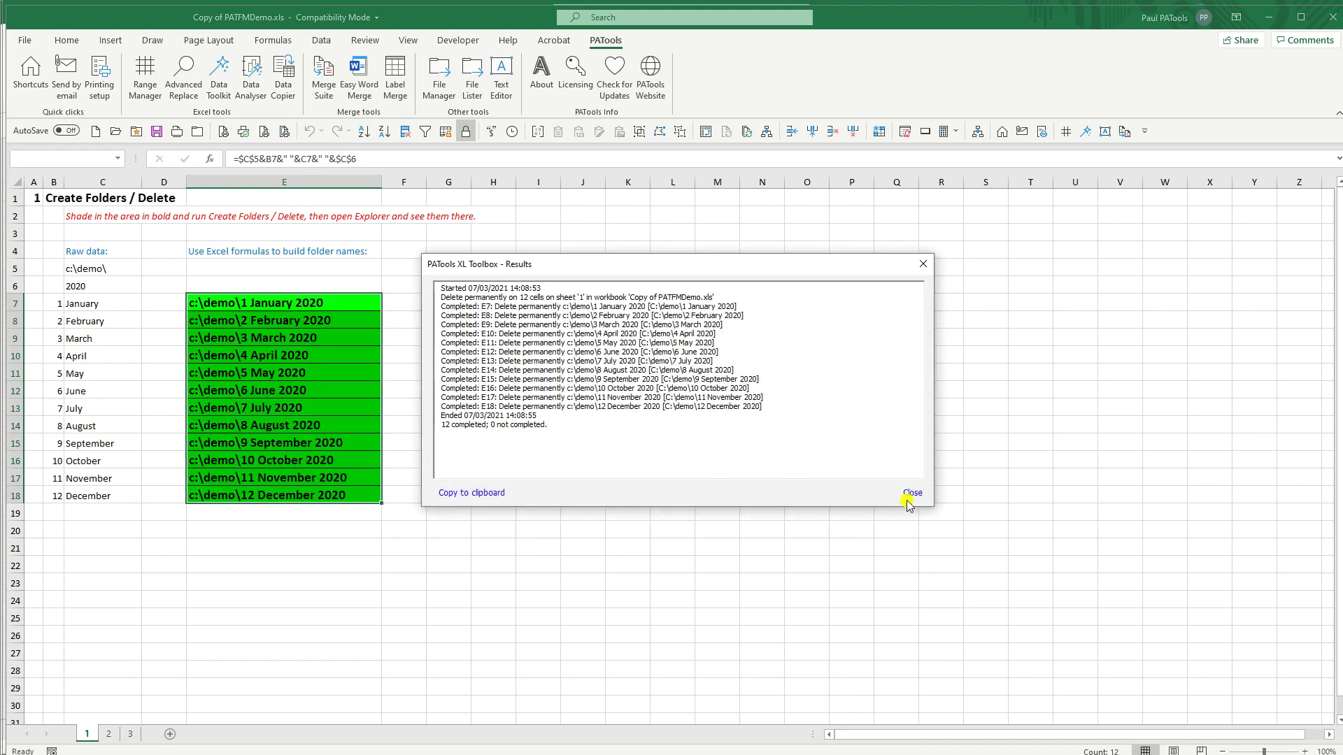
# Step: Dismiss the deletion results, verify C:\demo is empty in Explorer, and return to Excel
pyautogui.click(912, 491)
pyautogui.hotkey('alt', 'Tab')
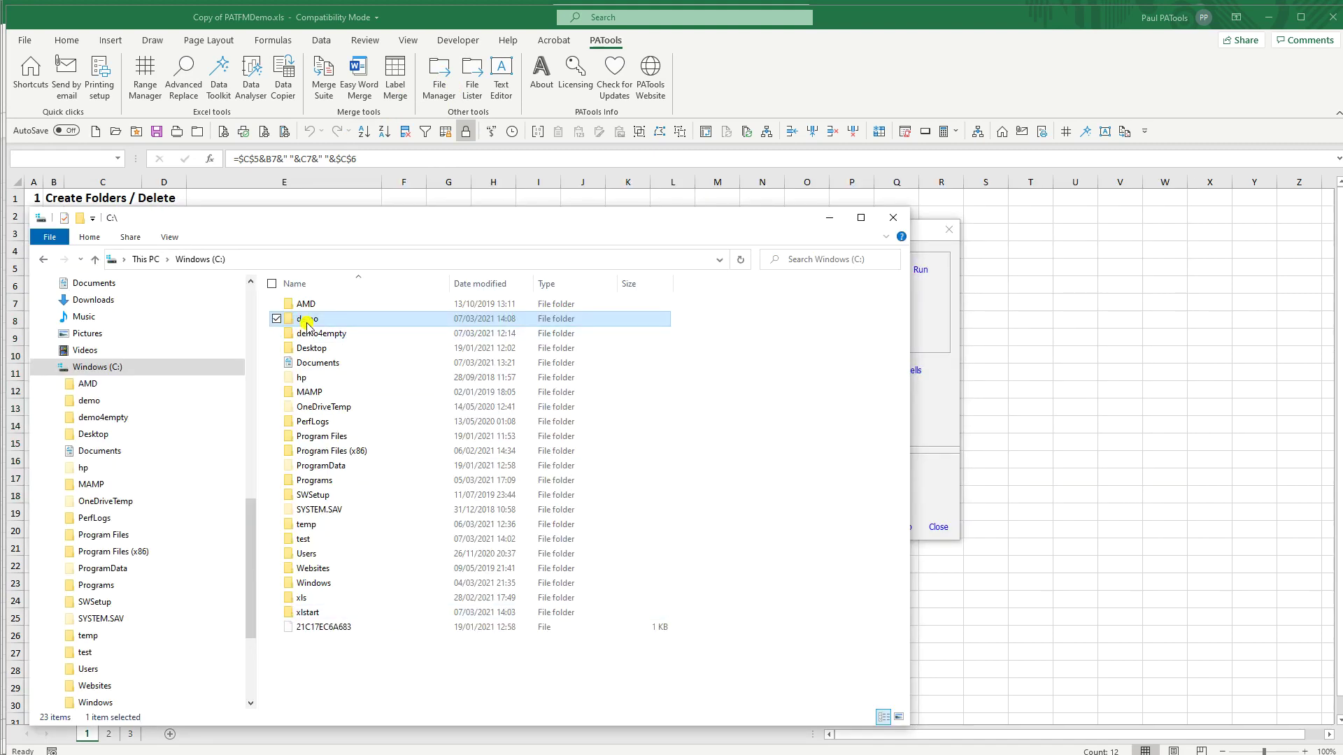
pyautogui.doubleClick(306, 322)
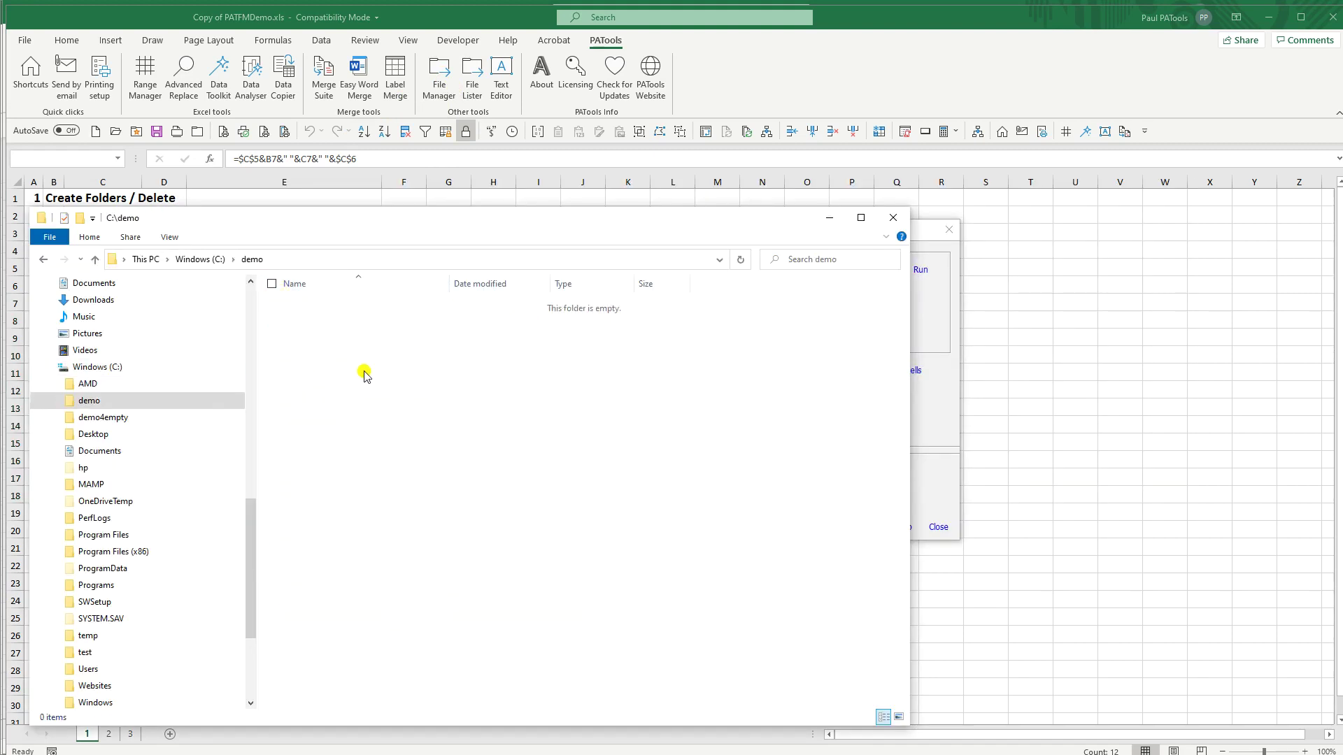
pyautogui.hotkey('alt', 'Tab')
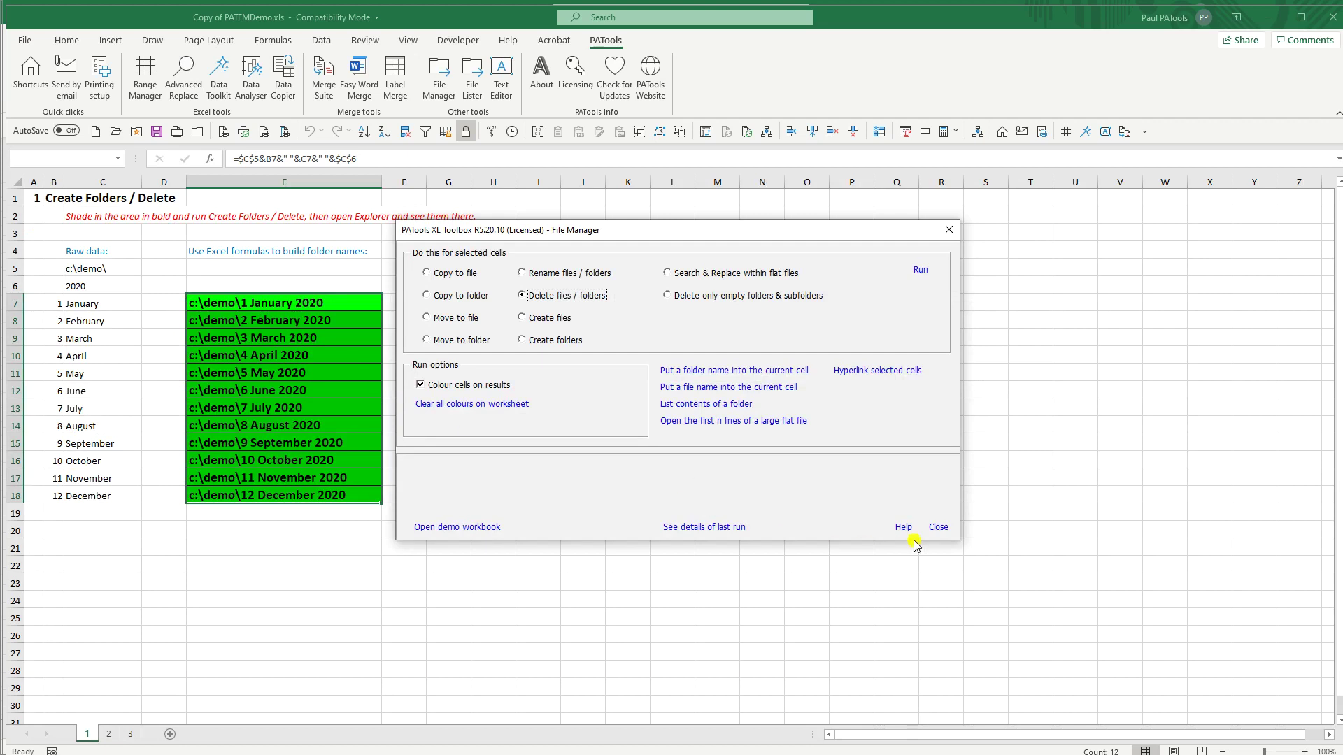
# Step: Close File Manager and open Demo Make Many Folders from PATools Shortcuts, maximised
pyautogui.click(938, 527)
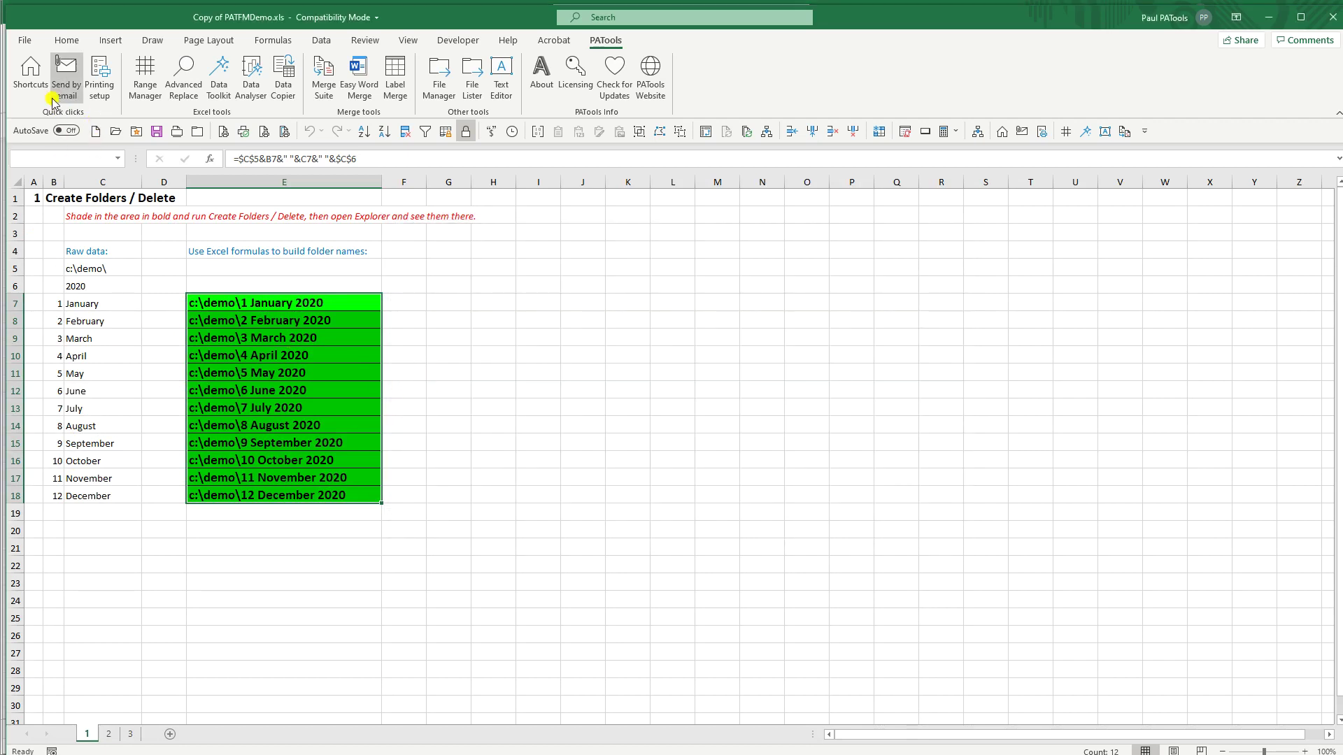
pyautogui.click(30, 70)
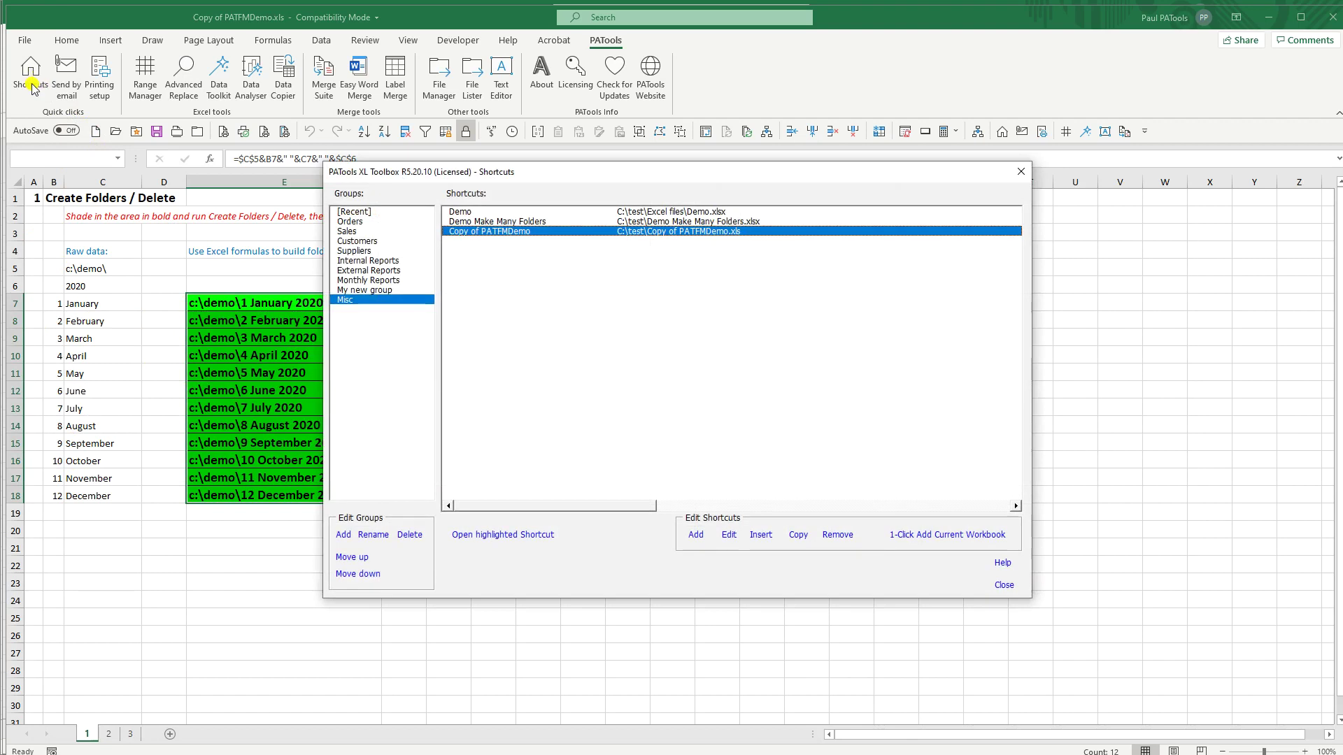
pyautogui.doubleClick(478, 225)
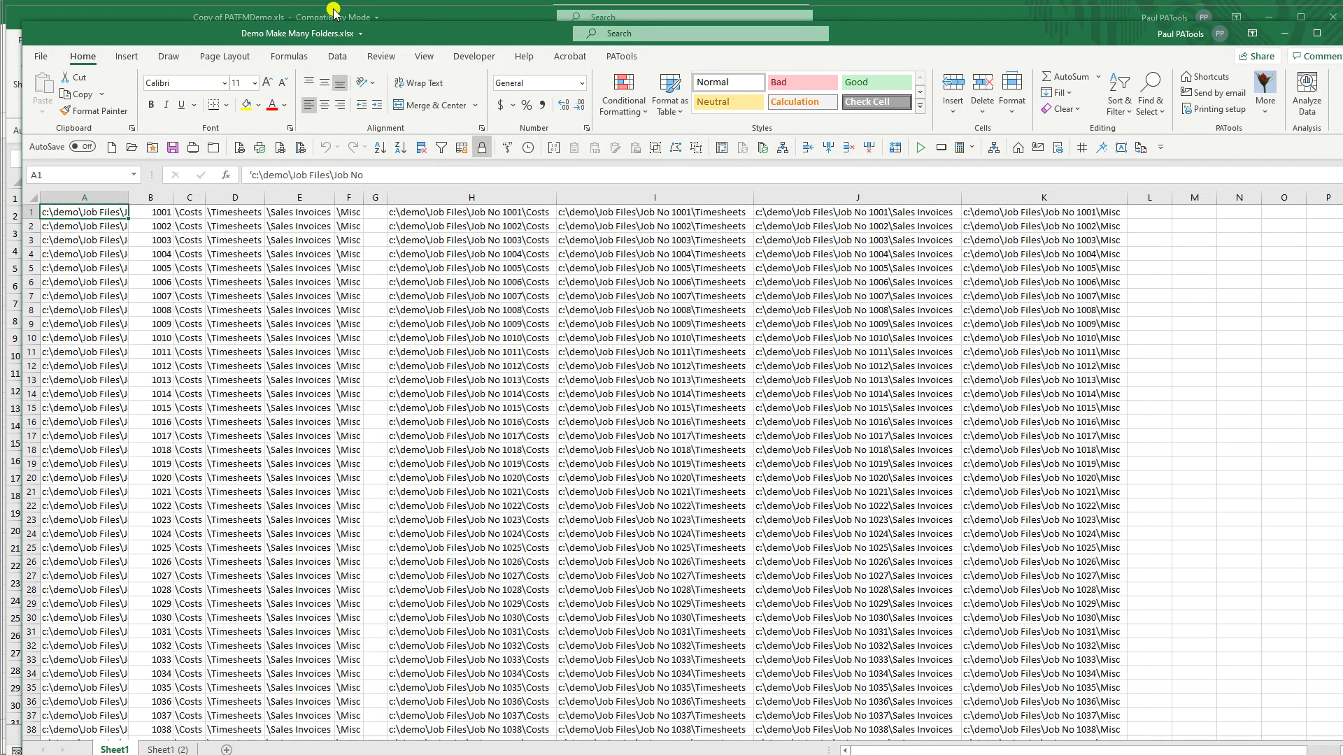
pyautogui.doubleClick(210, 31)
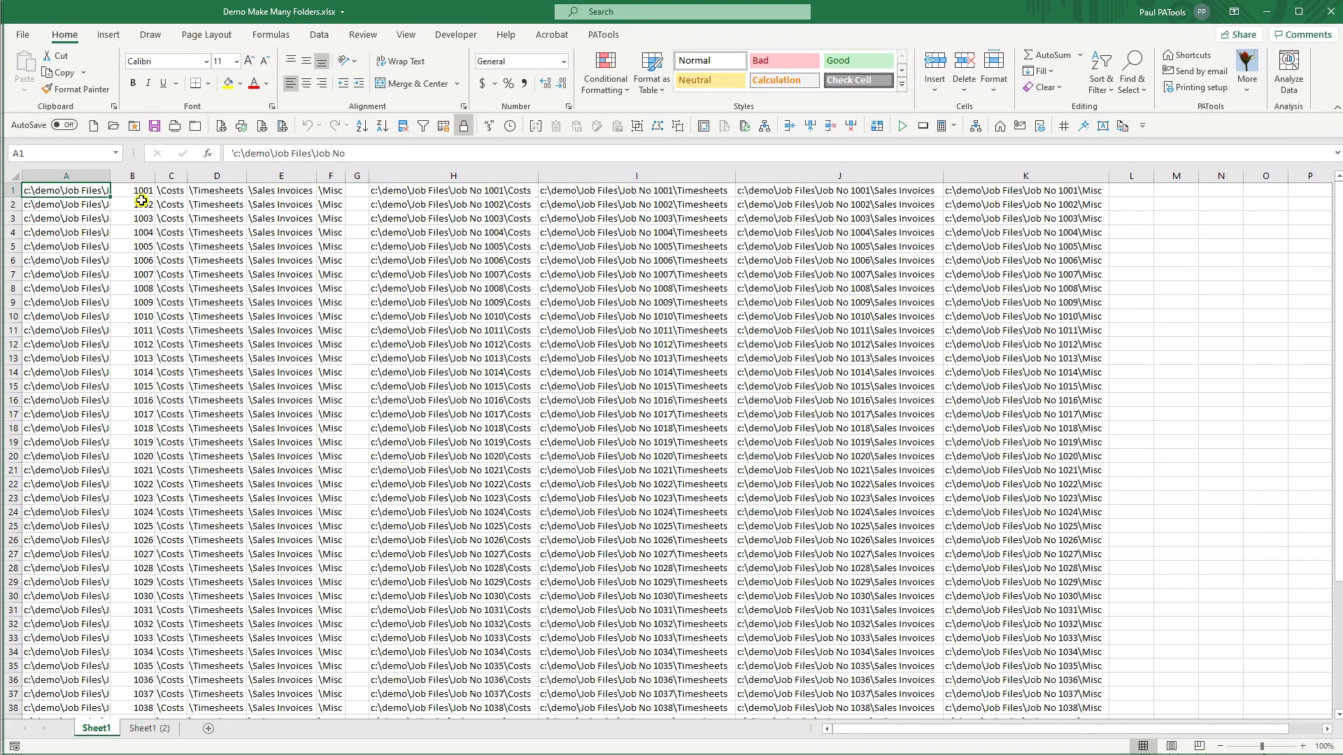
# Step: Widen column A so the full c:\demo\Job Files\Job No path in A1 shows
pyautogui.click(141, 193)
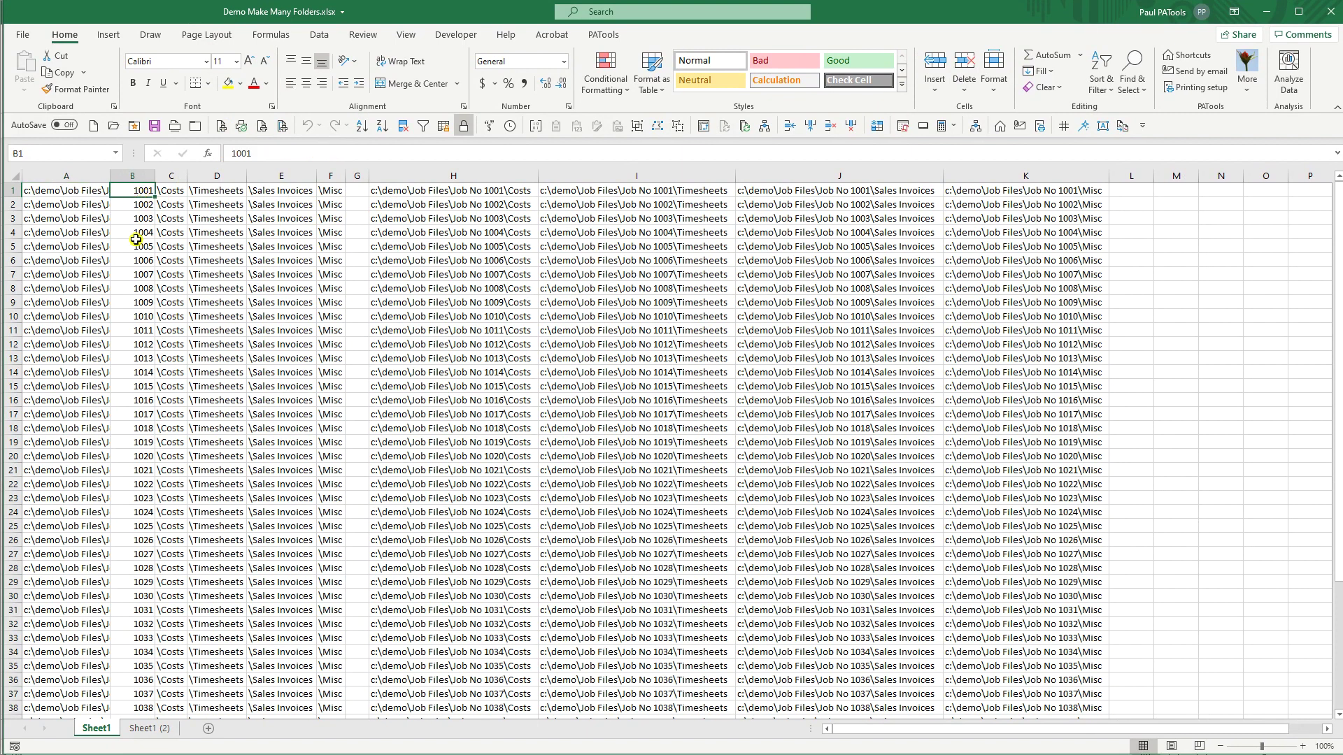
pyautogui.click(89, 191)
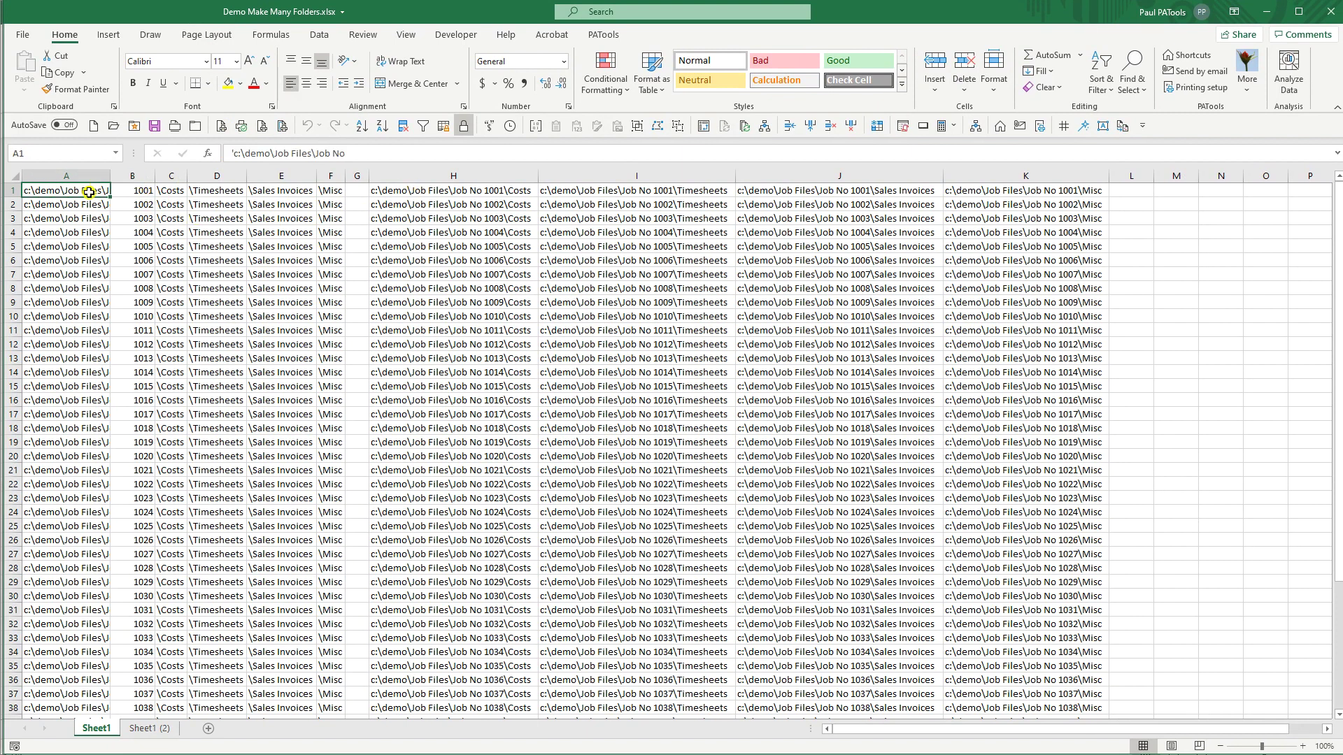
pyautogui.moveTo(109, 175); pyautogui.dragTo(174, 175)
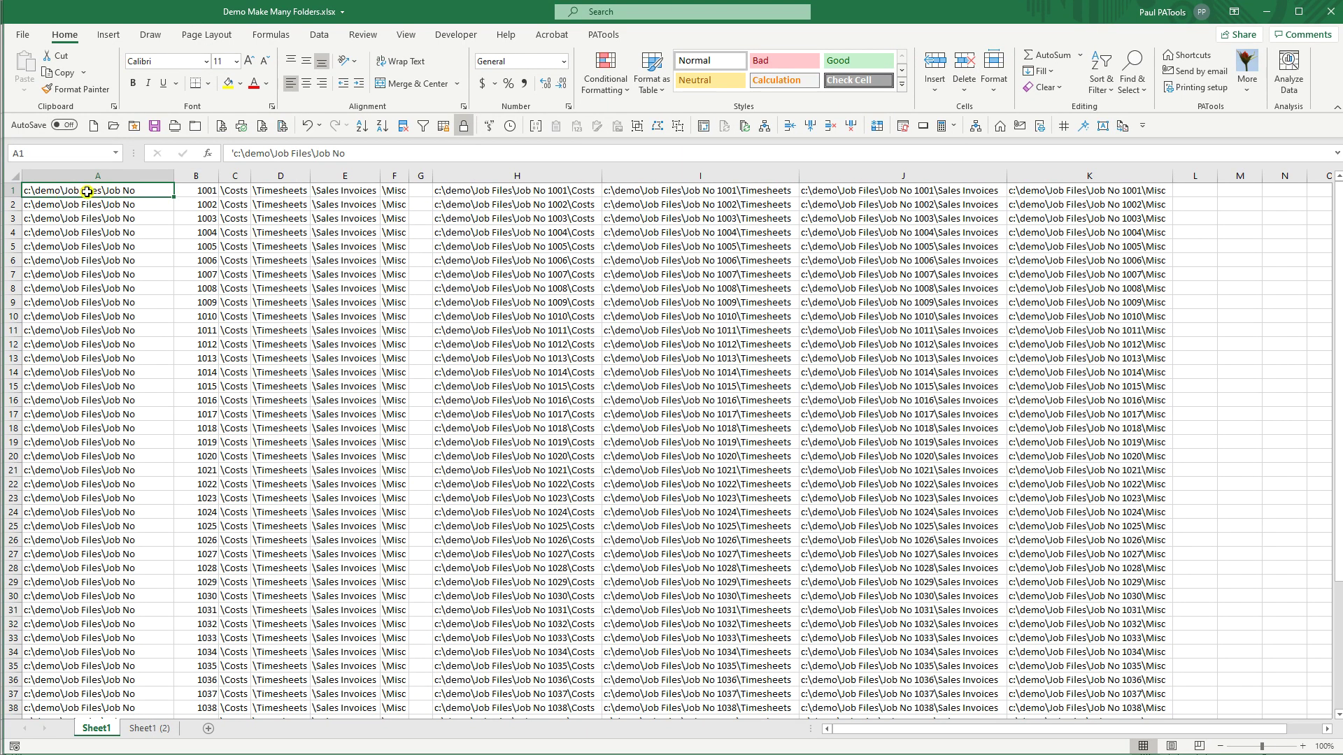
# Step: Review the =B1+1 job numbering in B2, the subfolder names in C–F, and H1's path formula
pyautogui.click(207, 191)
pyautogui.click(204, 204)
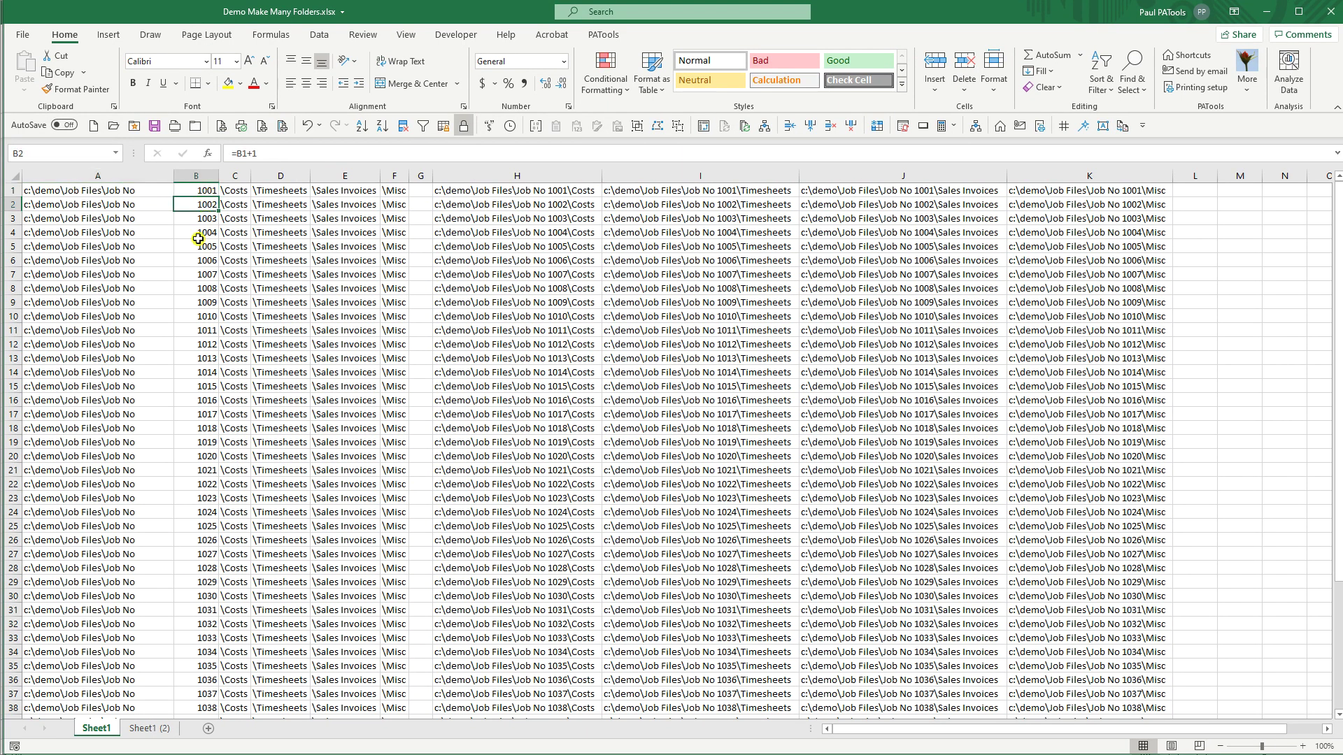
pyautogui.press('F2')
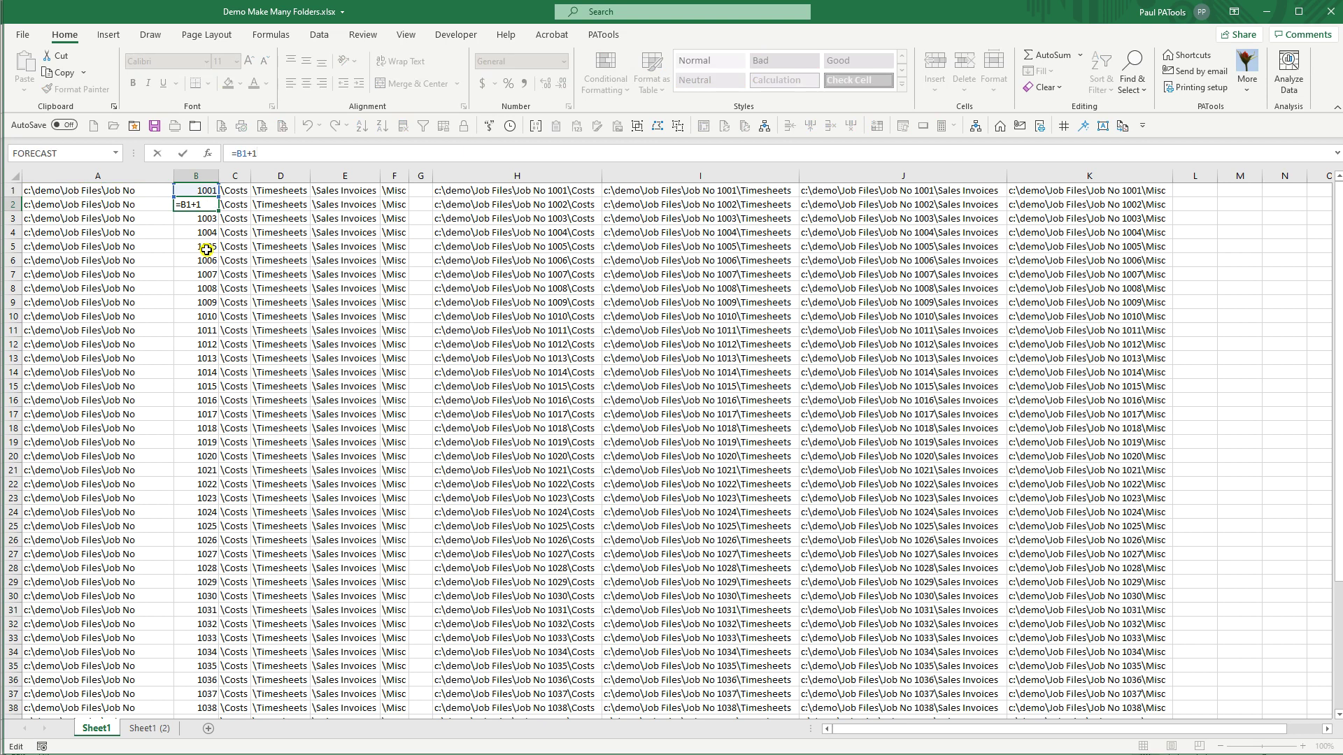
pyautogui.press('Escape')
pyautogui.press('Down')
pyautogui.press('Down')
pyautogui.press('Down')
pyautogui.press('Down')
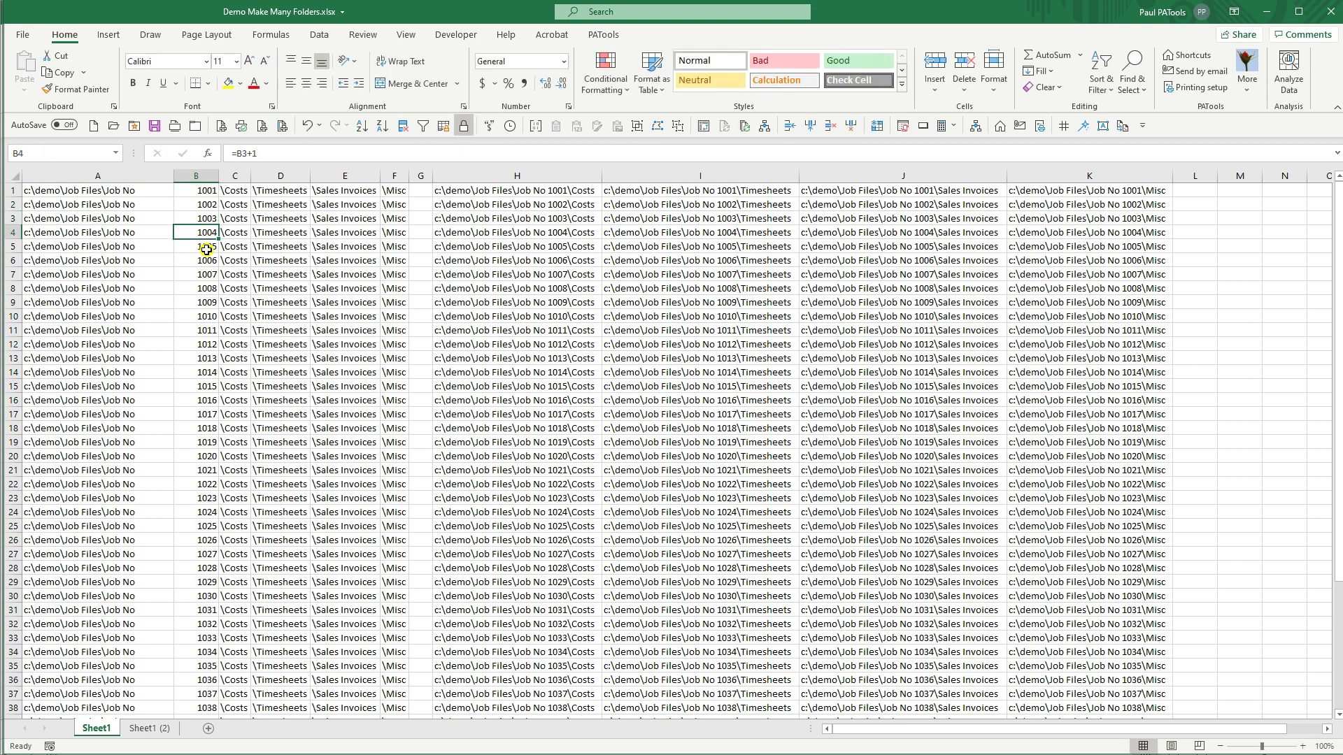
pyautogui.press('Up')
pyautogui.press('Up')
pyautogui.press('Up')
pyautogui.press('Up')
pyautogui.press('Up')
pyautogui.press('Right')
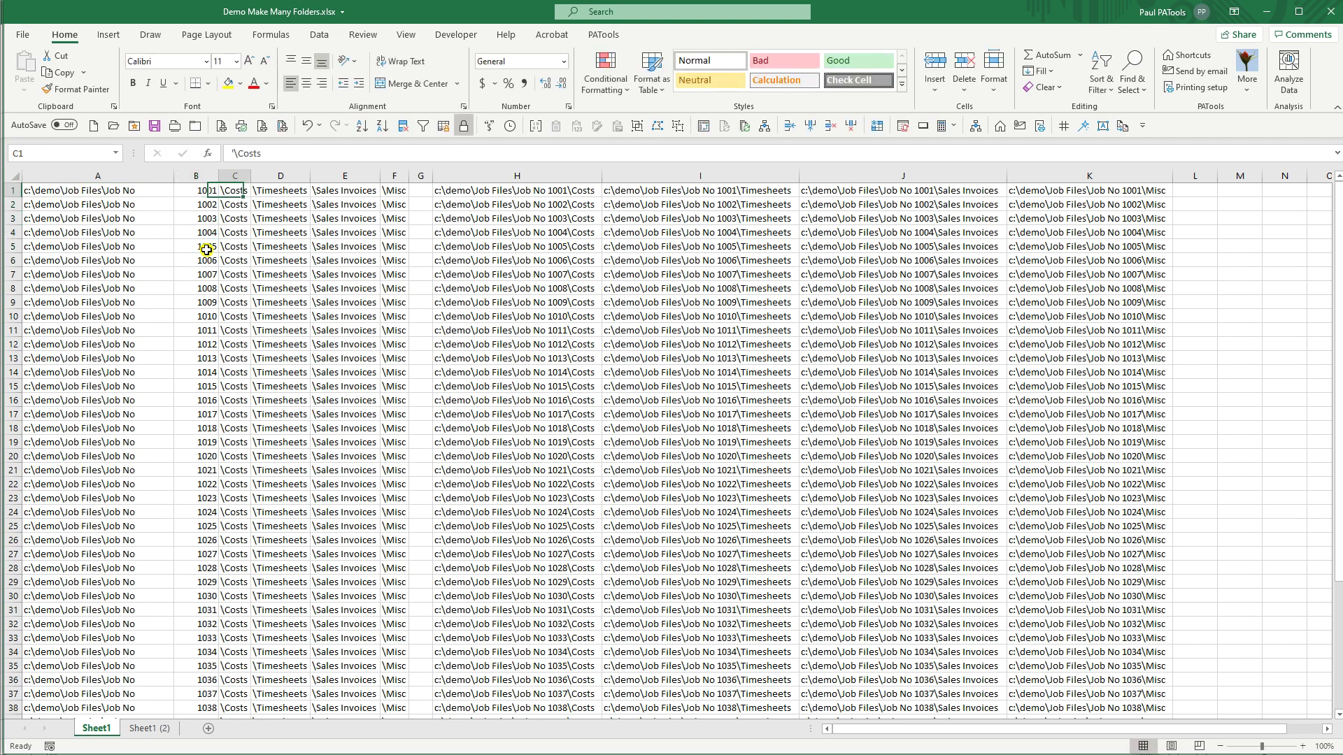
pyautogui.press('Right')
pyautogui.press('Right')
pyautogui.press('Right')
pyautogui.press('Left')
pyautogui.press('Left')
pyautogui.press('Left')
pyautogui.press('Left')
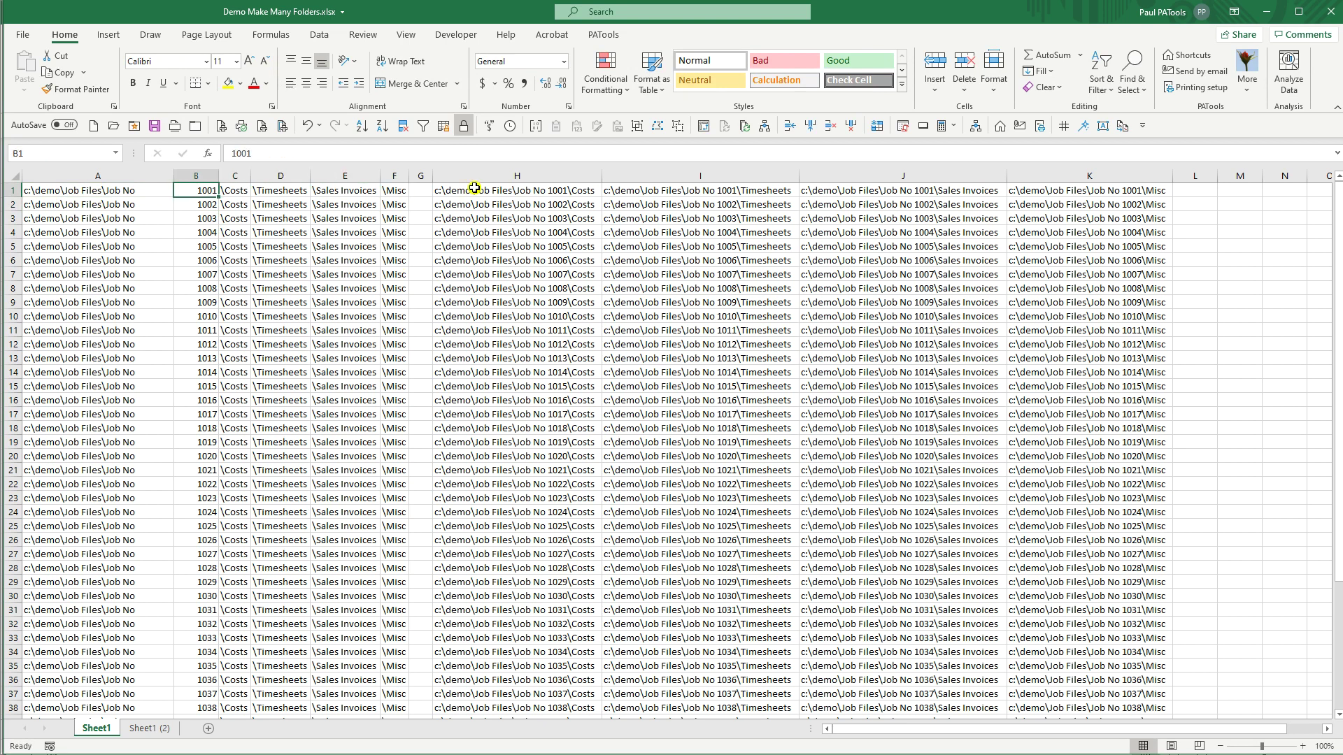
pyautogui.click(475, 189)
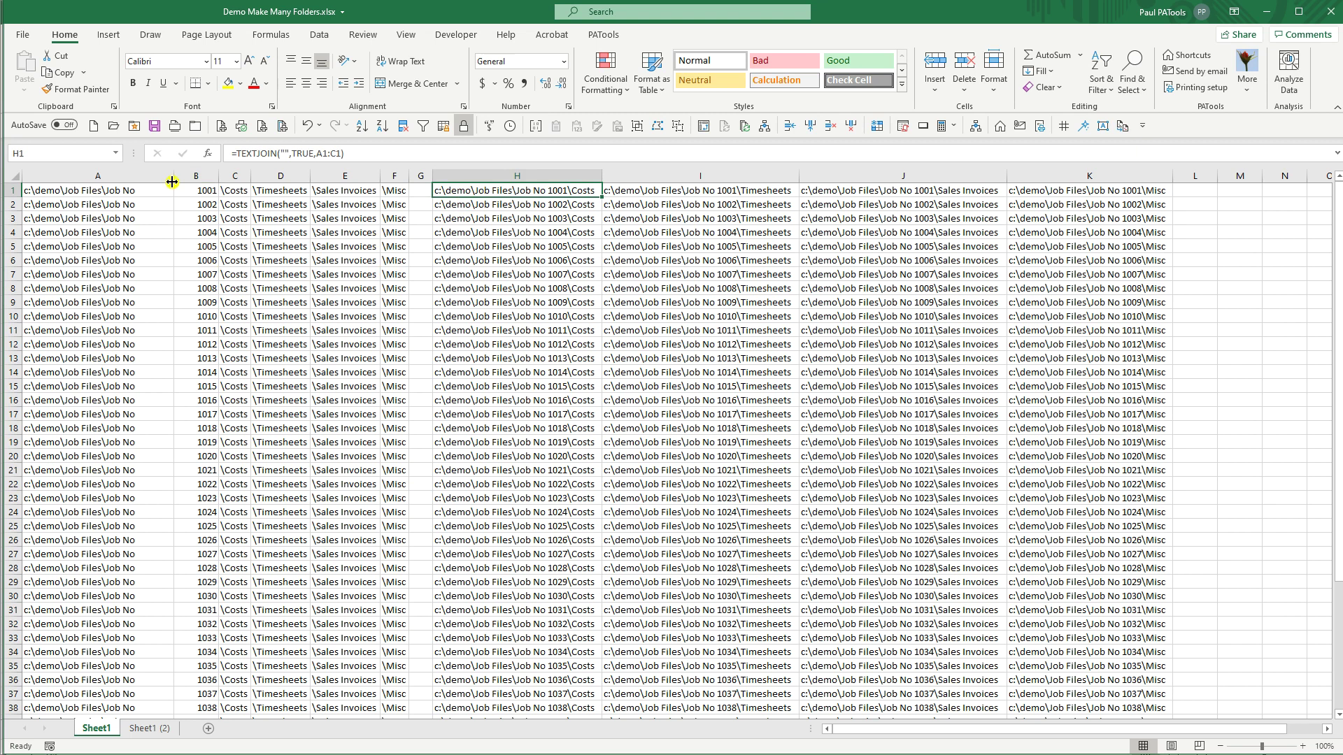
# Step: Narrow column A again and inspect the TEXTJOIN path formulas in H1 and I1
pyautogui.moveTo(173, 176); pyautogui.dragTo(151, 176)
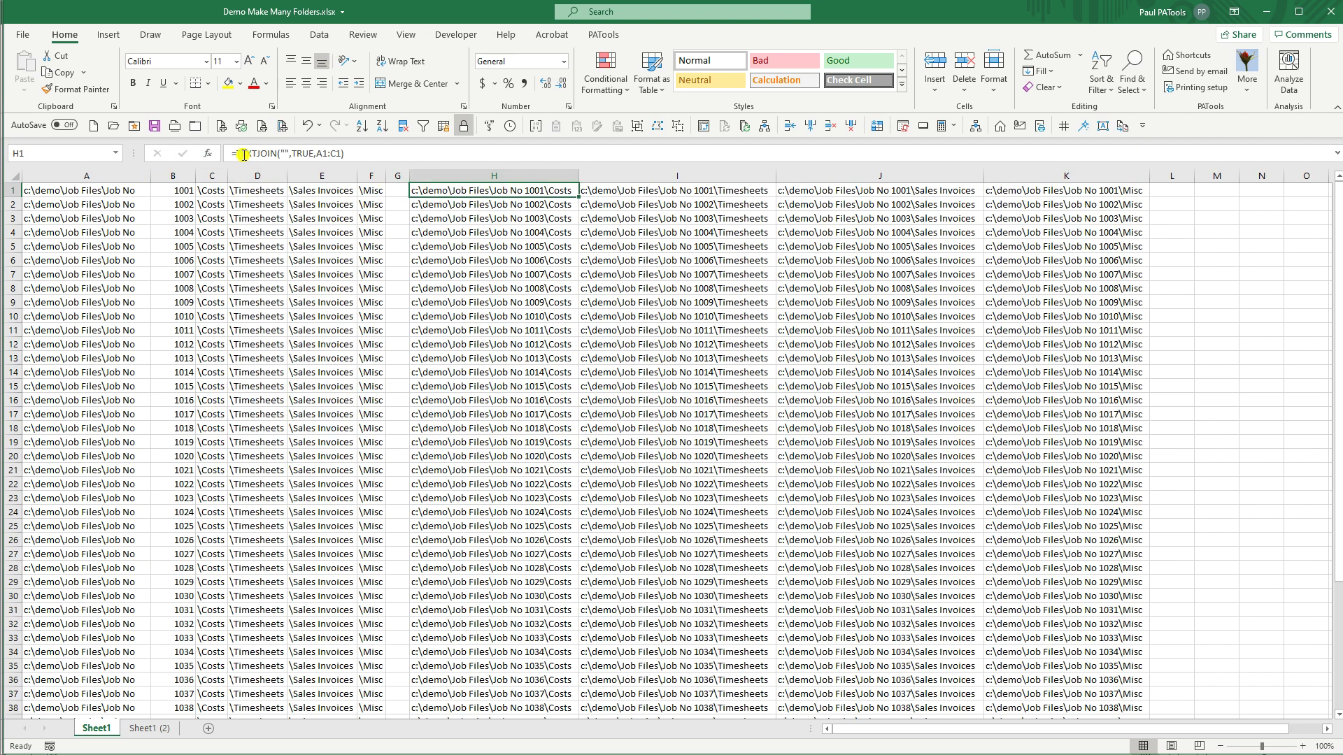
pyautogui.click(286, 155)
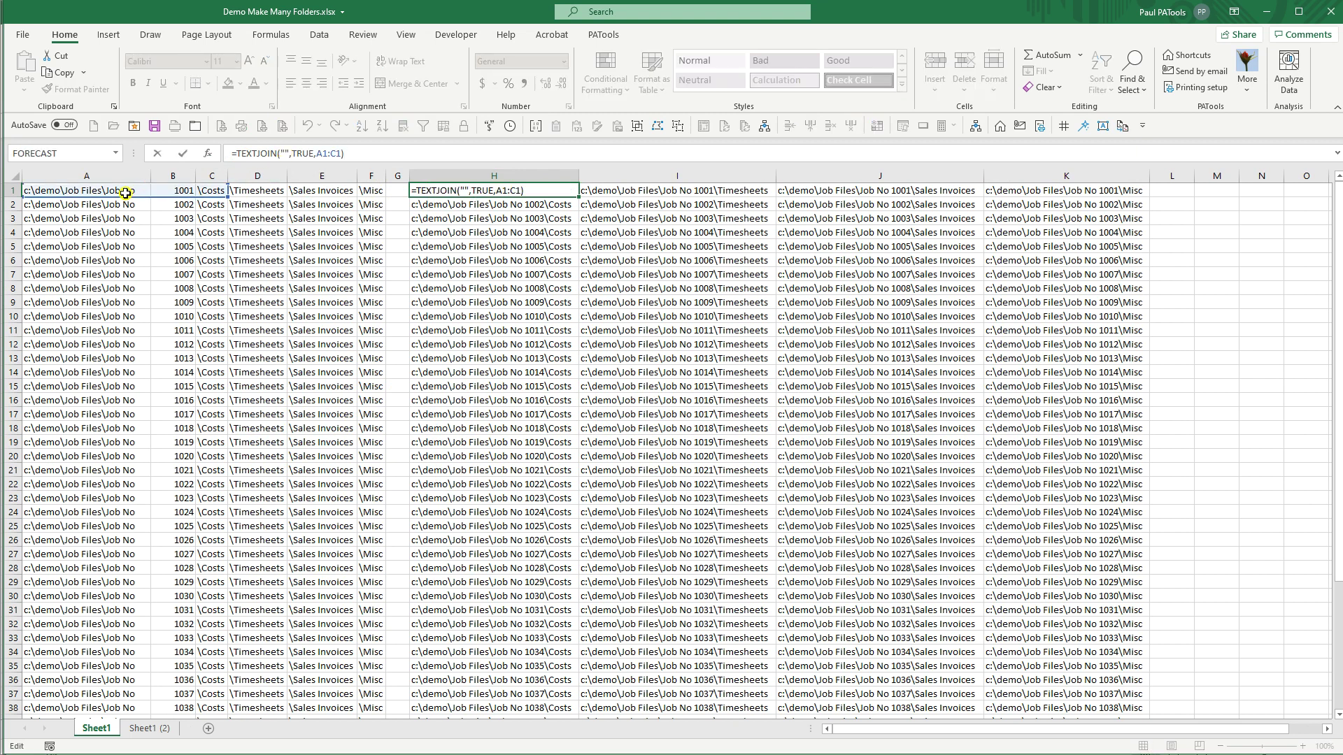
pyautogui.press('Escape')
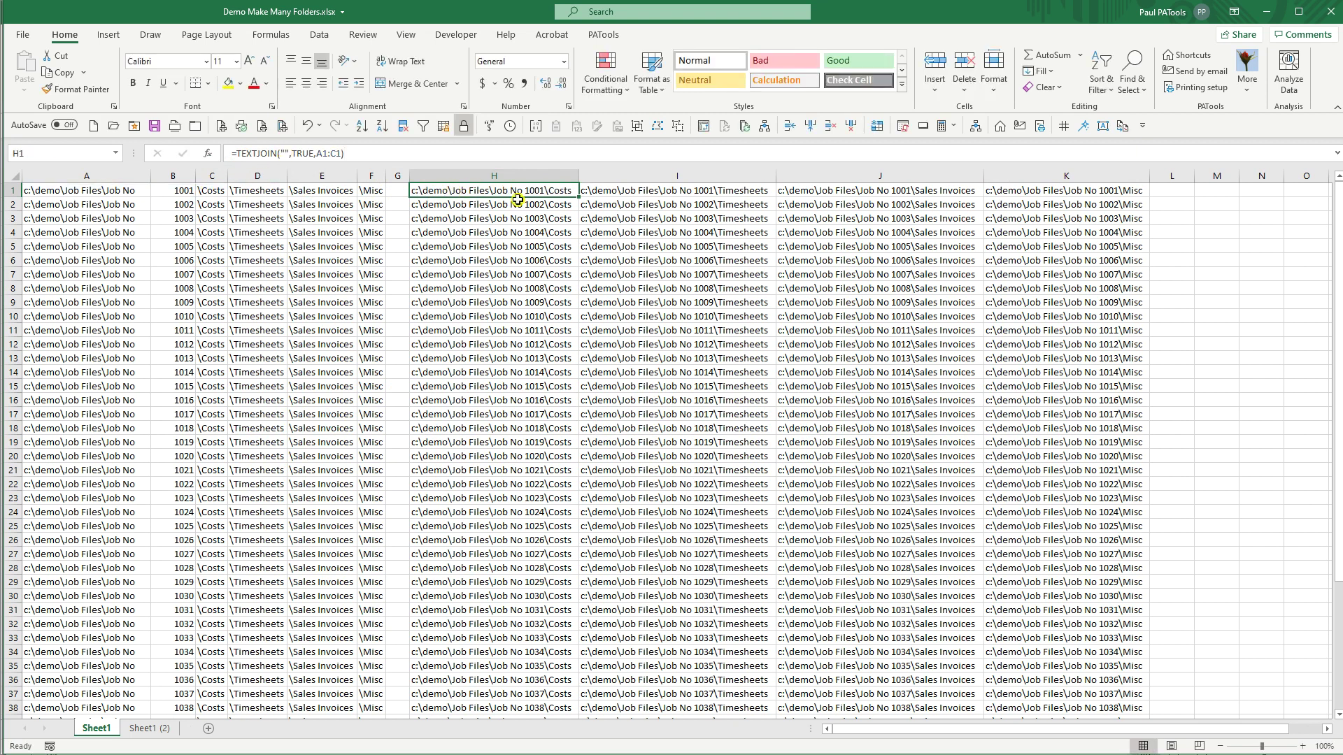
pyautogui.click(616, 192)
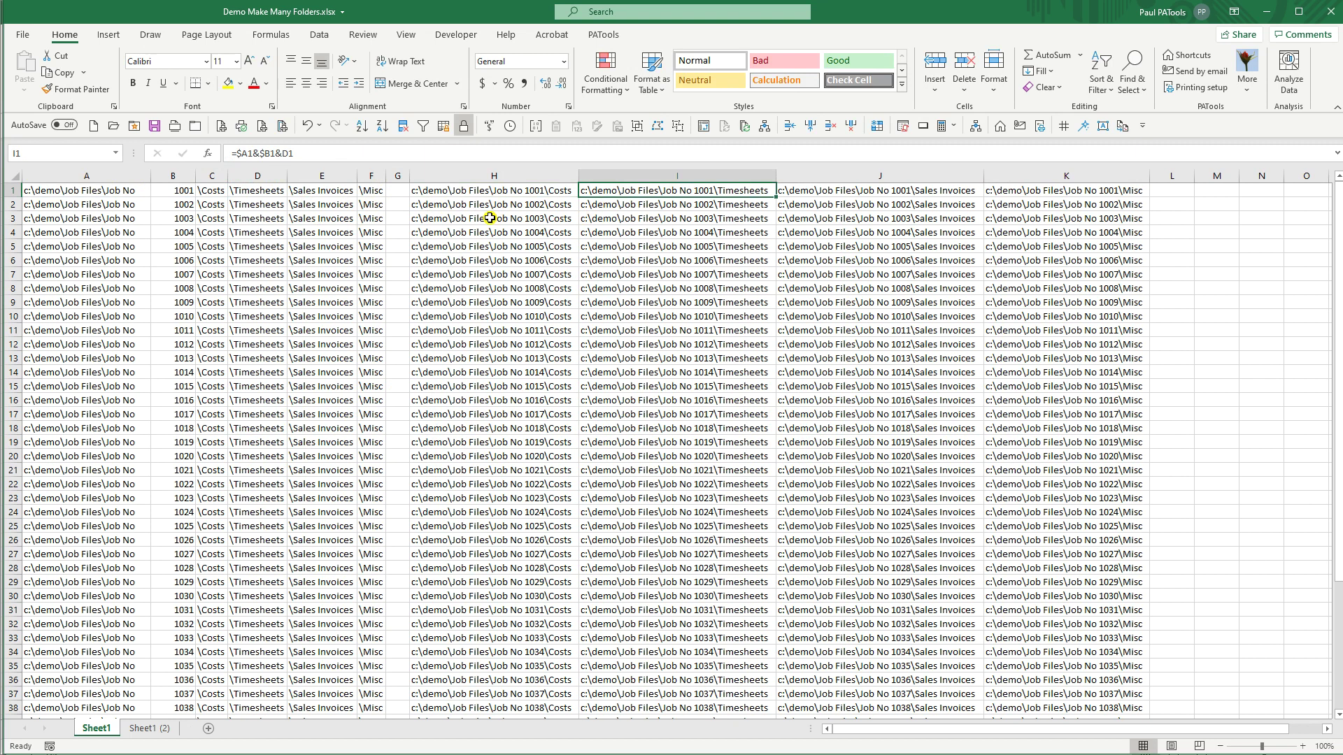
pyautogui.press('F2')
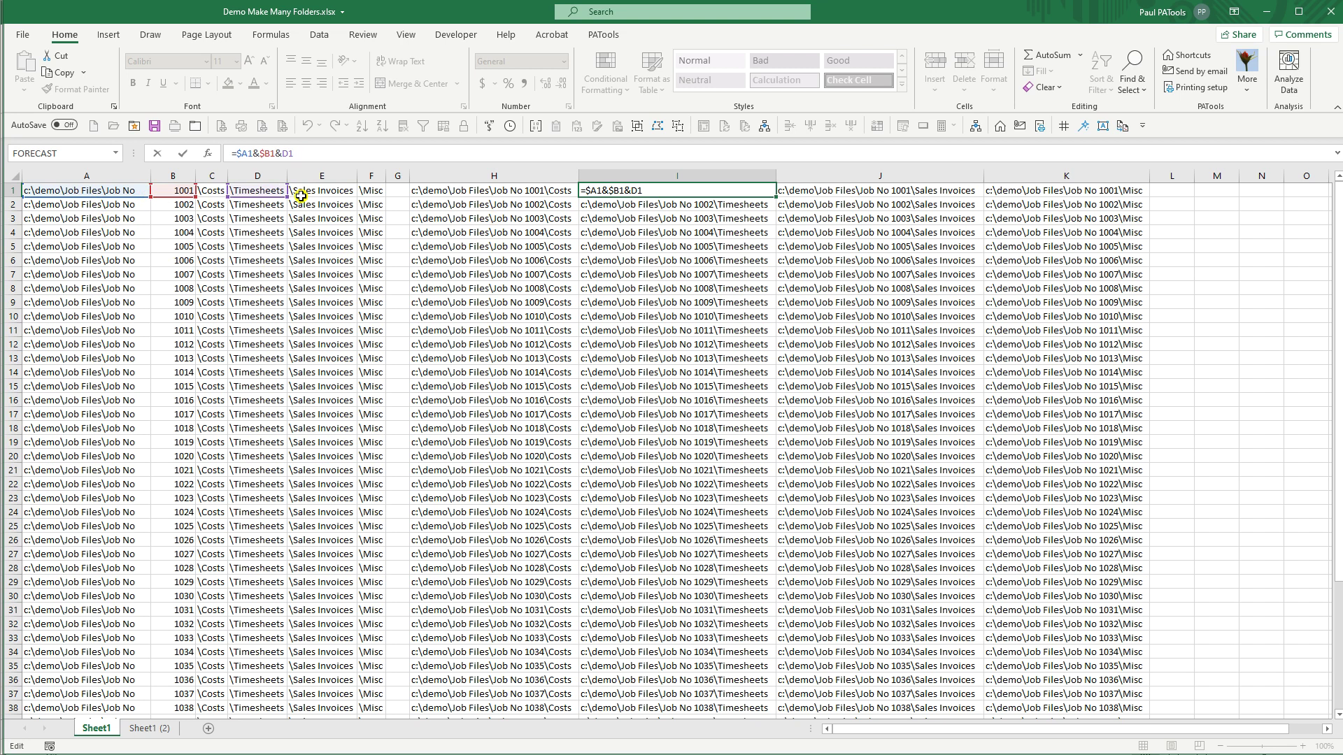
pyautogui.press('Escape')
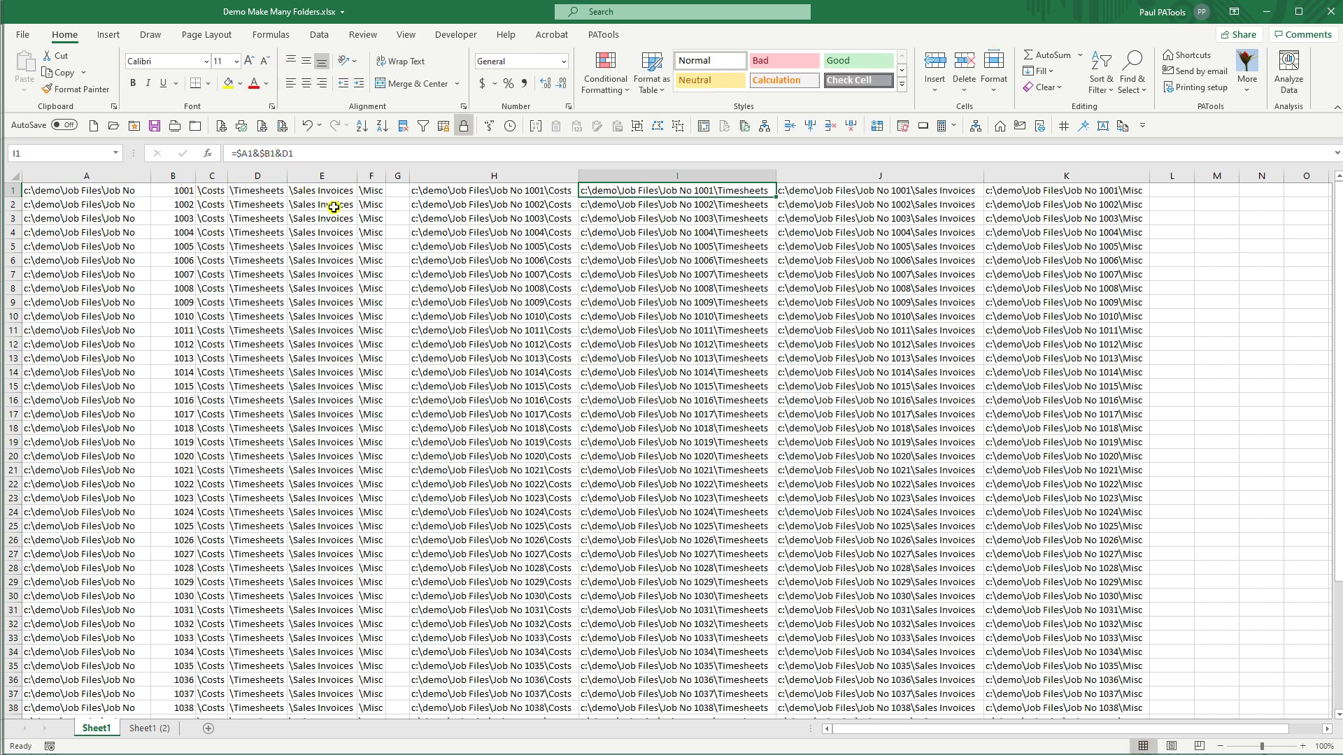
# Step: Fill the H1:K1 path formulas down to row 50 and select all 200 paths H1:K50
pyautogui.click(460, 191)
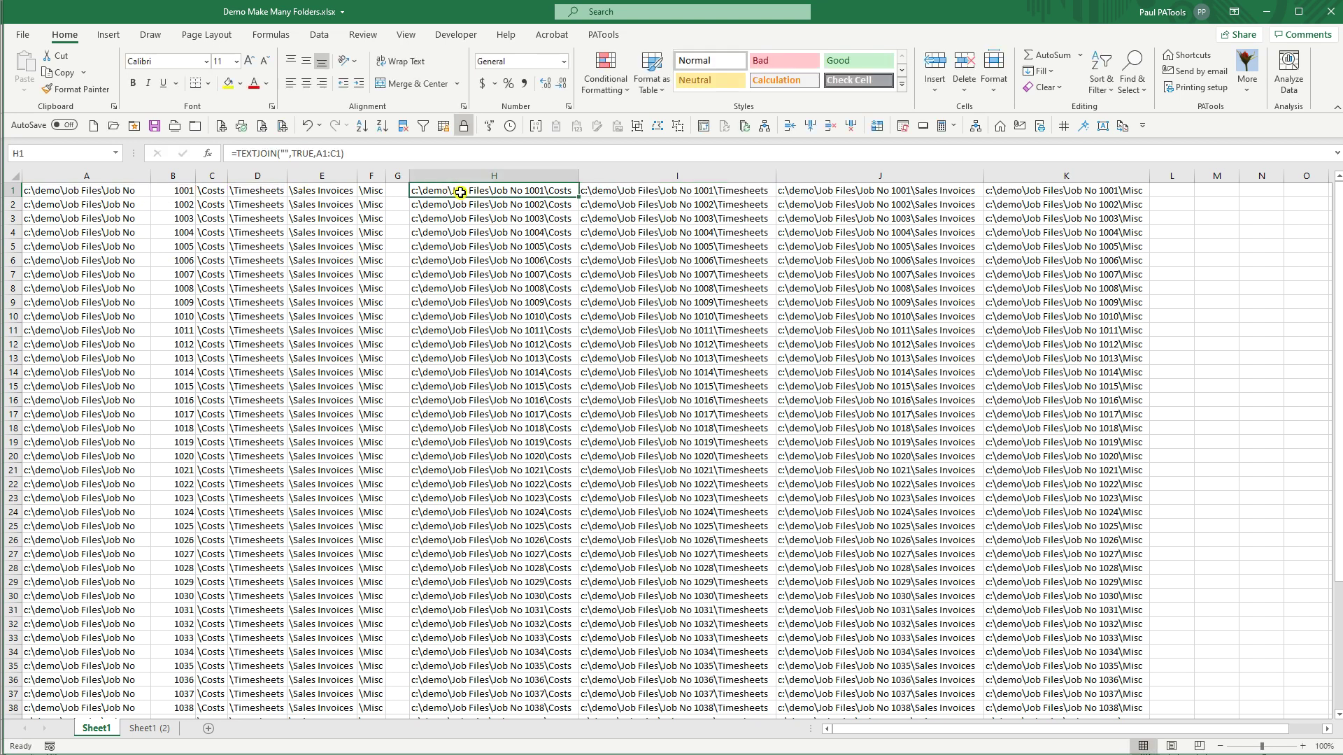
pyautogui.keyDown('shift'); pyautogui.click(1054, 195); pyautogui.keyUp('shift')
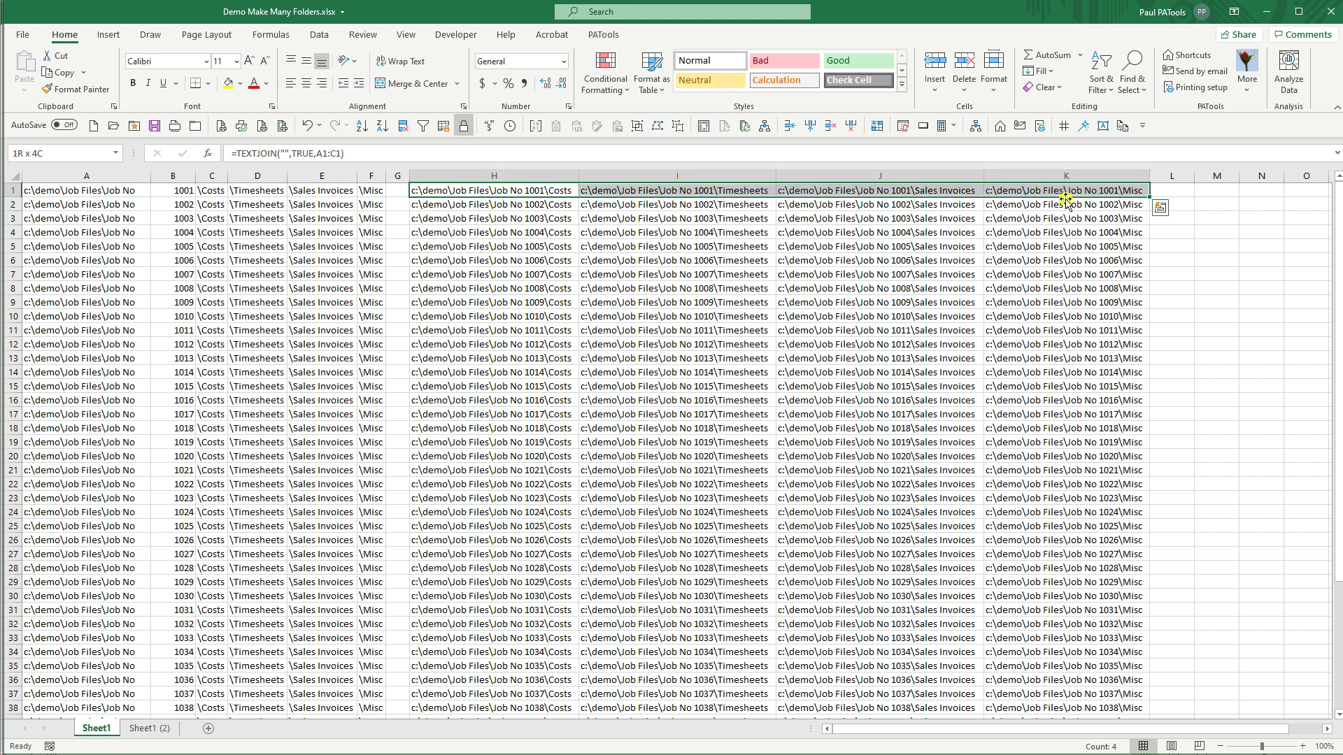
pyautogui.moveTo(1151, 199); pyautogui.dragTo(1156, 400)
pyautogui.click(547, 233)
pyautogui.click(522, 330)
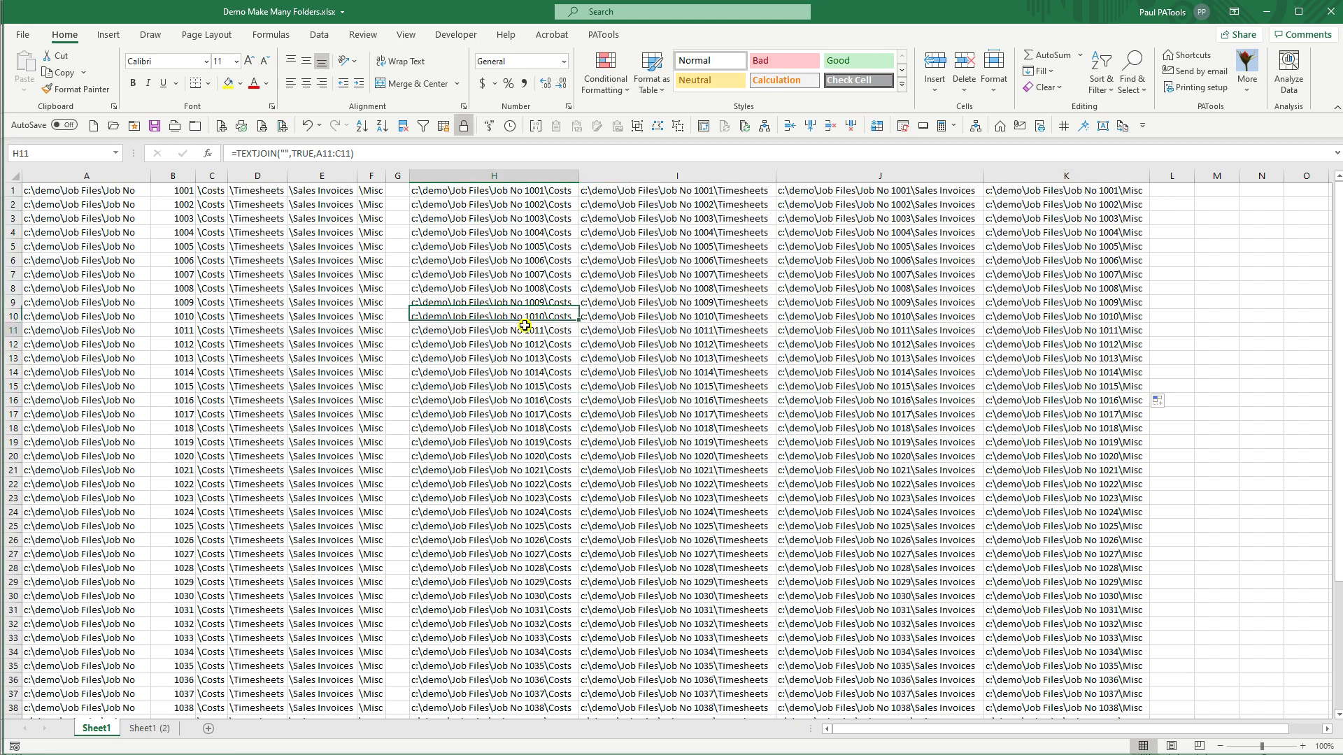
pyautogui.click(489, 195)
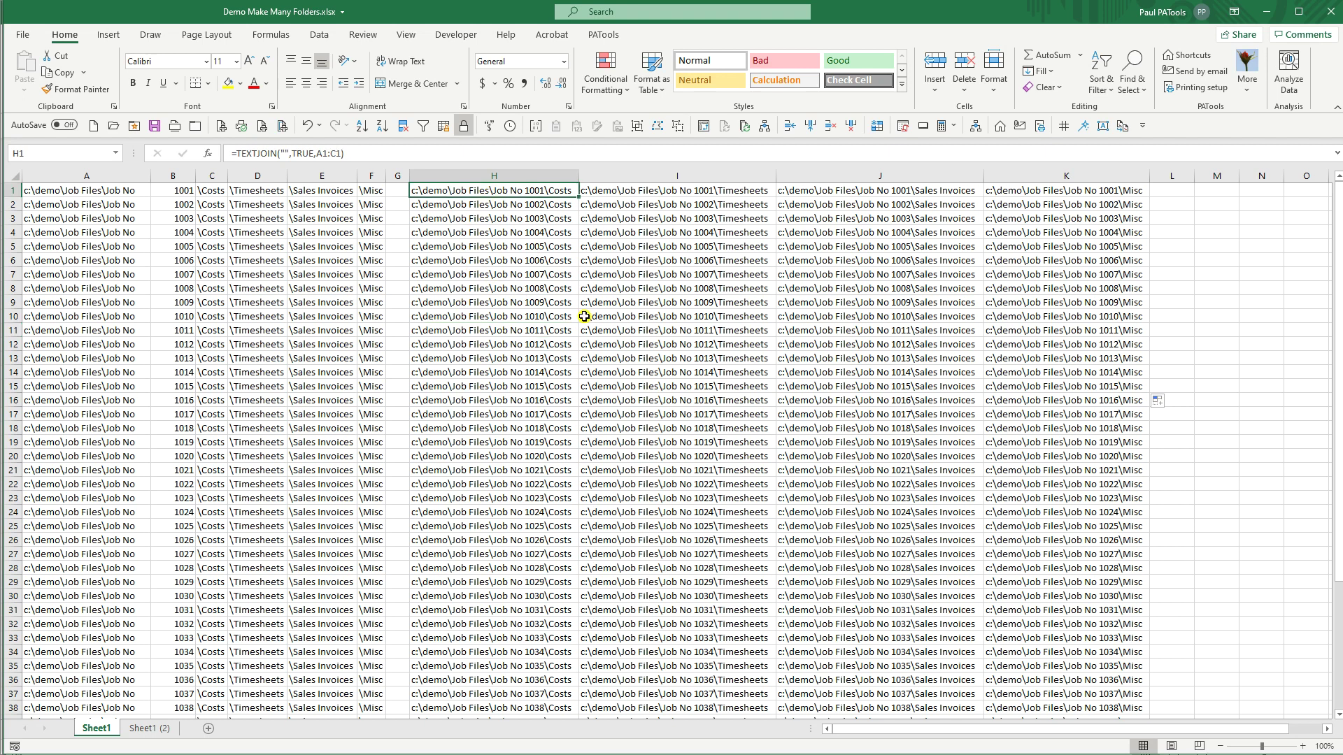
pyautogui.hotkey('ctrl', 'shift', 'End')
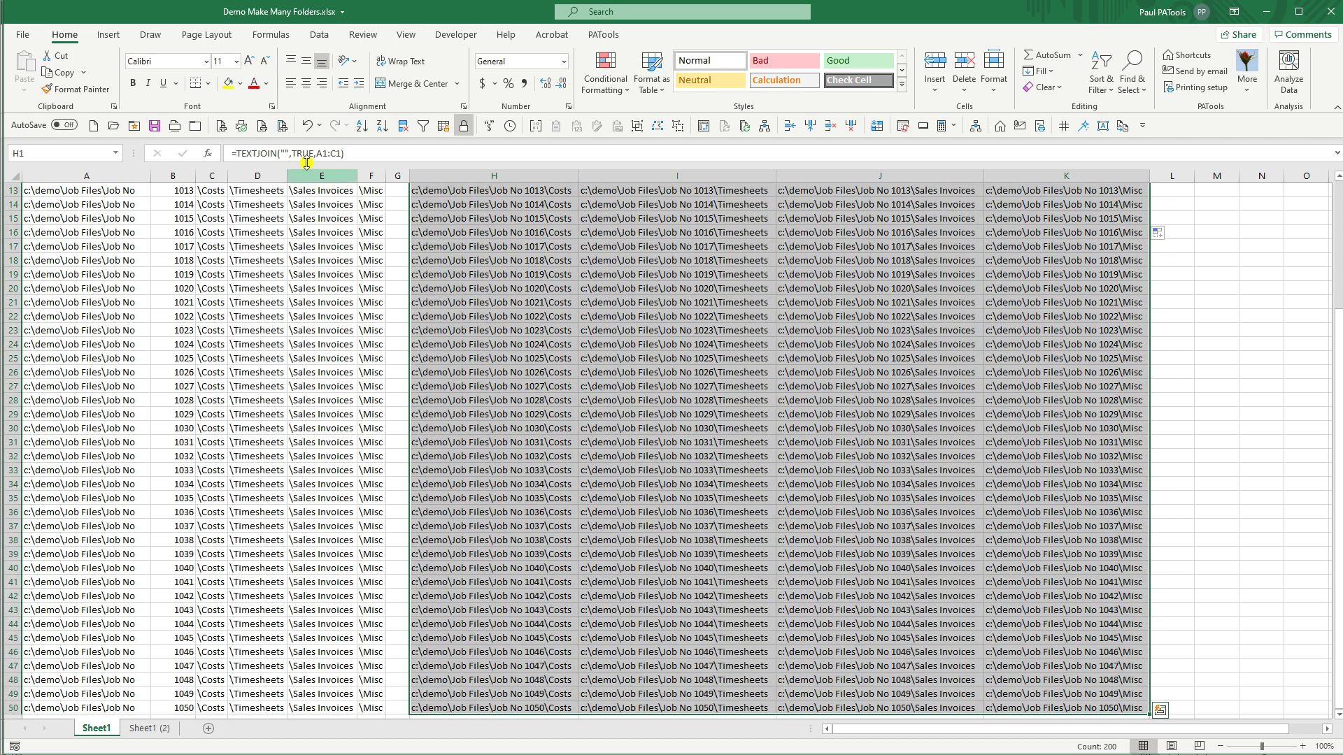
pyautogui.click(603, 35)
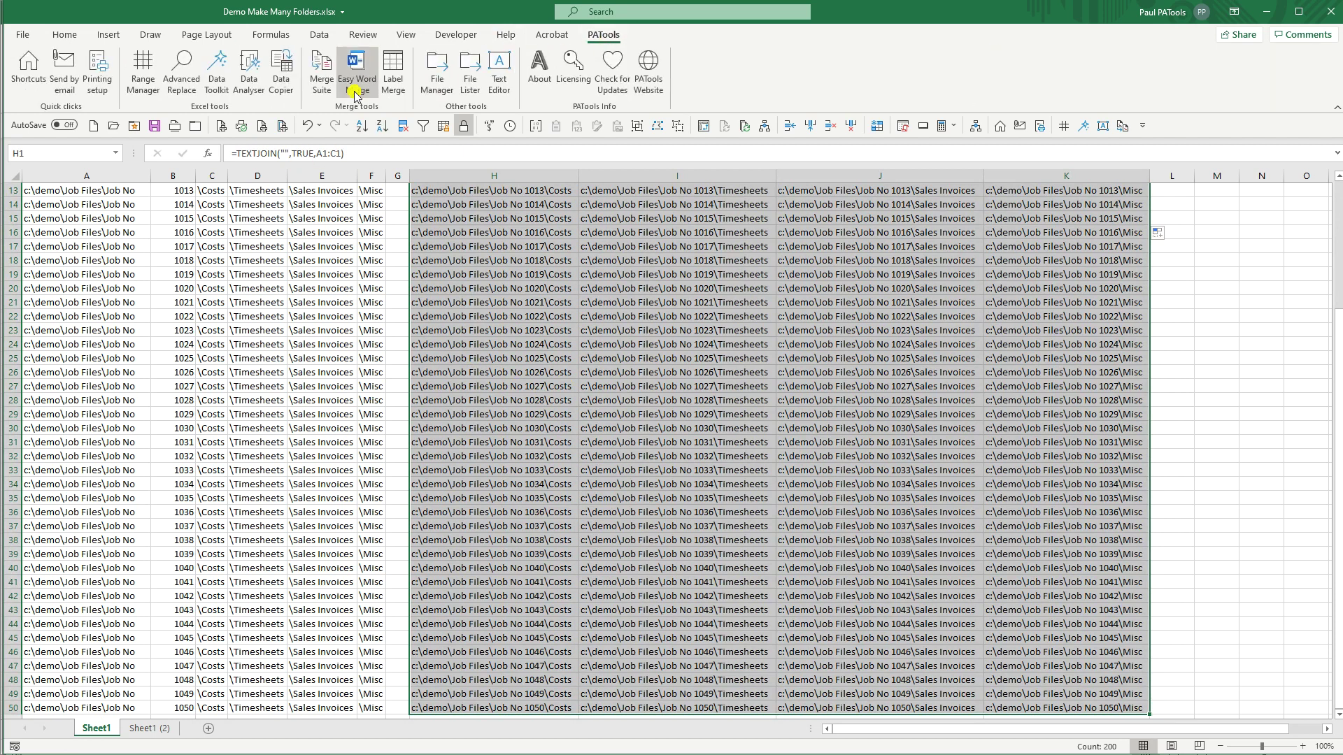
# Step: Run PATools File Manager's Create folders on the selection to build all 200 job subfolders
pyautogui.click(437, 70)
pyautogui.click(535, 335)
pyautogui.click(919, 265)
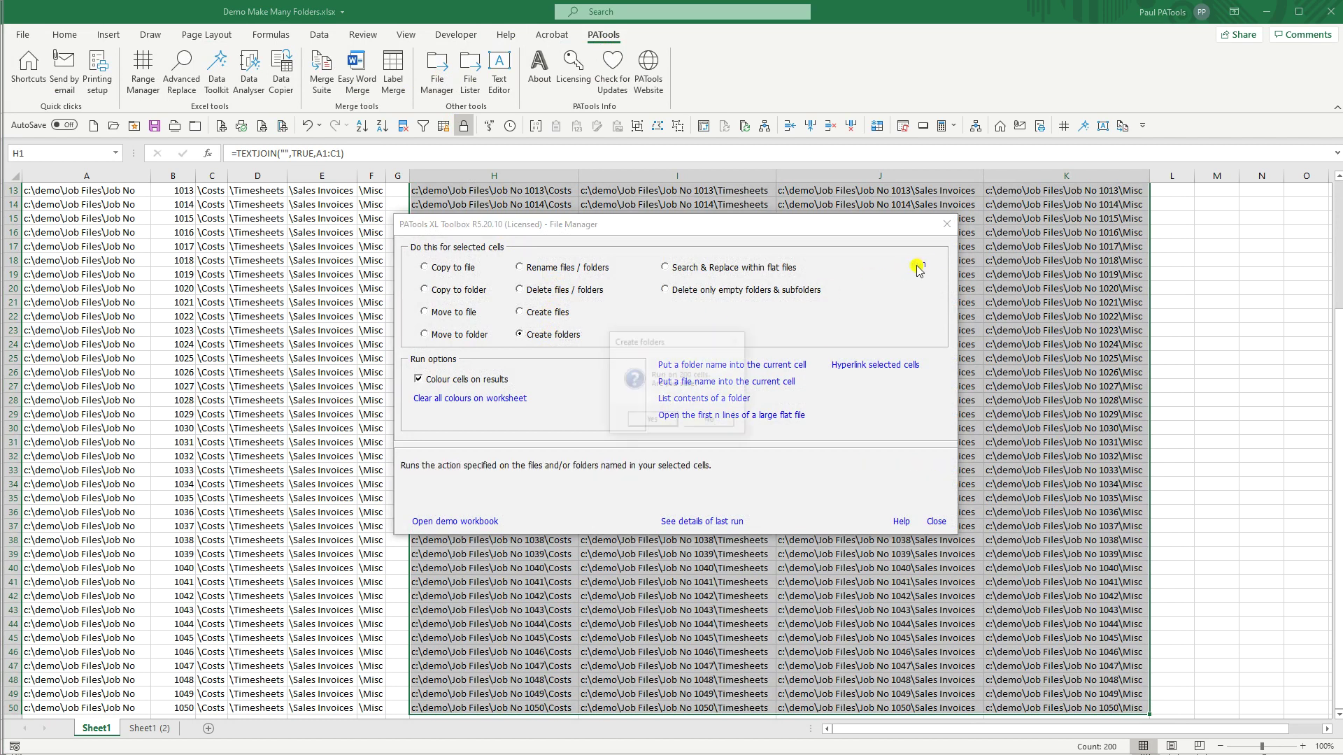
pyautogui.click(668, 423)
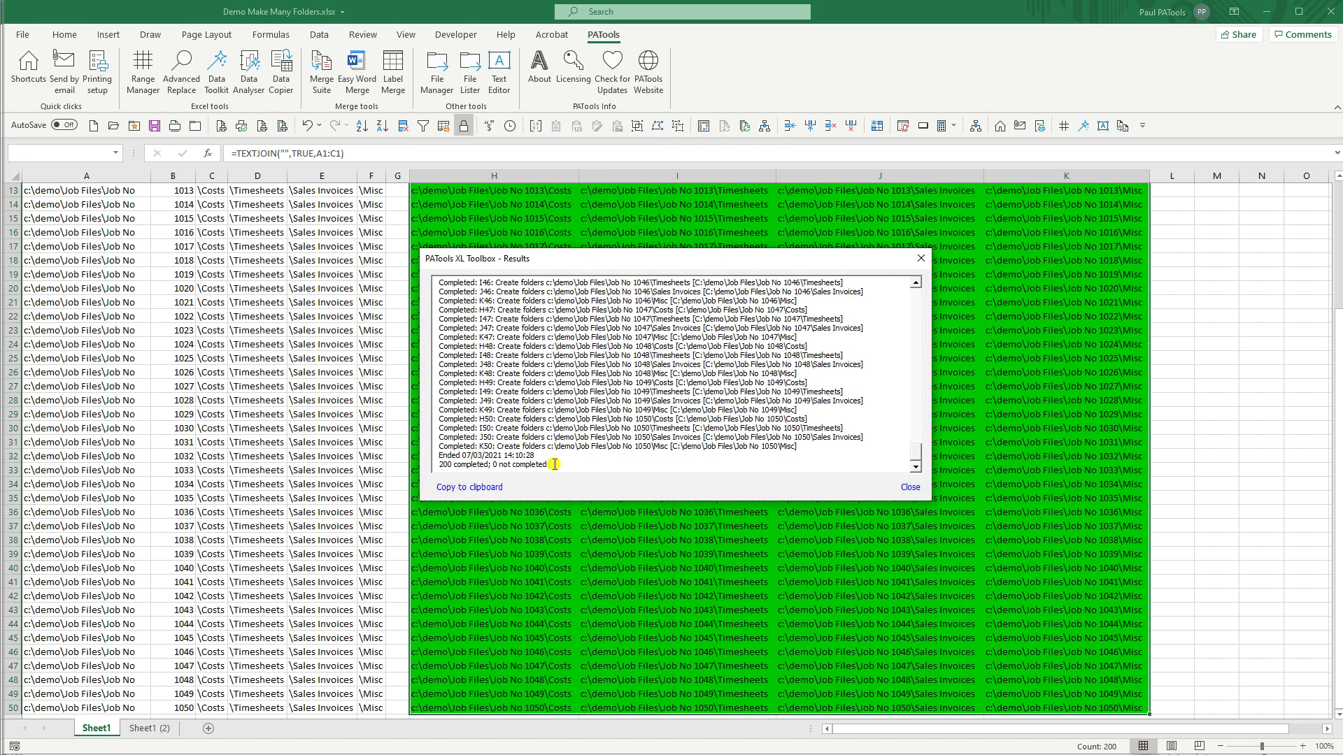
pyautogui.click(910, 488)
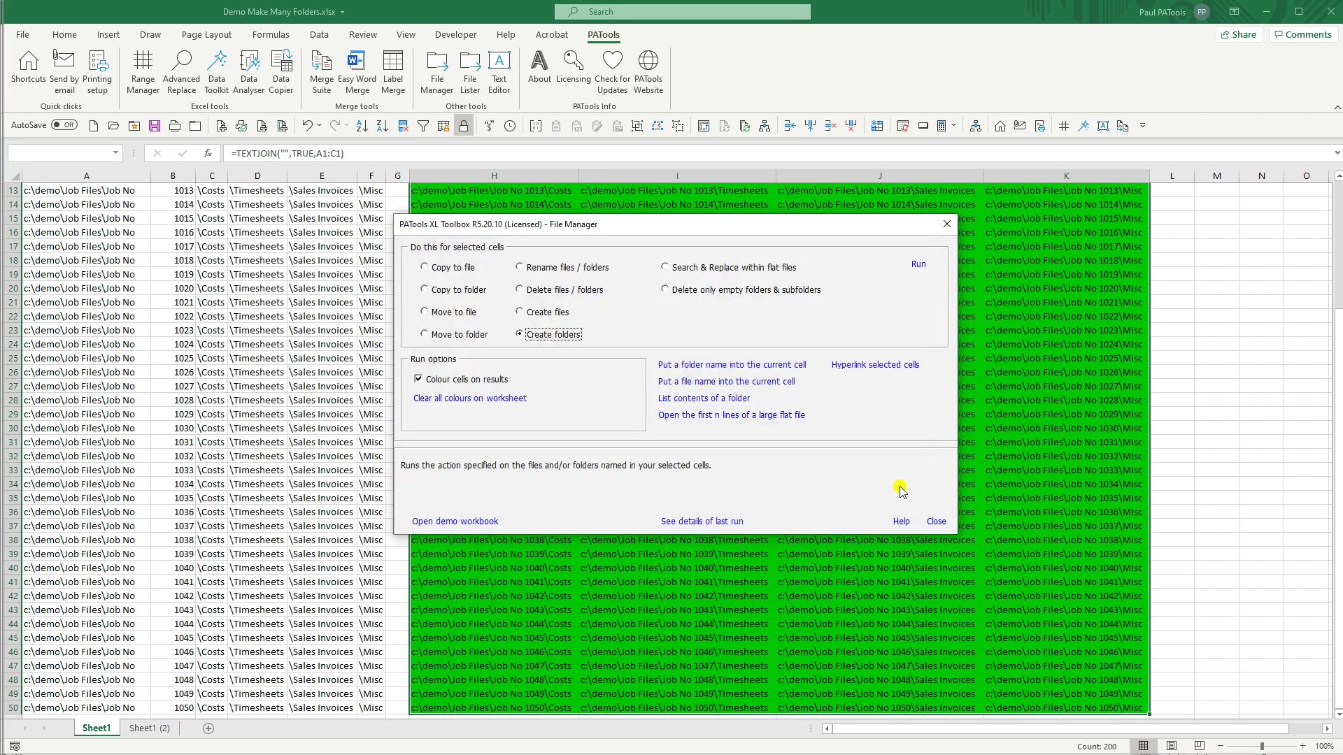
pyautogui.click(936, 522)
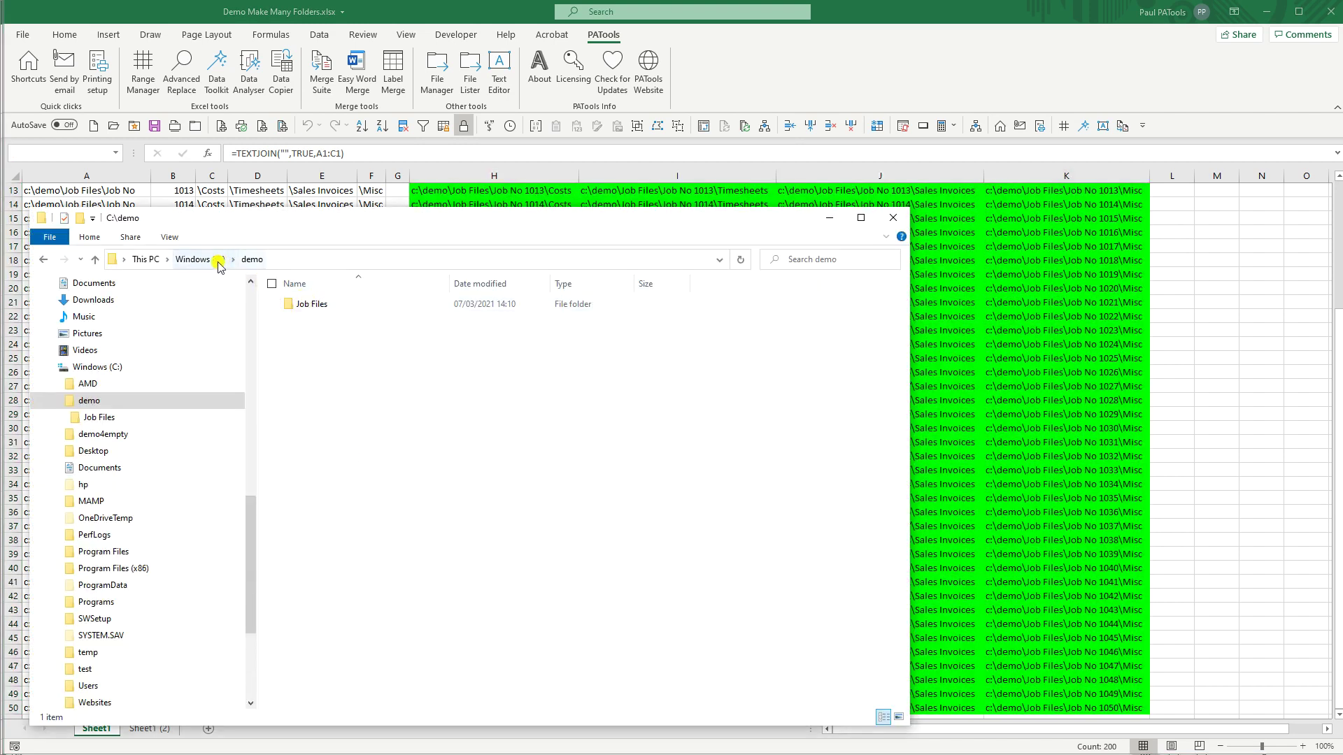
# Step: Open C:\demo\Job Files and check that Job No 1008 and 1011 hold Costs, Misc, Sales Invoices, Timesheets
pyautogui.doubleClick(318, 308)
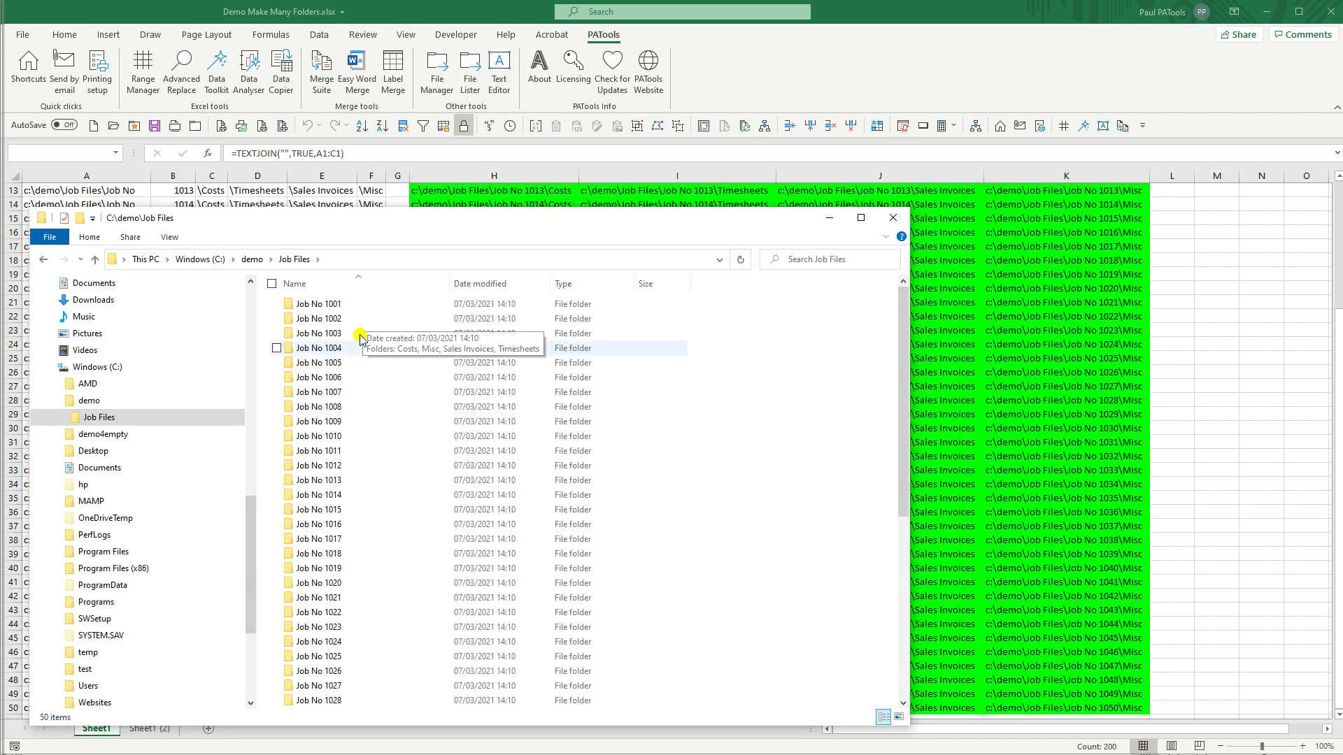
pyautogui.scroll(-8, 345, 595)
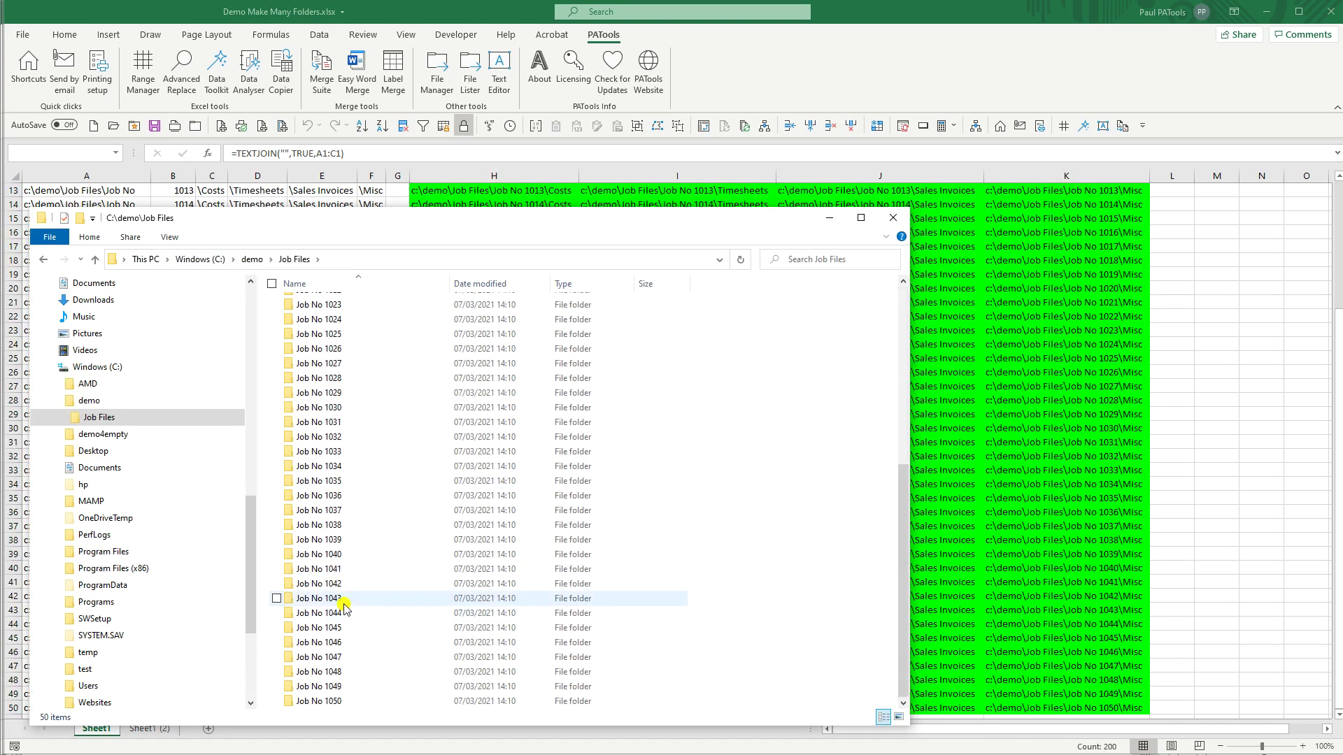
pyautogui.scroll(8, 345, 602)
pyautogui.click(325, 409)
pyautogui.doubleClick(372, 406)
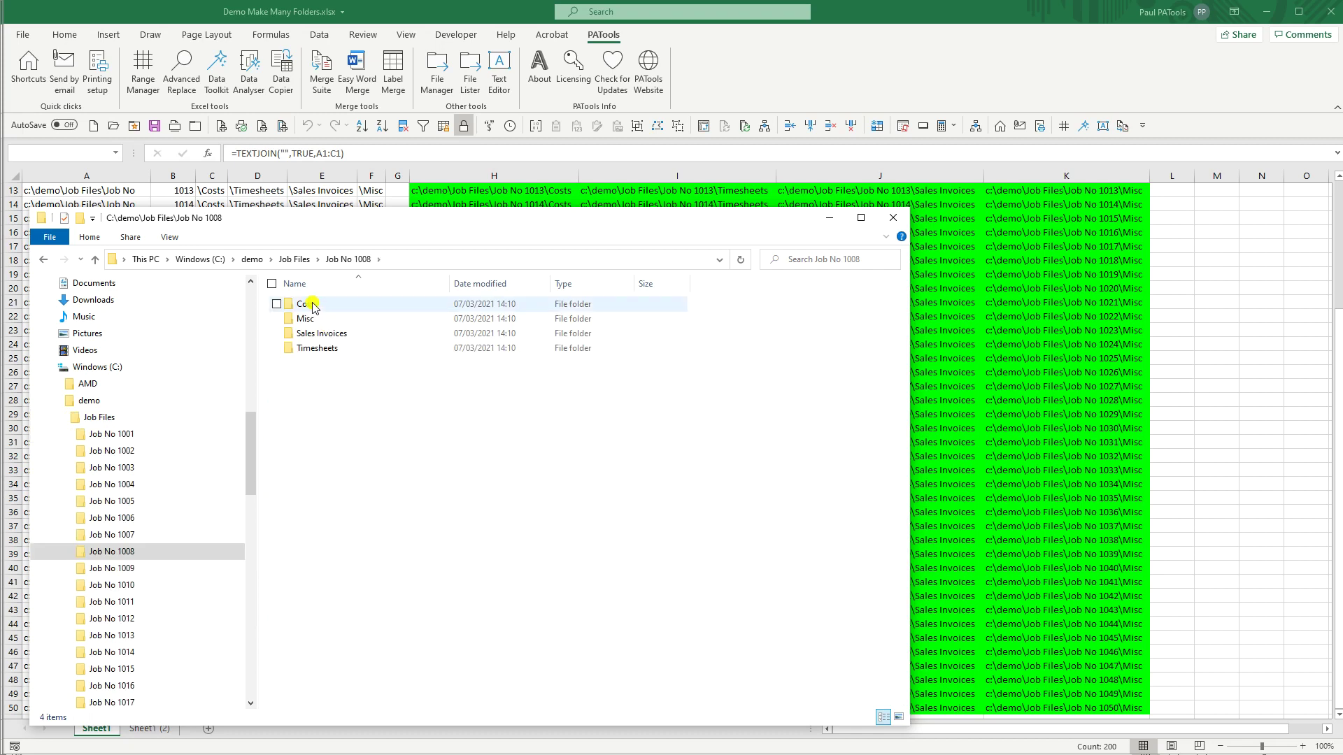
pyautogui.click(289, 260)
pyautogui.doubleClick(392, 447)
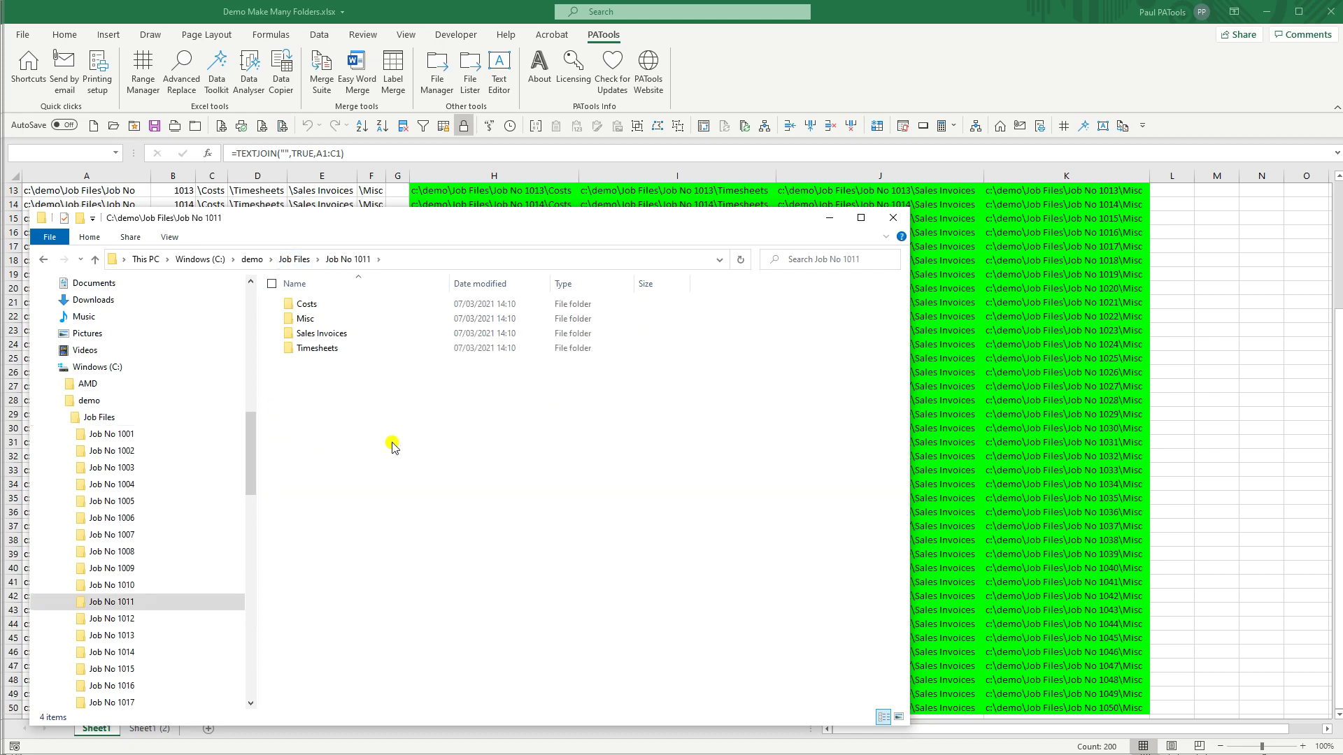
pyautogui.click(294, 260)
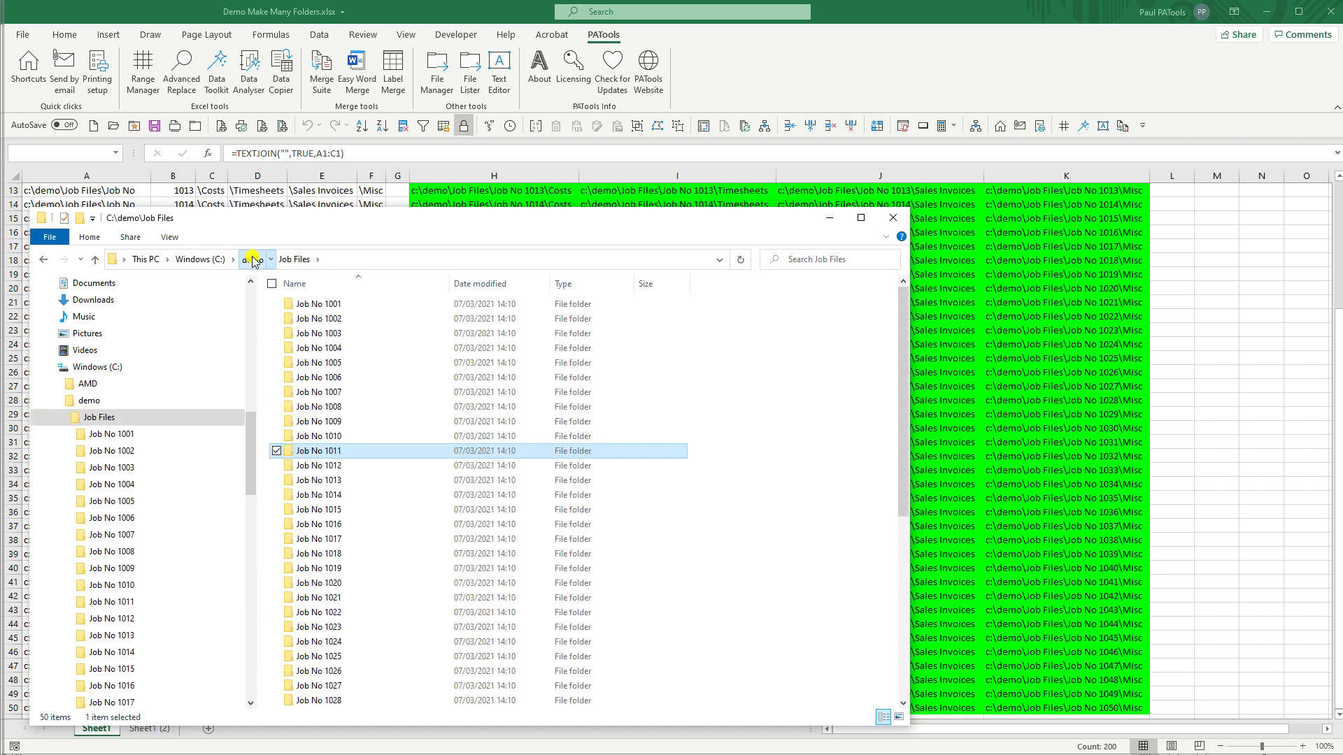
pyautogui.click(252, 260)
# Step: Back in Excel, review the green path cells H18:J30 and return to cell A1
pyautogui.hotkey('alt', 'Tab')
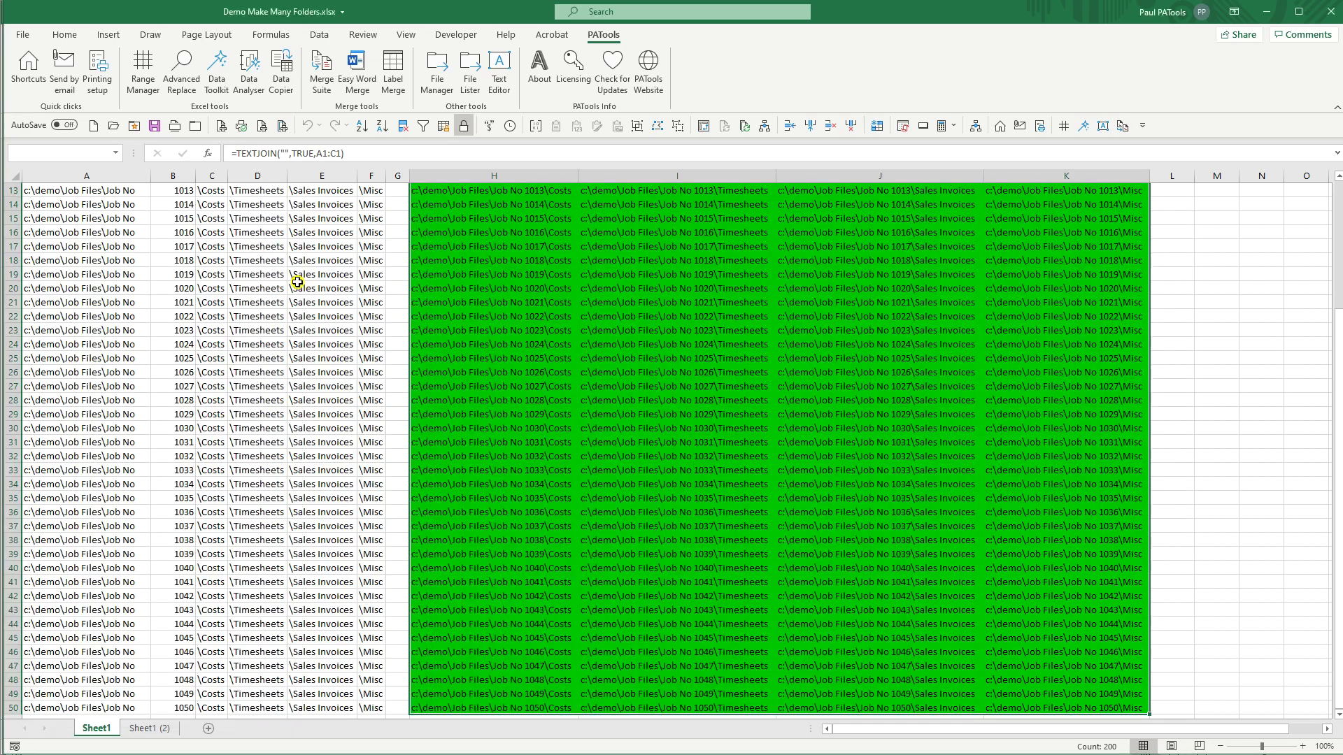
pyautogui.moveTo(452, 262); pyautogui.dragTo(878, 428)
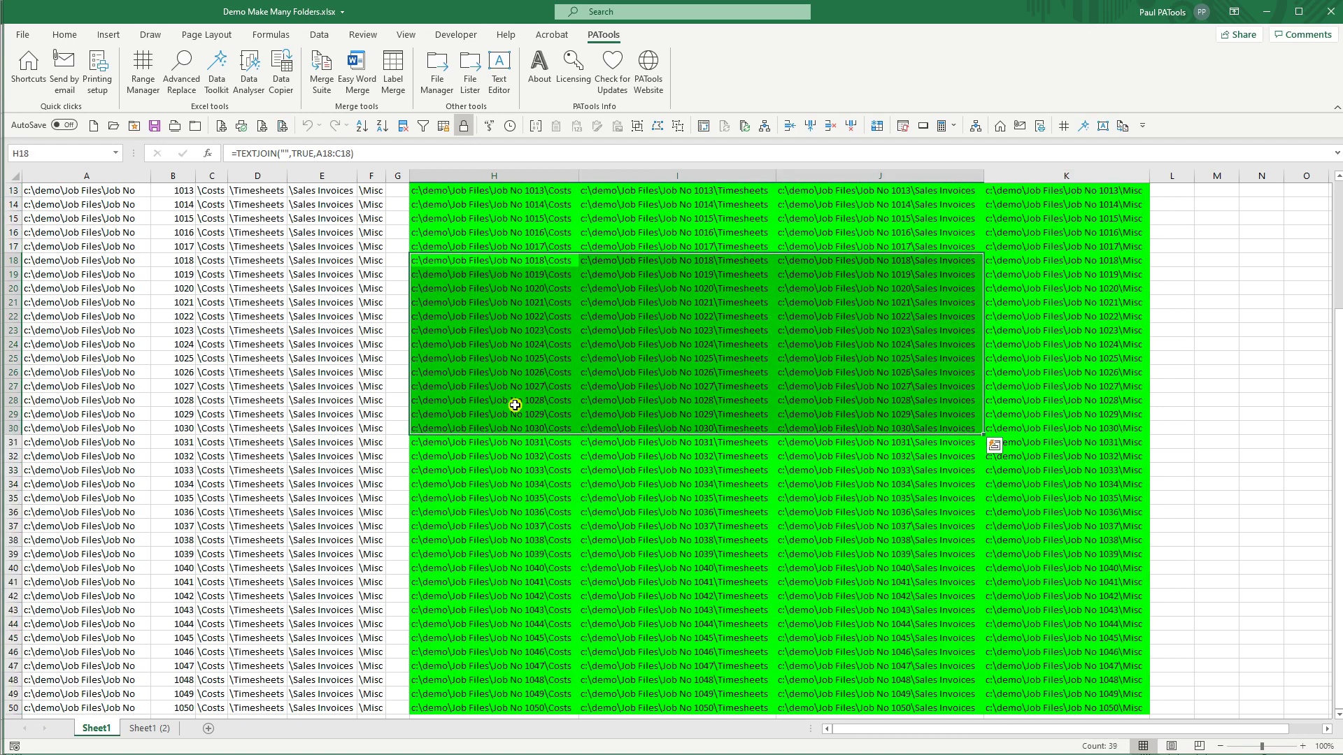
pyautogui.scroll(4, 517, 391)
pyautogui.hotkey('alt', 'Tab')
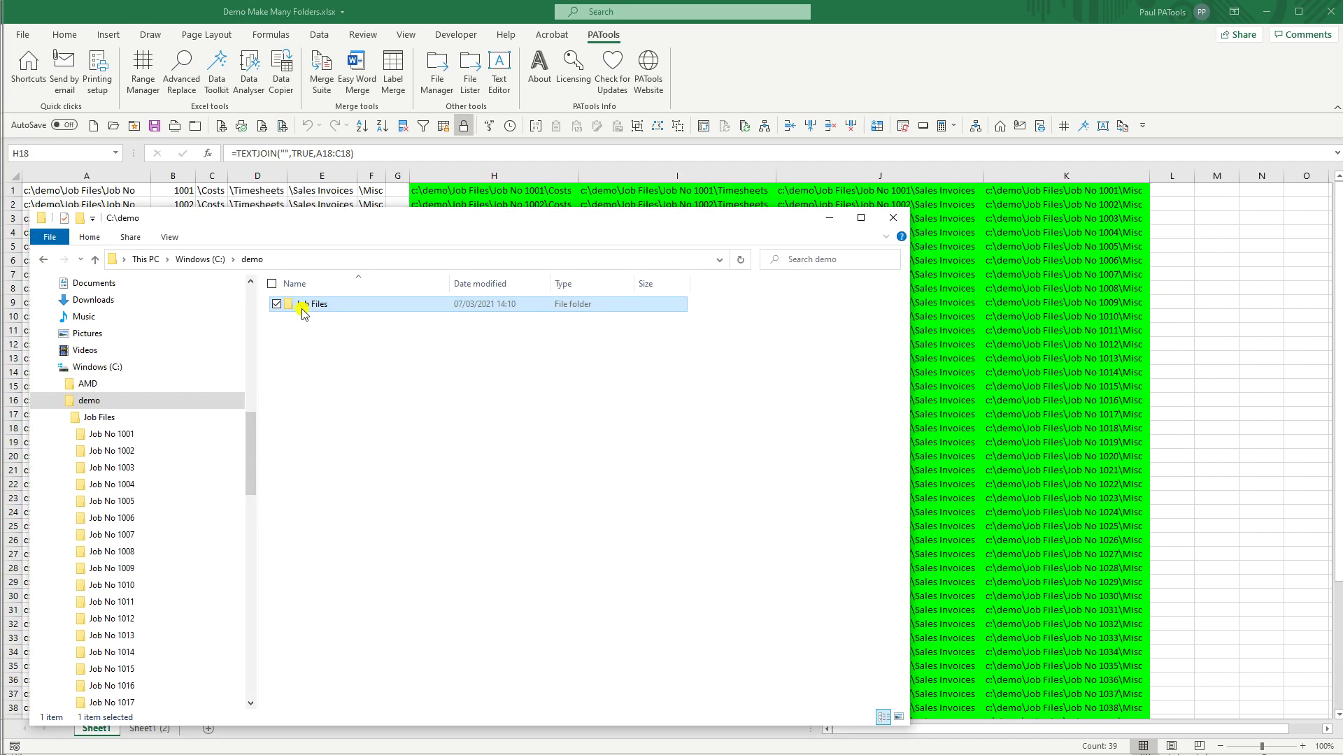
pyautogui.hotkey('alt', 'Tab')
pyautogui.hotkey('ctrl', 'Home')
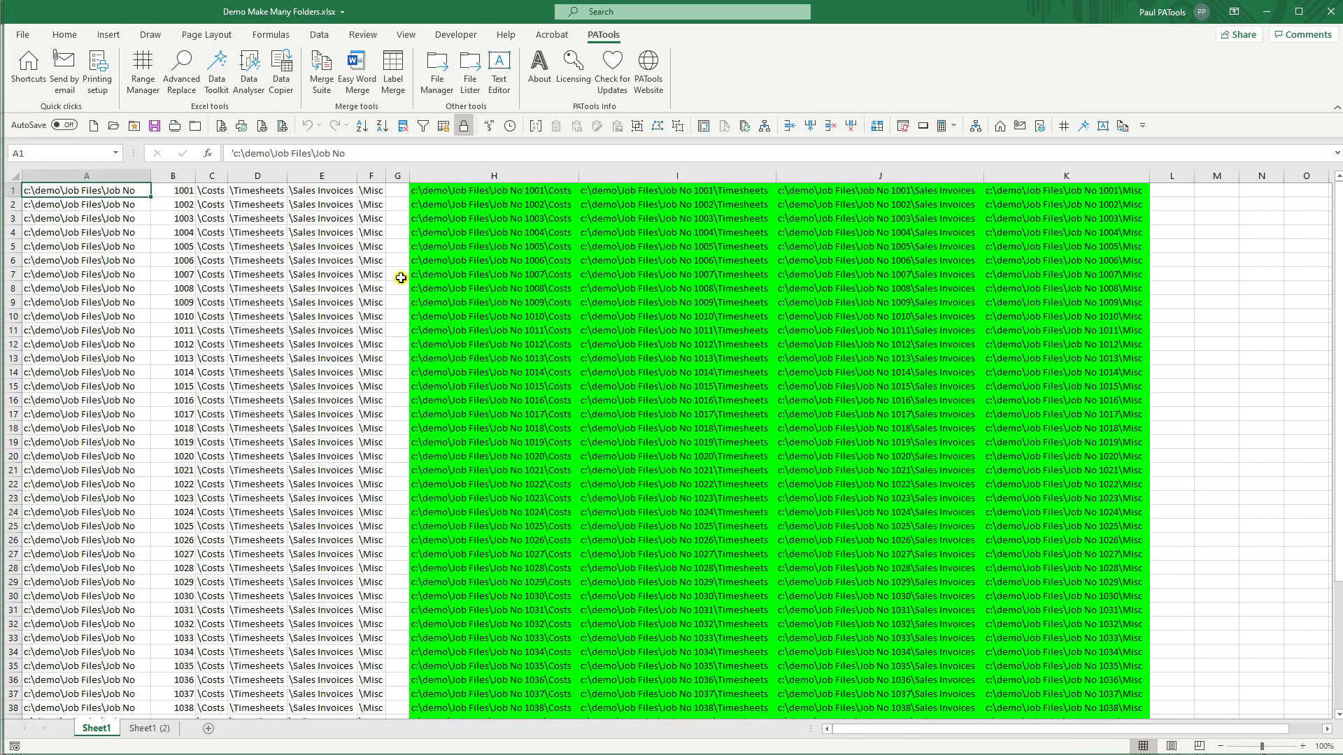
# Step: Insert a blank column H before the green paths and widen it for long paths
pyautogui.click(409, 200)
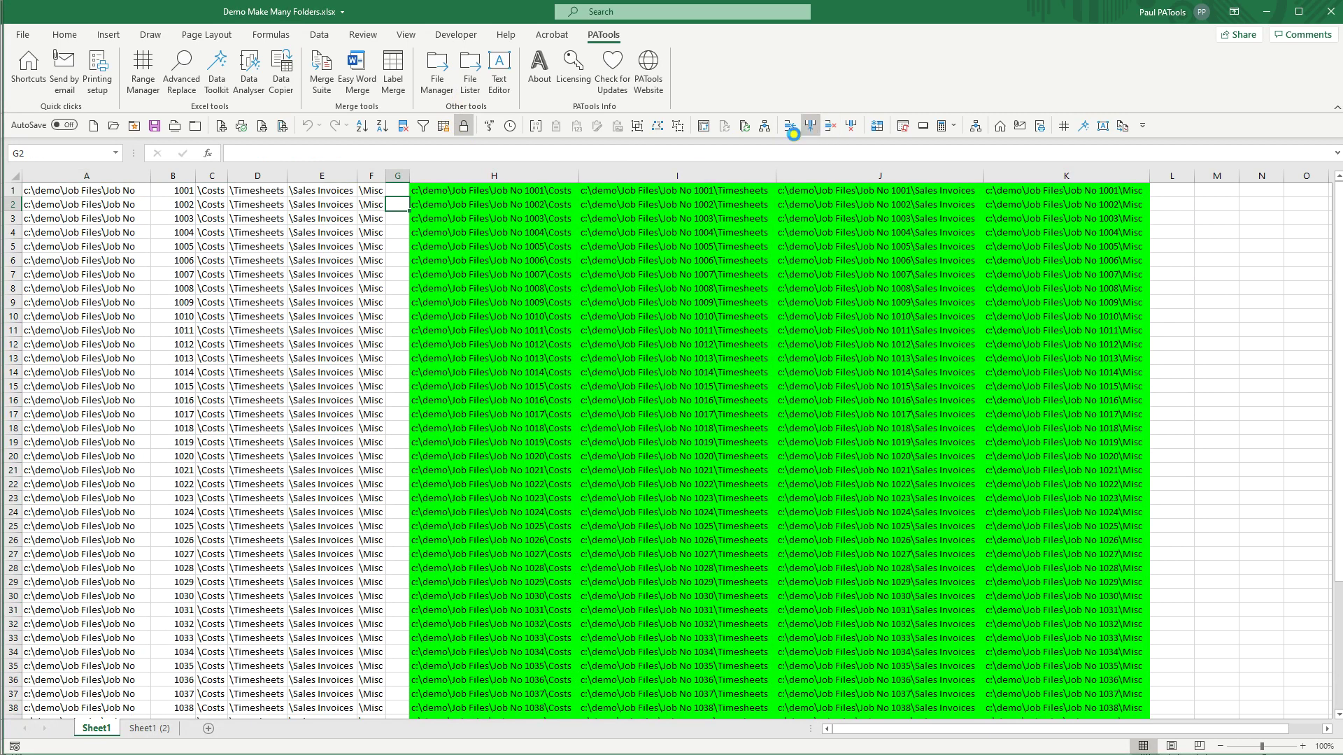
pyautogui.click(810, 126)
pyautogui.click(426, 191)
pyautogui.moveTo(439, 174); pyautogui.dragTo(626, 176)
# Step: Enter =A1&B1 in H1, fill it down, and select the job paths H1:H20
pyautogui.write('=')
pyautogui.click(84, 192)
pyautogui.write('&')
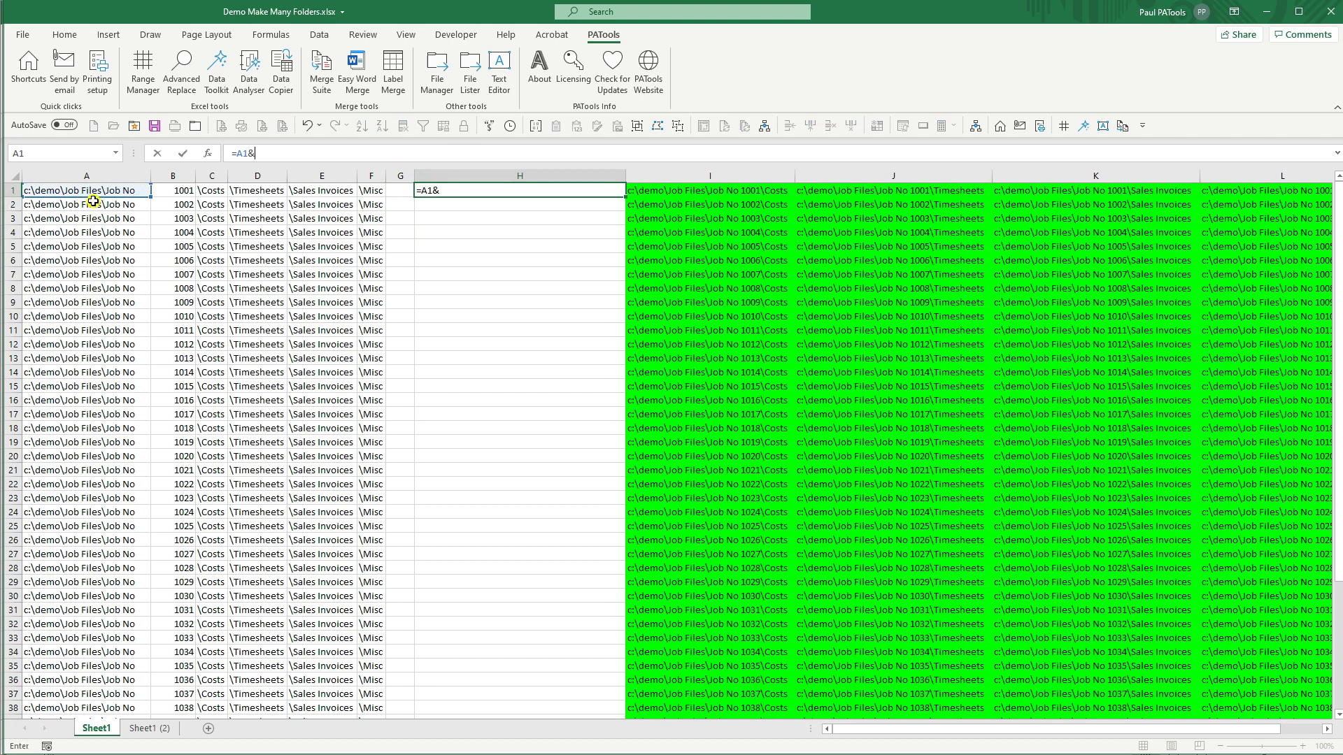
pyautogui.click(183, 192)
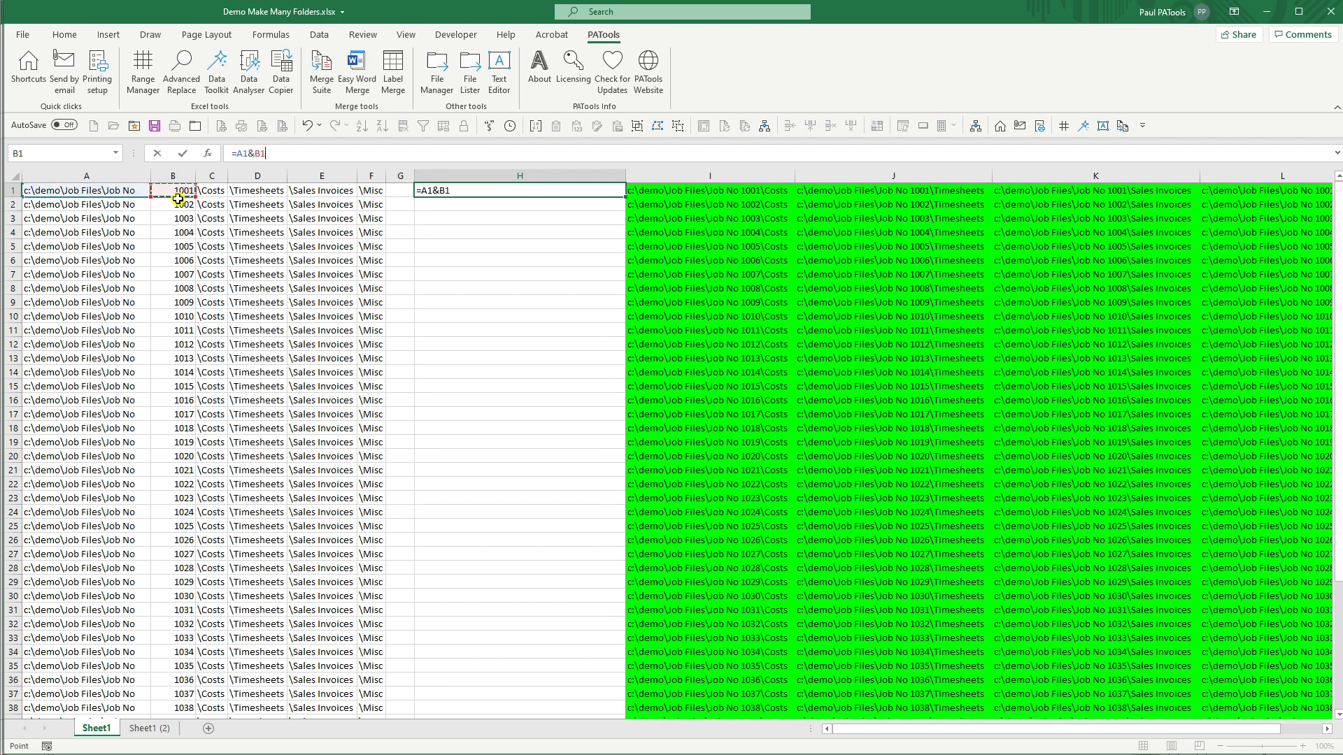
pyautogui.hotkey('ctrl', 'Return')
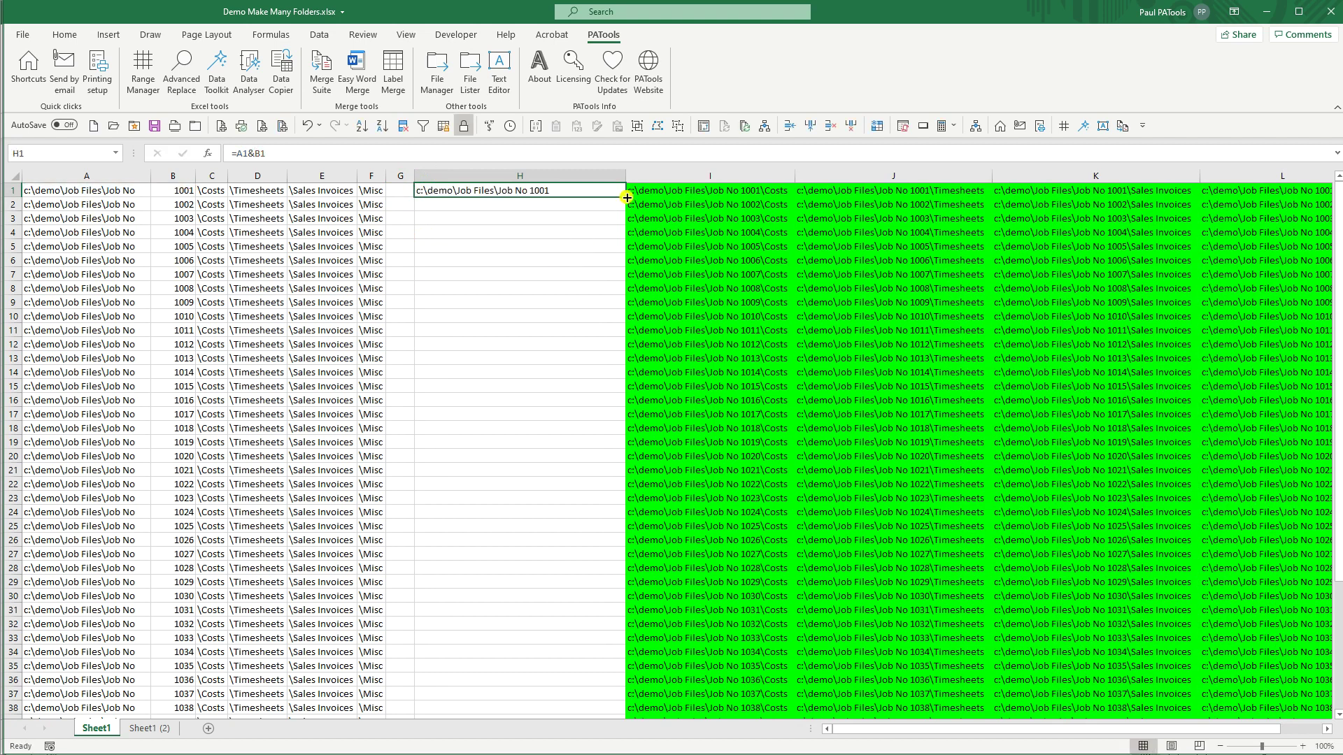
pyautogui.doubleClick(628, 198)
pyautogui.click(552, 197)
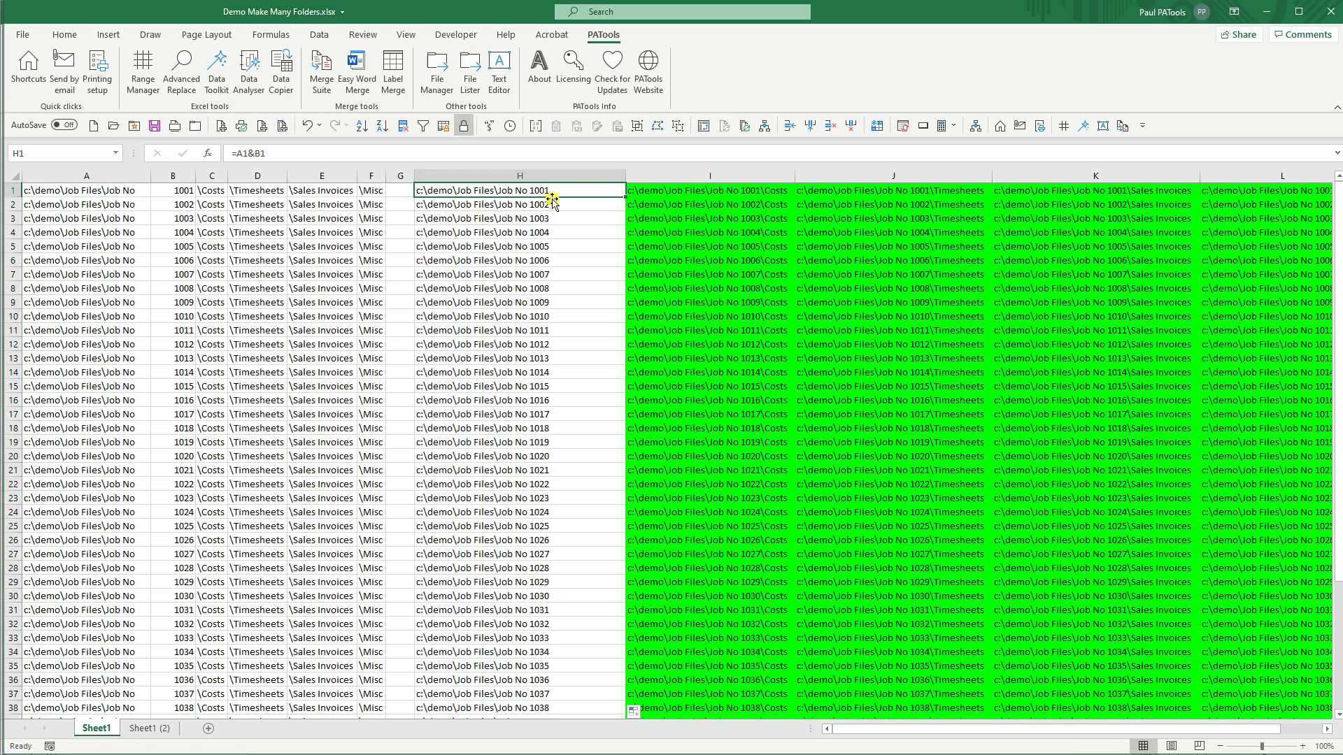
pyautogui.keyDown('shift'); pyautogui.click(546, 458); pyautogui.keyUp('shift')
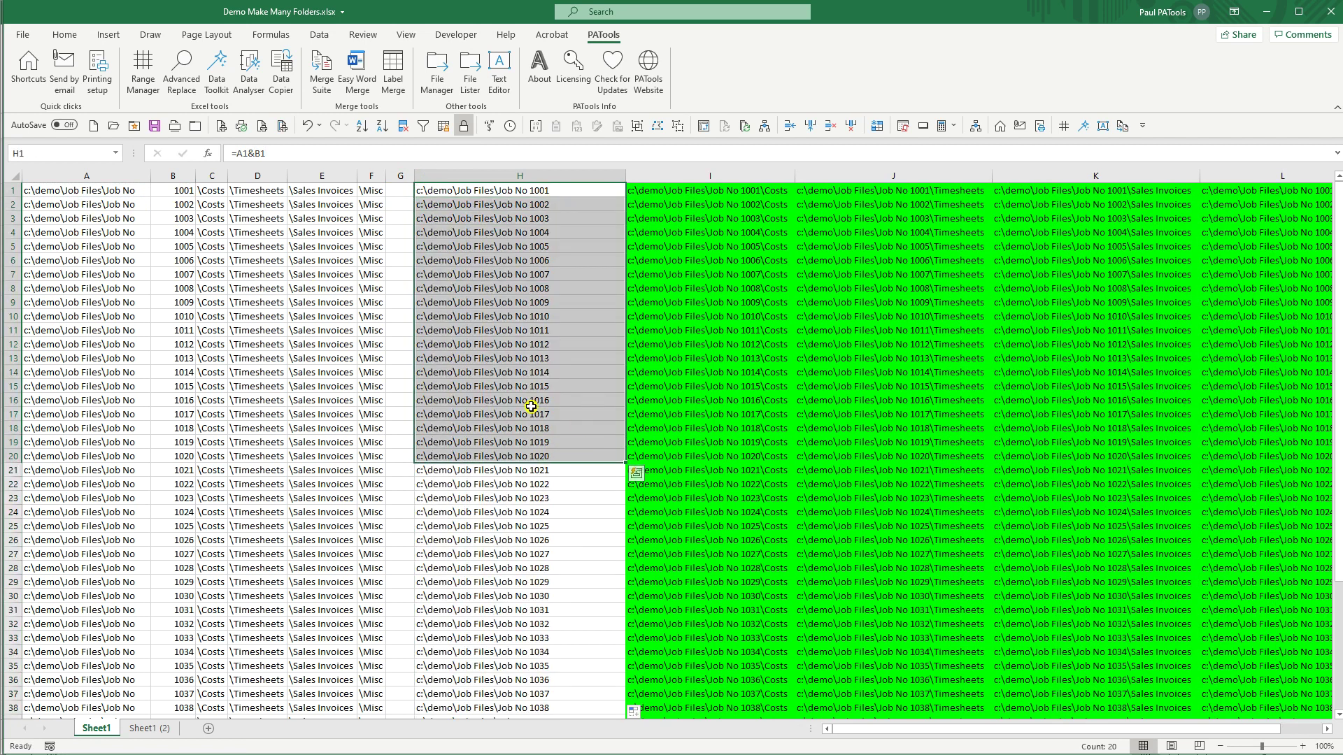
pyautogui.click(437, 79)
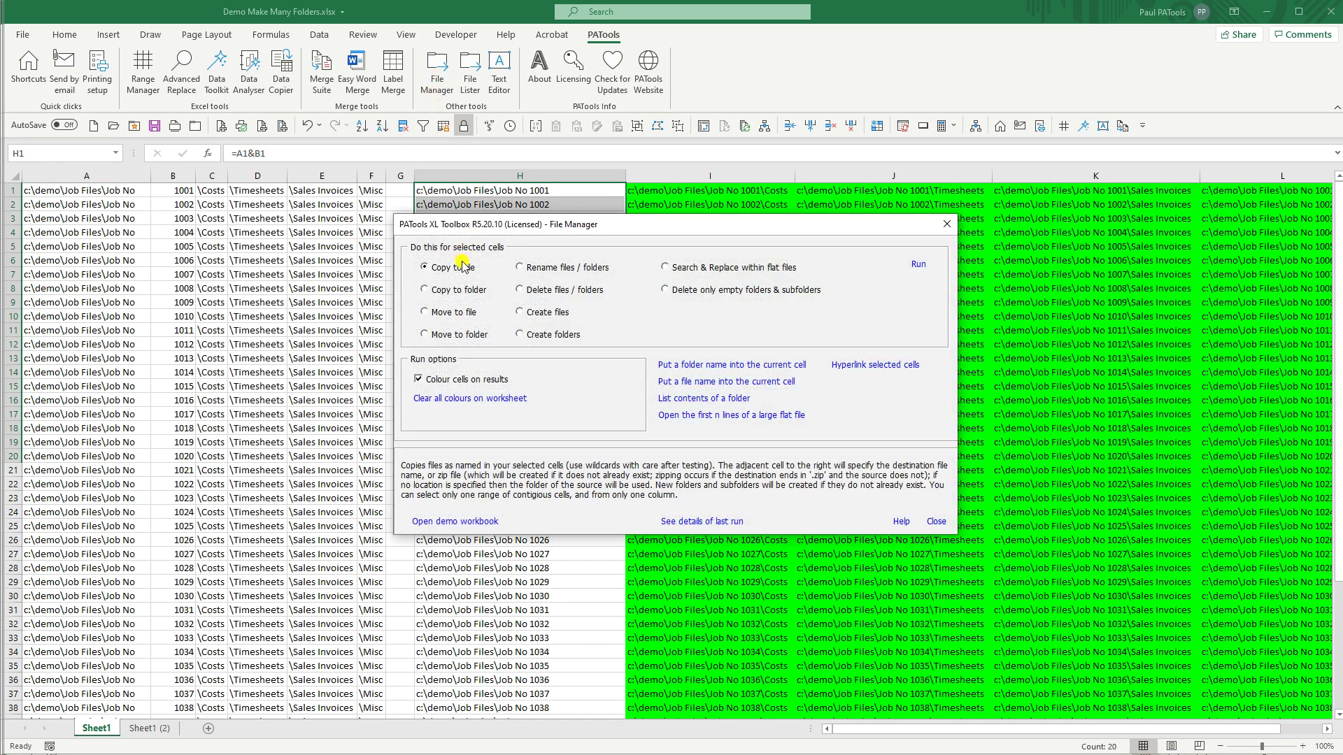
# Step: Permanently delete folders Job No 1001–1020 with PATools Delete files / folders, confirming Yes to all
pyautogui.click(546, 291)
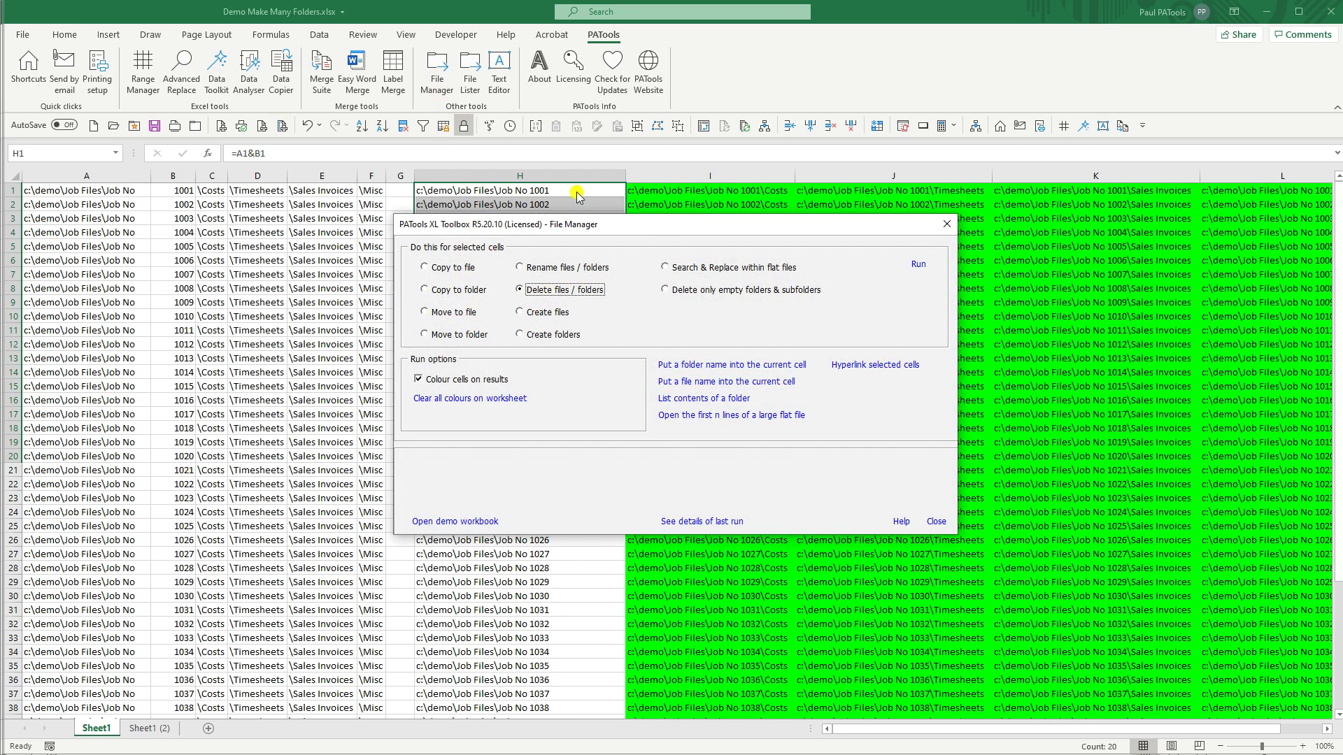
pyautogui.click(918, 264)
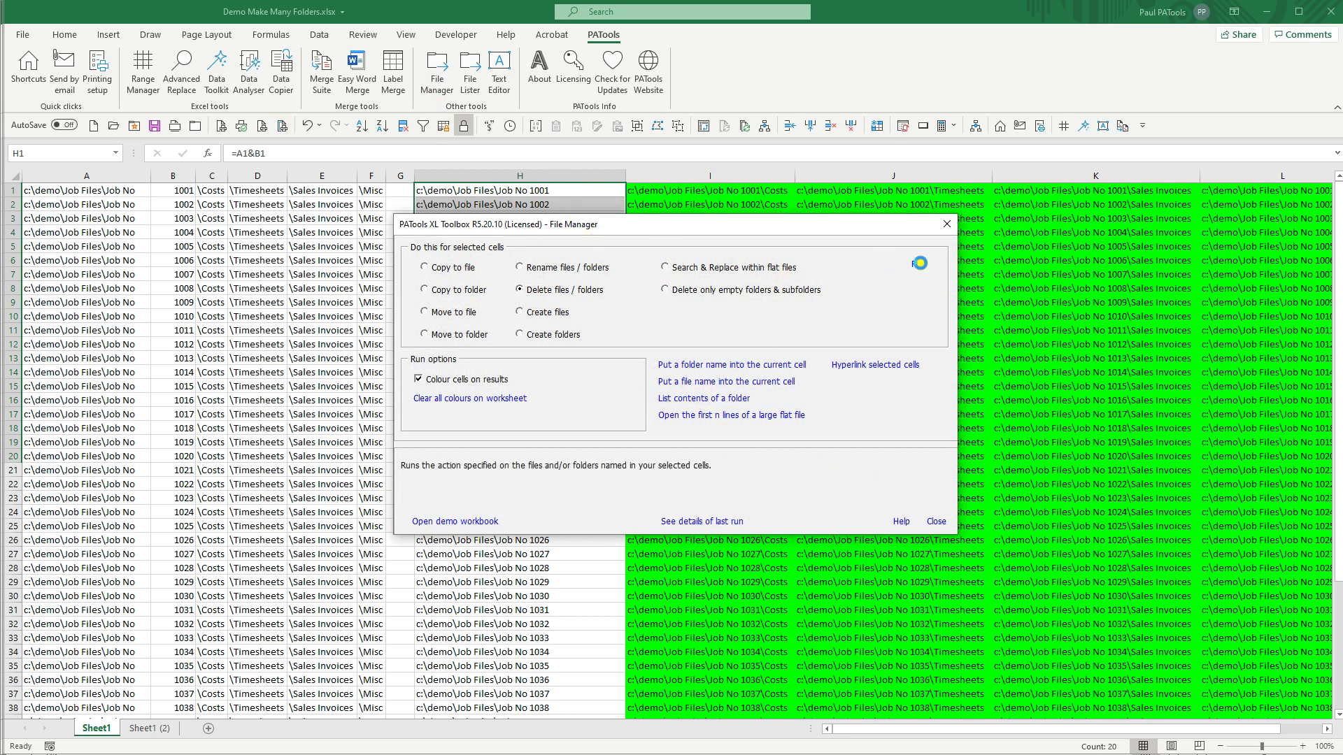
pyautogui.click(658, 422)
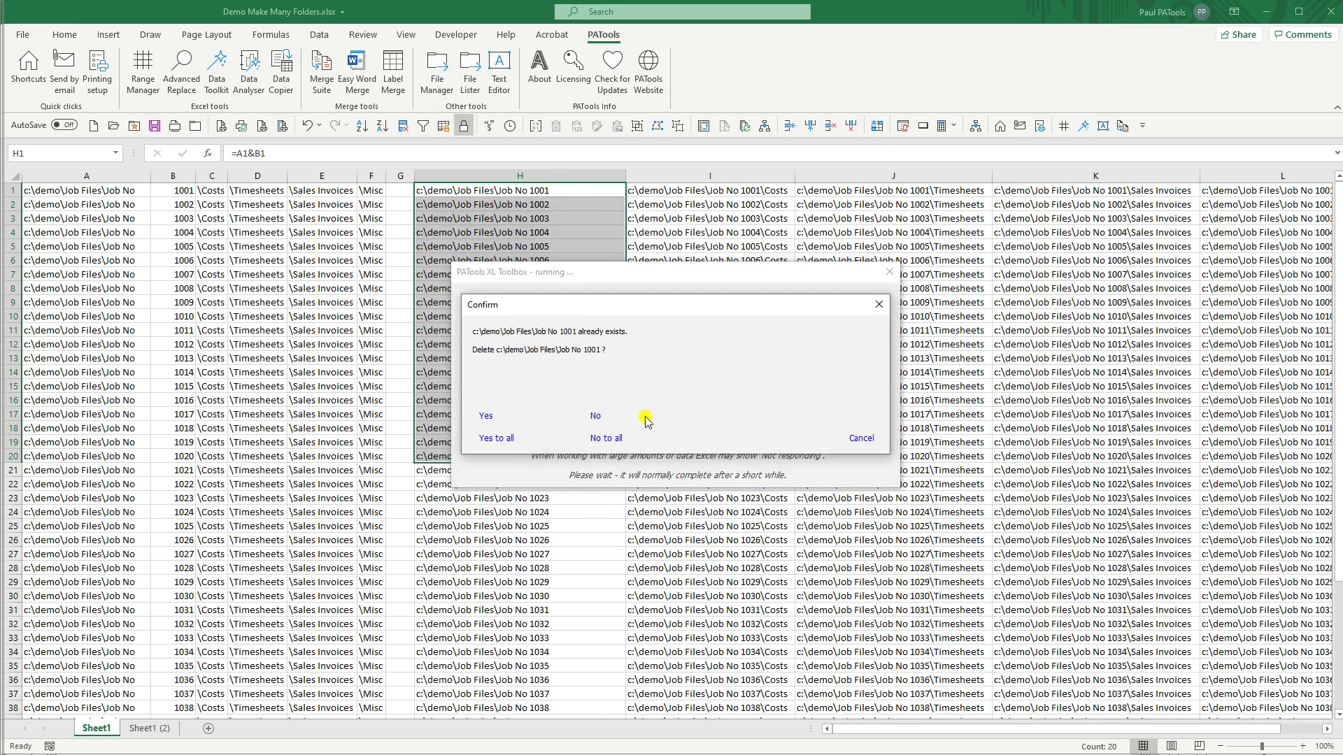
pyautogui.click(489, 439)
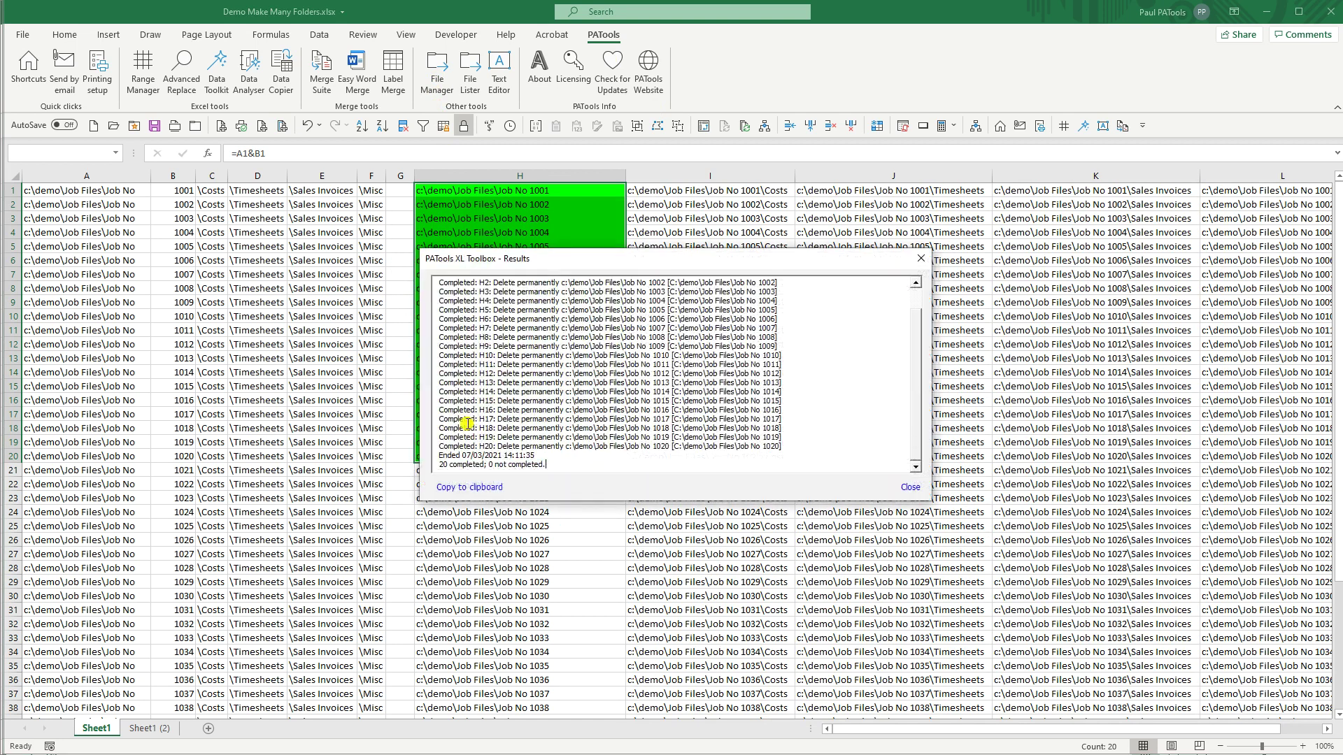
pyautogui.click(911, 488)
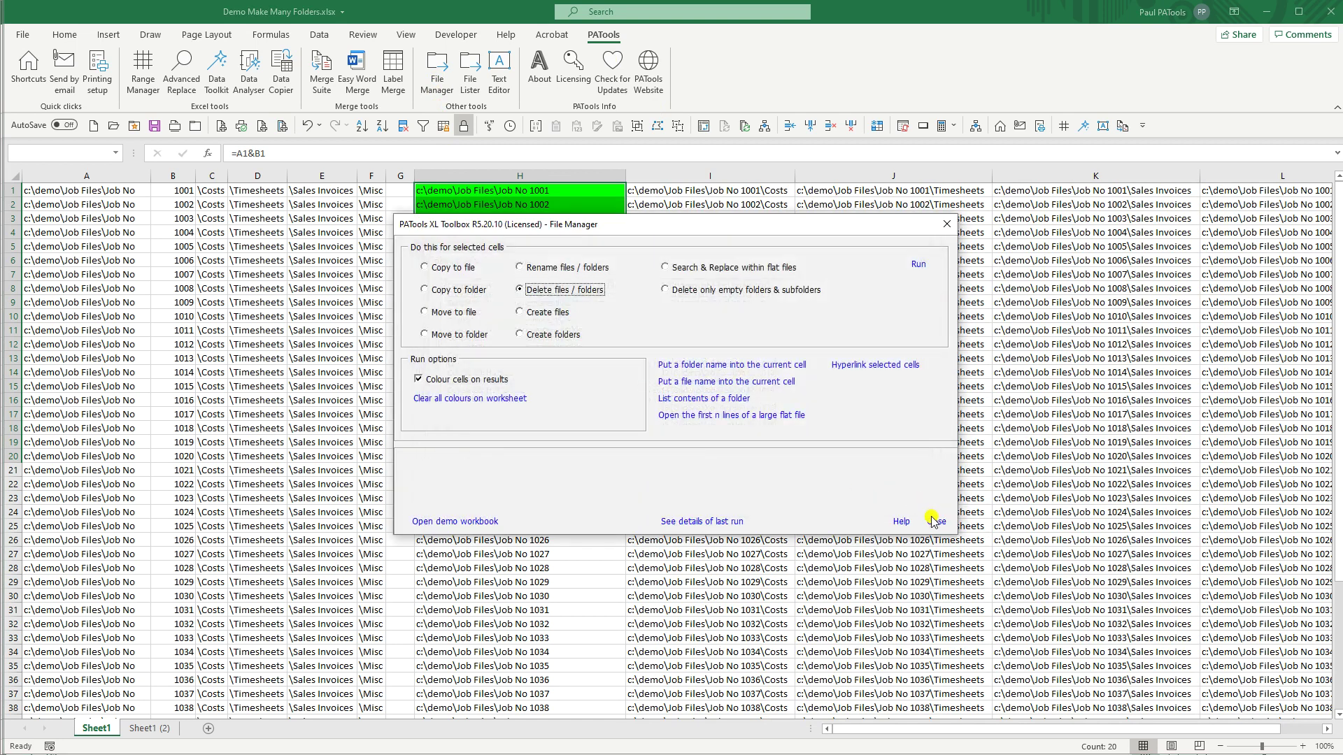
pyautogui.click(936, 522)
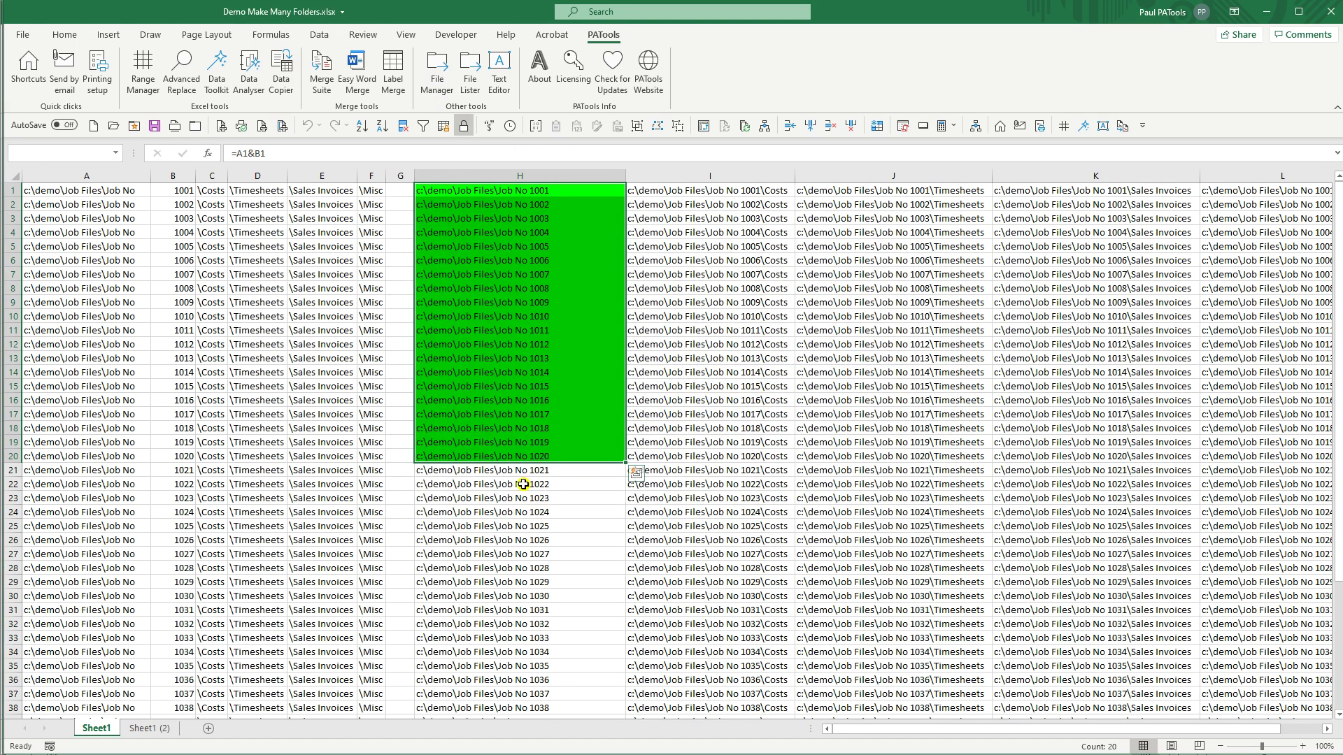
# Step: In File Explorer, select all 30 Job No folders in Job Files and Shift+Delete them permanently
pyautogui.hotkey('alt', 'Tab')
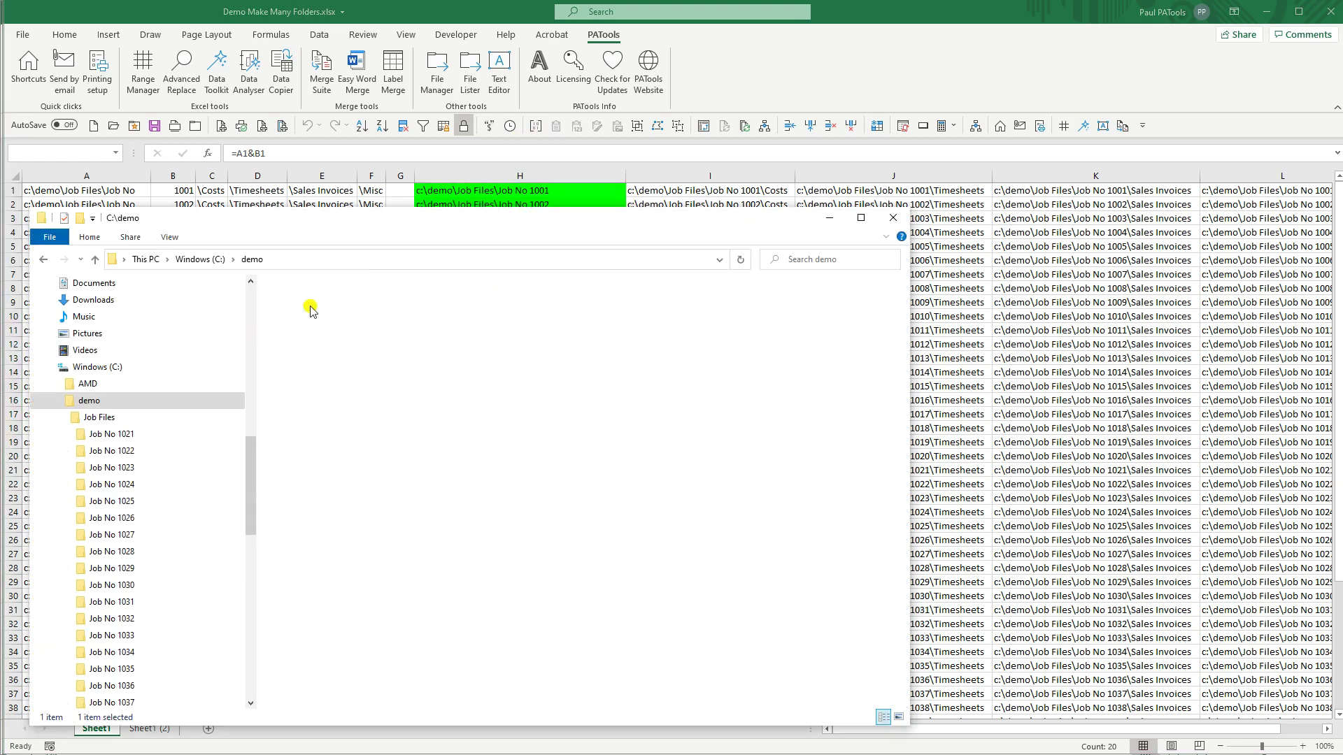
pyautogui.doubleClick(311, 308)
pyautogui.click(312, 305)
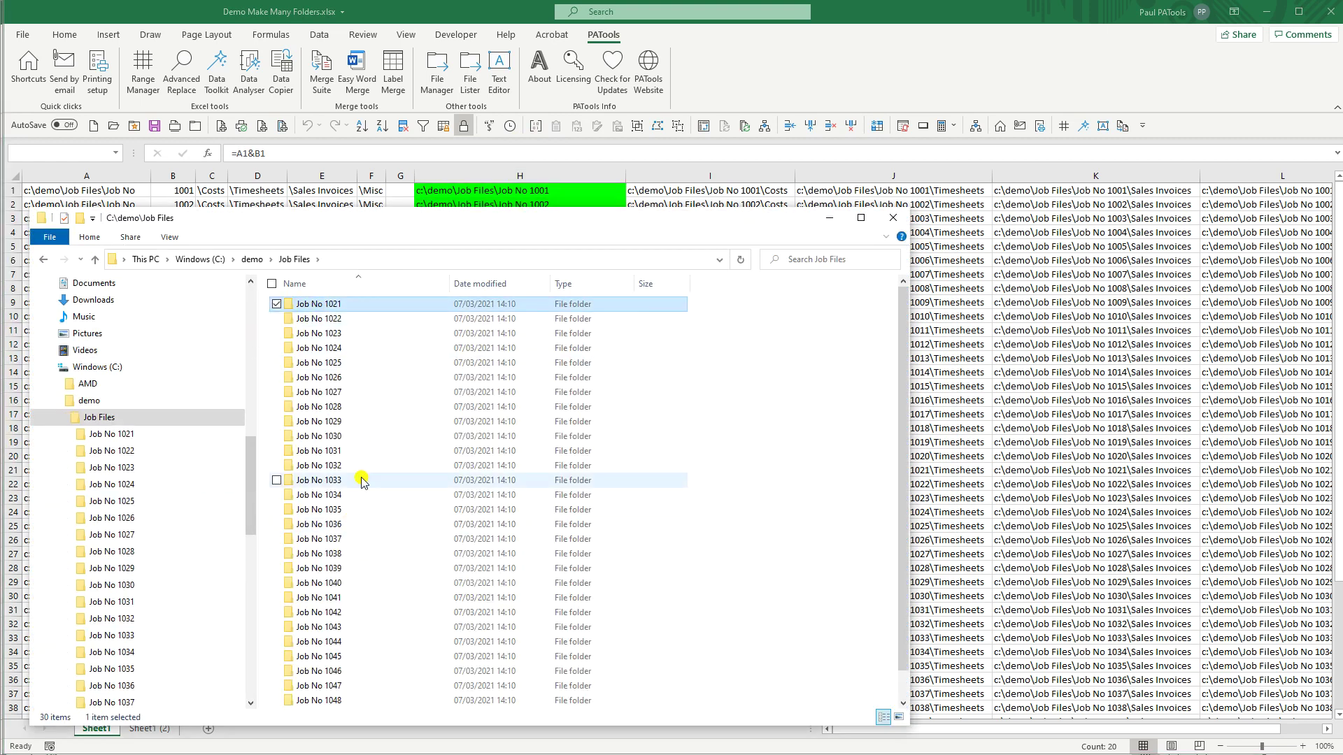
pyautogui.click(90, 401)
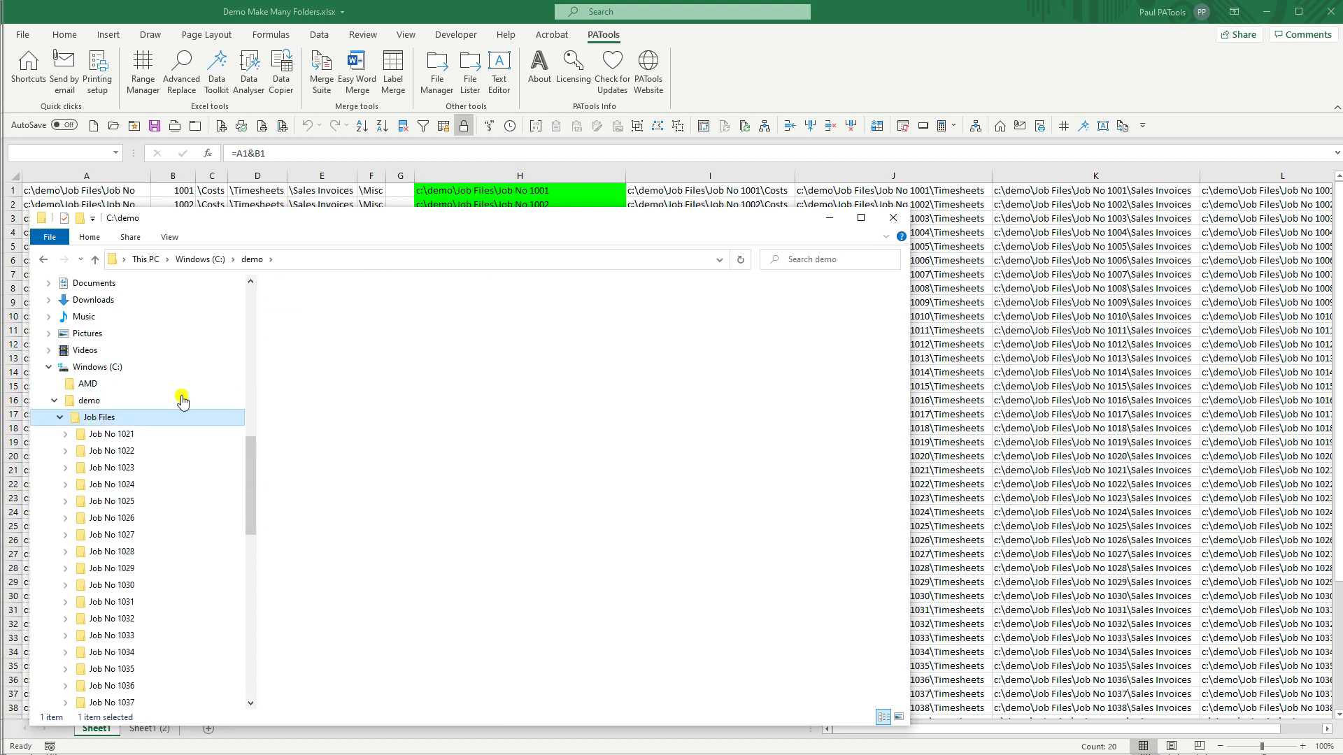
pyautogui.hotkey('ctrl', 'a')
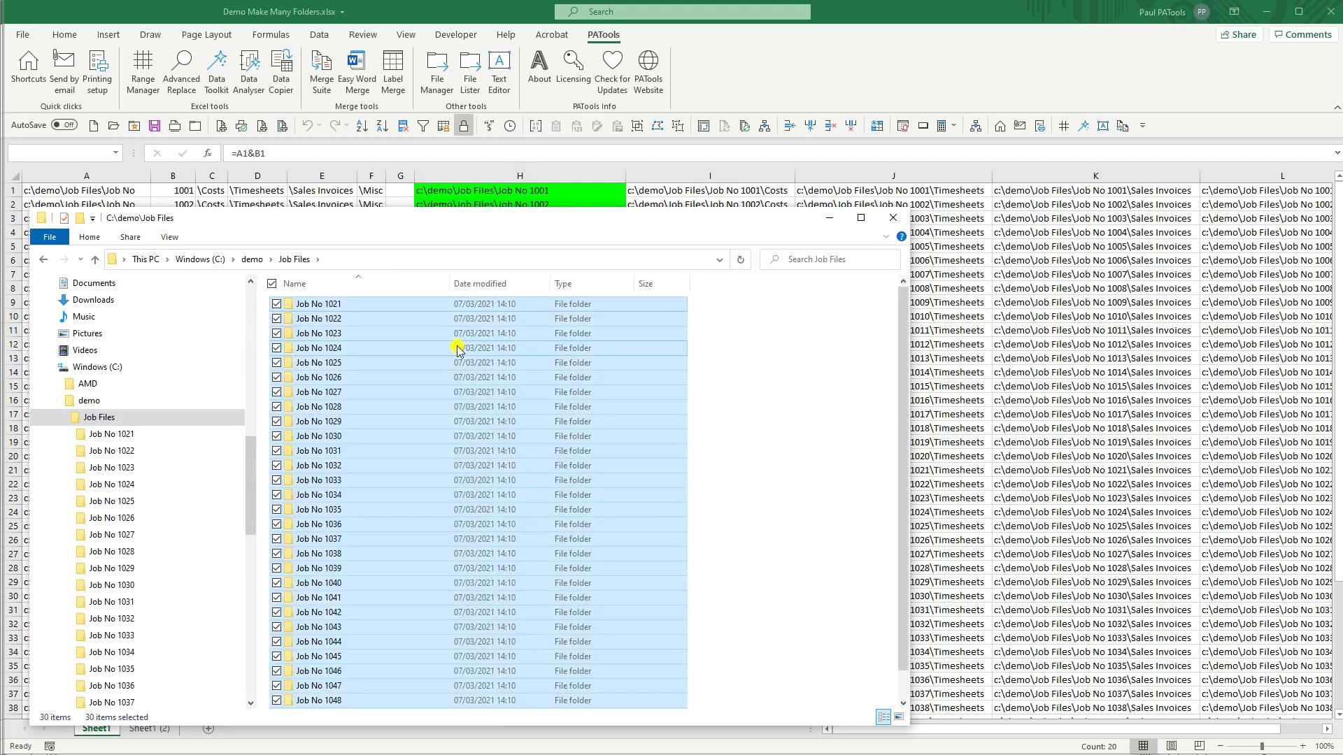
pyautogui.hotkey('shift', 'Delete')
pyautogui.press('Return')
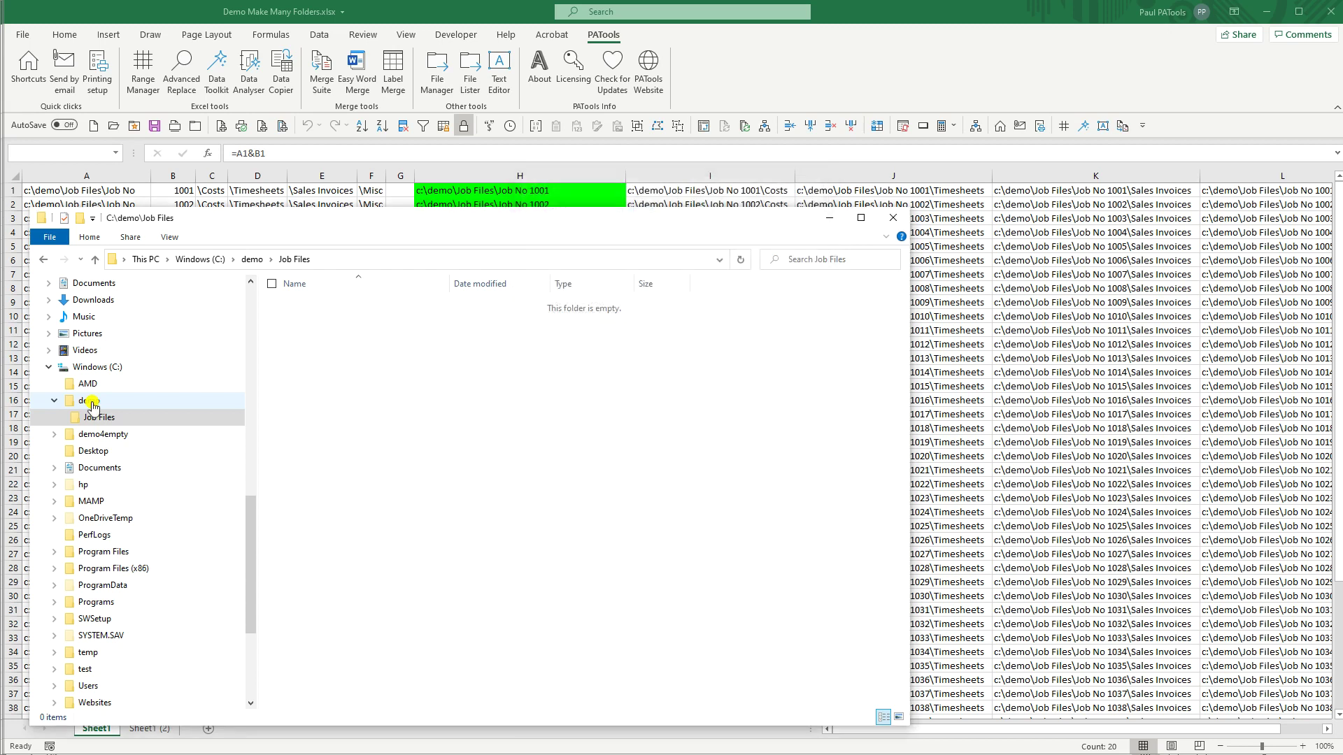
pyautogui.hotkey('alt', 'Tab')
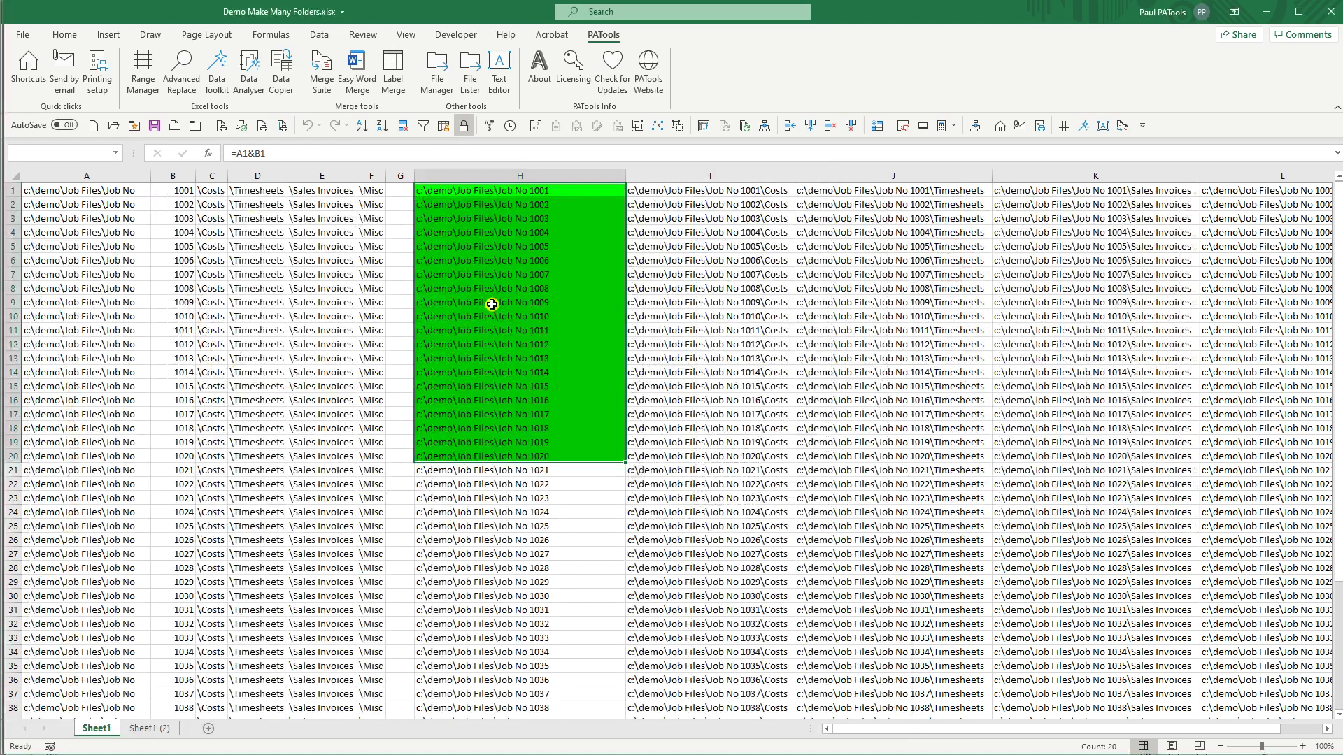
# Step: On Sheet1 (2), inspect the path-building formulas in H1 and H4
pyautogui.click(150, 729)
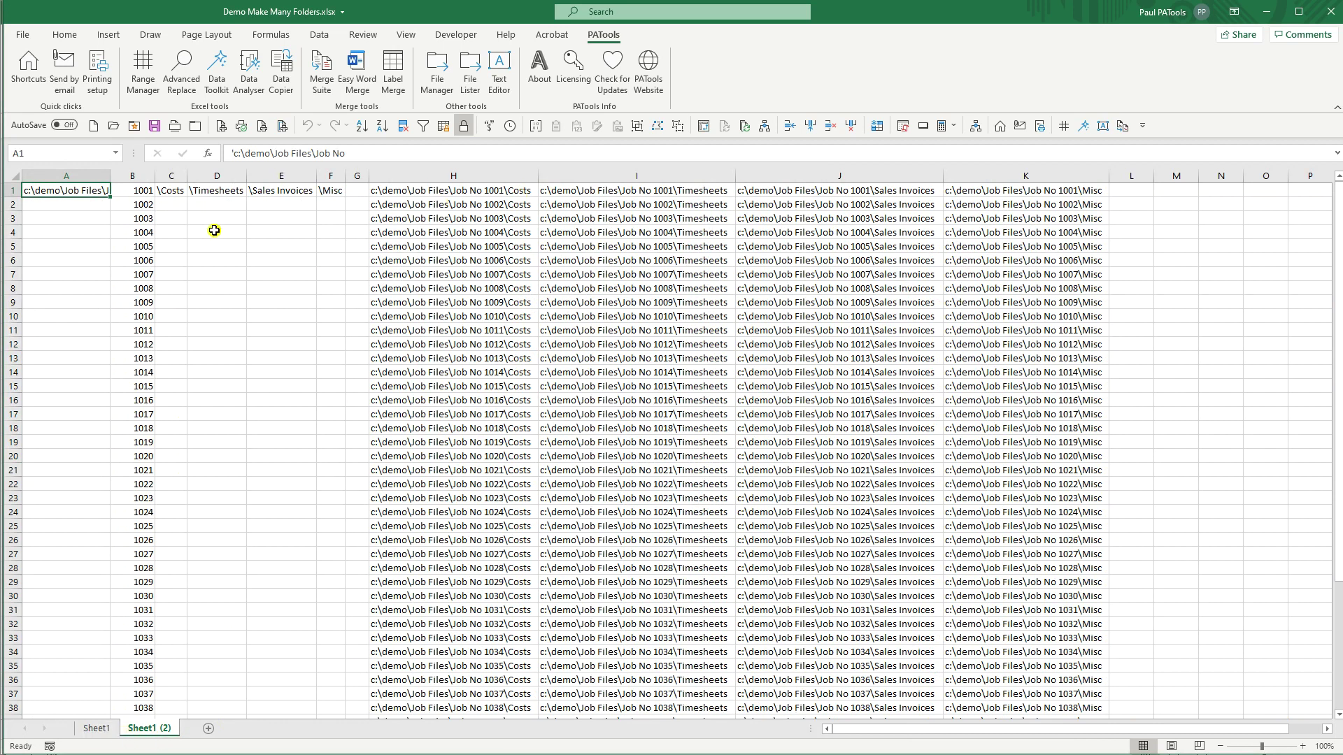
pyautogui.click(200, 194)
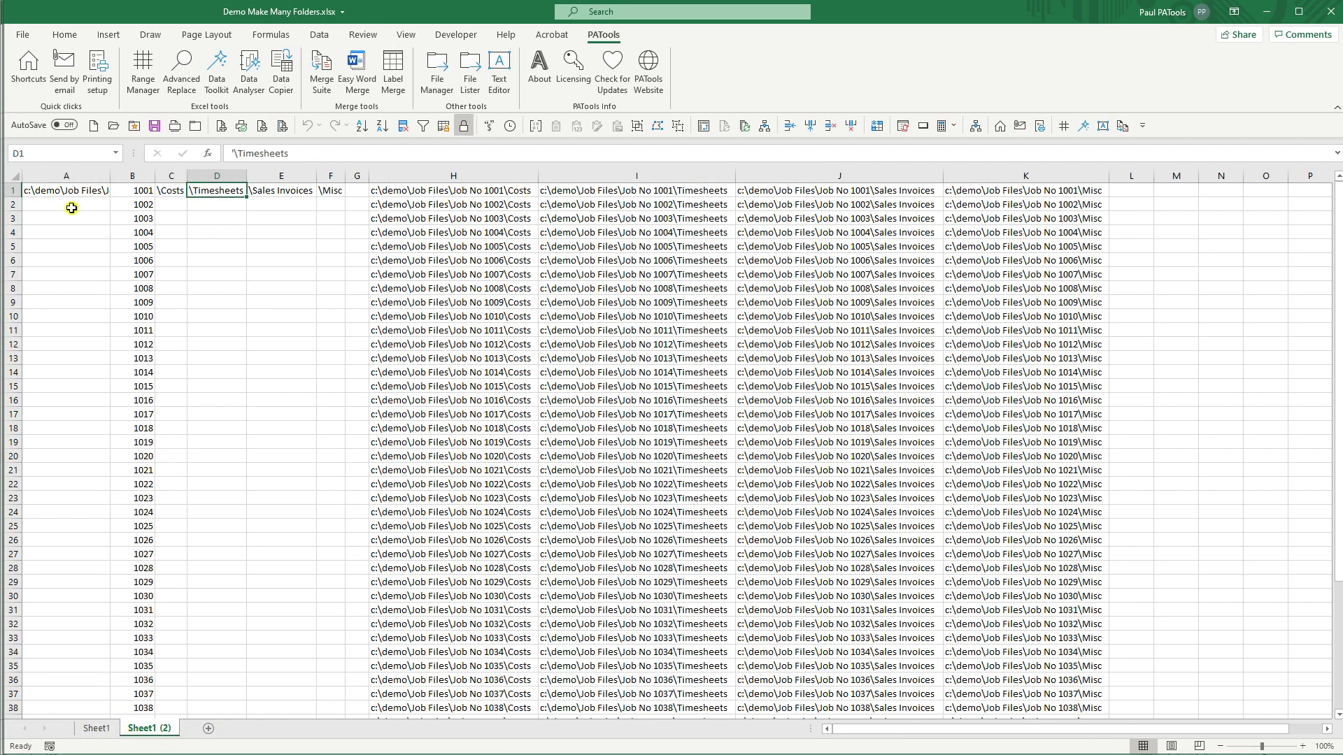
pyautogui.click(425, 192)
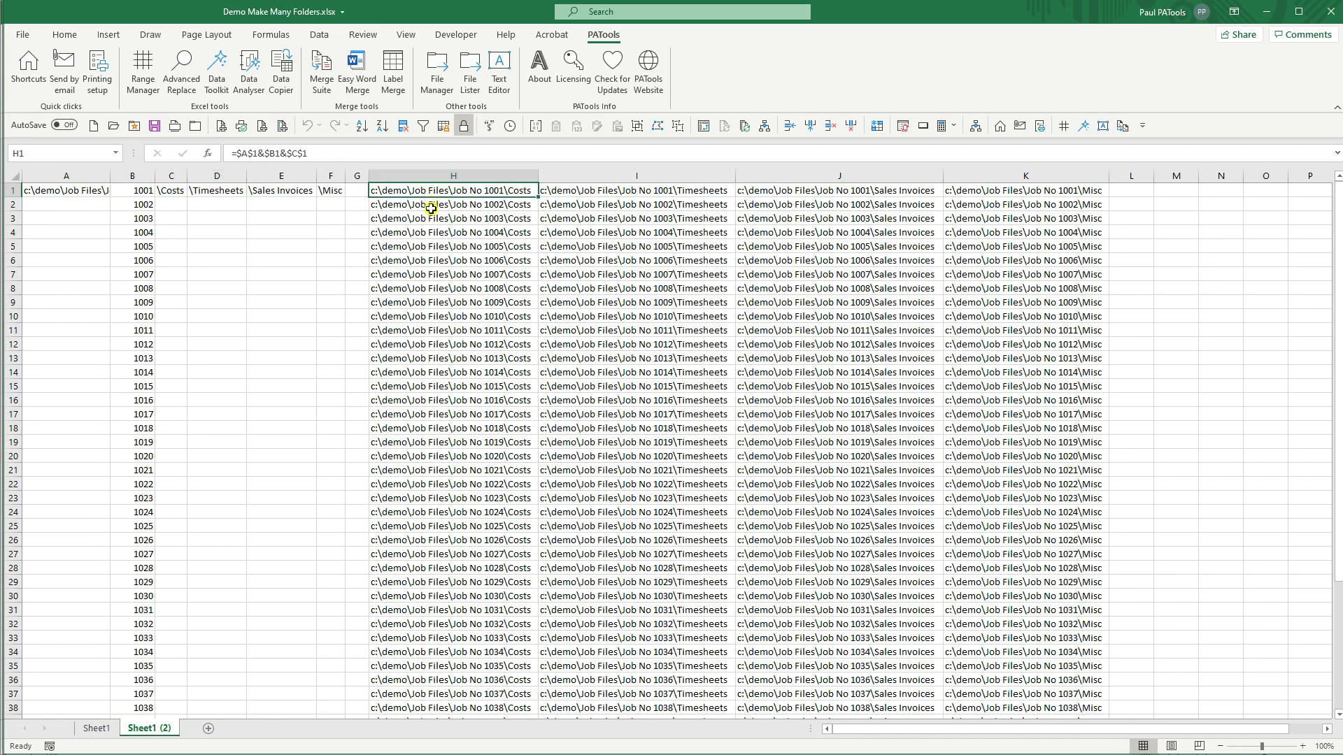
pyautogui.press('F2')
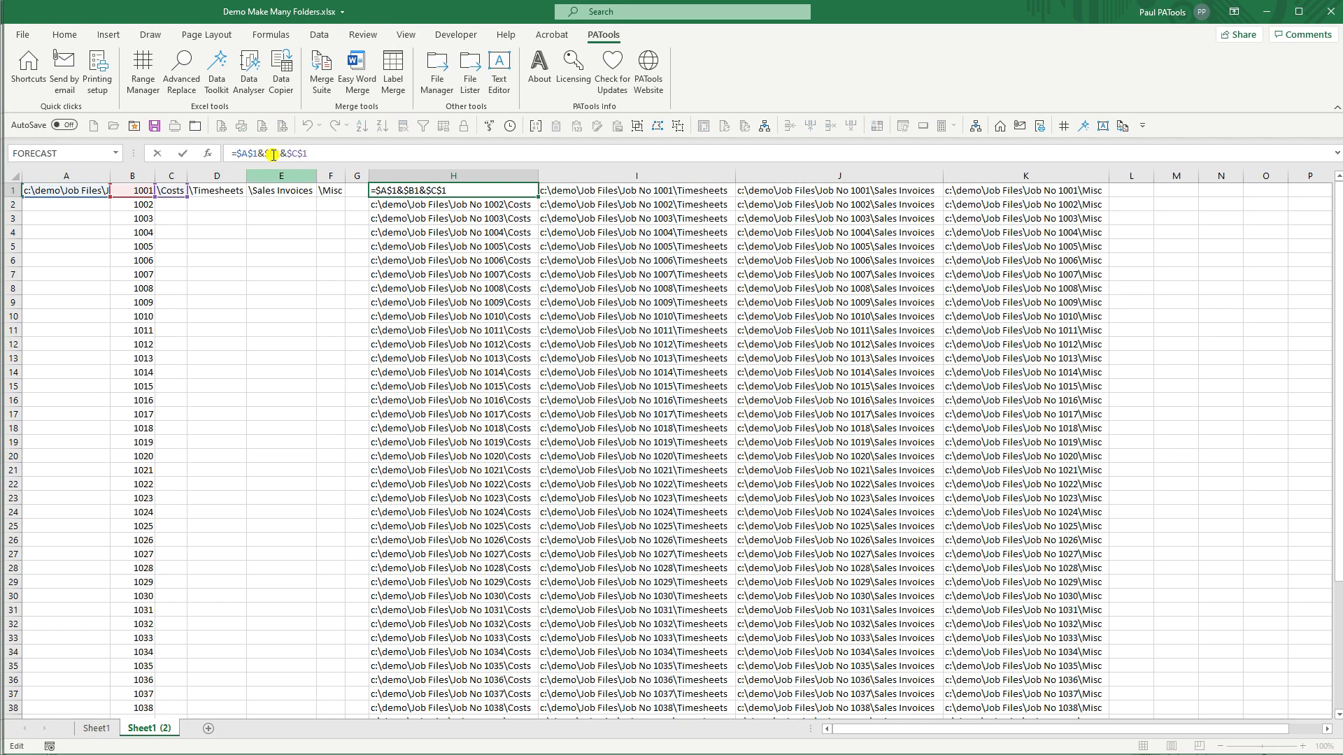
pyautogui.press('Escape')
pyautogui.press('Down')
pyautogui.press('Down')
pyautogui.press('Down')
pyautogui.press('F2')
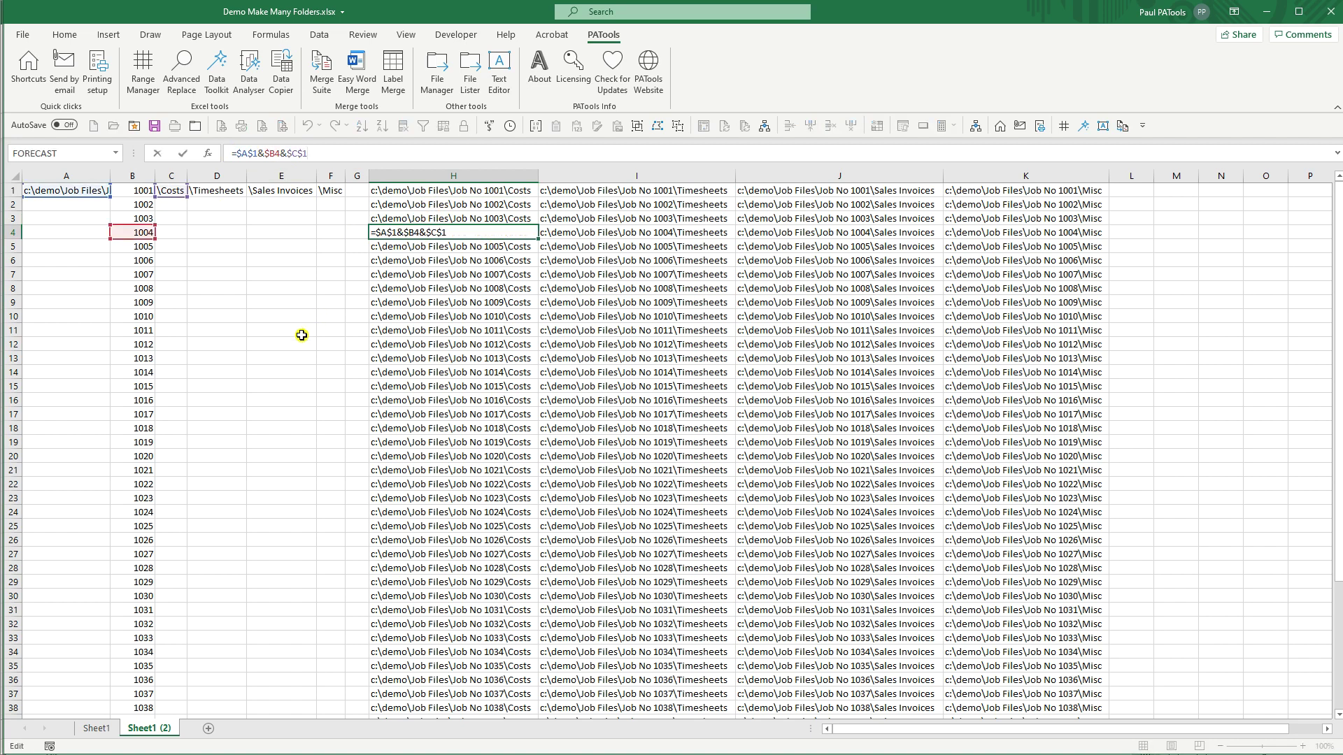
pyautogui.press('Escape')
# Step: Shorten E1 to \Sales Invs, then close the workbook without saving
pyautogui.click(214, 194)
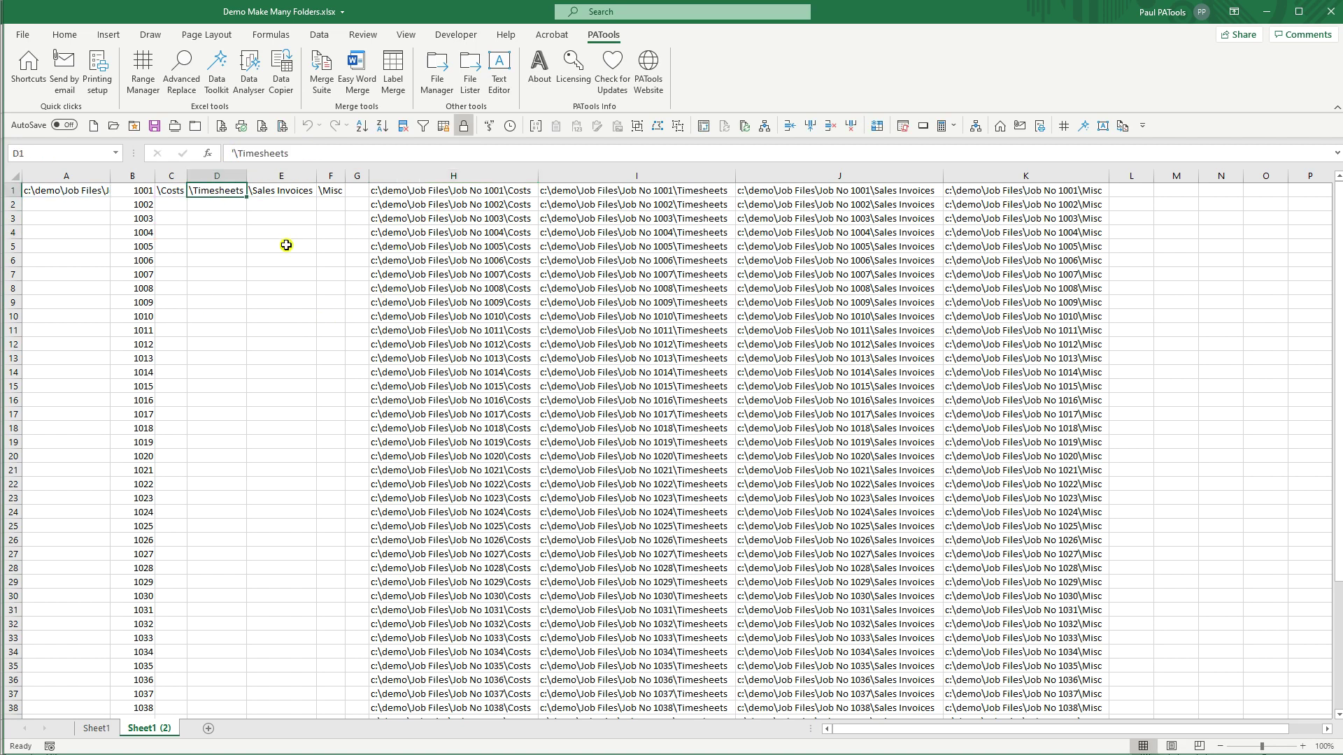
pyautogui.click(279, 195)
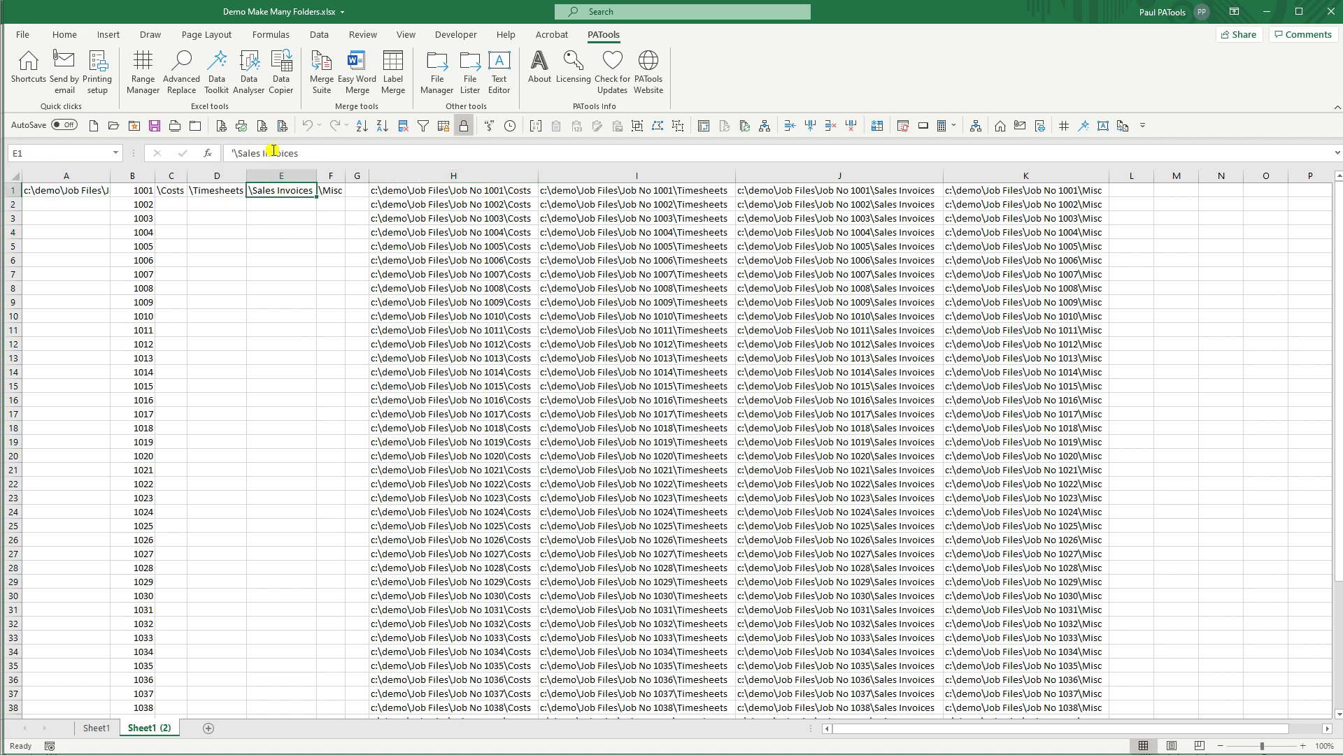
pyautogui.moveTo(274, 154); pyautogui.dragTo(345, 154)
pyautogui.write('s')
pyautogui.hotkey('ctrl', 'Return')
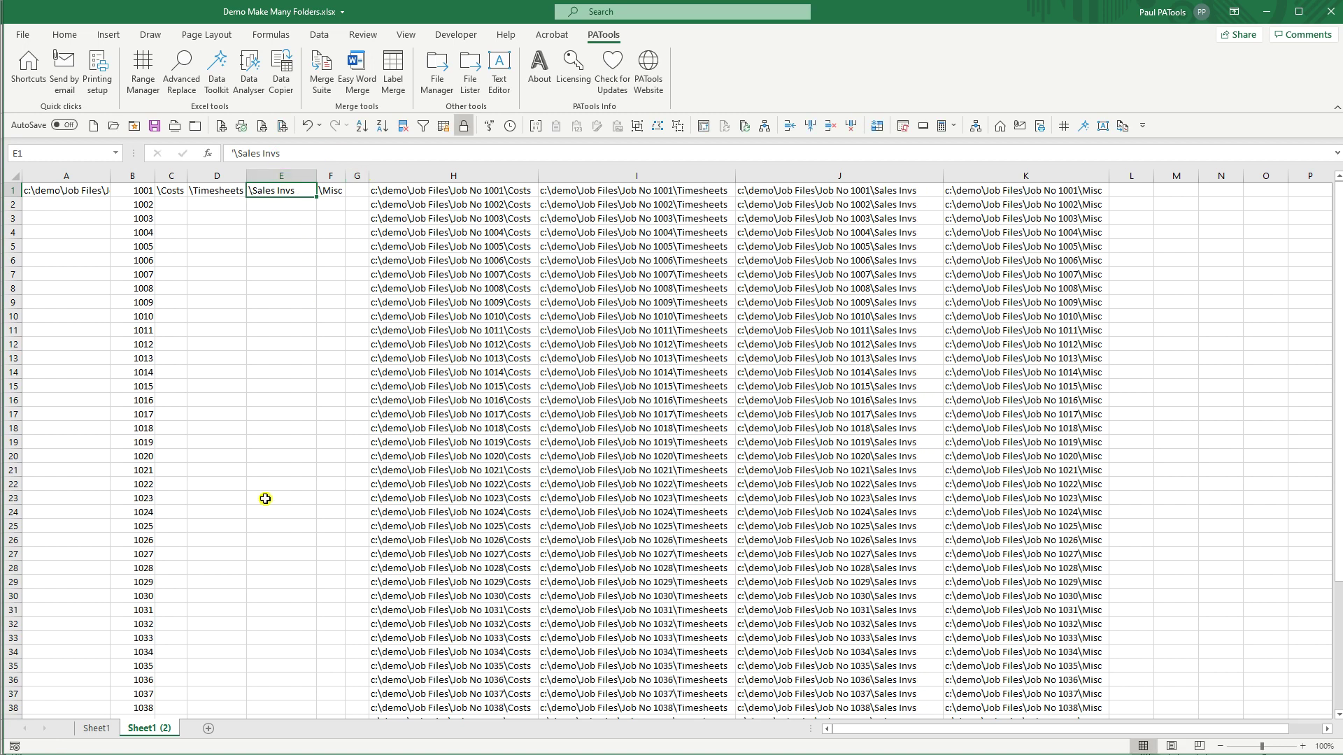
pyautogui.click(193, 136)
pyautogui.click(670, 388)
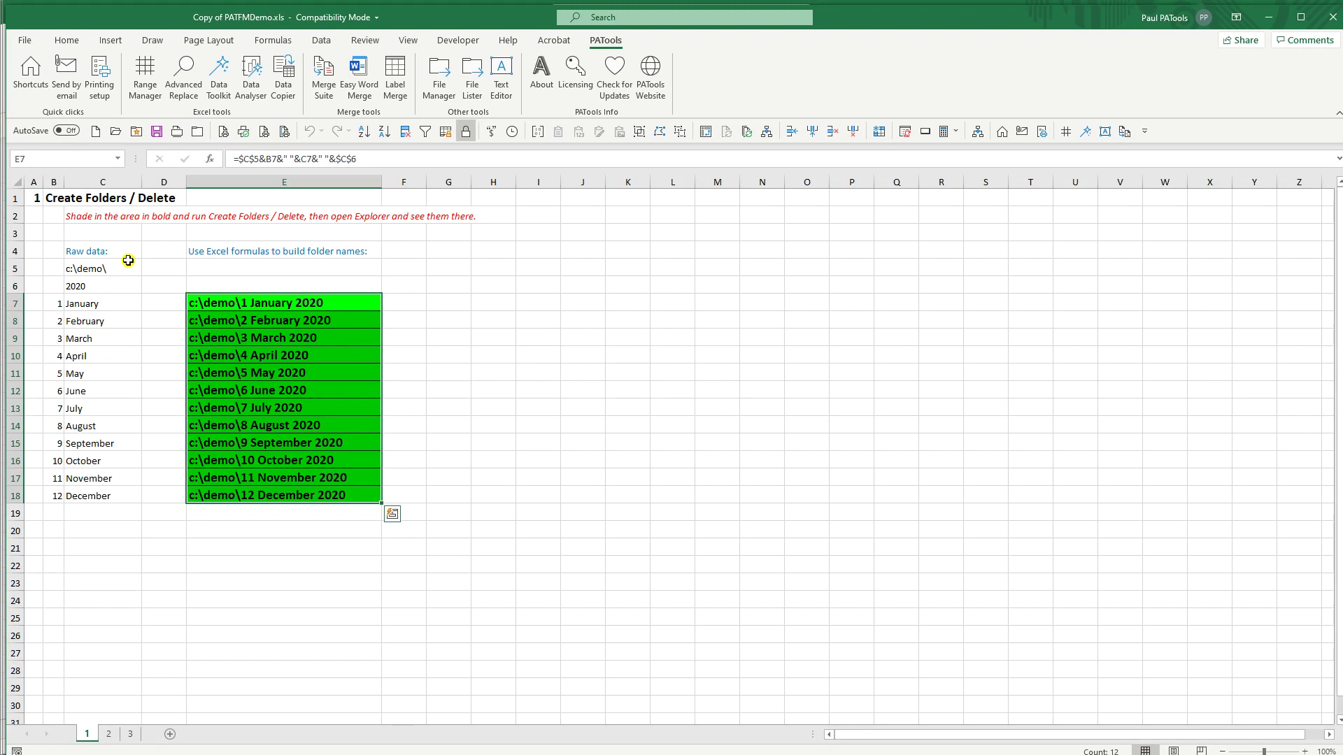
# Step: On the Create Files / Delete sheet, inspect how F6's file-path formula uses base folder C5
pyautogui.click(110, 734)
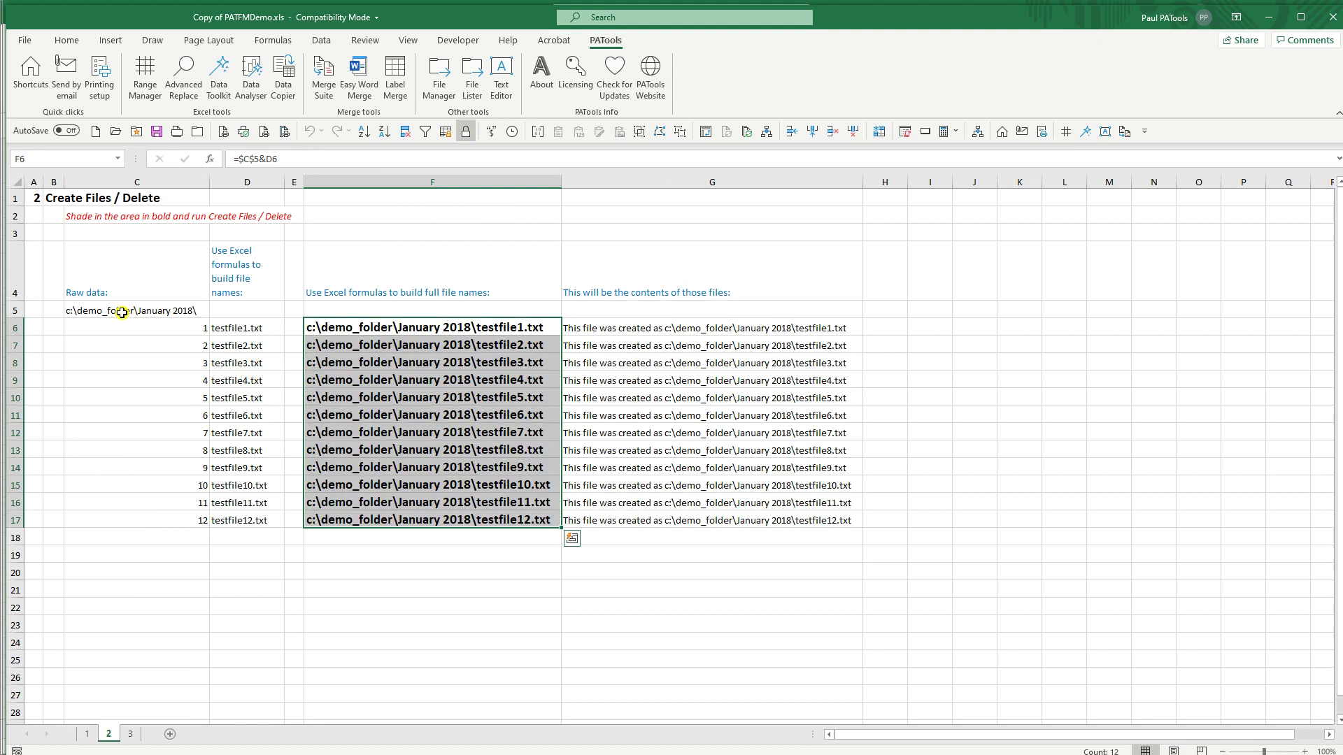
pyautogui.click(122, 313)
pyautogui.click(339, 331)
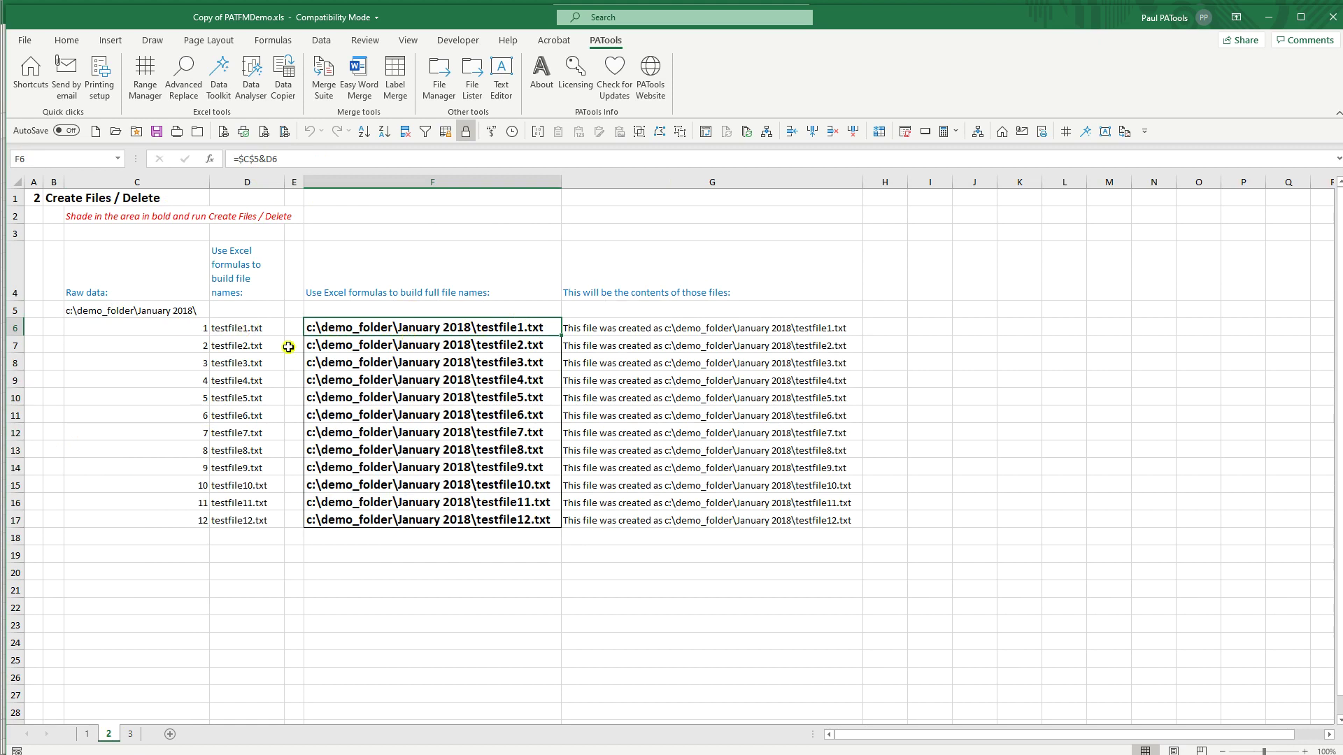
pyautogui.press('F2')
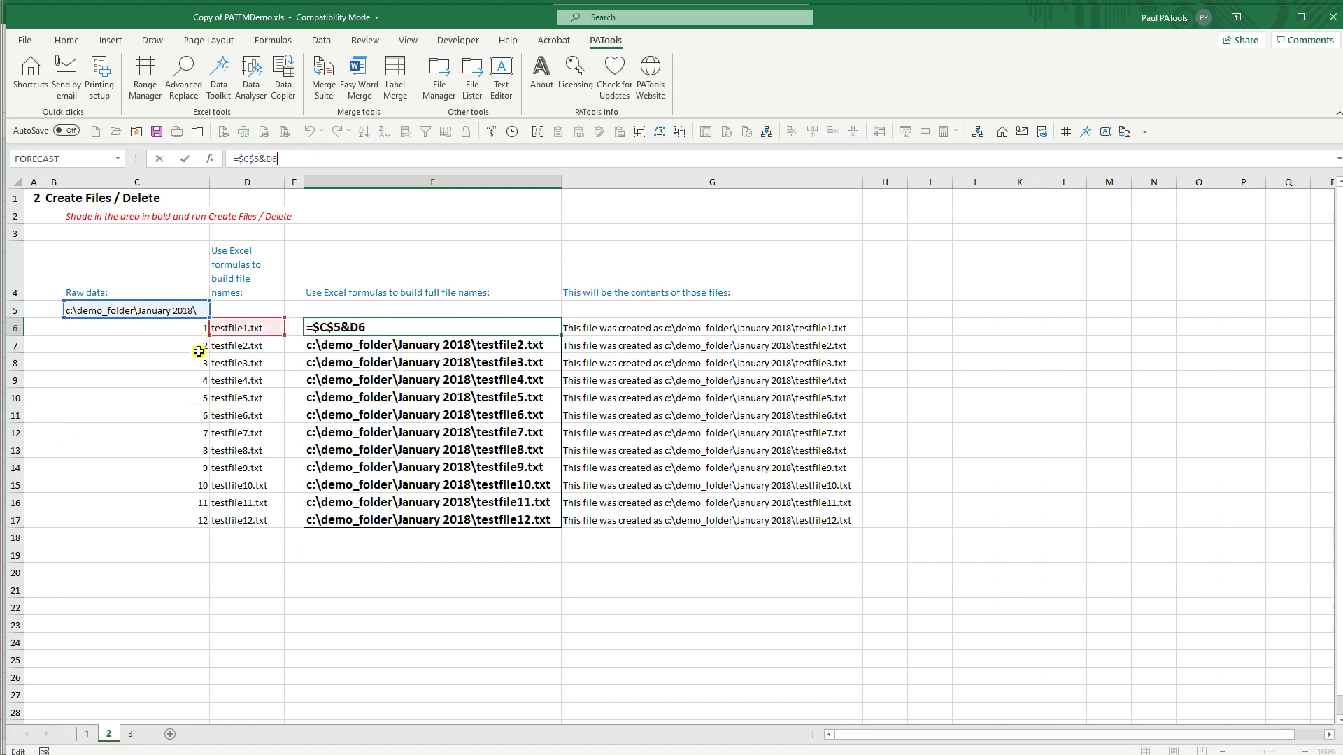
pyautogui.press('Escape')
# Step: Remove _folder from C5 to make c:\demo\January 2018\, then select the paths F6:F17
pyautogui.click(151, 315)
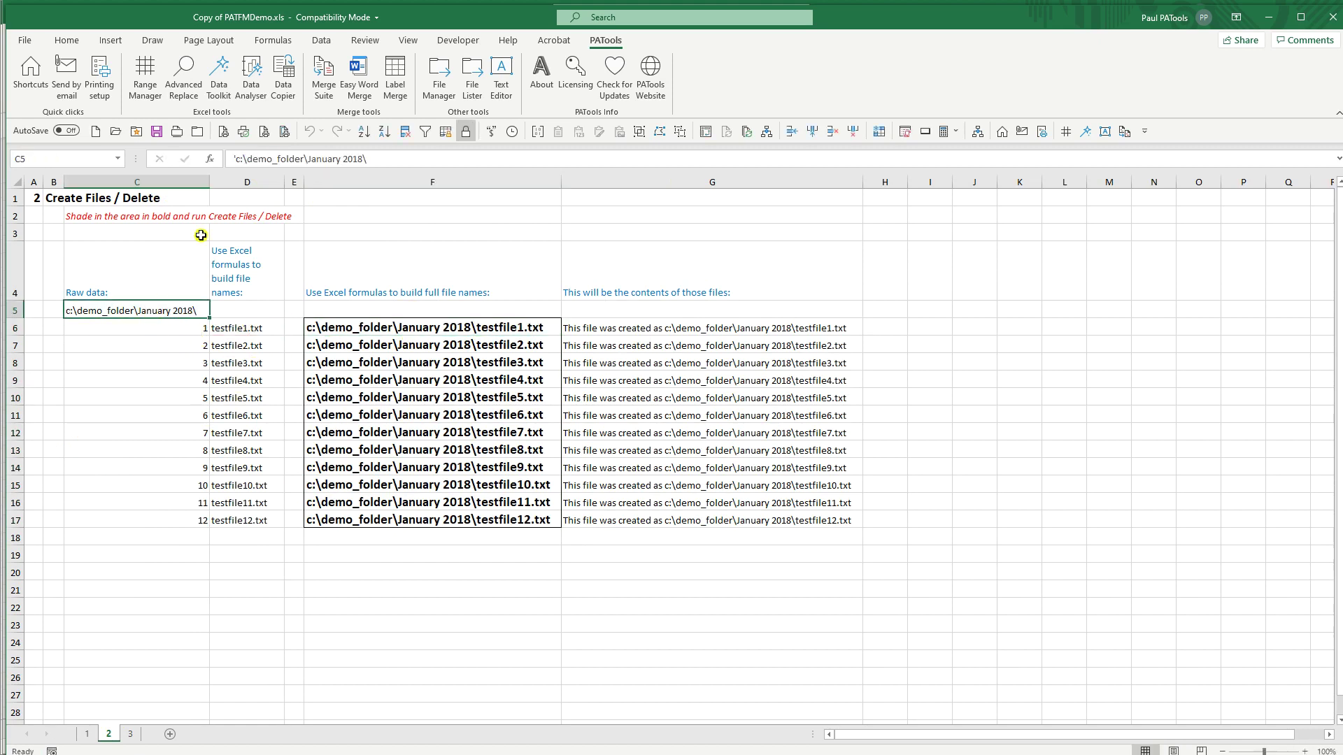
pyautogui.click(273, 159)
pyautogui.press('Delete')
pyautogui.press('Delete')
pyautogui.press('Delete')
pyautogui.press('Delete')
pyautogui.press('Delete')
pyautogui.press('Delete')
pyautogui.press('Delete')
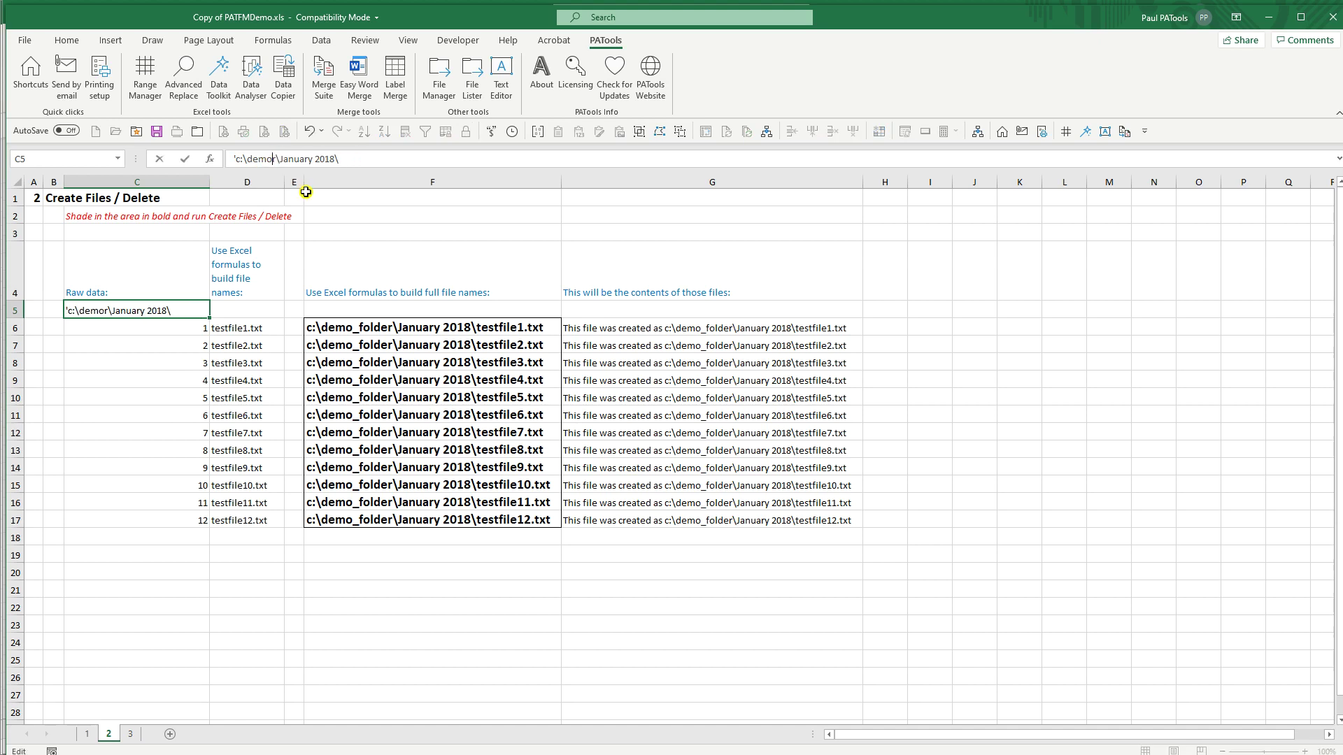
pyautogui.hotkey('ctrl', 'Return')
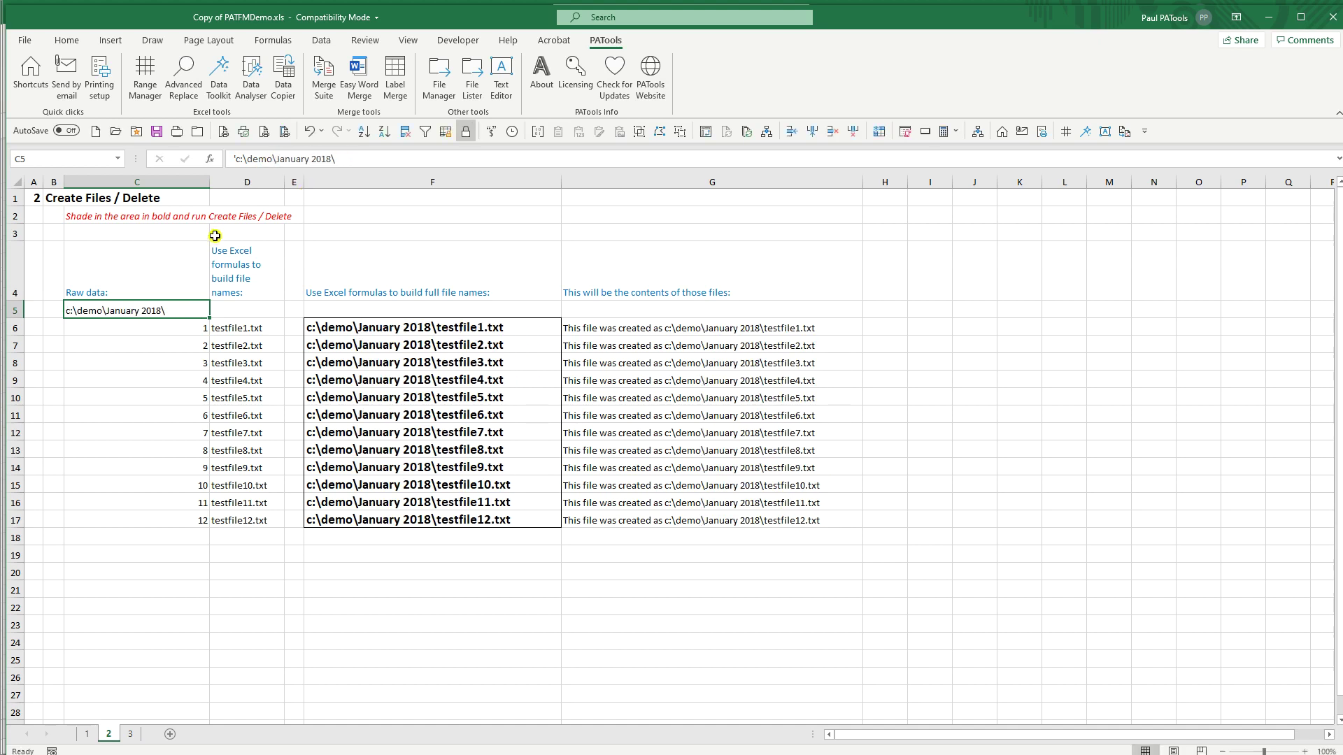
pyautogui.click(364, 329)
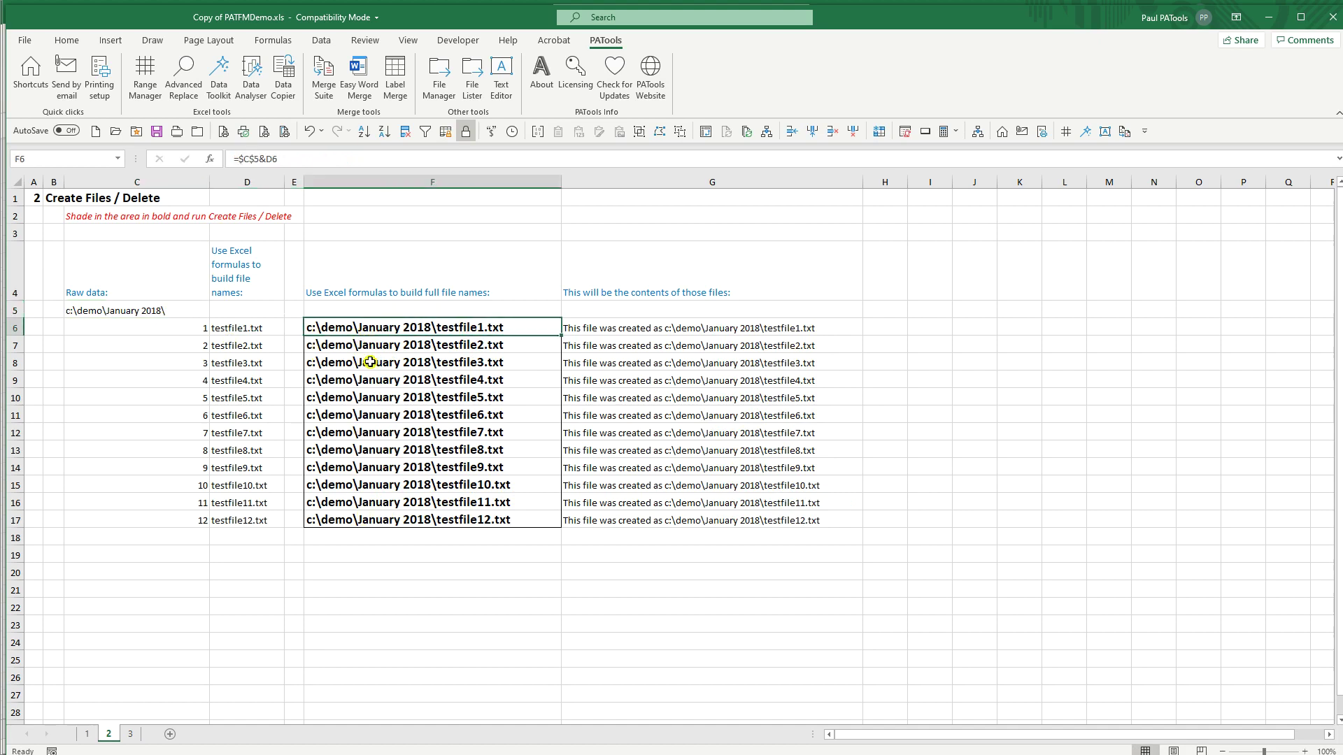
pyautogui.keyDown('shift'); pyautogui.click(406, 522); pyautogui.keyUp('shift')
# Step: Open the PATools File Manager, move it aside, and close it
pyautogui.click(439, 76)
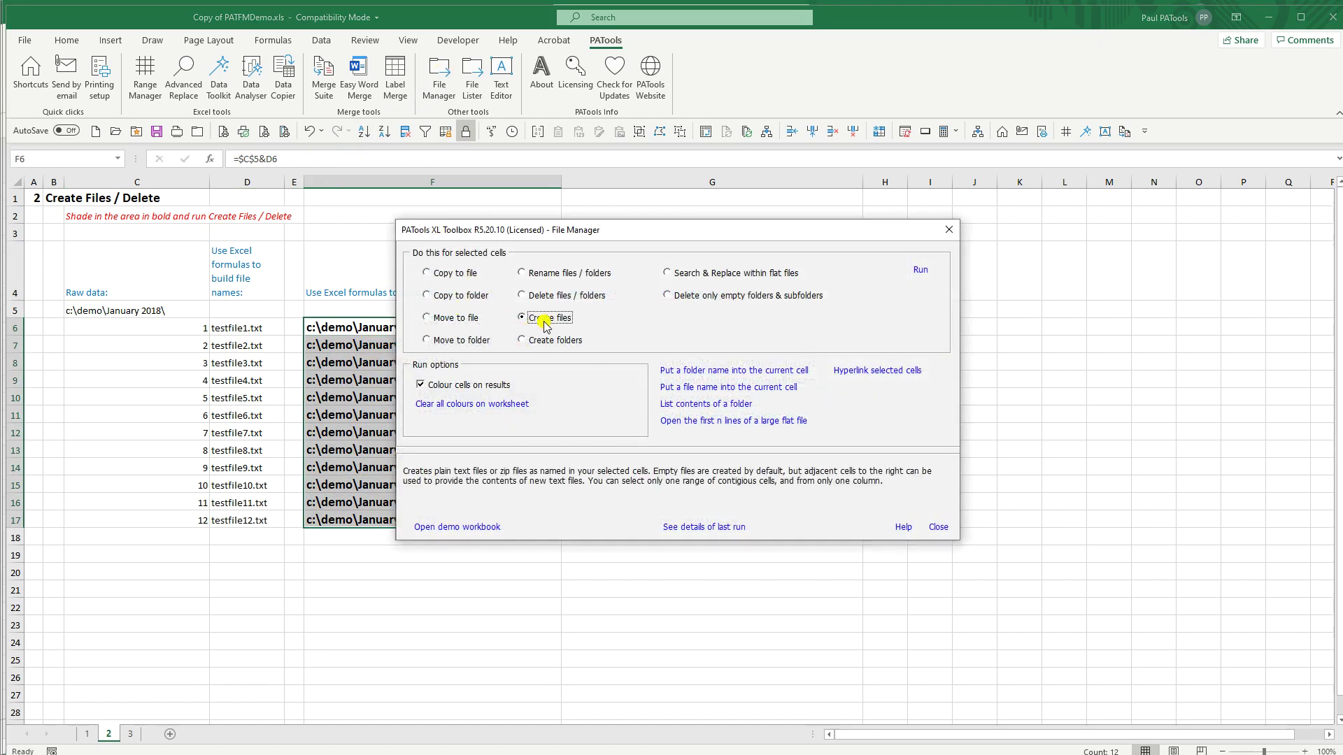
pyautogui.click(920, 273)
pyautogui.moveTo(898, 237); pyautogui.dragTo(1118, 119)
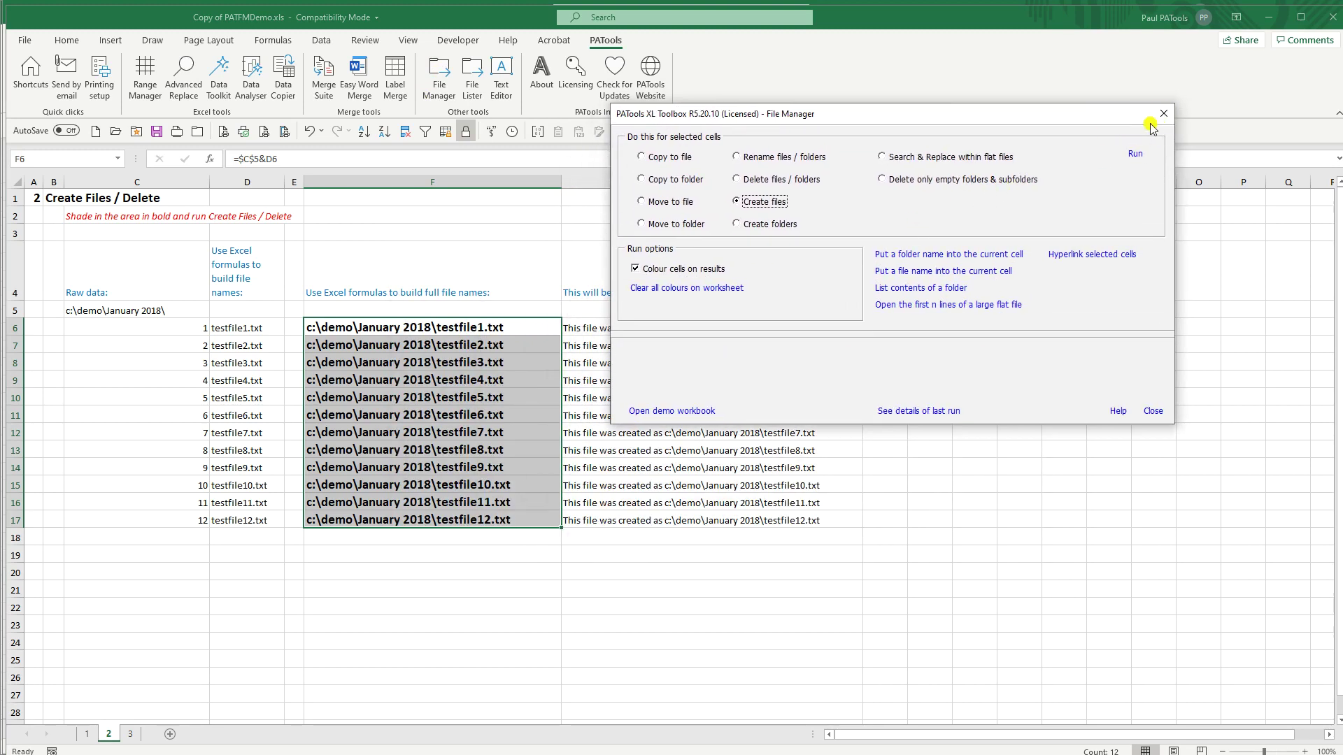
pyautogui.click(1163, 115)
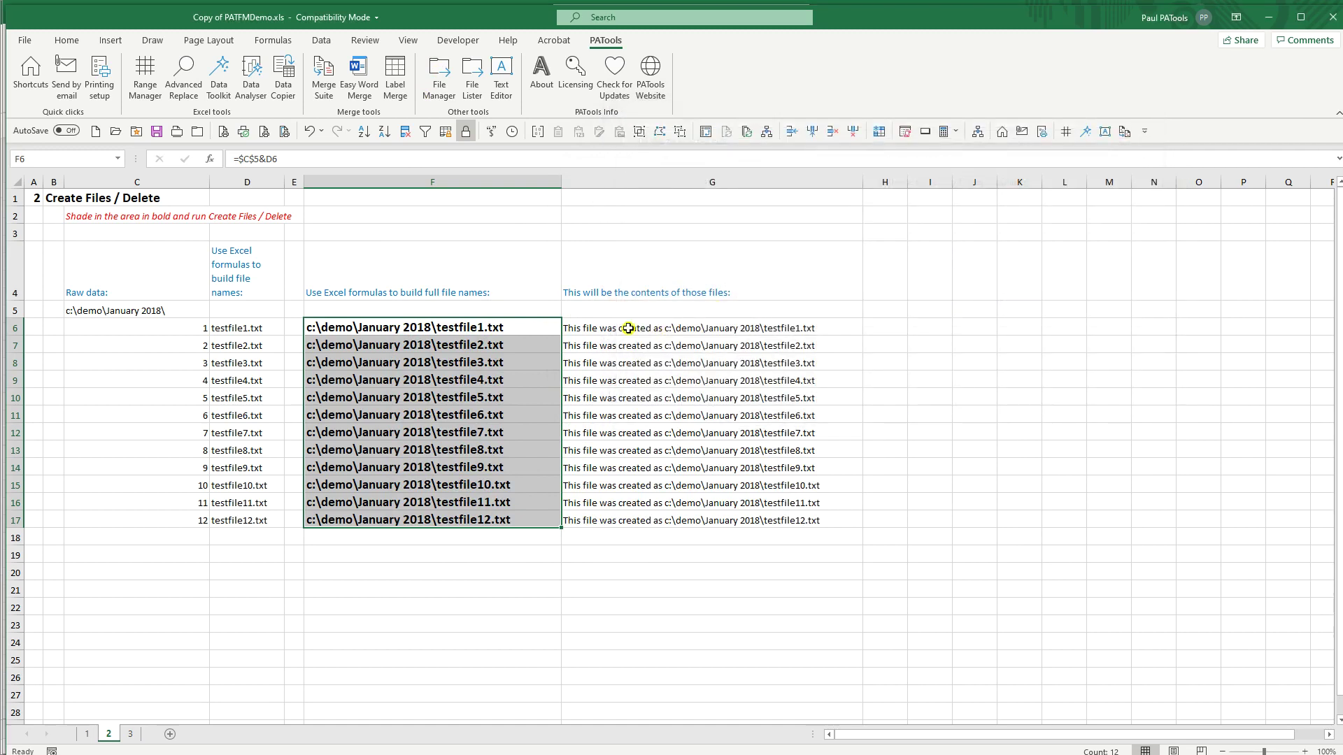
# Step: Inspect the file-contents formula in G6, then select the twelve file names F6:F17
pyautogui.click(480, 328)
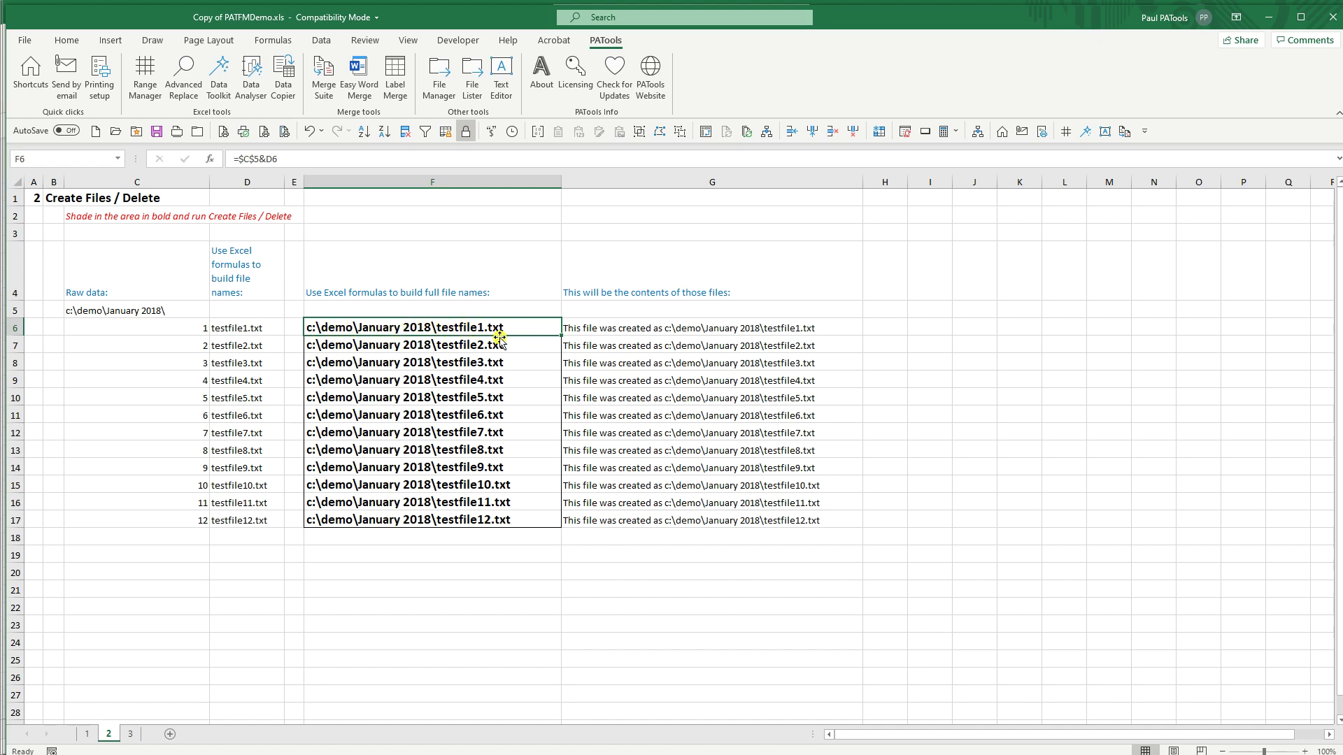
pyautogui.click(611, 330)
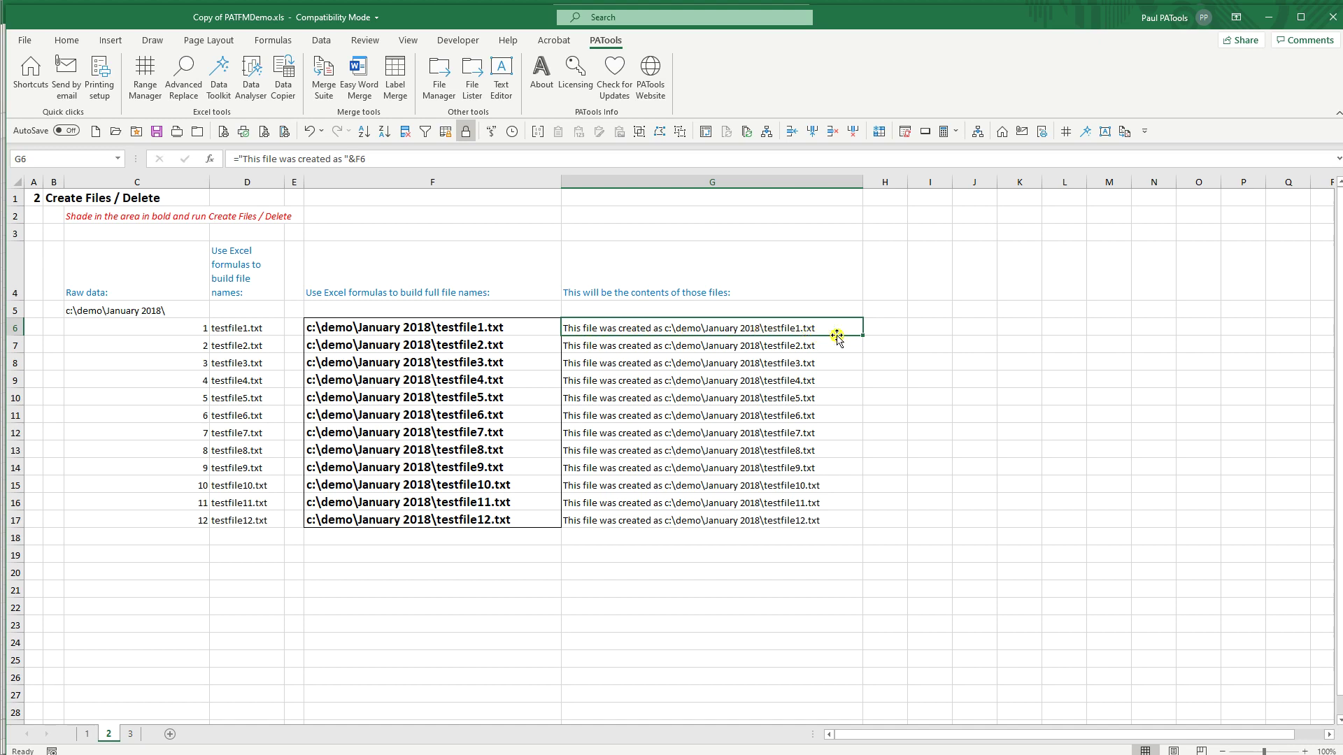
pyautogui.press('F2')
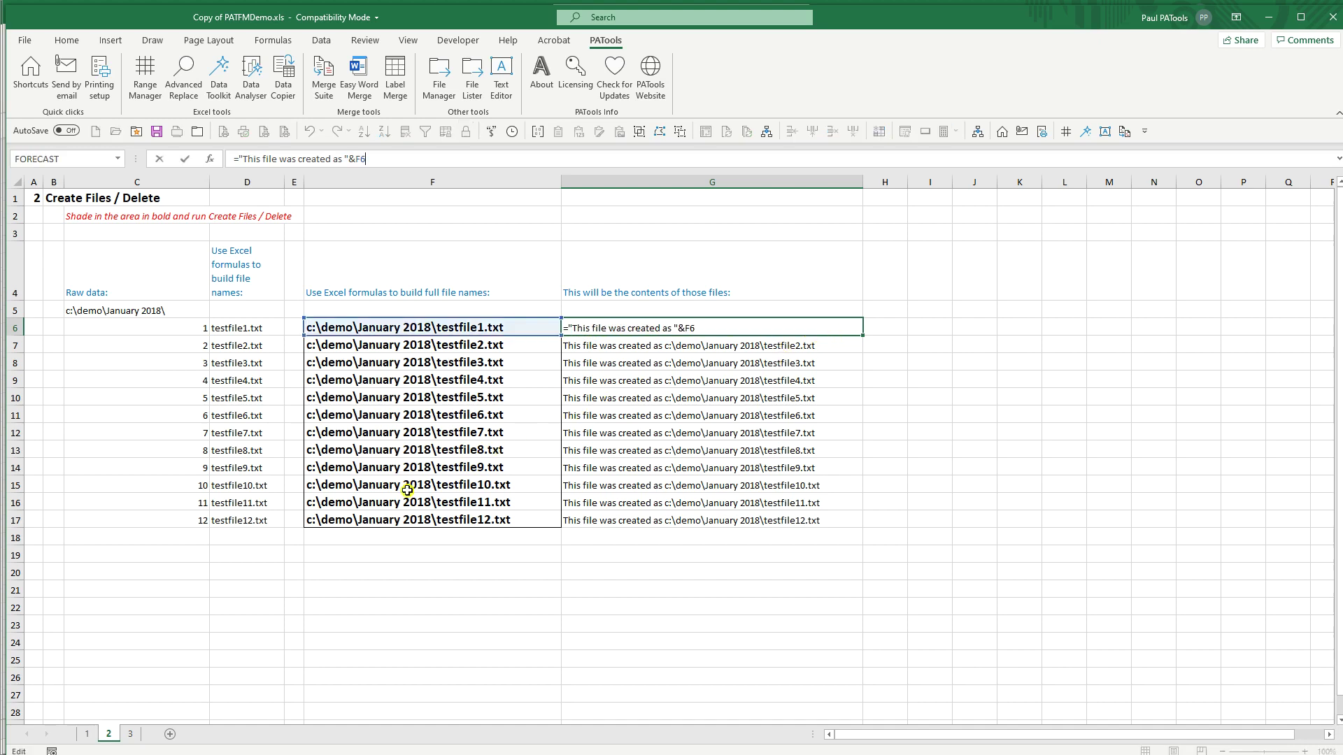
pyautogui.press('Escape')
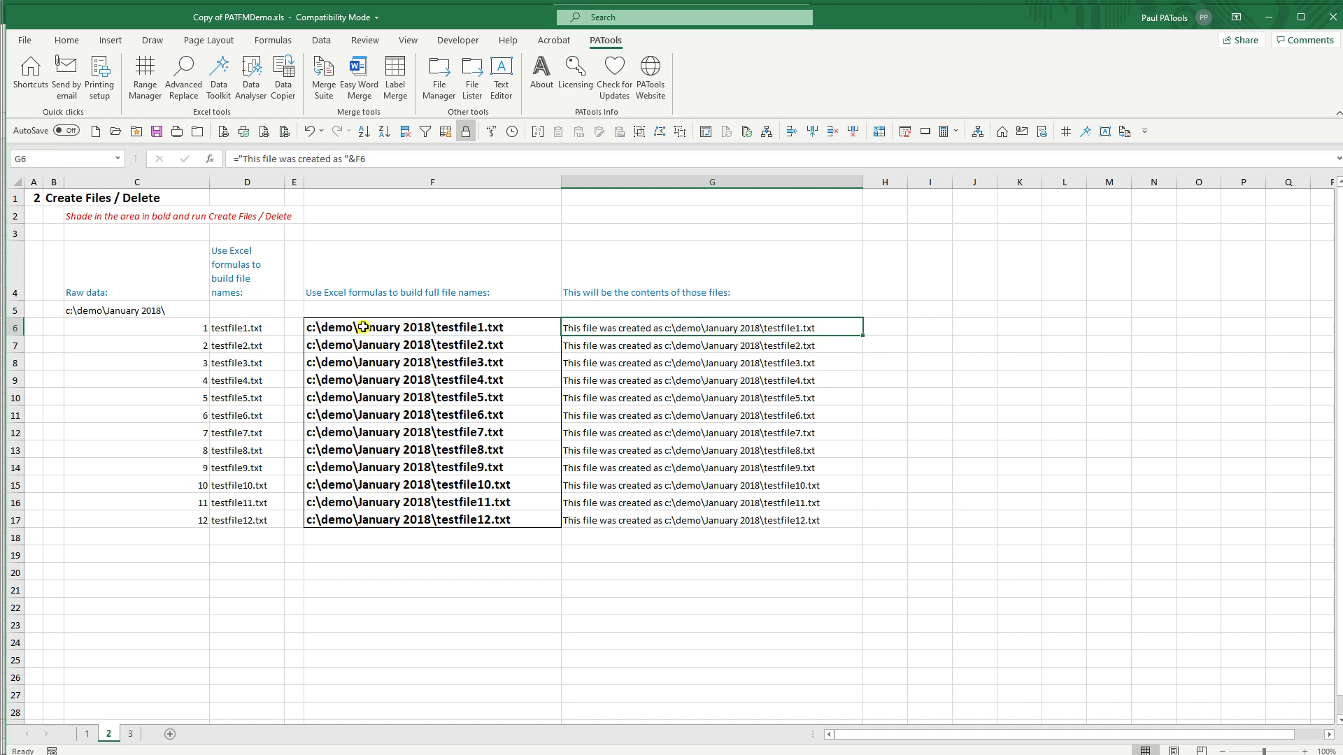
pyautogui.click(364, 327)
pyautogui.keyDown('shift'); pyautogui.click(413, 520); pyautogui.keyUp('shift')
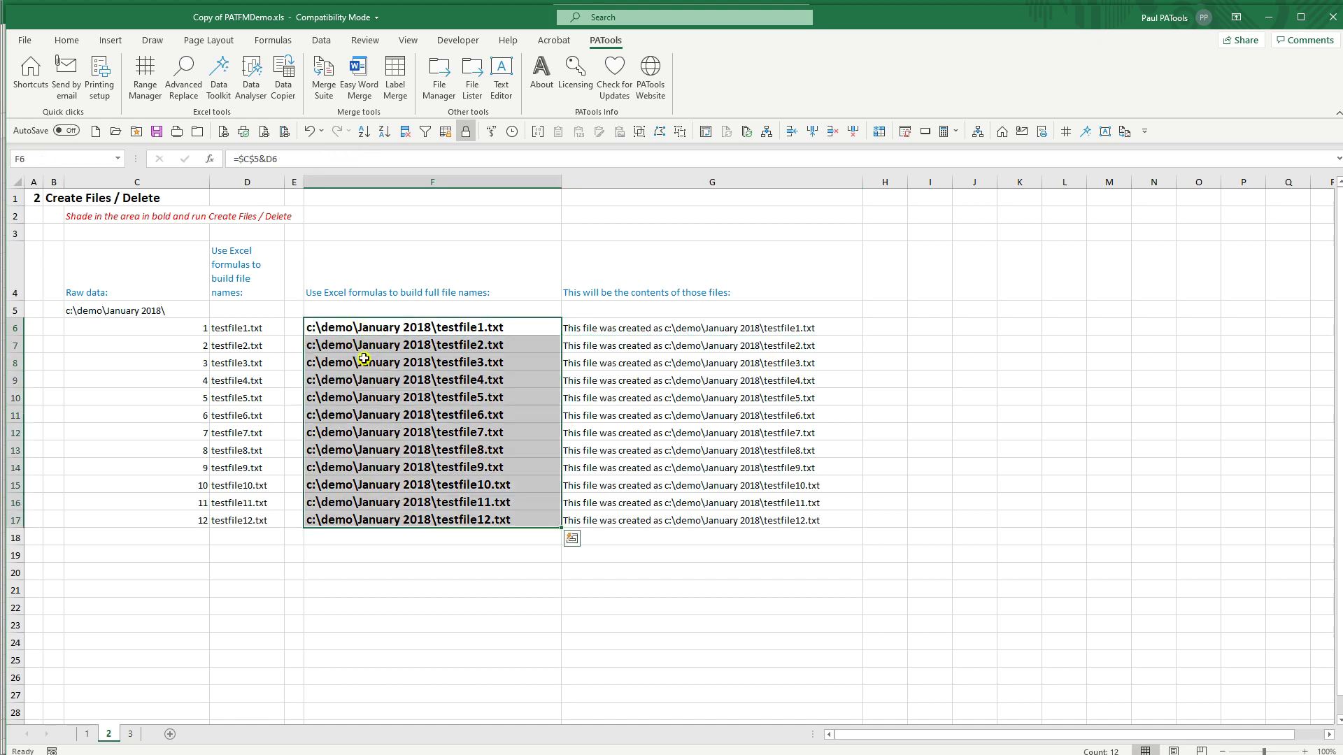
pyautogui.keyDown('shift'); pyautogui.click(728, 526); pyautogui.keyUp('shift')
pyautogui.click(441, 329)
pyautogui.keyDown('shift'); pyautogui.click(461, 523); pyautogui.keyUp('shift')
# Step: Run PATools Create files on F6:F17 to make testfile1.txt–testfile12.txt
pyautogui.click(439, 77)
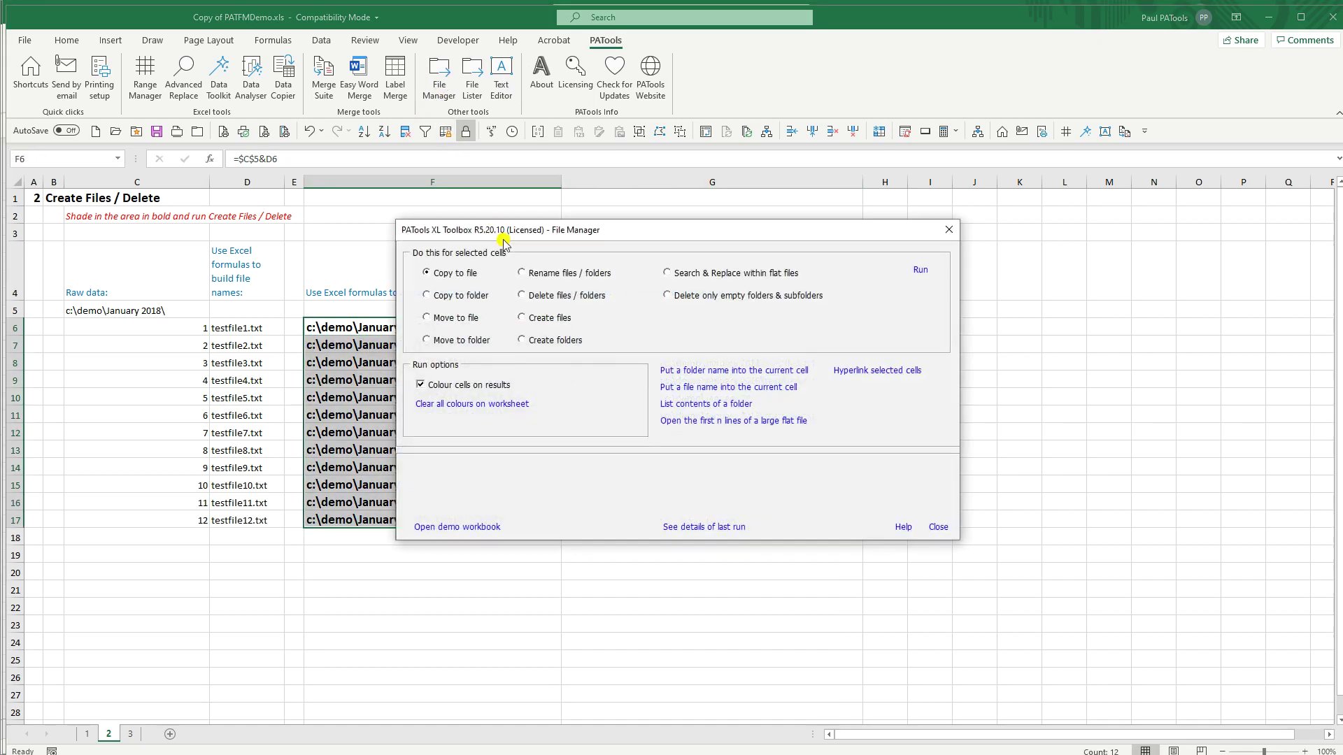
pyautogui.click(522, 318)
pyautogui.click(912, 272)
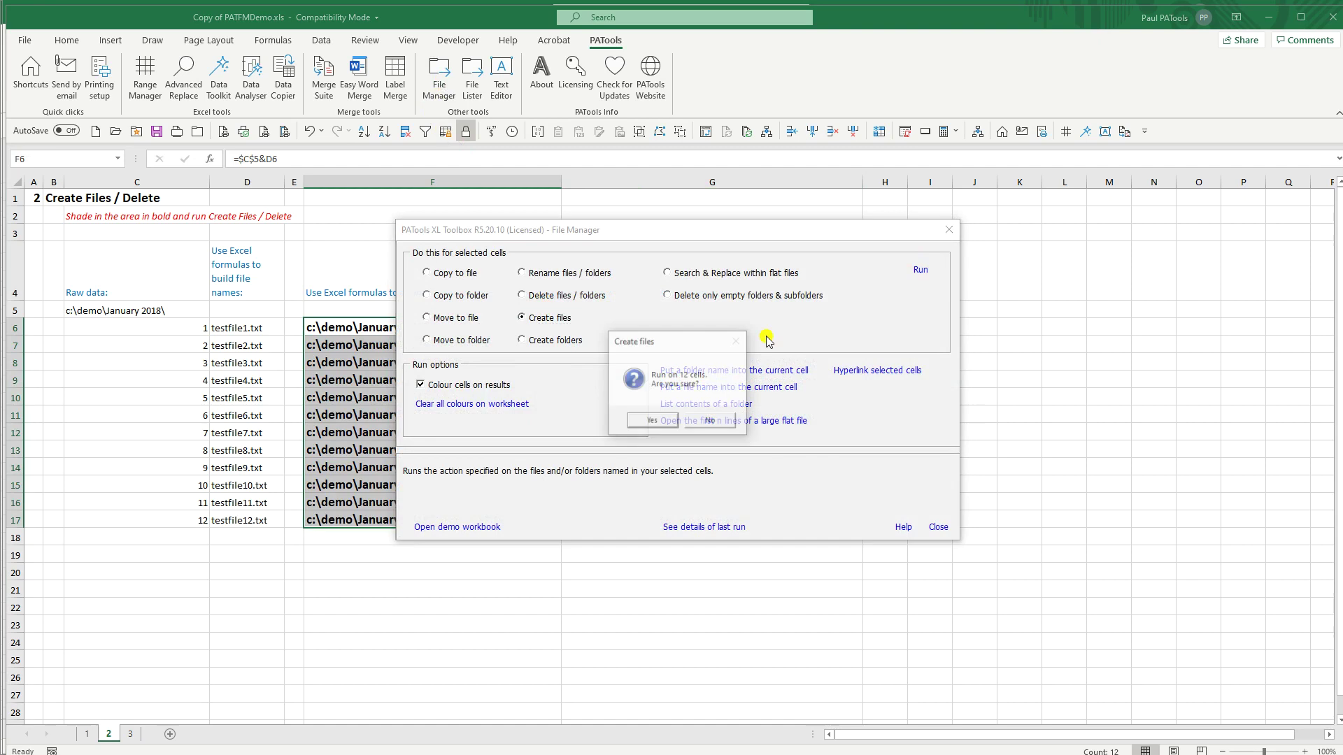
pyautogui.click(668, 423)
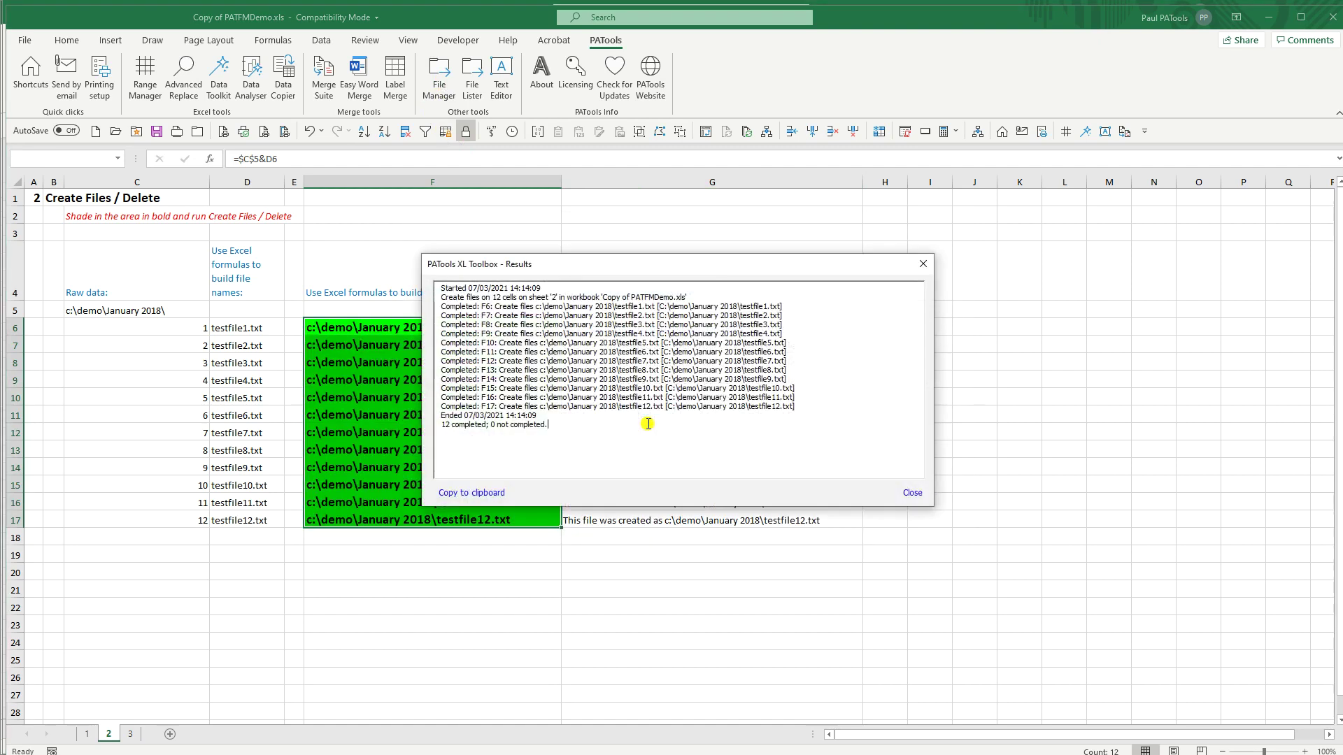
pyautogui.click(909, 493)
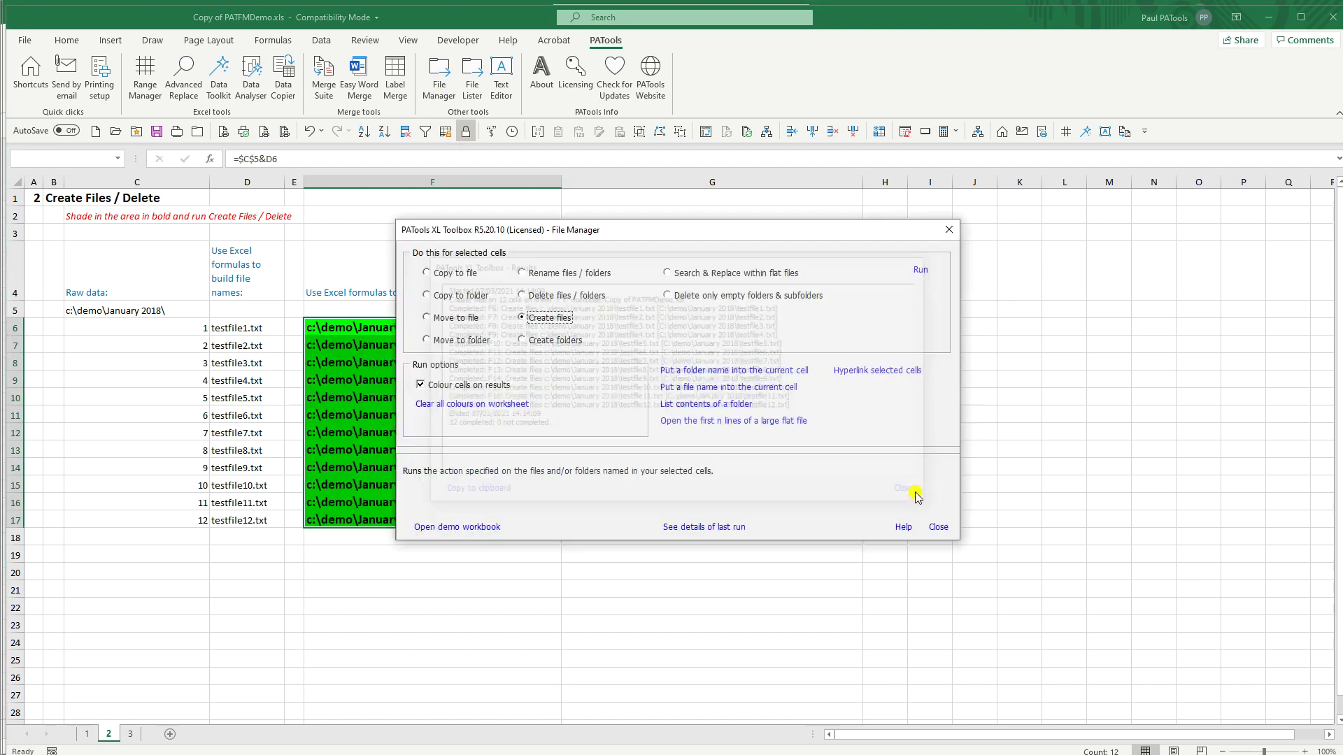
pyautogui.click(937, 529)
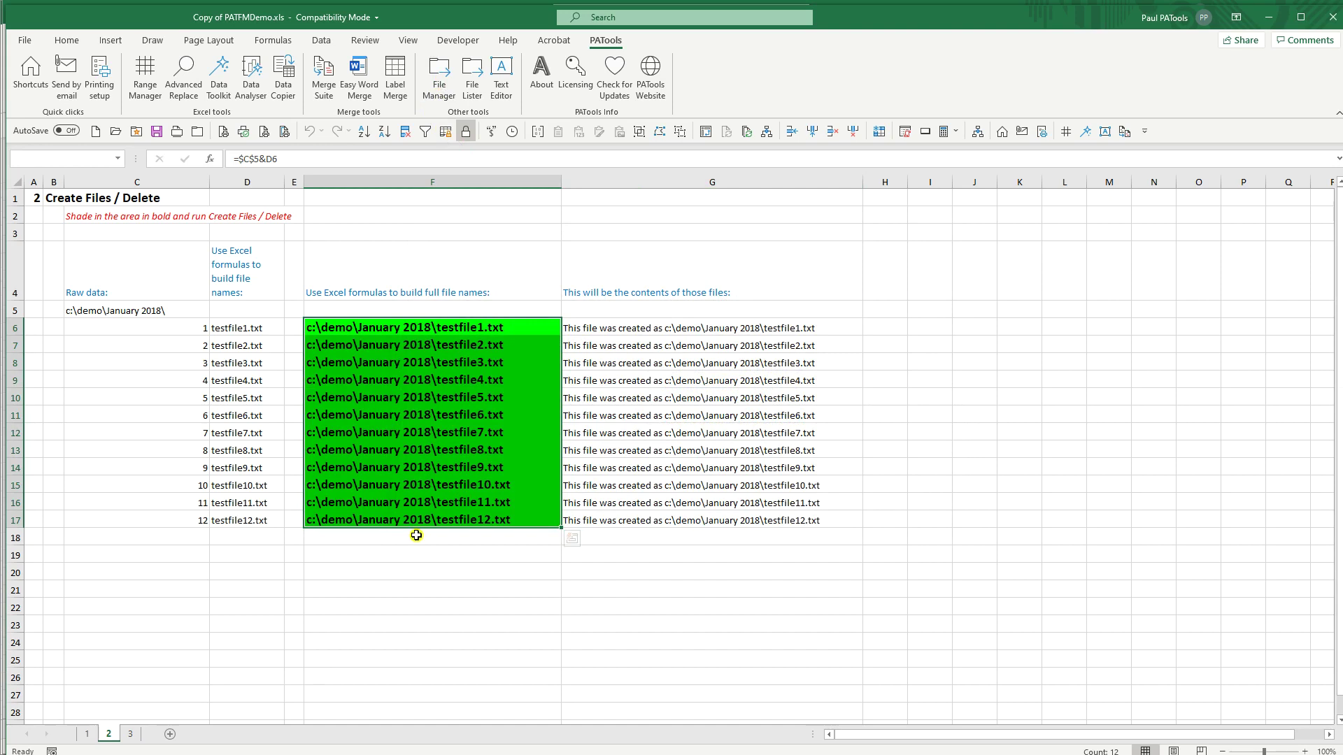
pyautogui.hotkey('alt', 'Tab')
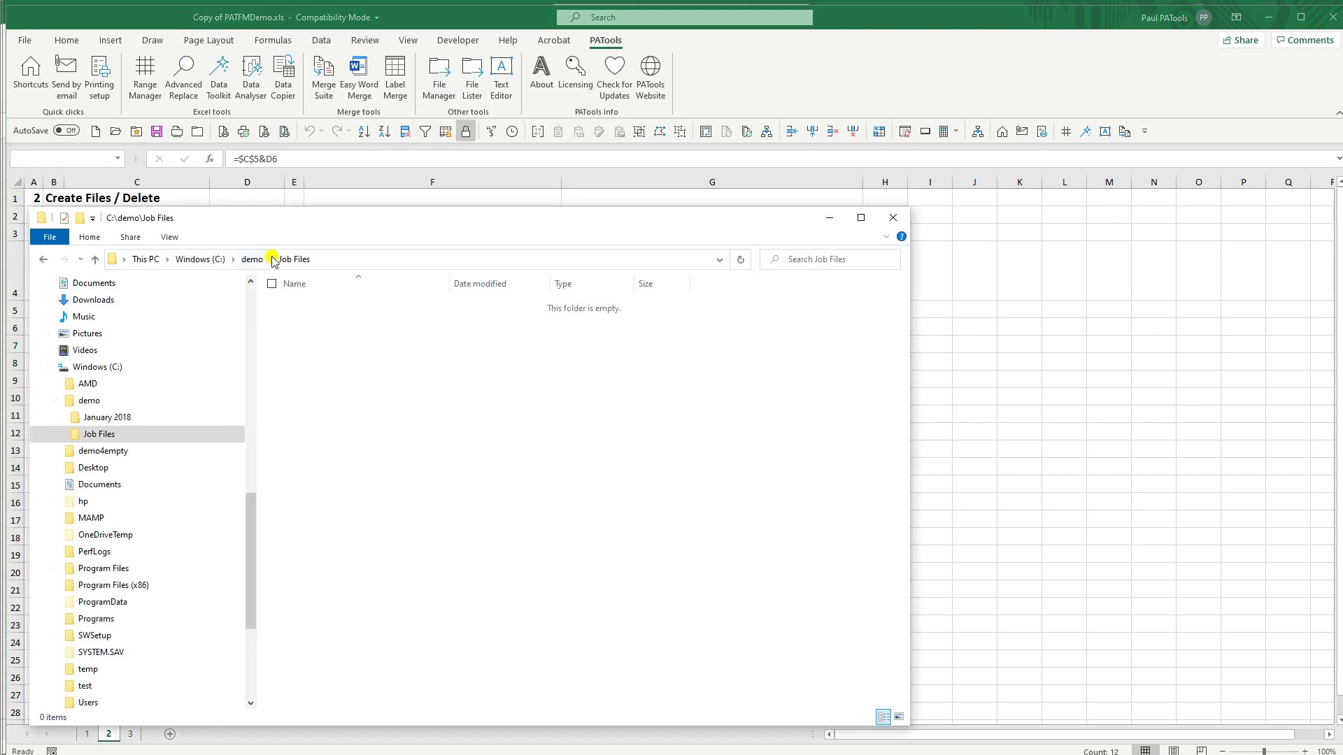
# Step: Permanently delete the empty Job Files folder from C:\demo
pyautogui.click(256, 267)
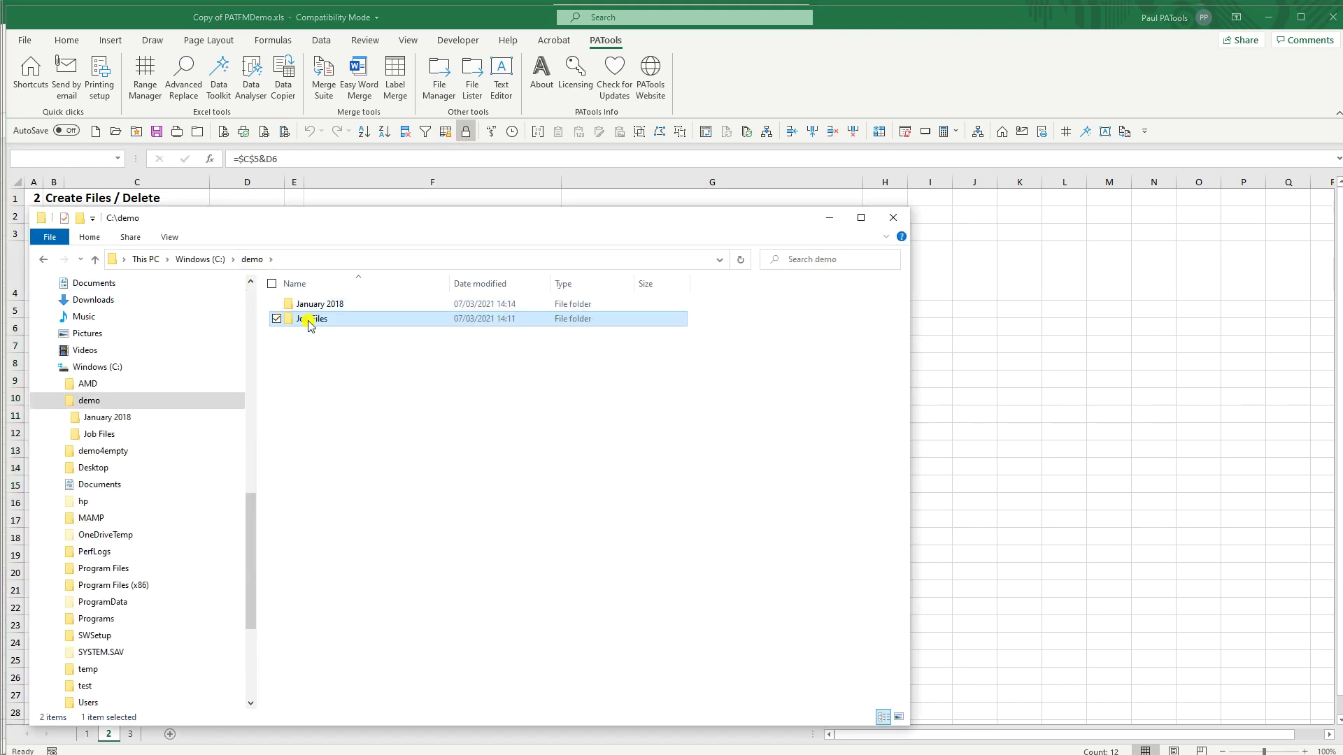
pyautogui.hotkey('shift', 'Delete')
pyautogui.press('Return')
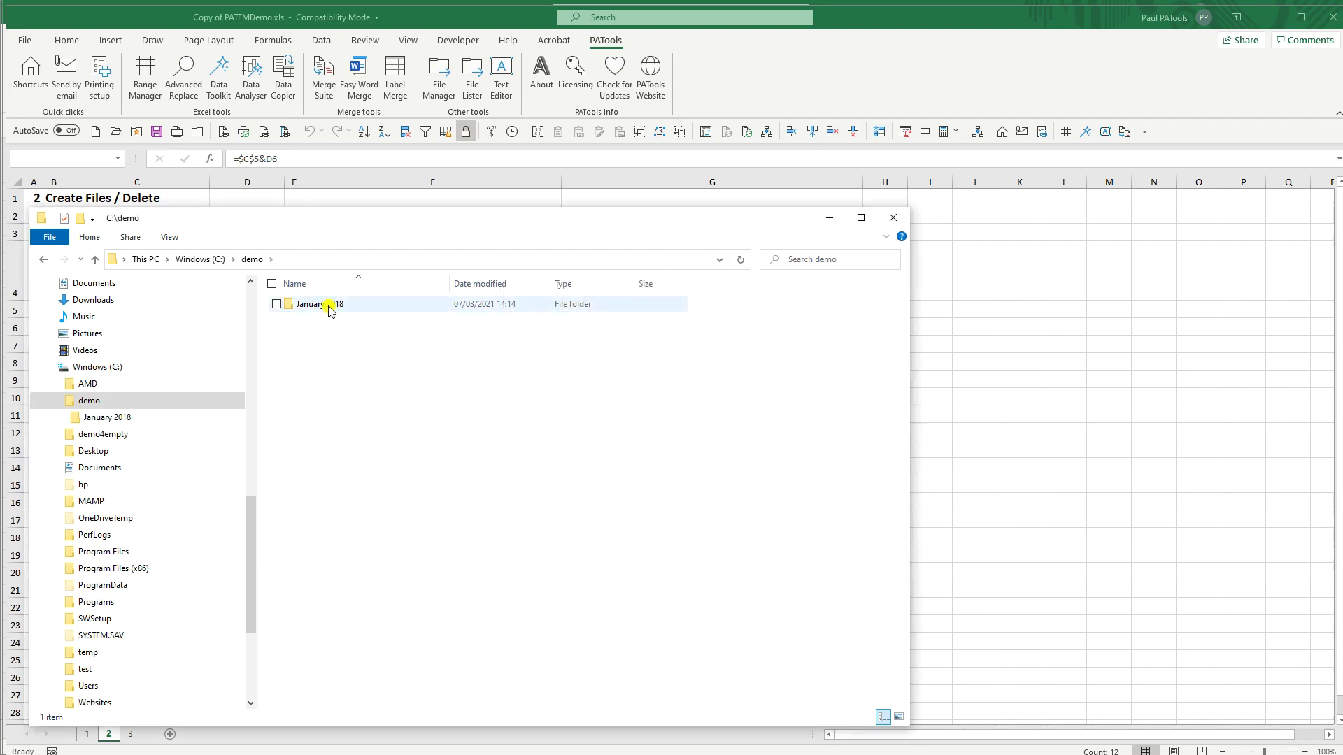
# Step: View testfile3.txt in January 2018 in Notepad, then return to the spreadsheet
pyautogui.doubleClick(326, 305)
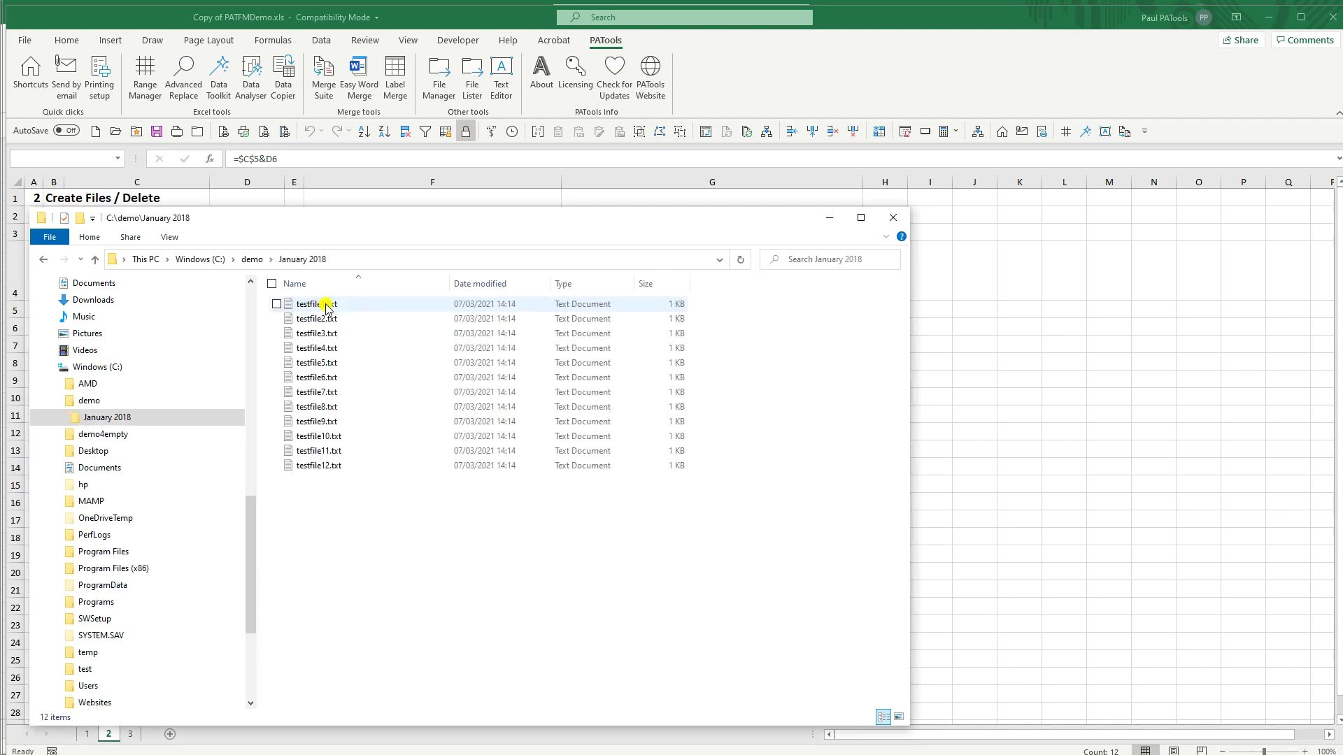
pyautogui.doubleClick(316, 336)
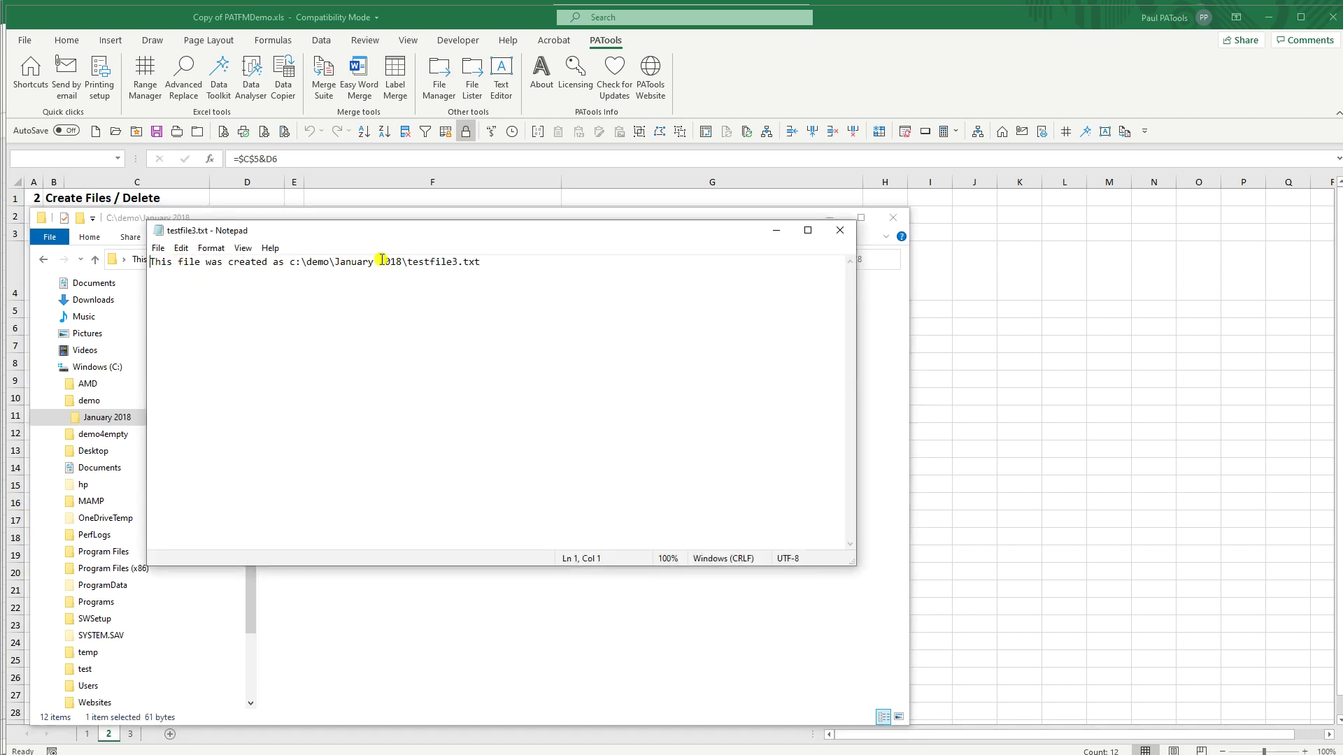
pyautogui.click(839, 232)
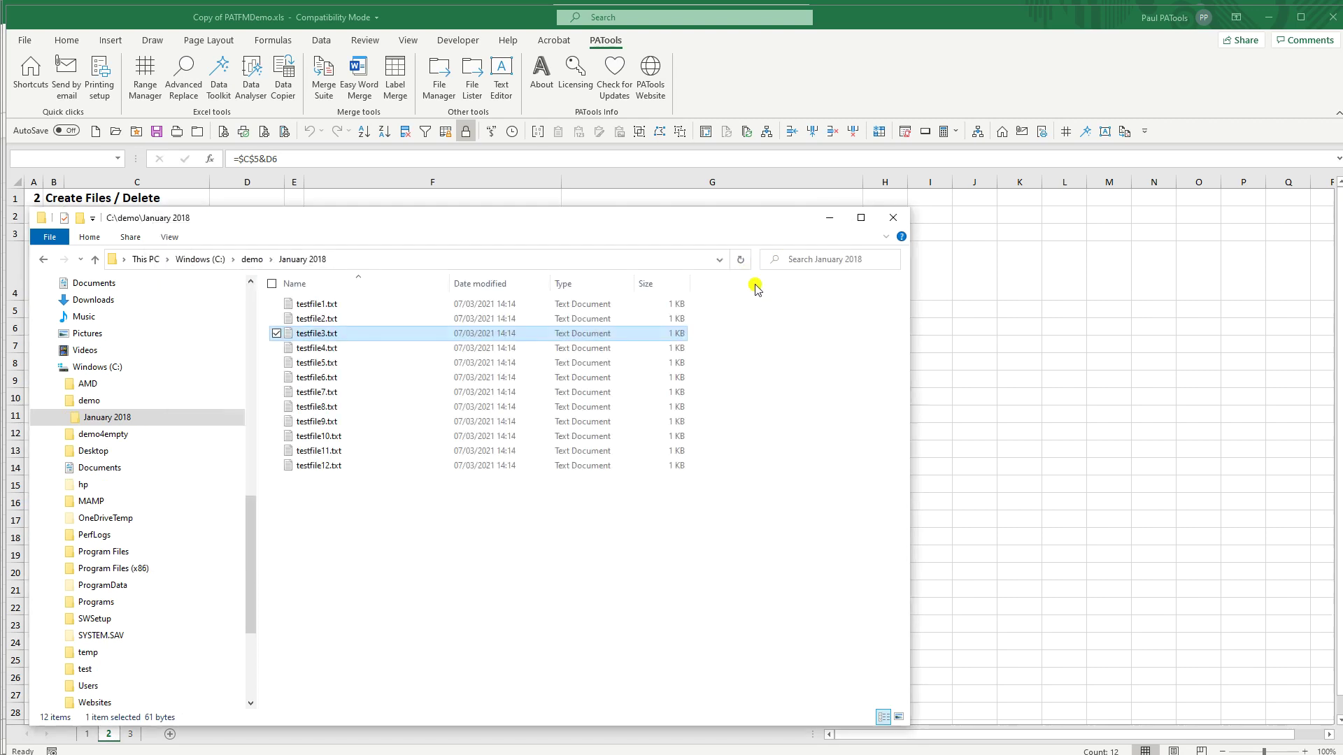
pyautogui.click(832, 219)
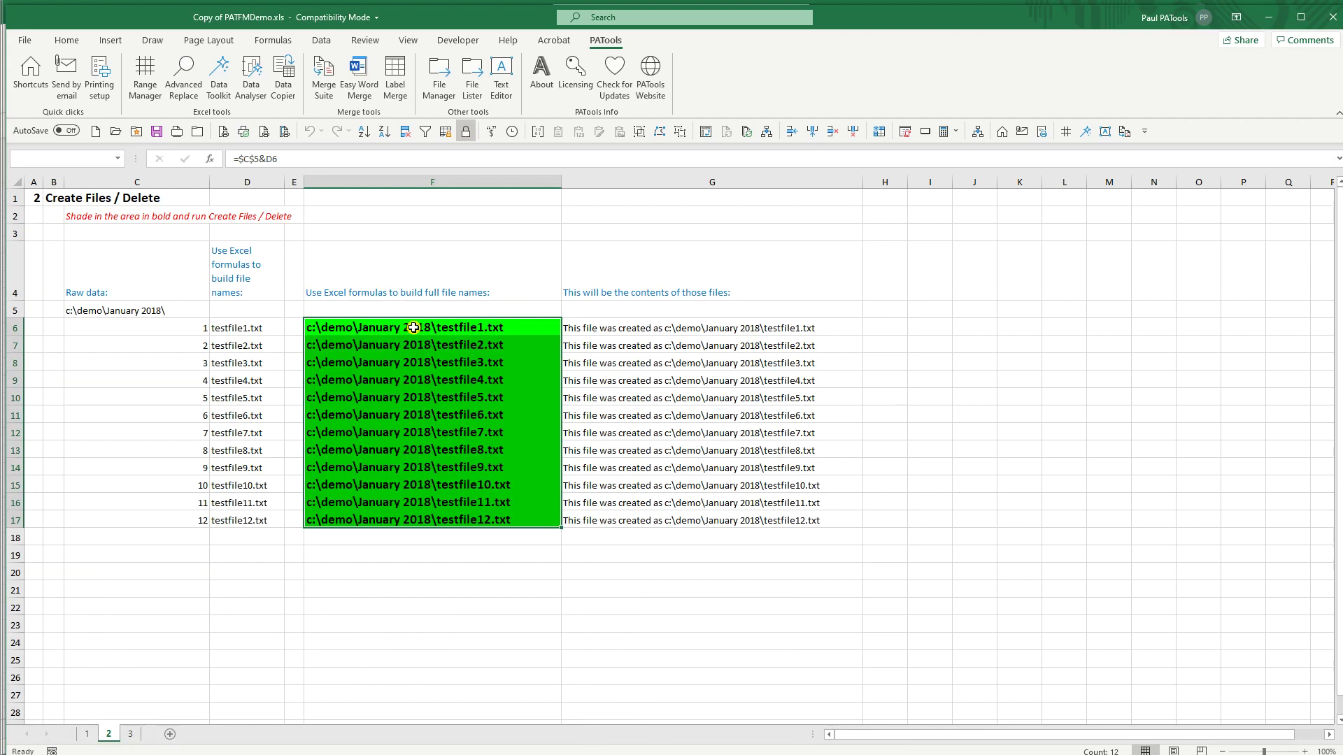
# Step: Run Delete files / folders on F8:F14 to permanently remove testfile3.txt–testfile9.txt
pyautogui.moveTo(438, 363); pyautogui.dragTo(406, 475)
pyautogui.click(439, 77)
pyautogui.click(531, 295)
pyautogui.click(913, 277)
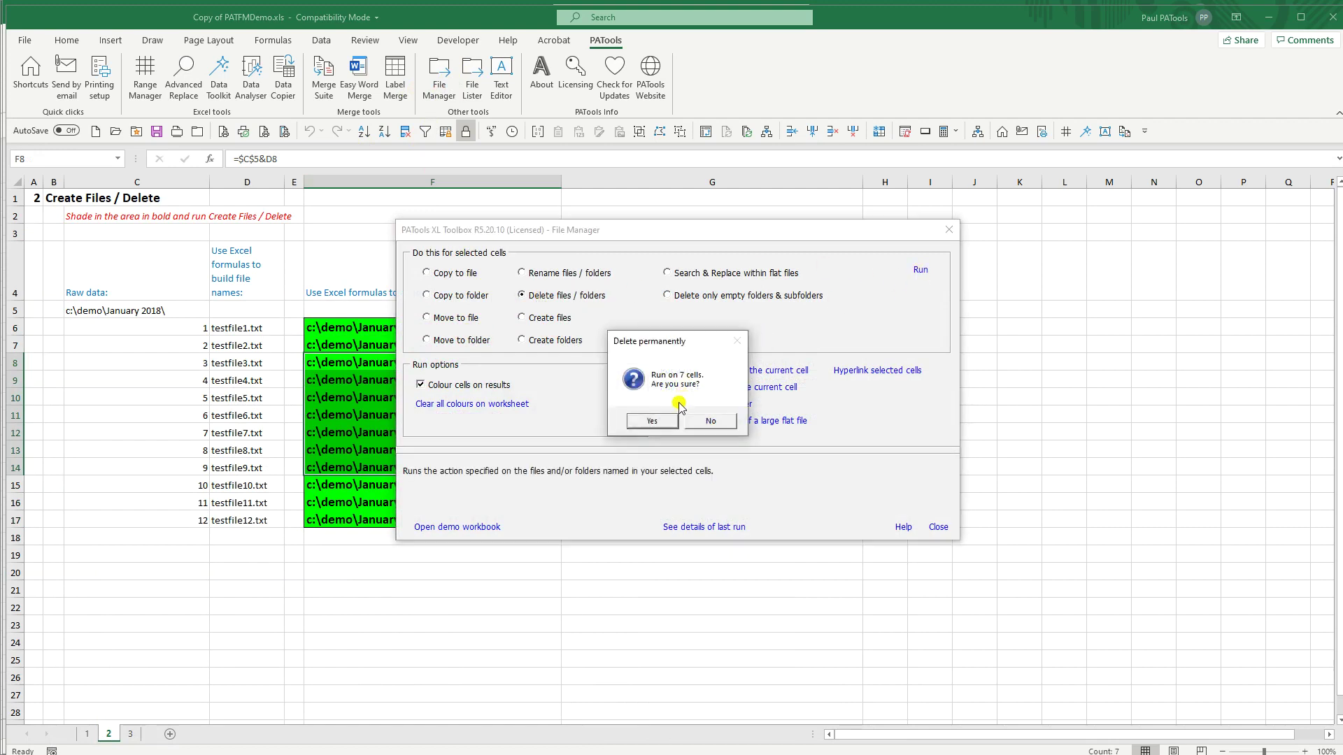
pyautogui.click(655, 424)
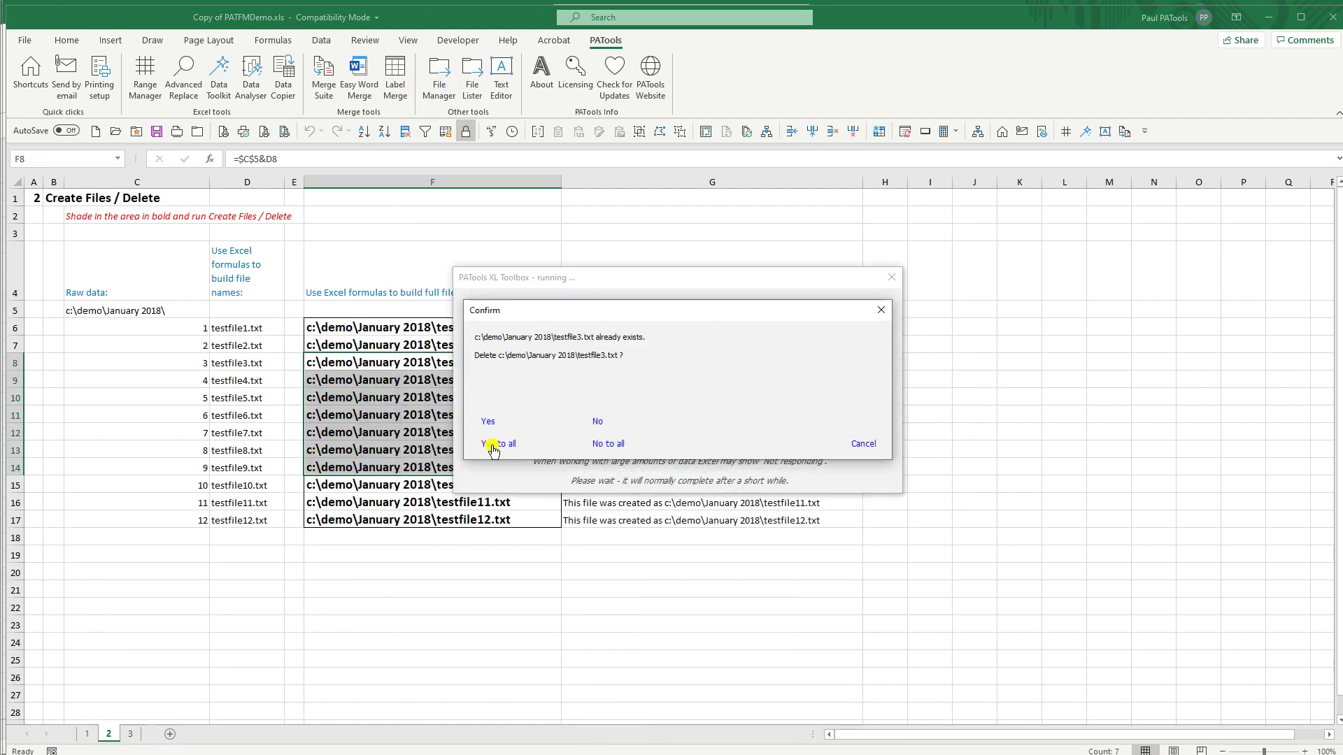
pyautogui.click(501, 364)
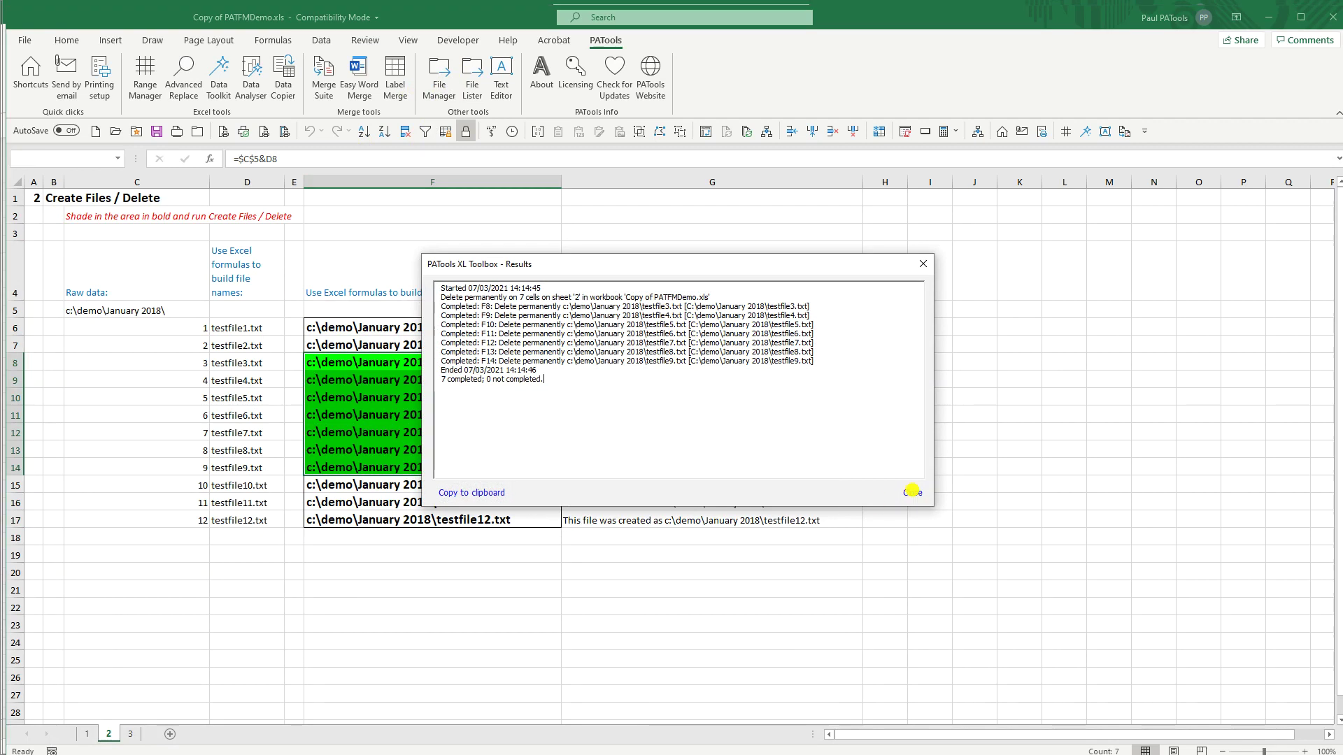
pyautogui.click(913, 494)
pyautogui.click(940, 605)
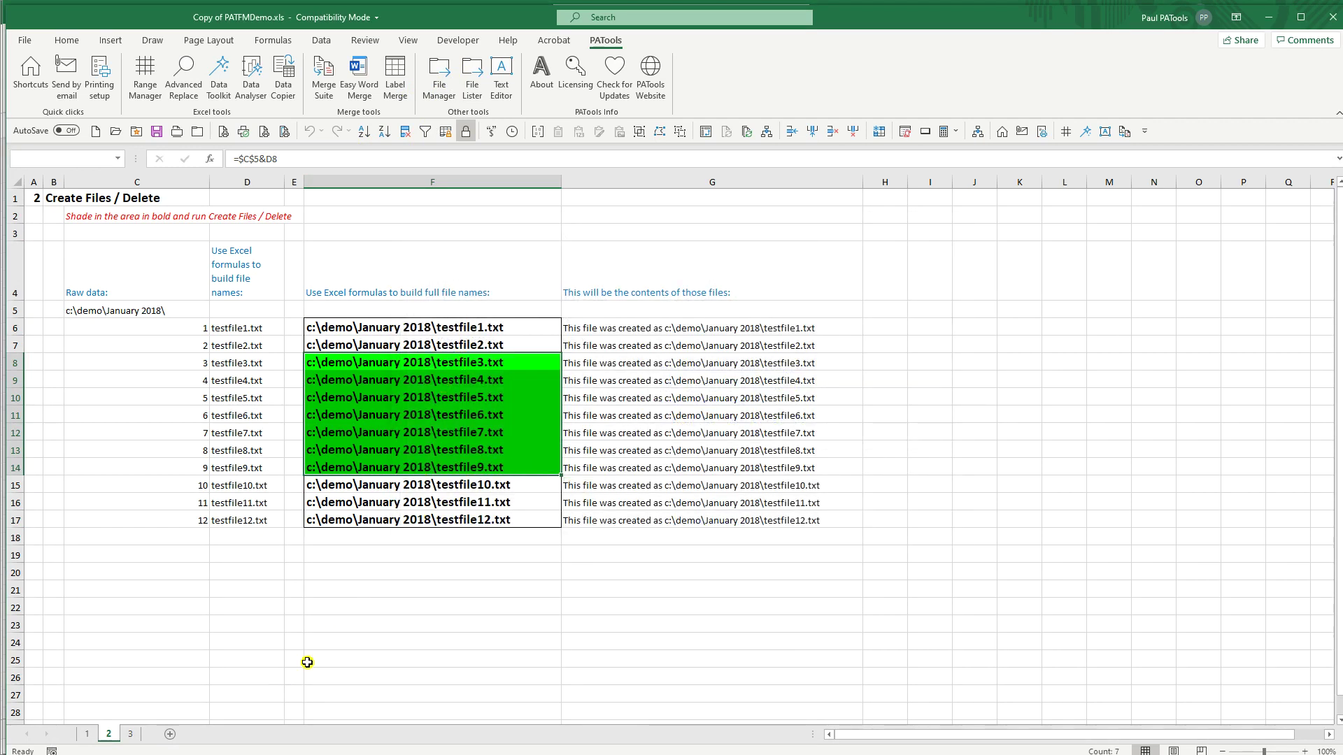
# Step: Check the January 2018 folder in Explorer, then return and select F6
pyautogui.hotkey('alt', 'Tab')
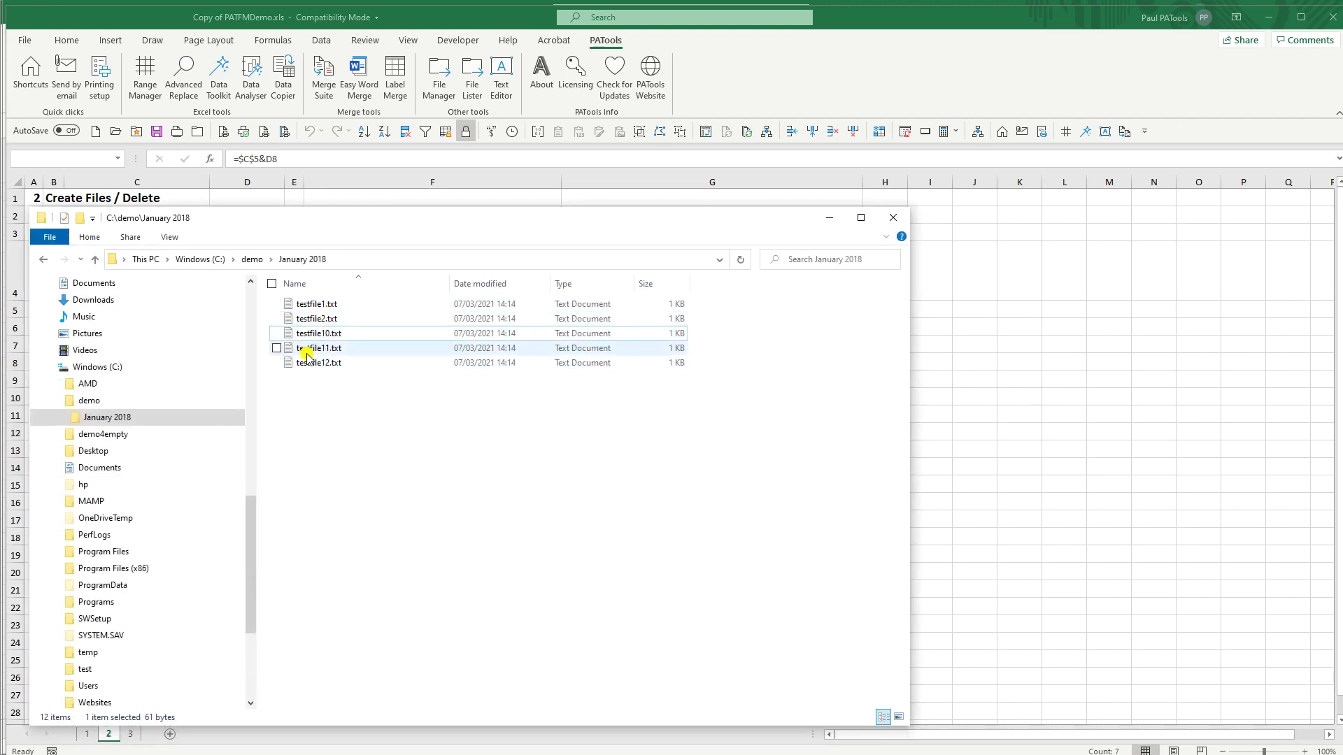
pyautogui.hotkey('alt', 'Tab')
pyautogui.click(415, 332)
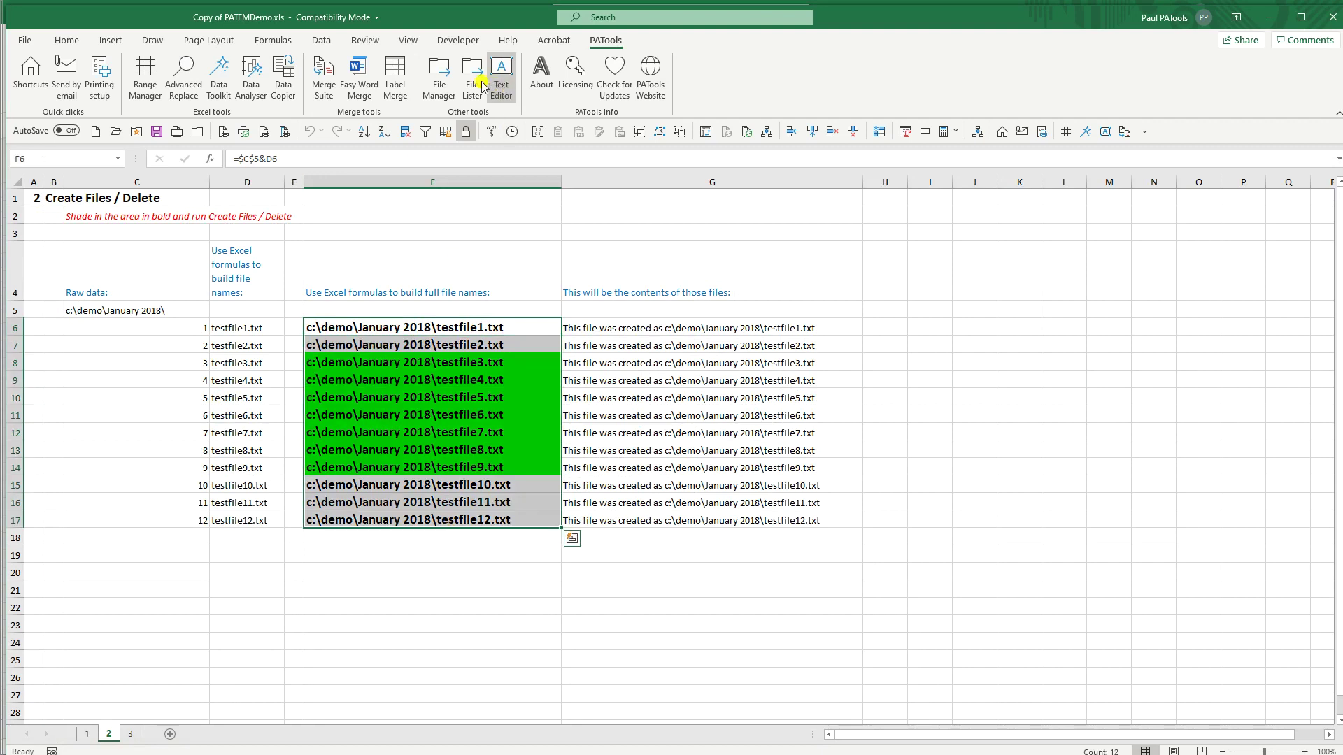
# Step: Run Delete files / folders on F6:F17 to remove the last five test files, verifying in Explorer
pyautogui.click(440, 77)
pyautogui.click(555, 297)
pyautogui.click(920, 270)
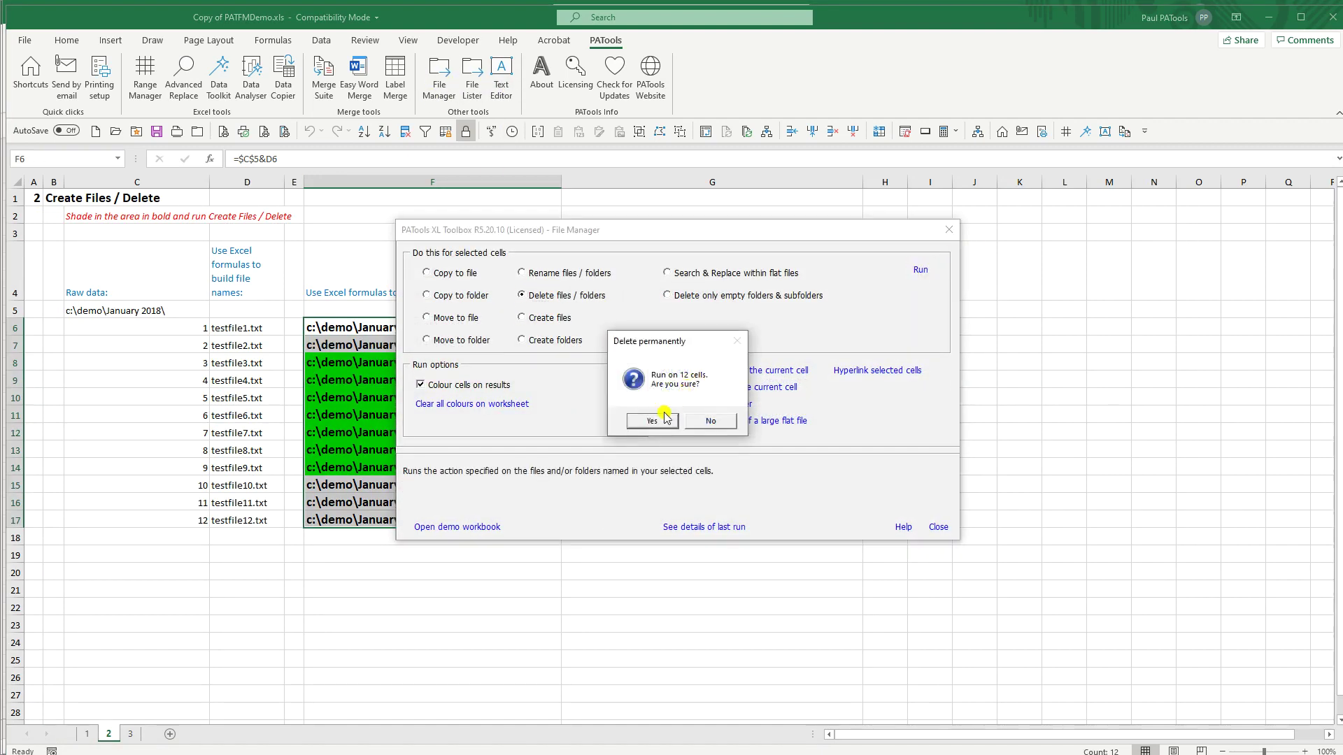
pyautogui.click(658, 421)
pyautogui.click(501, 443)
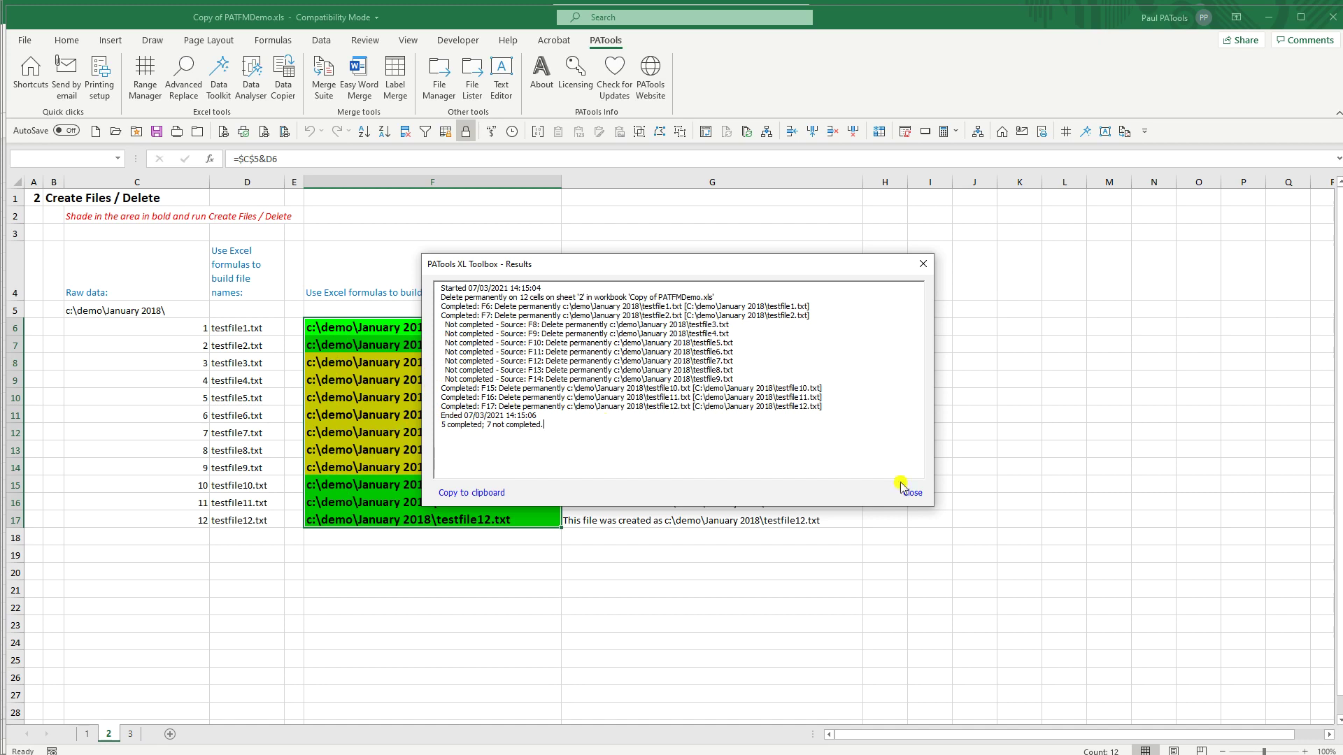
pyautogui.click(910, 493)
pyautogui.click(940, 531)
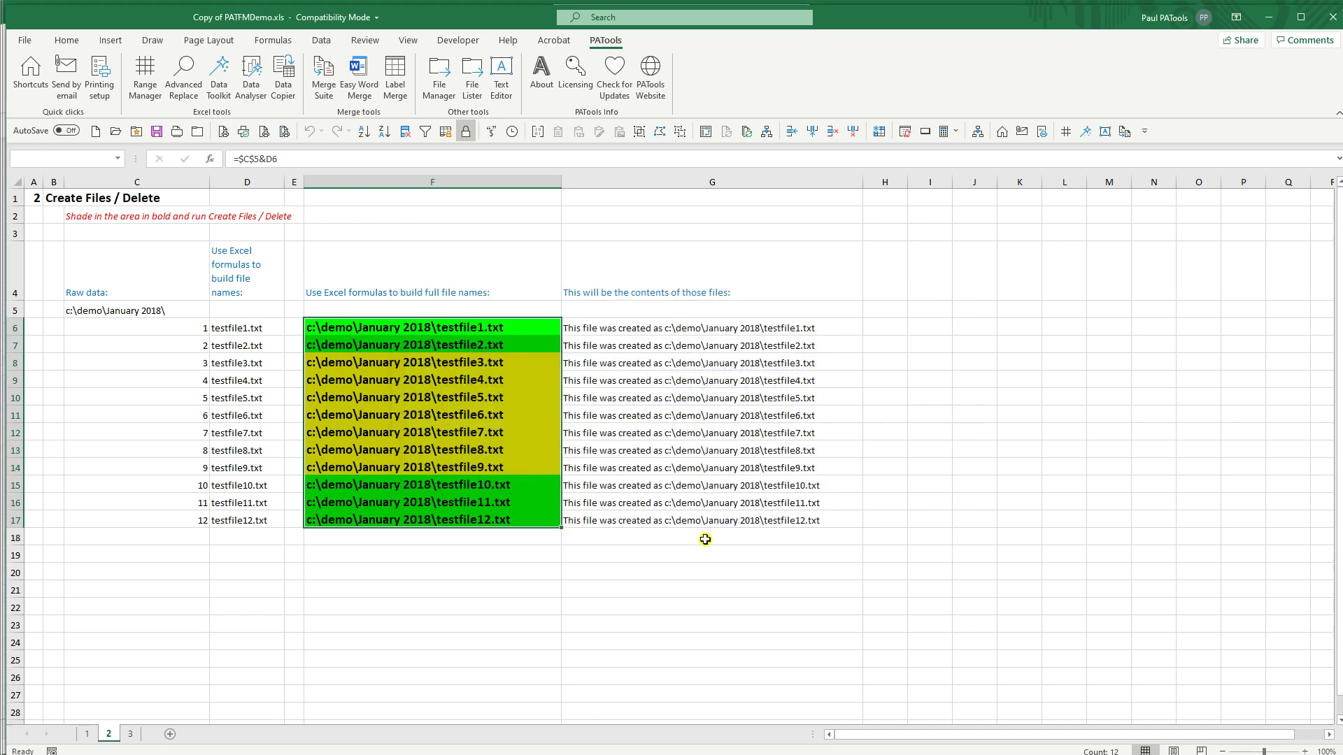
pyautogui.hotkey('alt', 'Tab')
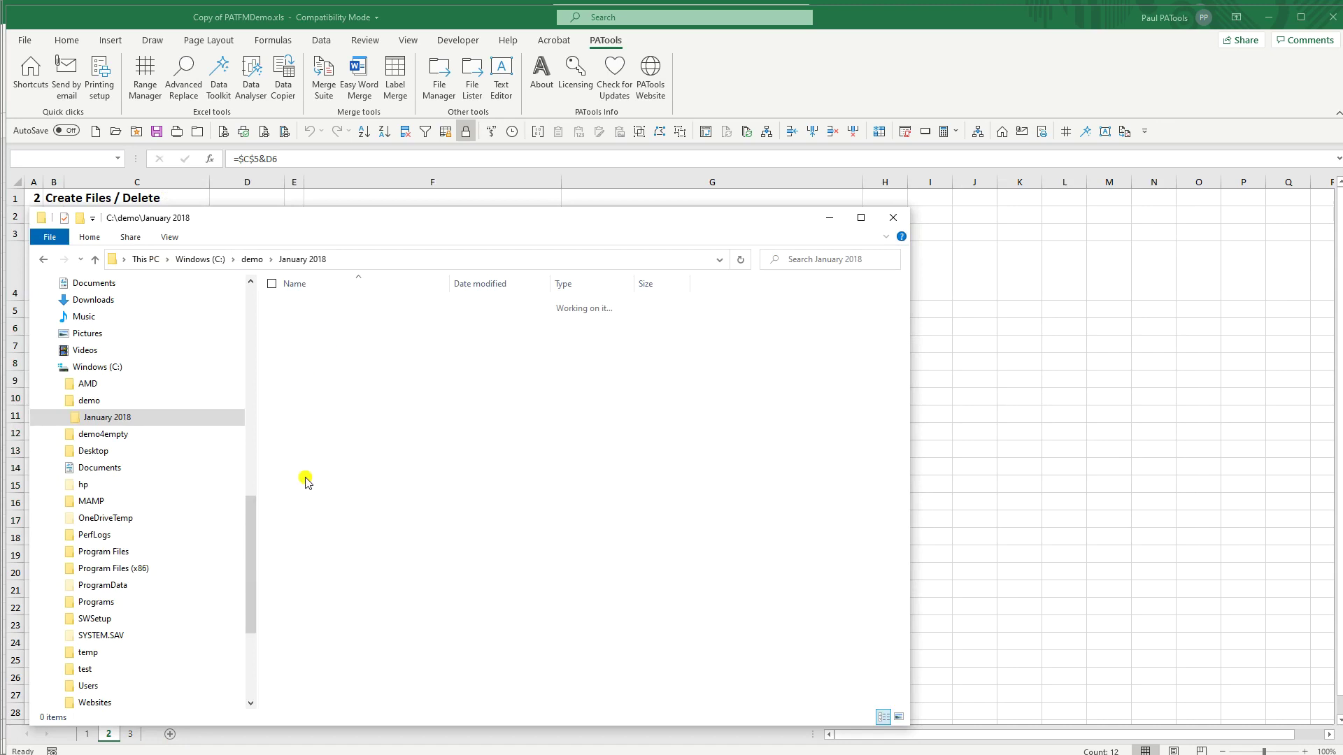
pyautogui.hotkey('alt', 'Tab')
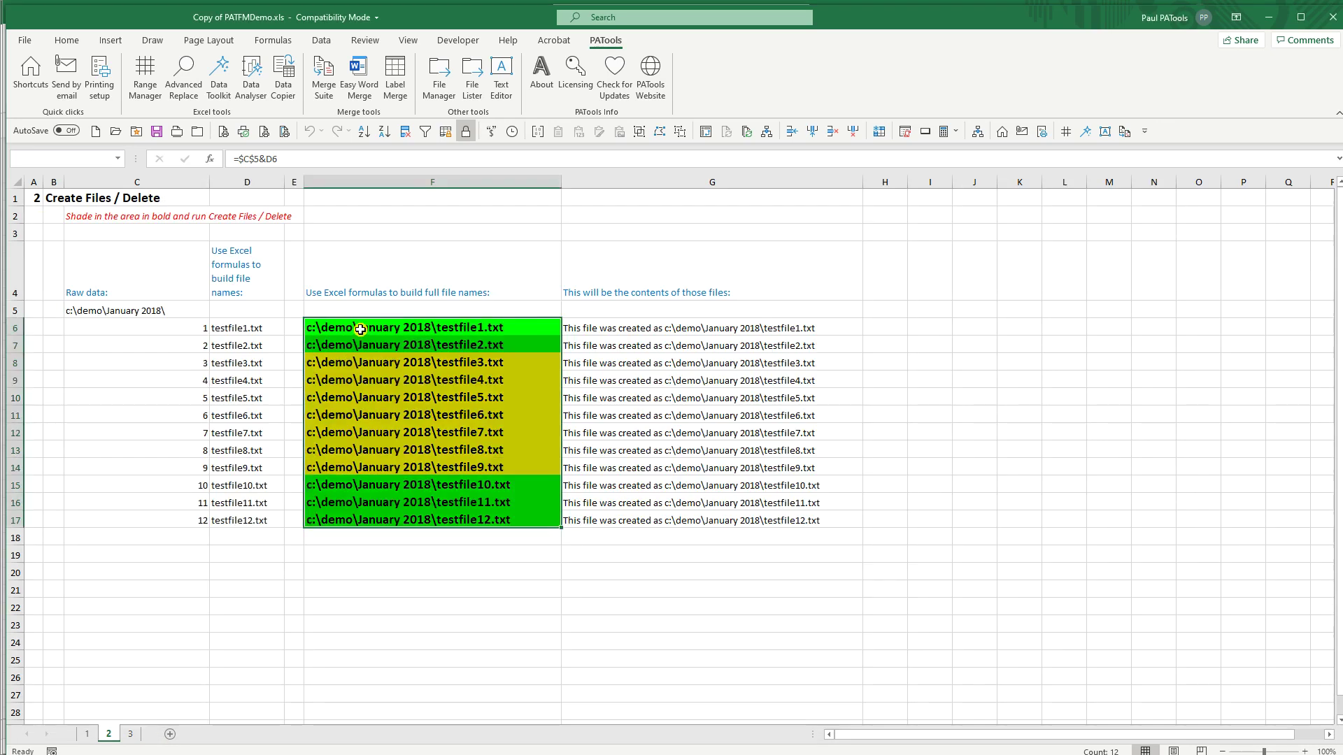
# Step: Run Create files on F6:F17 to recreate testfile1.txt–testfile12.txt, then check them in Explorer
pyautogui.click(360, 329)
pyautogui.keyDown('shift'); pyautogui.click(420, 521); pyautogui.keyUp('shift')
pyautogui.click(447, 76)
pyautogui.click(549, 318)
pyautogui.click(919, 270)
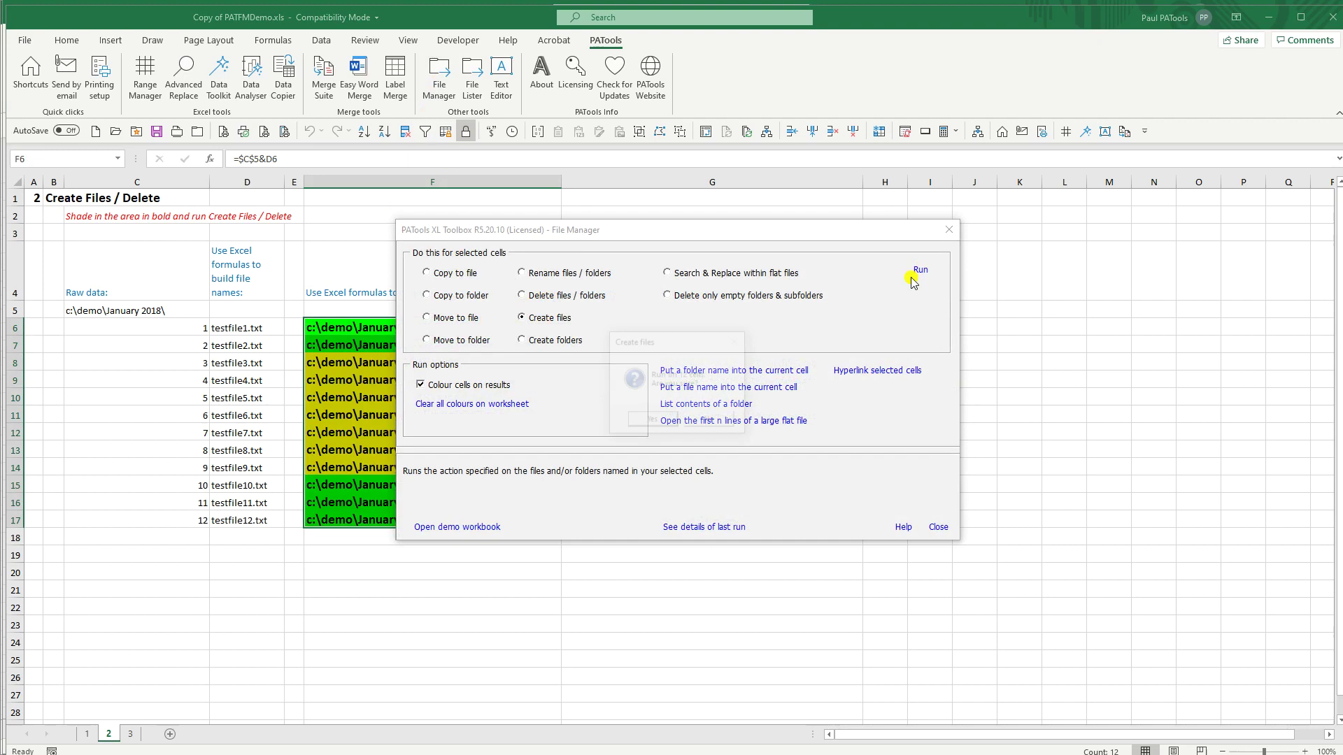
pyautogui.click(657, 422)
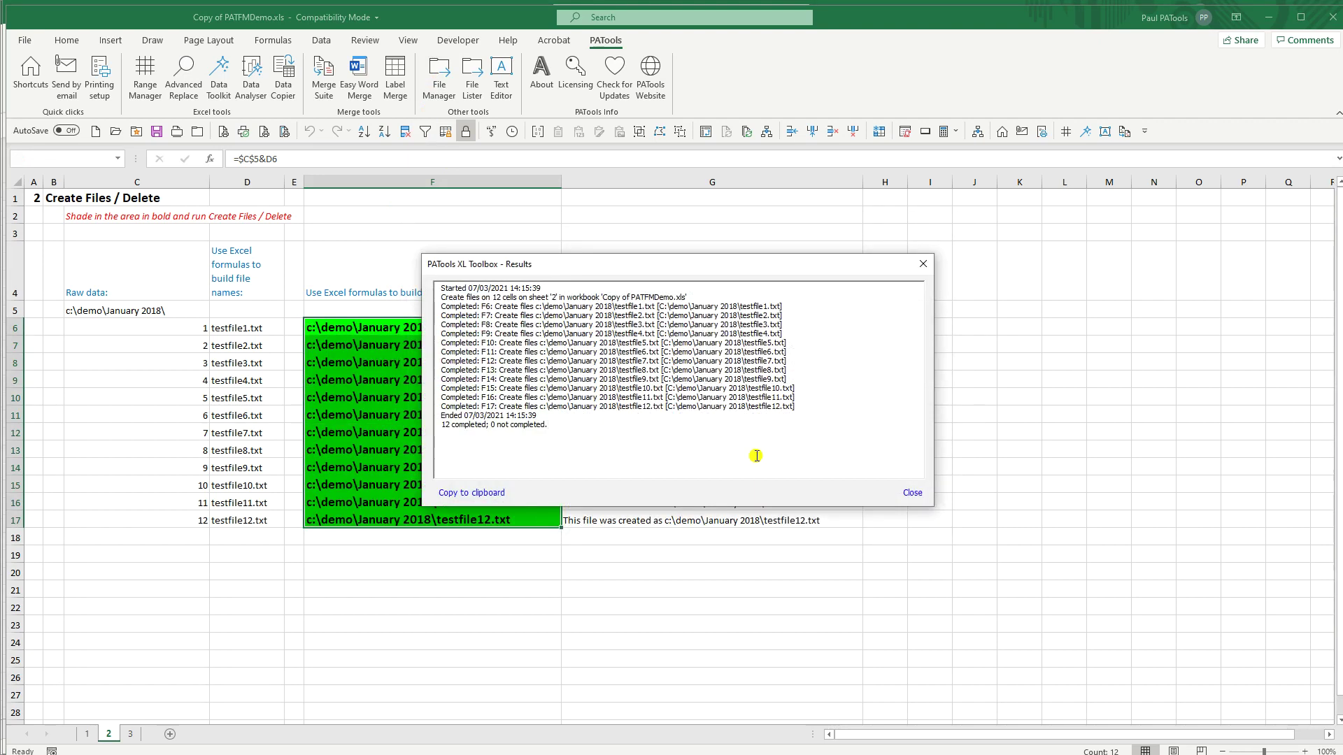
pyautogui.click(912, 494)
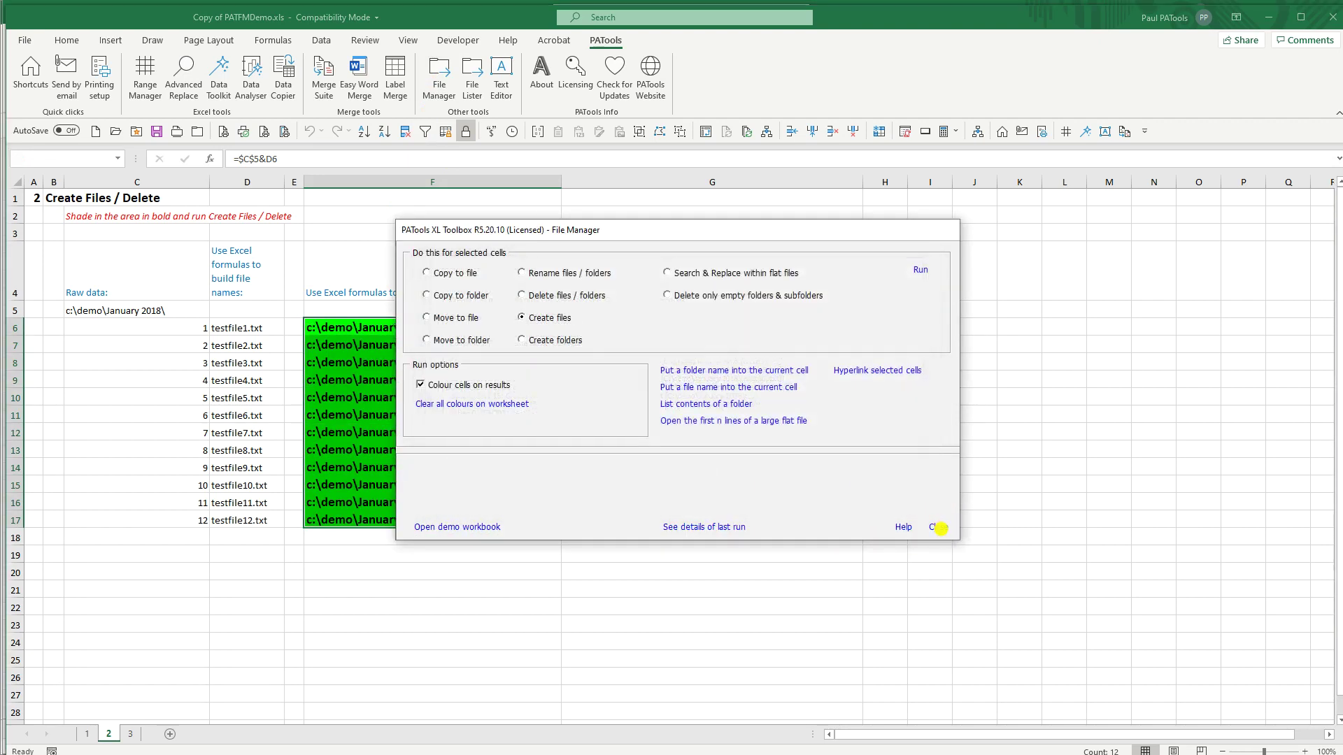
pyautogui.click(936, 527)
pyautogui.hotkey('alt', 'Tab')
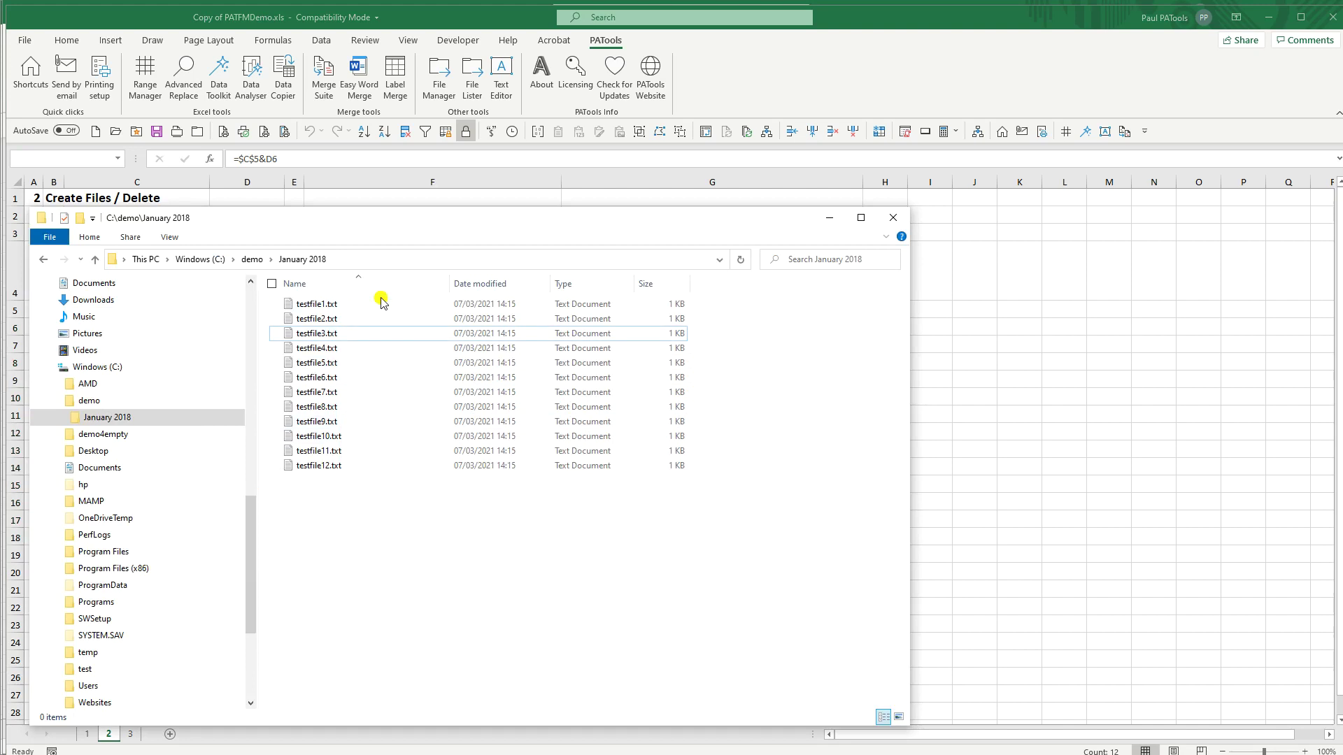
pyautogui.hotkey('alt', 'Tab')
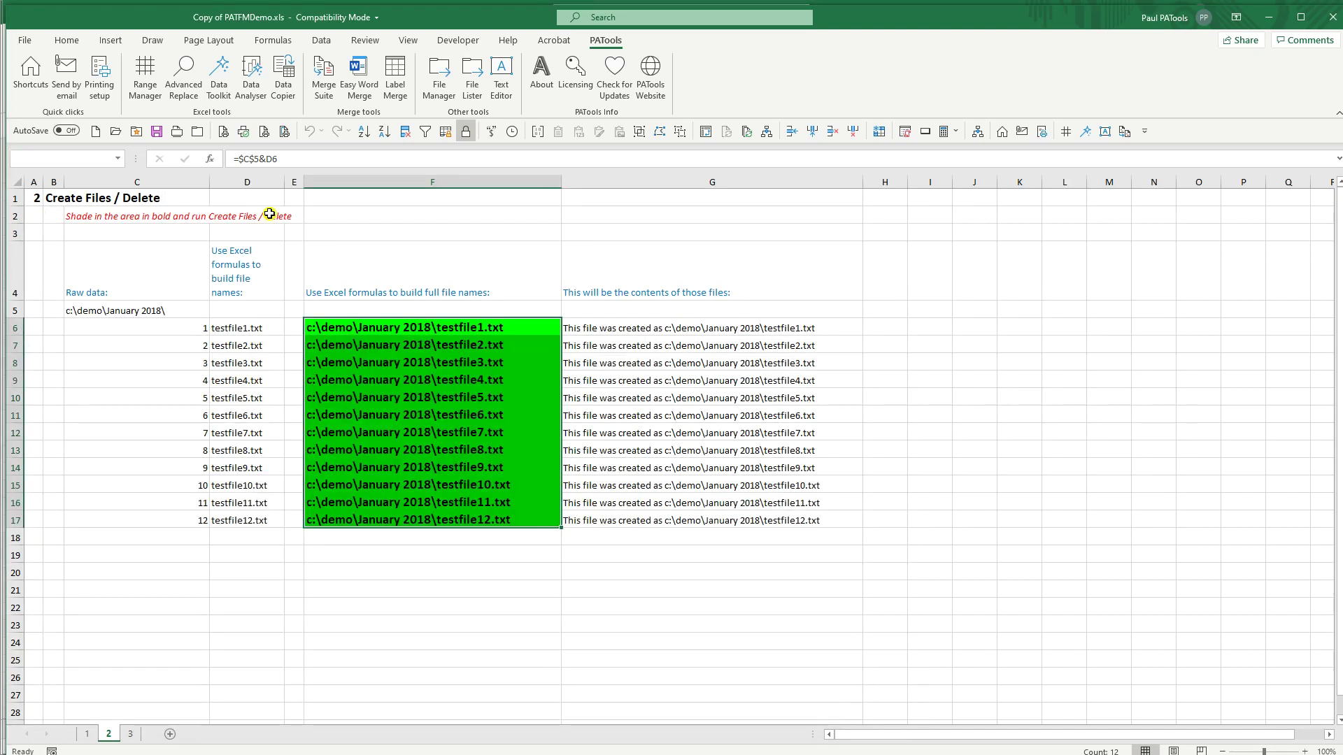
# Step: Copy sheet 2's base path c:\demo\January 2018\ into C5 on sheet 3
pyautogui.click(131, 734)
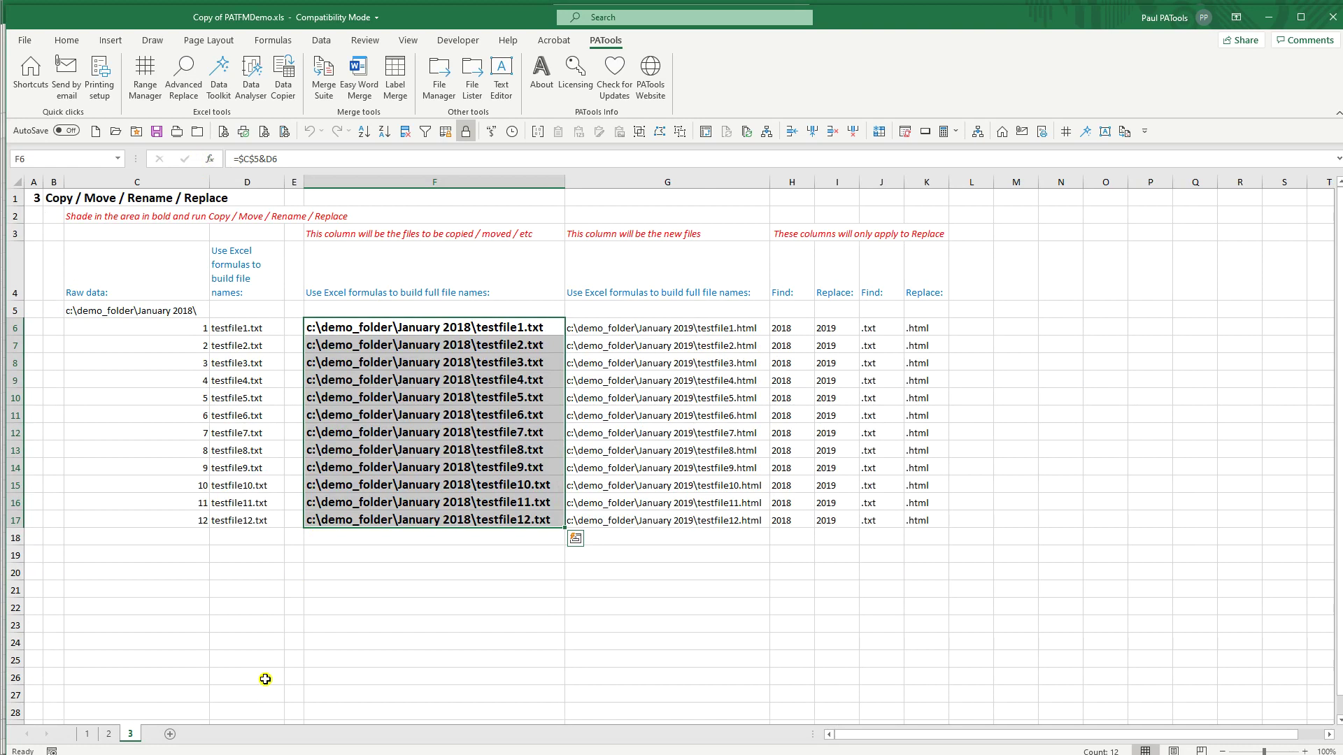
pyautogui.click(348, 332)
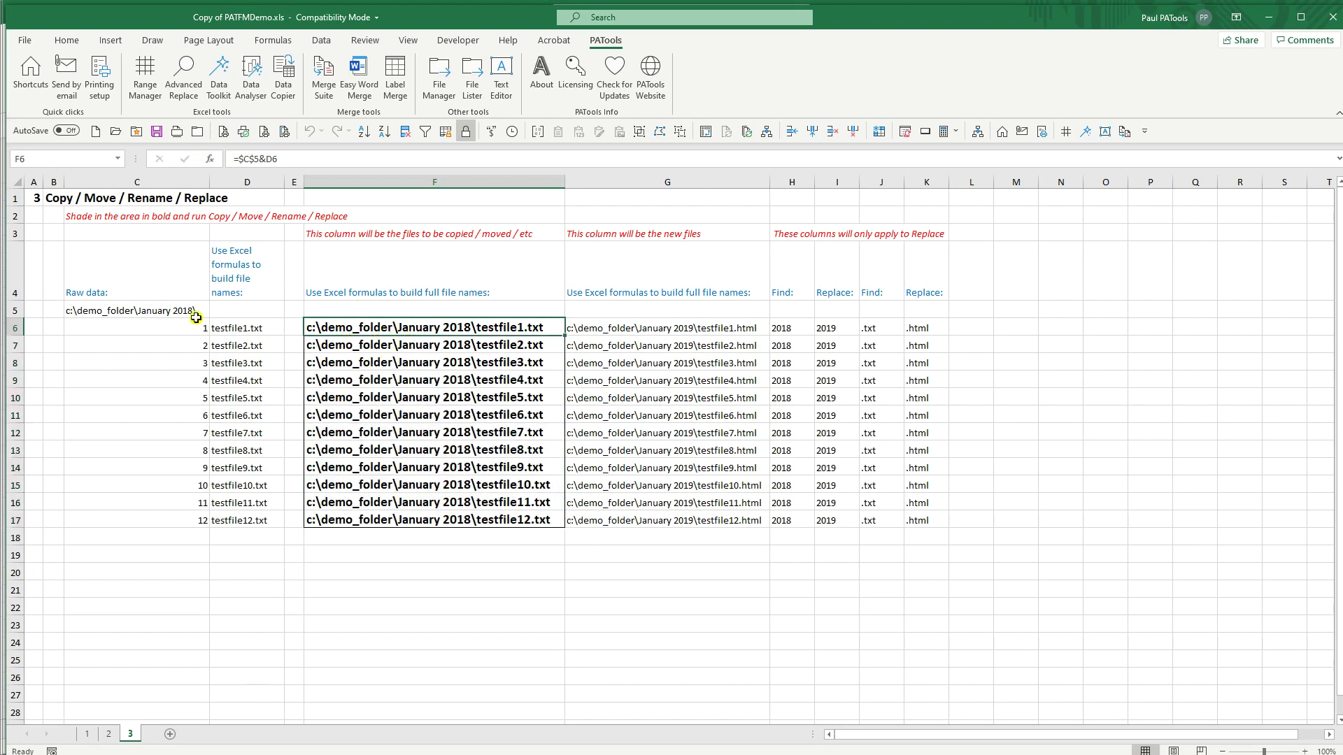
pyautogui.click(158, 312)
pyautogui.click(111, 734)
pyautogui.click(133, 315)
pyautogui.hotkey('ctrl', 'c')
pyautogui.click(131, 734)
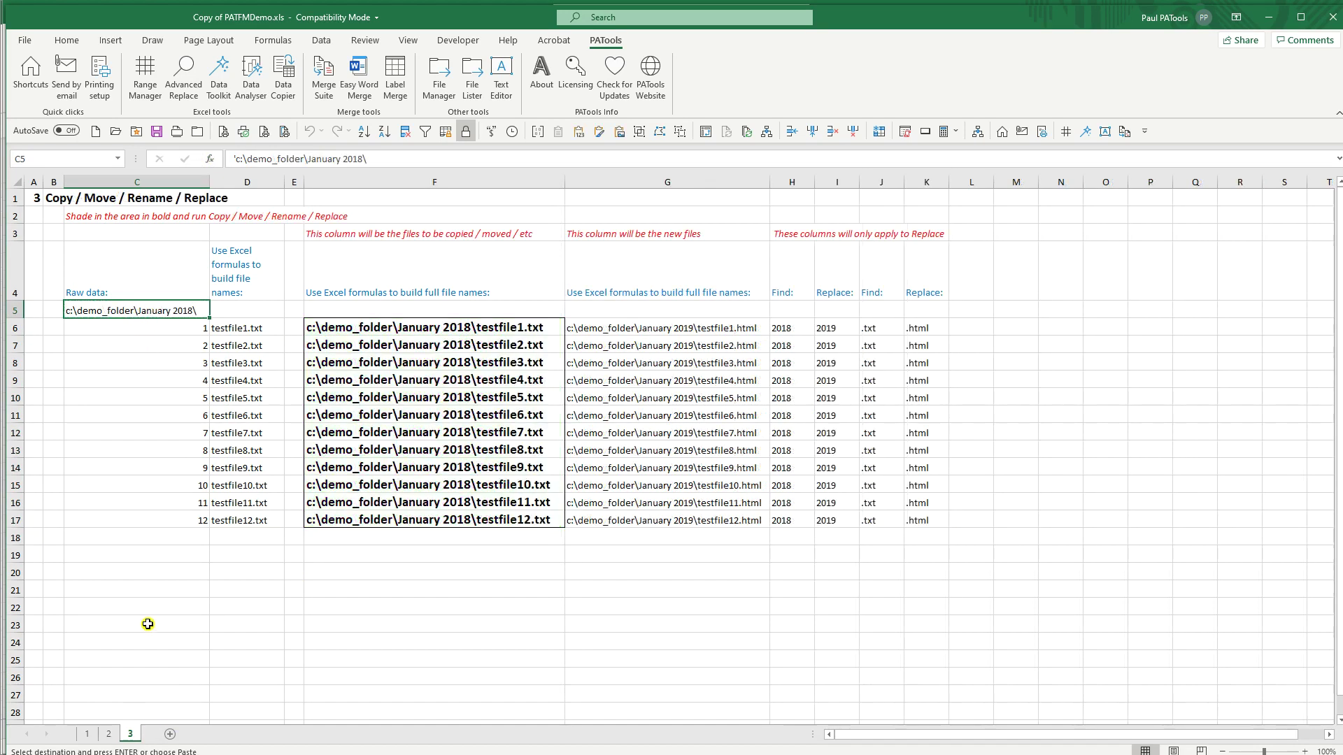
pyautogui.hotkey('ctrl', 'v')
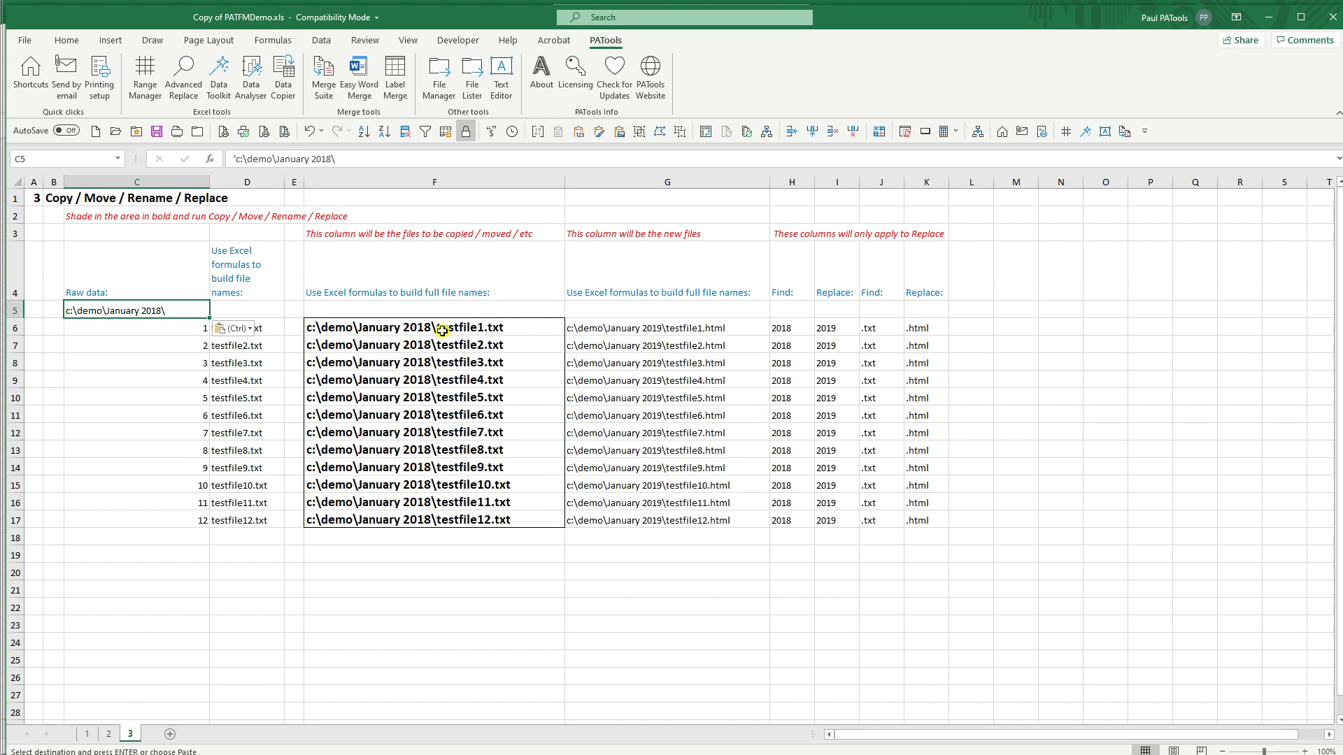
# Step: Select the file names in F6:F17 and open the PATools File Manager
pyautogui.click(442, 331)
pyautogui.keyDown('shift'); pyautogui.click(392, 521); pyautogui.keyUp('shift')
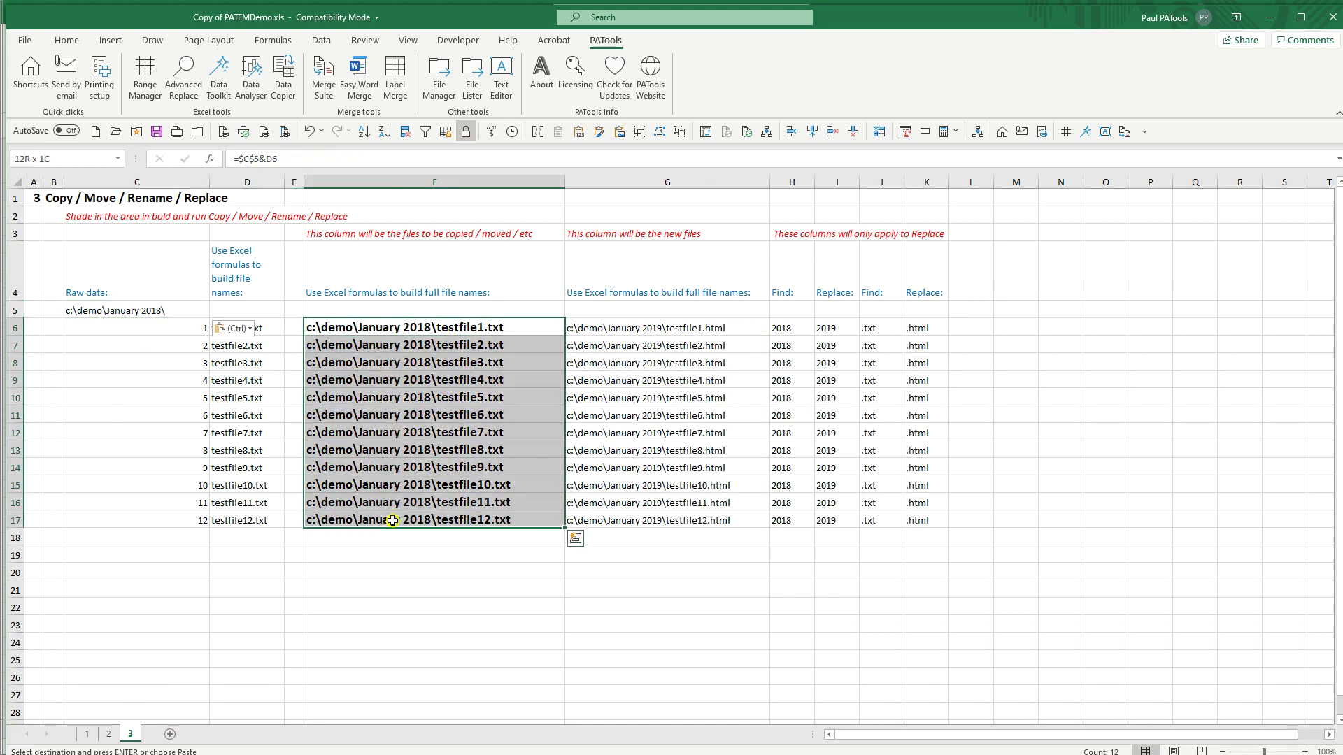
pyautogui.press('Escape')
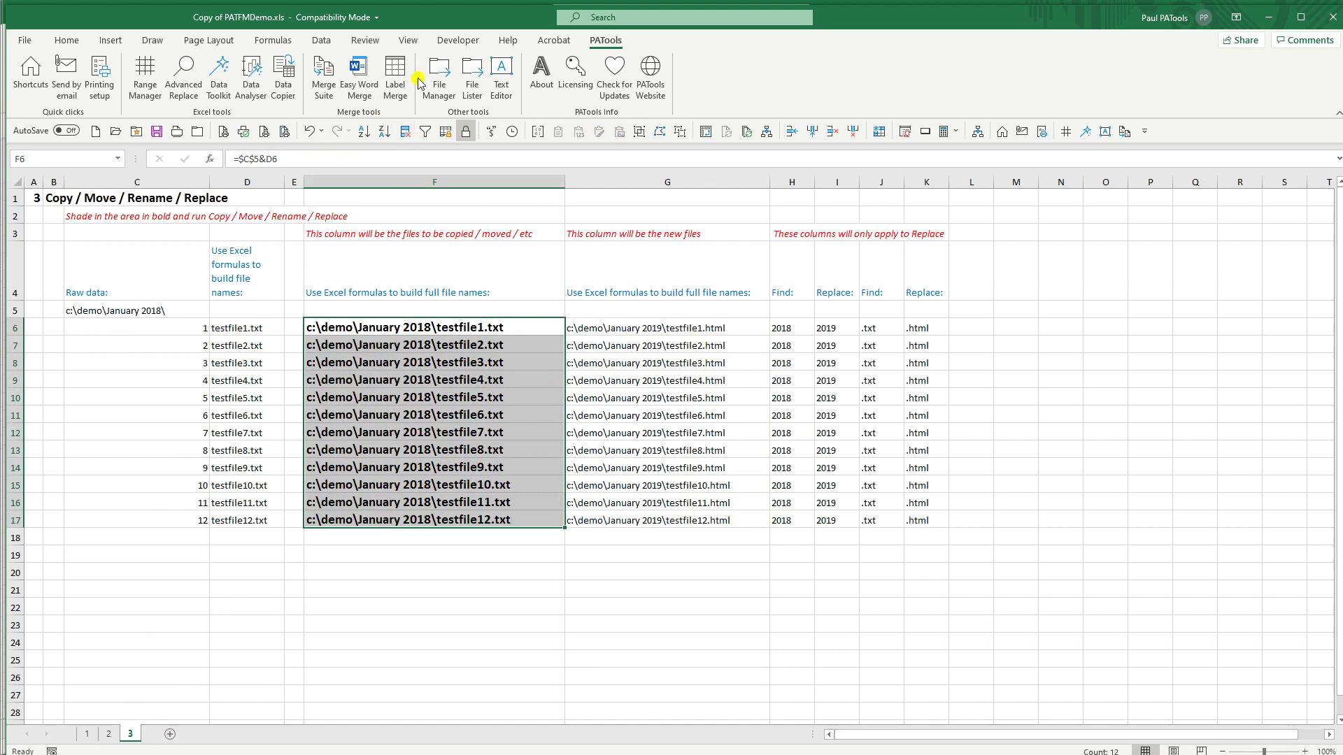
pyautogui.click(439, 77)
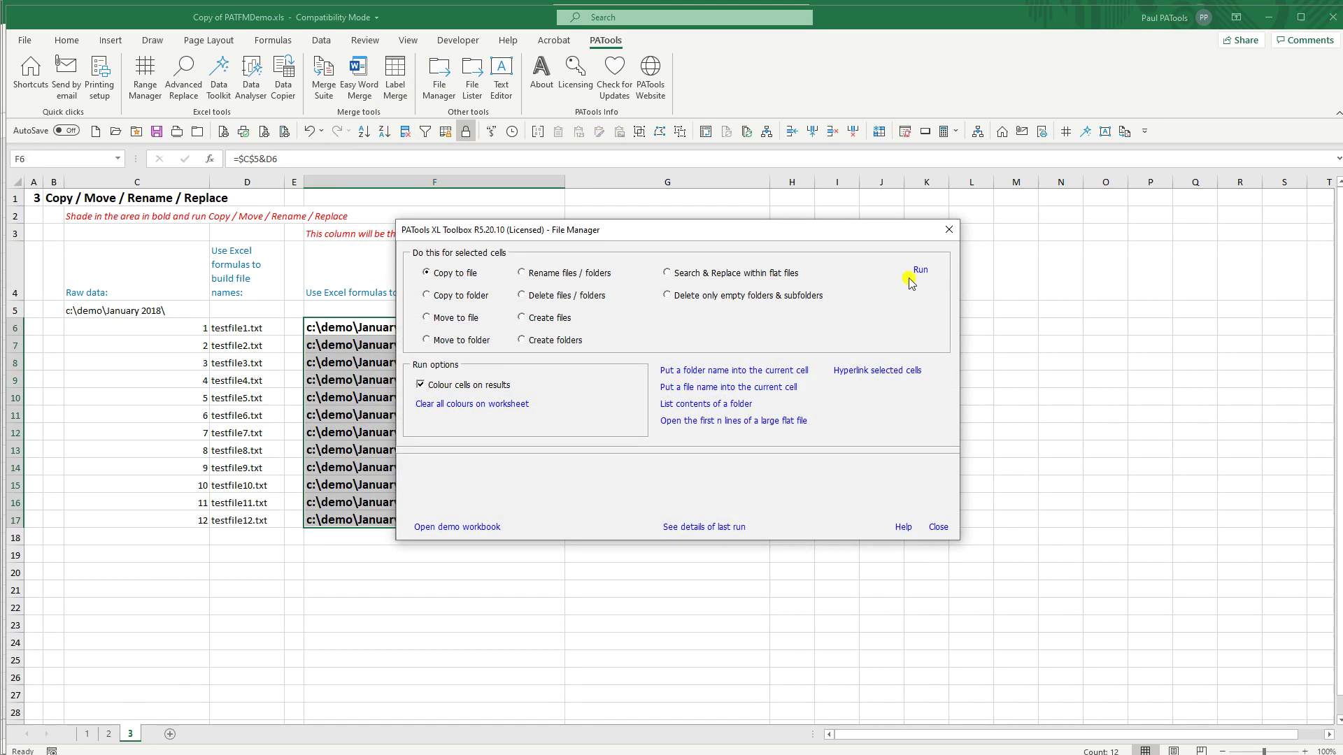
# Step: Run Copy to file on the 12 selected cells, confirming the prompts, then close the dialogs
pyautogui.click(918, 271)
pyautogui.click(651, 420)
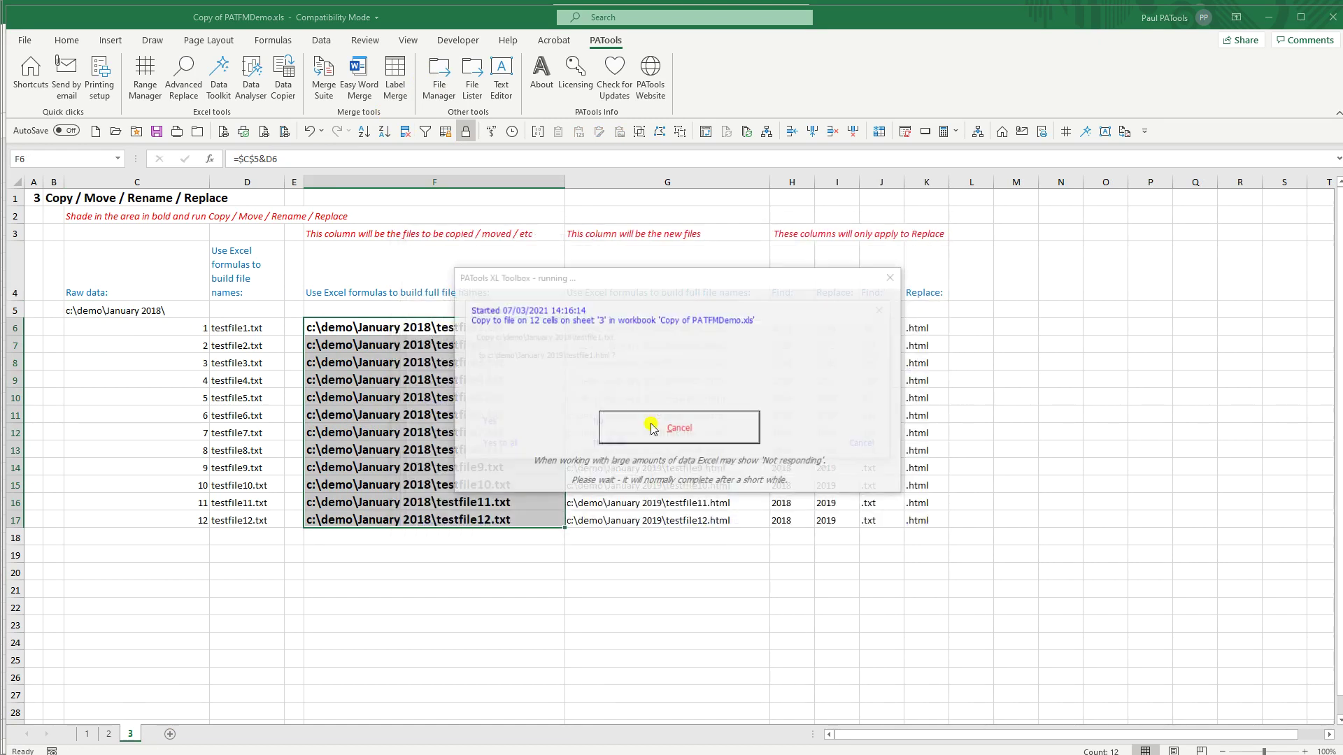
pyautogui.click(506, 446)
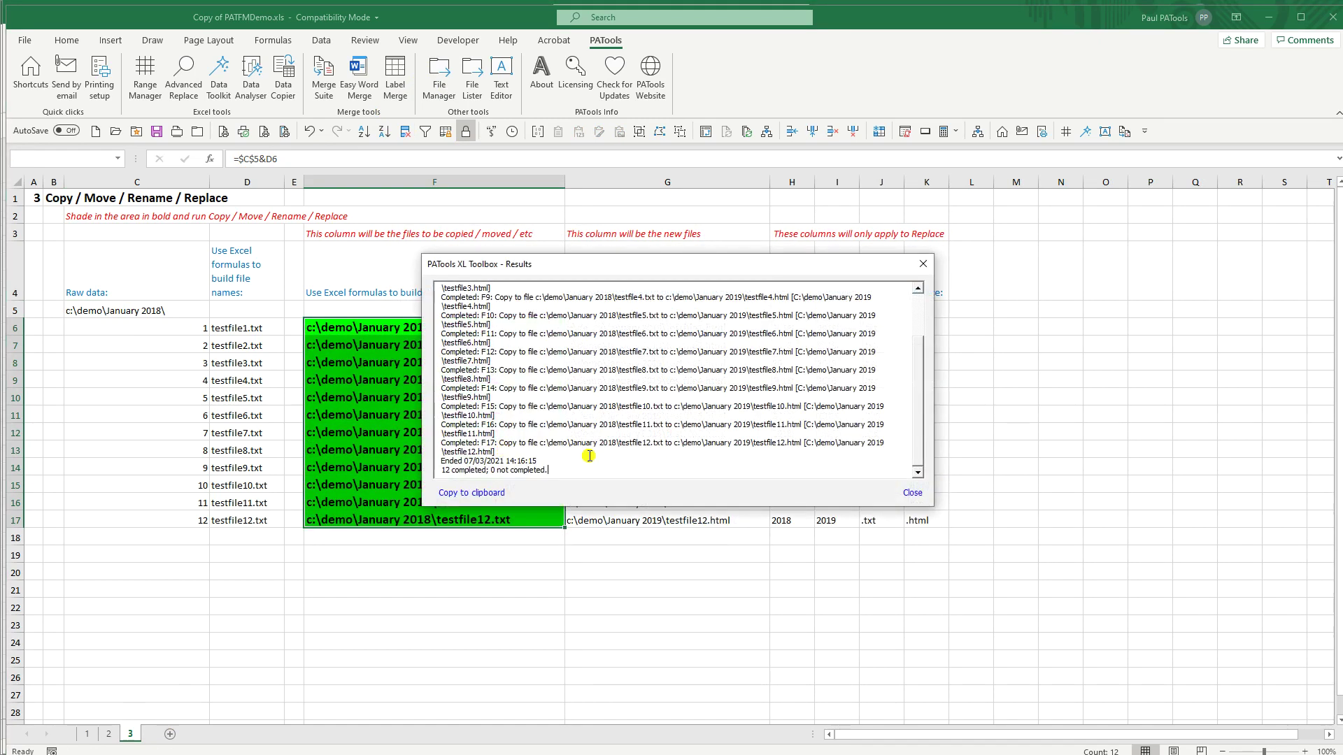
pyautogui.click(915, 498)
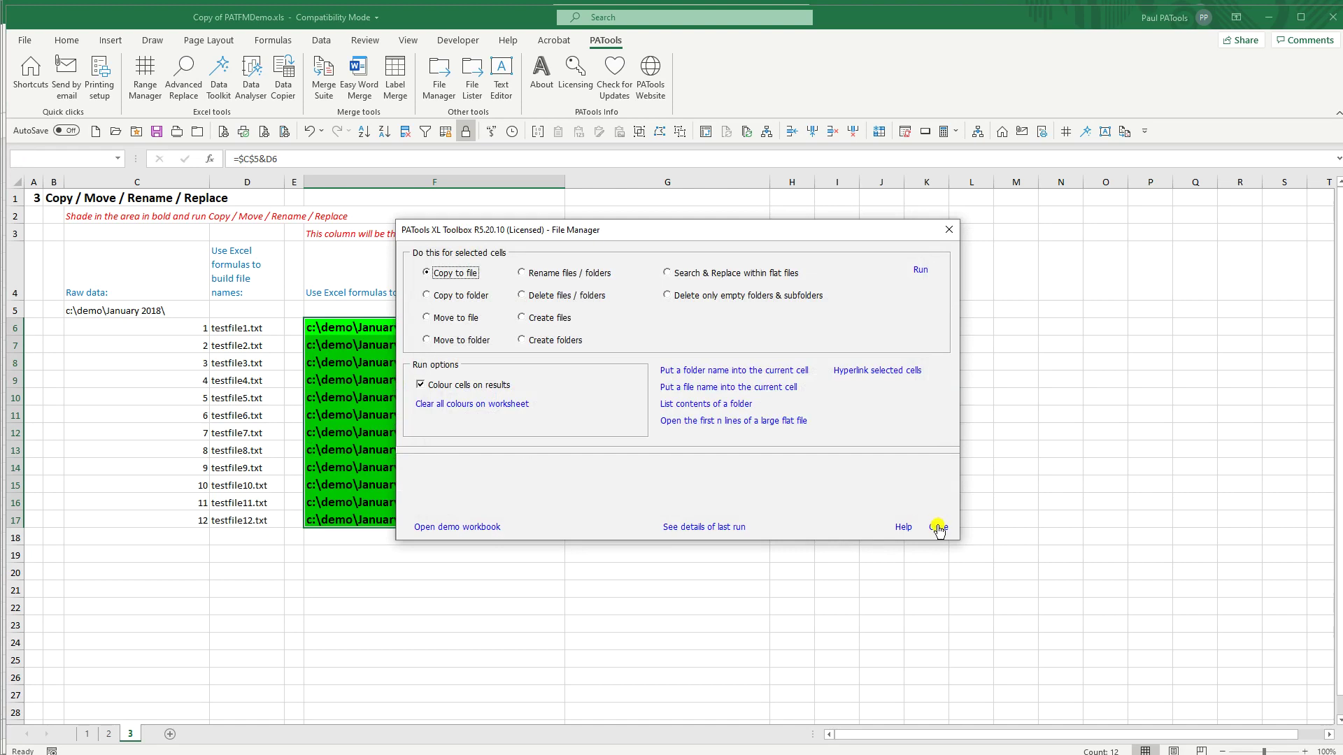
pyautogui.click(938, 526)
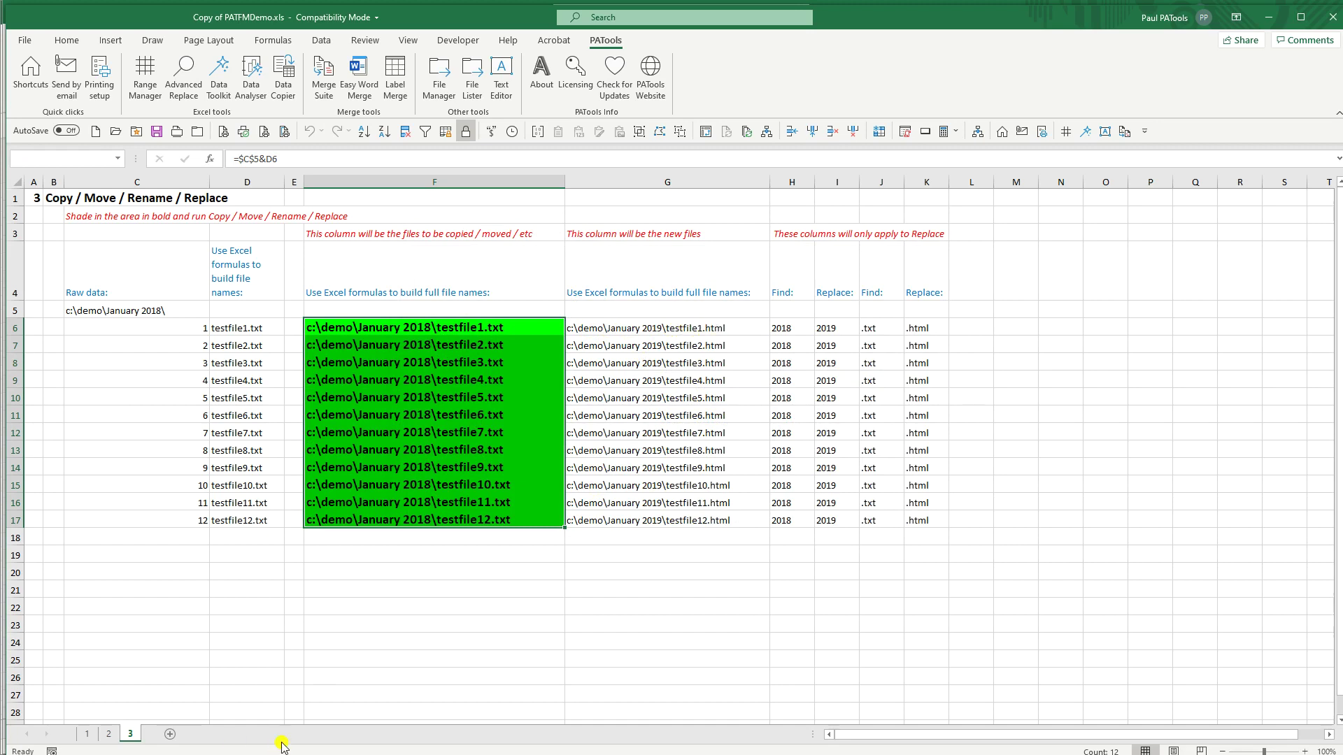
# Step: In File Explorer, open C:\demo\January 2019 to see testfile1–12.html
pyautogui.hotkey('alt', 'Tab')
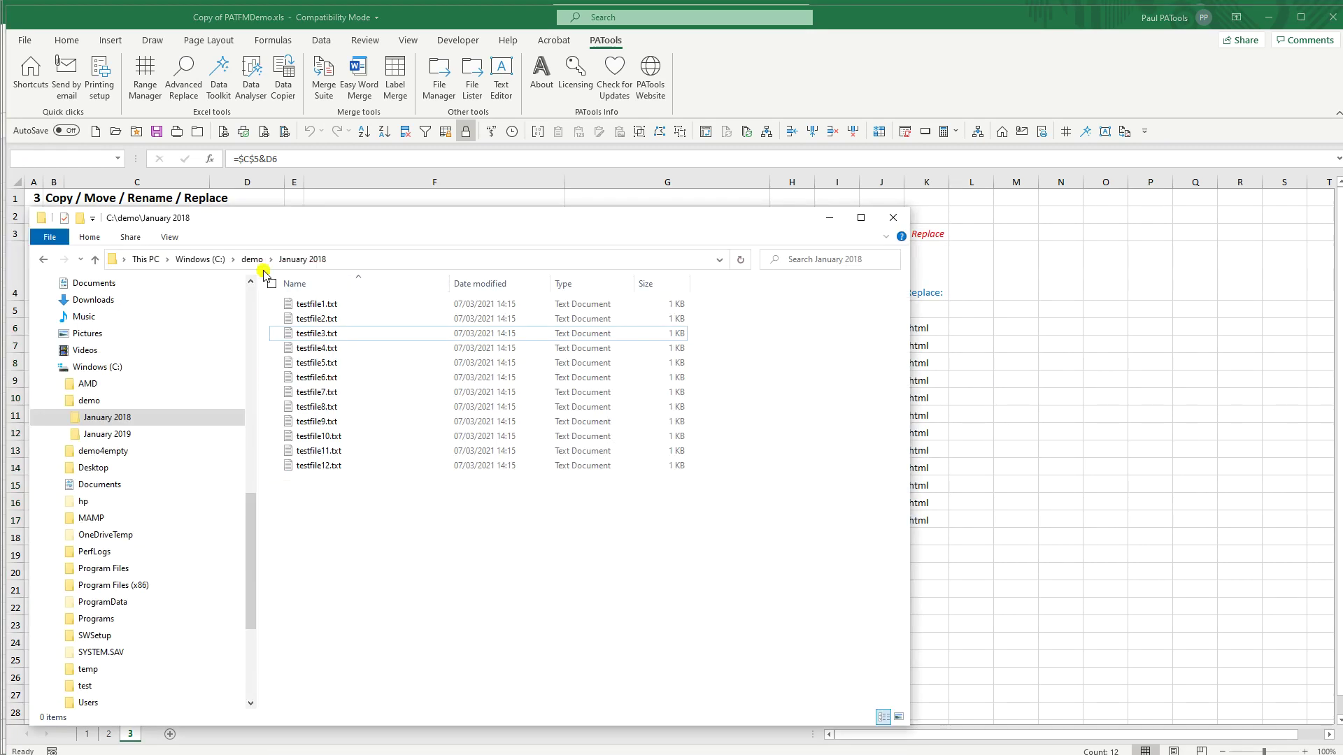
pyautogui.click(250, 266)
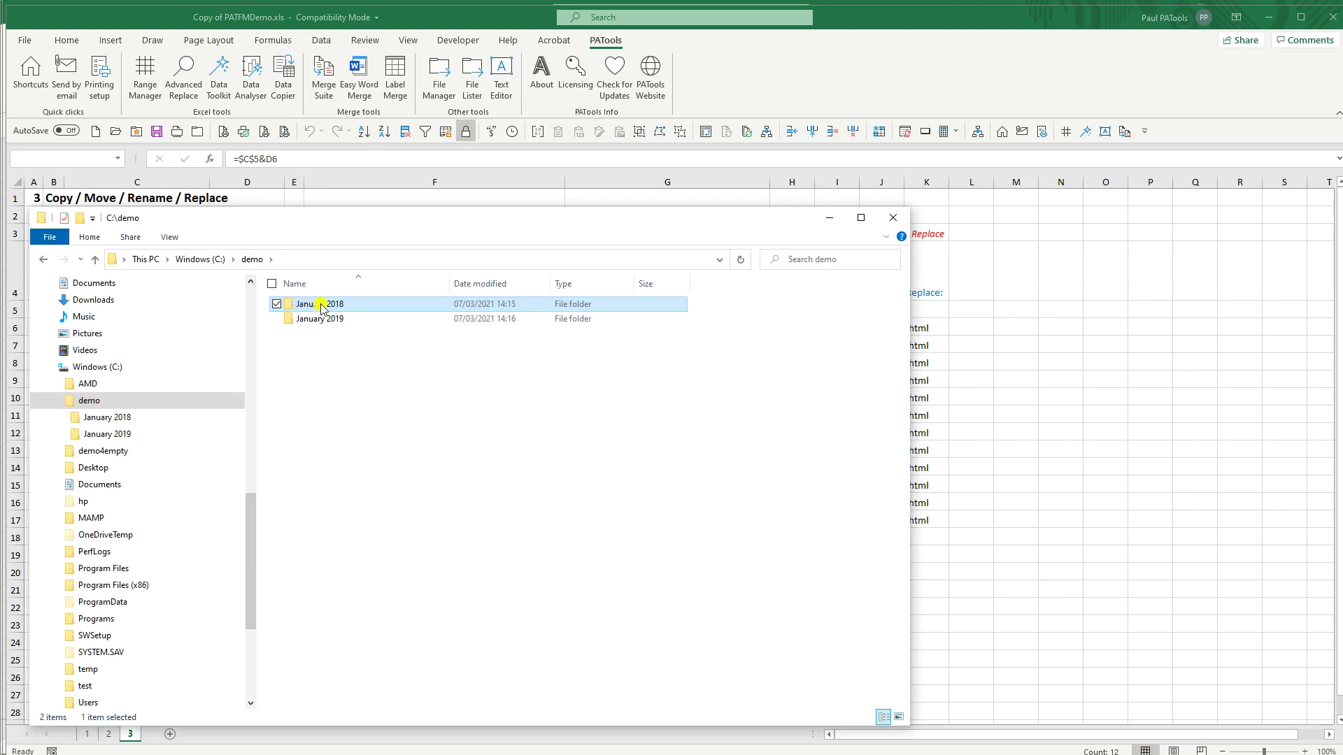
pyautogui.doubleClick(317, 322)
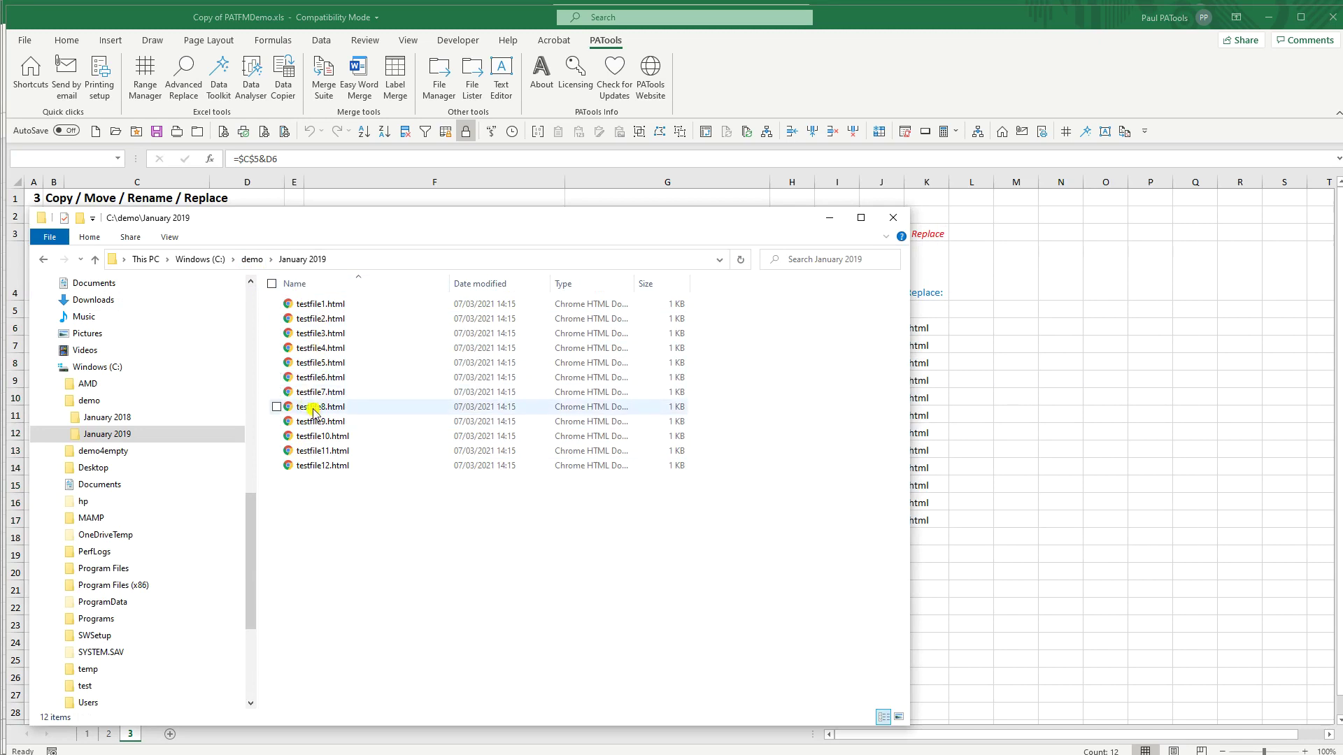
# Step: View testfile3.html in Notepad, then minimize Explorer back to Excel
pyautogui.click(317, 338)
pyautogui.rightClick(317, 334)
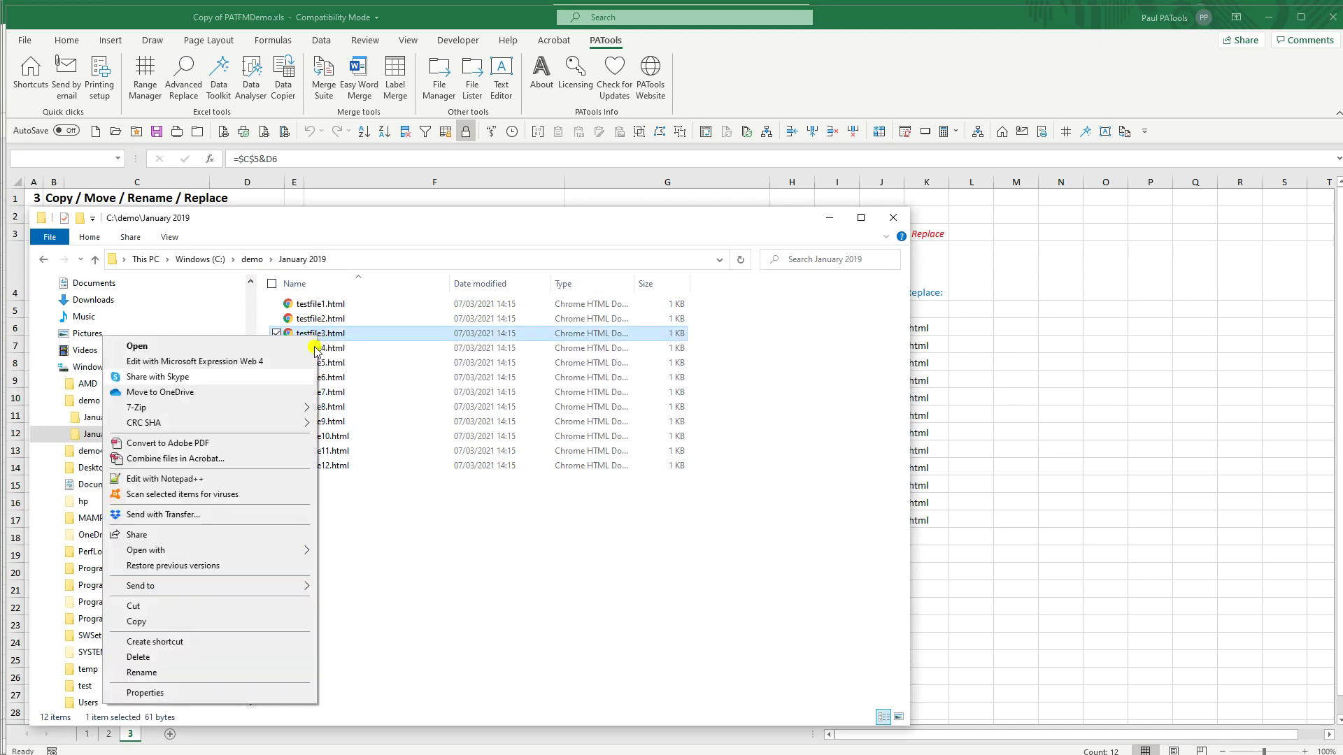
pyautogui.moveTo(231, 550)
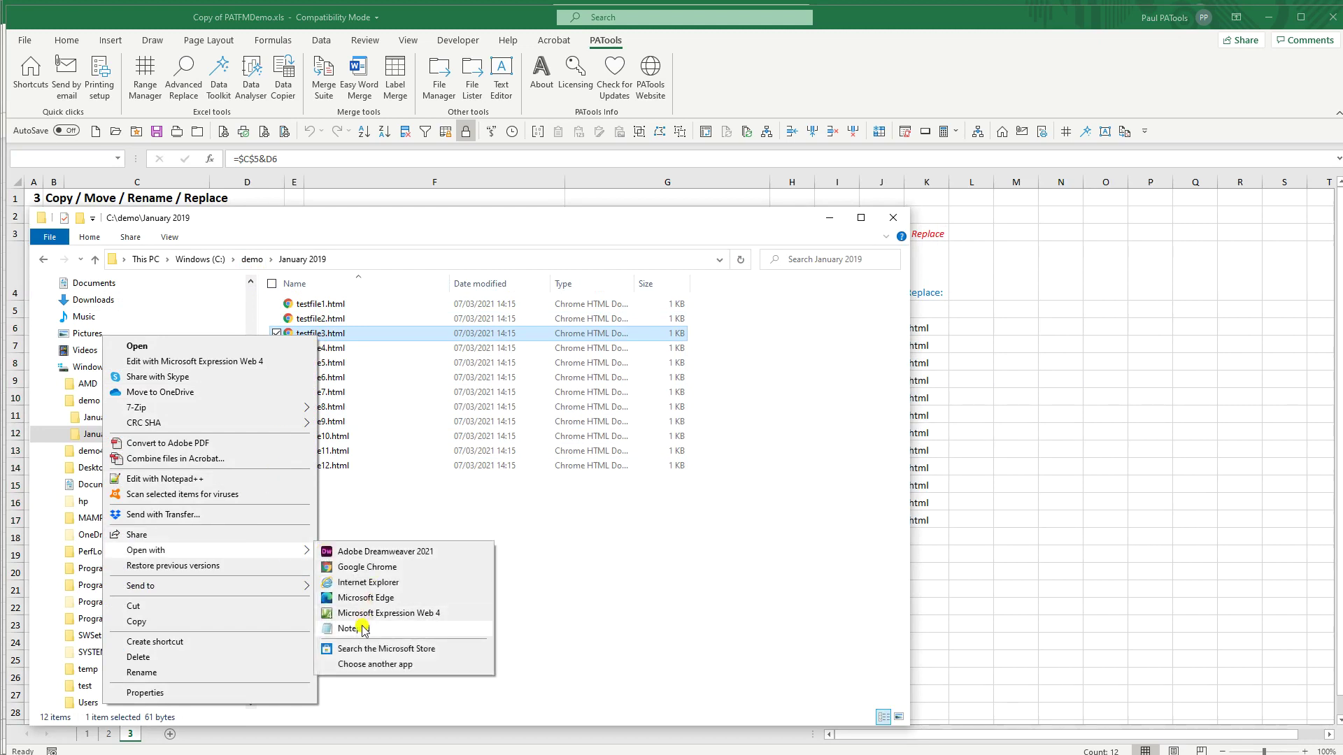
pyautogui.click(344, 628)
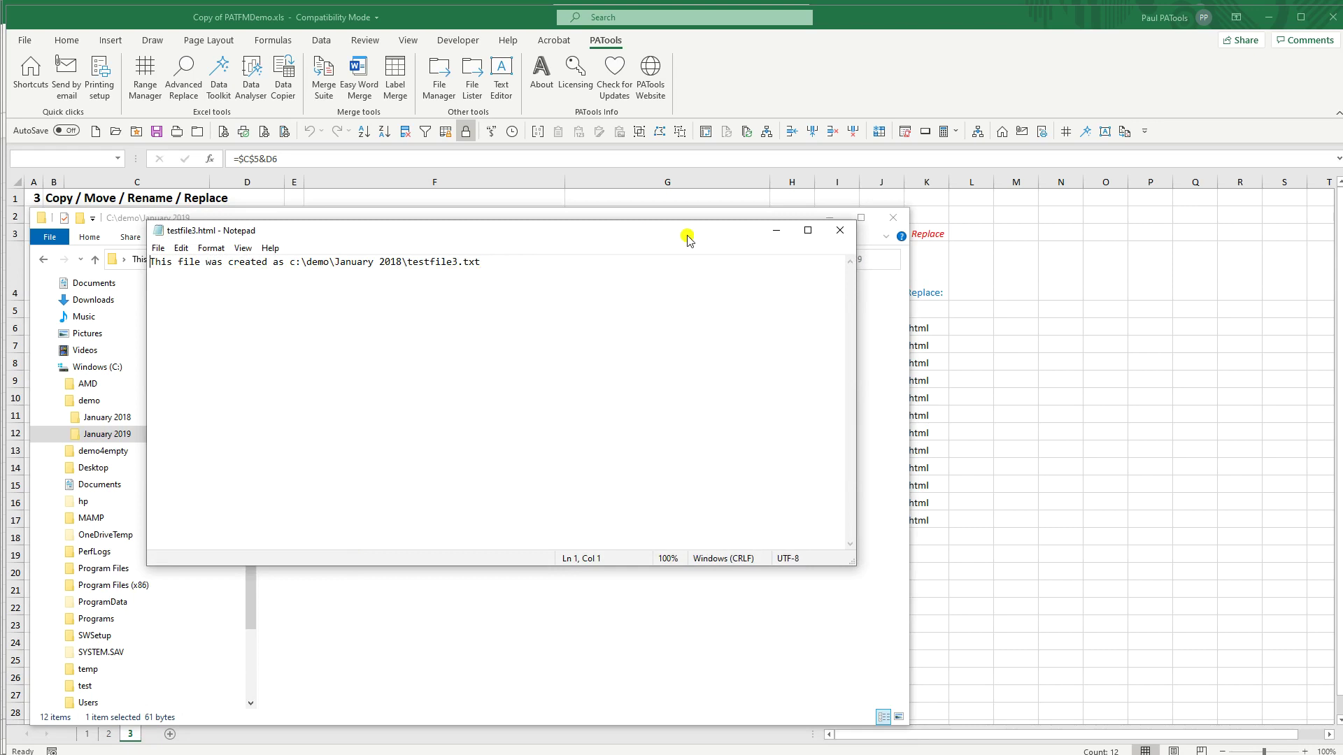
pyautogui.click(840, 231)
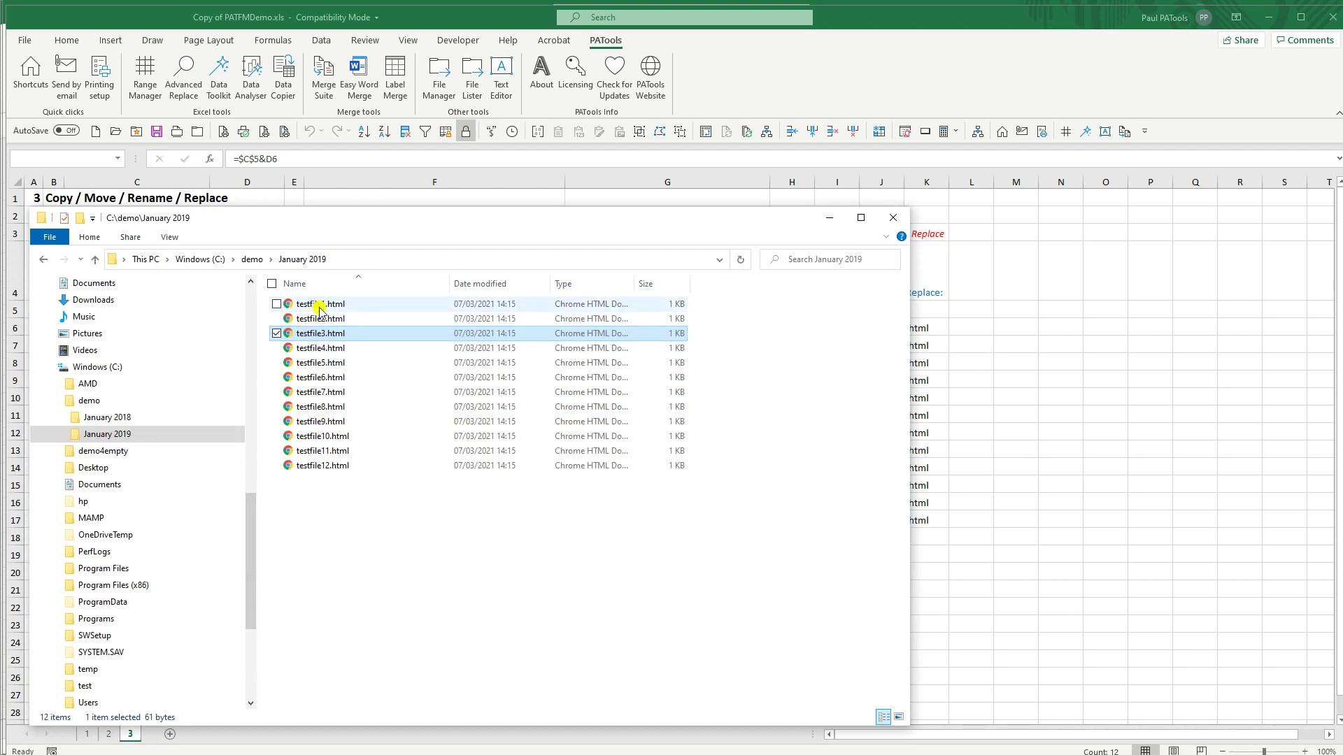
pyautogui.click(829, 219)
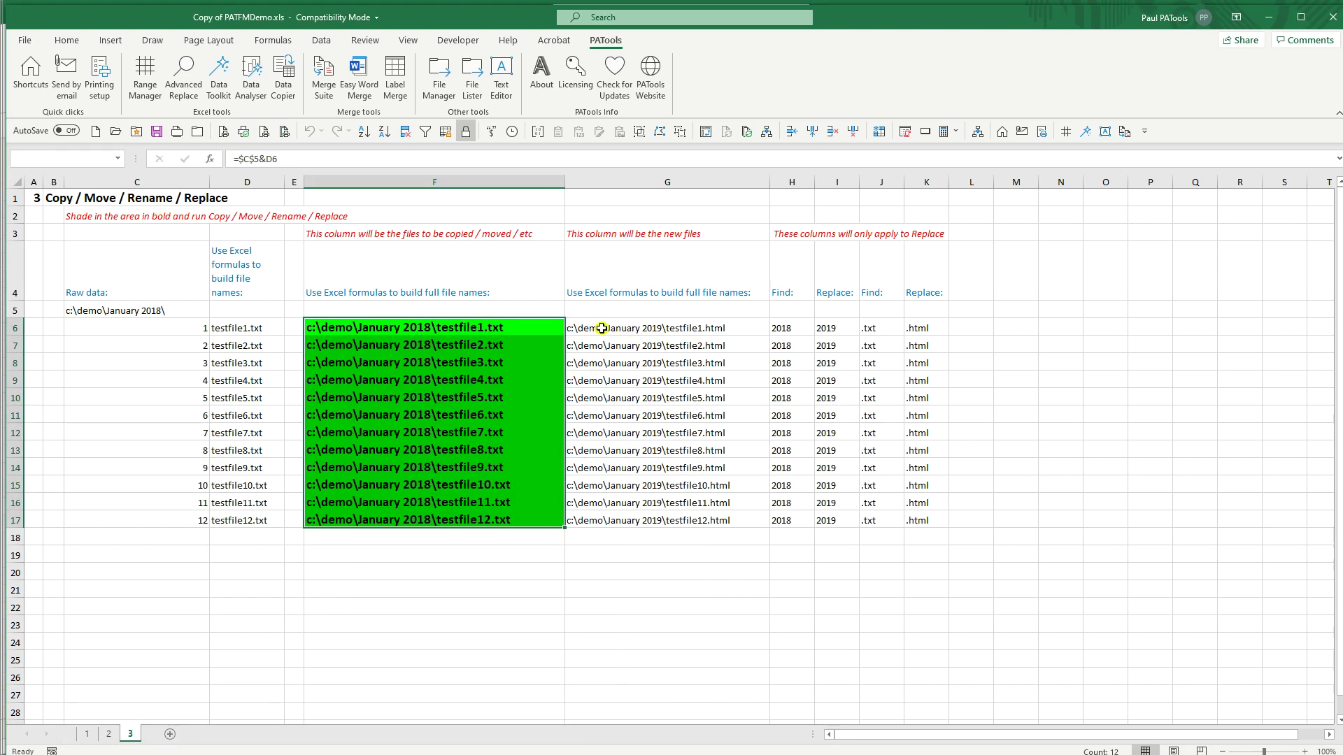
# Step: Inspect the F6 and G6 path formulas, briefly opening and closing the File Manager
pyautogui.click(508, 330)
pyautogui.click(606, 329)
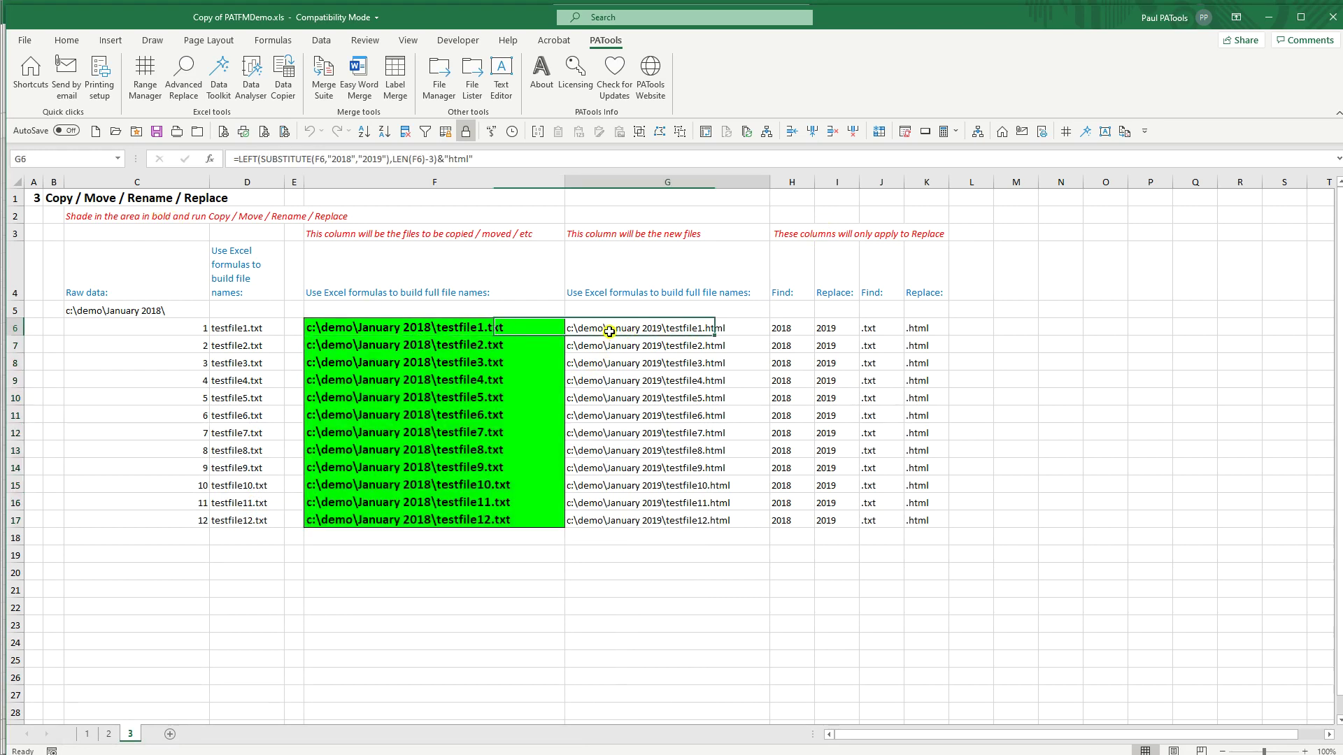
pyautogui.click(461, 328)
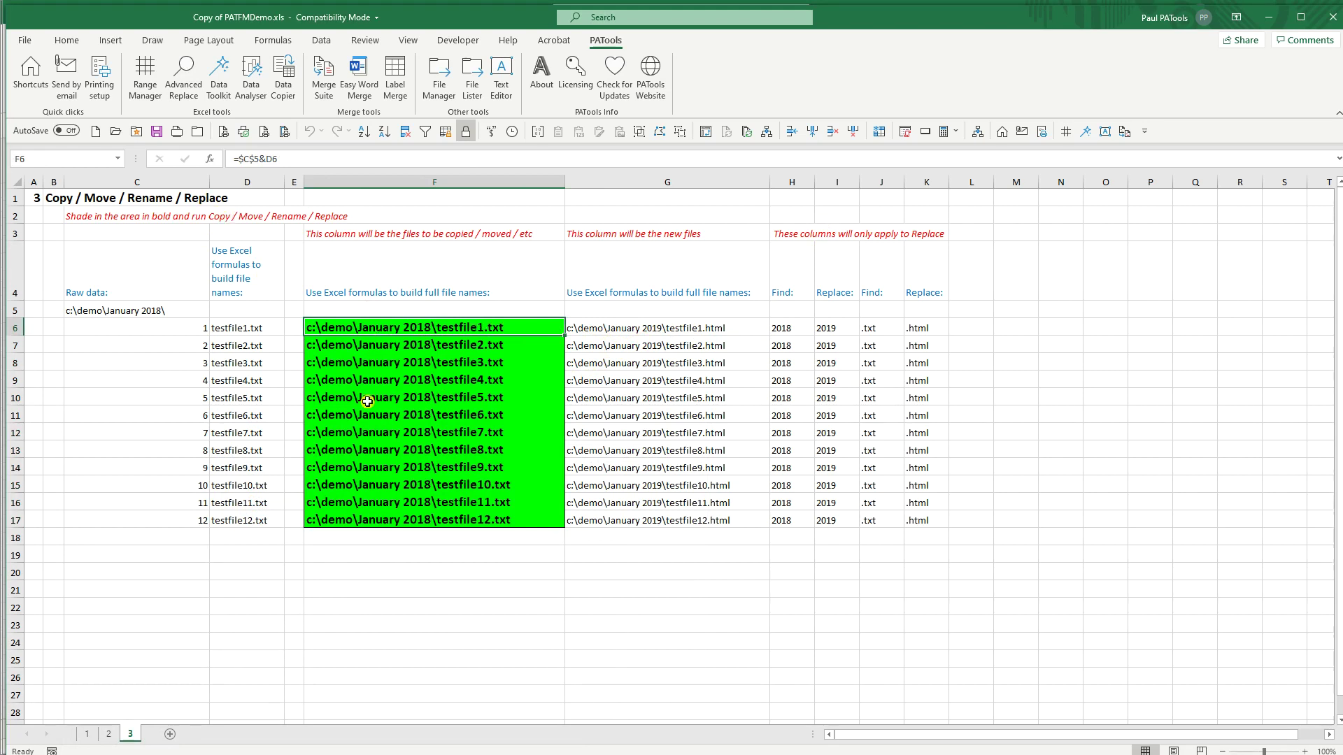
pyautogui.keyDown('shift'); pyautogui.click(441, 526); pyautogui.keyUp('shift')
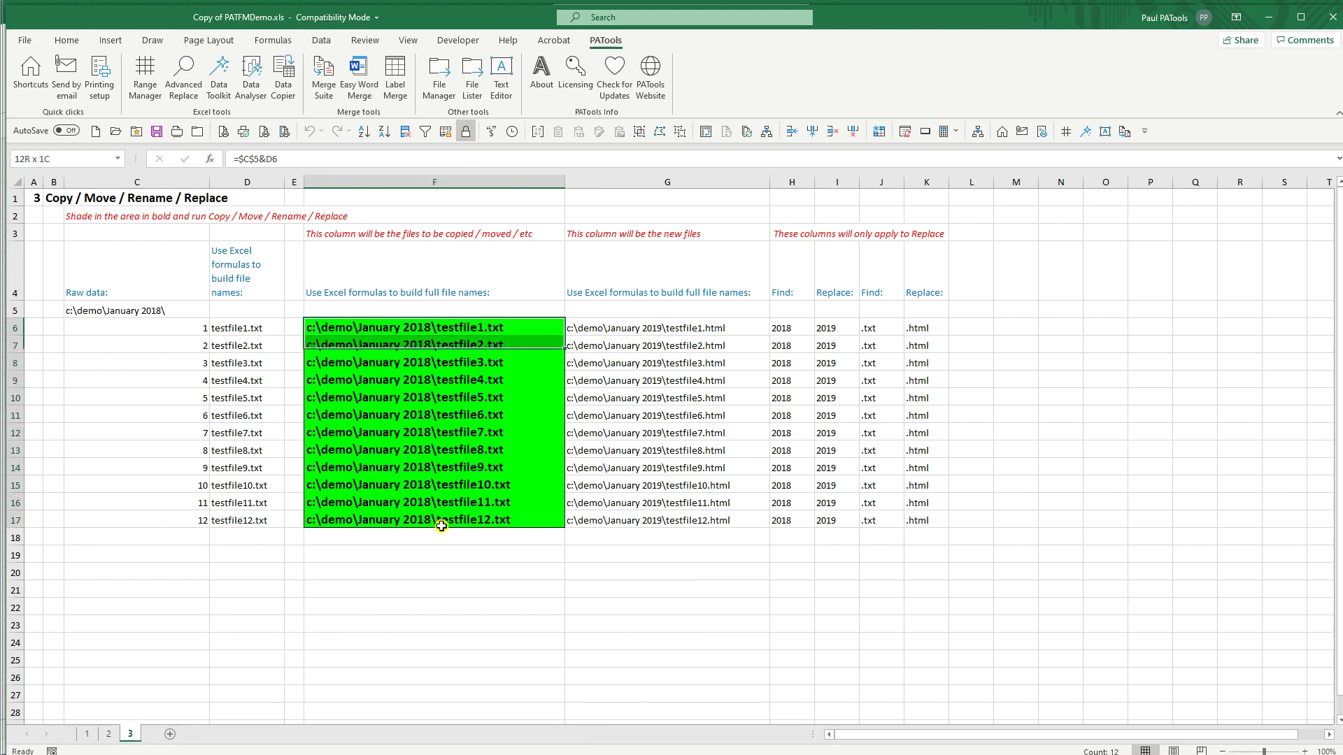
pyautogui.click(443, 75)
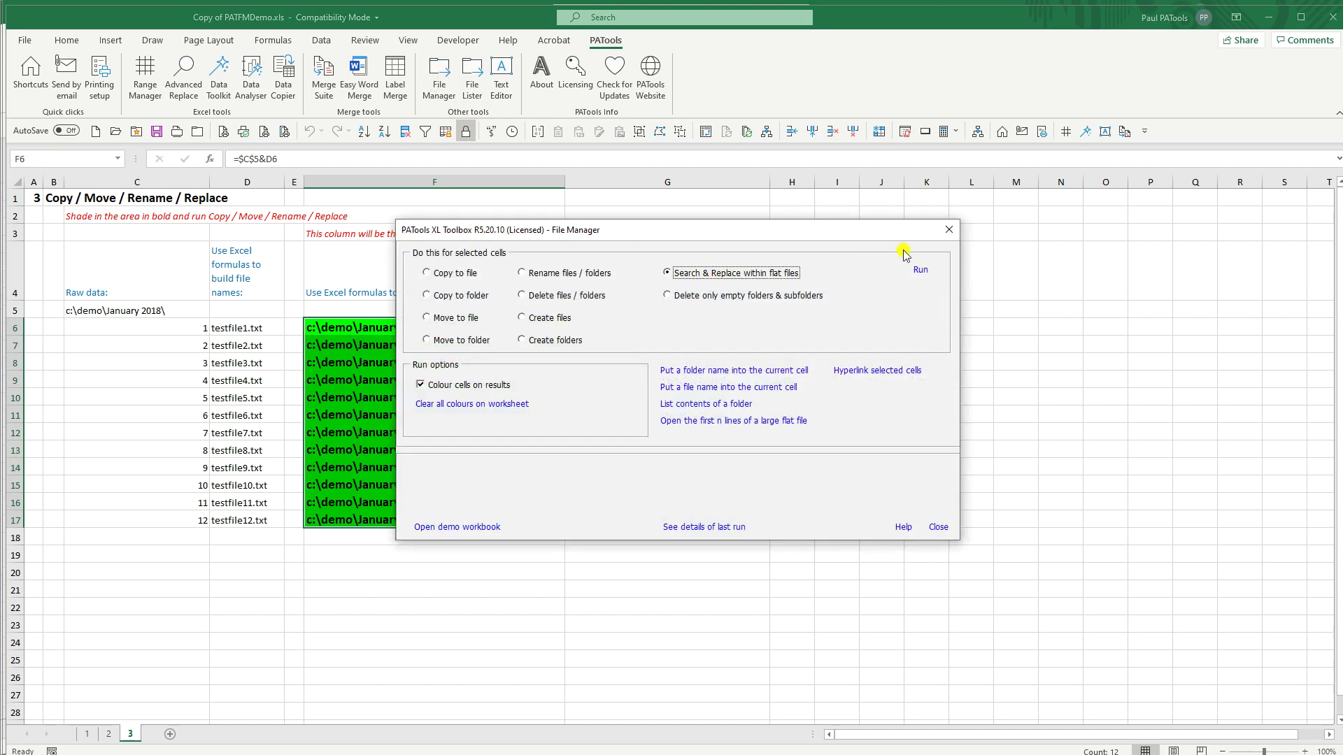
pyautogui.click(938, 527)
# Step: Review row 6's formulas and Find/Replace values (2018→2019, .txt), then select F6:F17
pyautogui.click(407, 328)
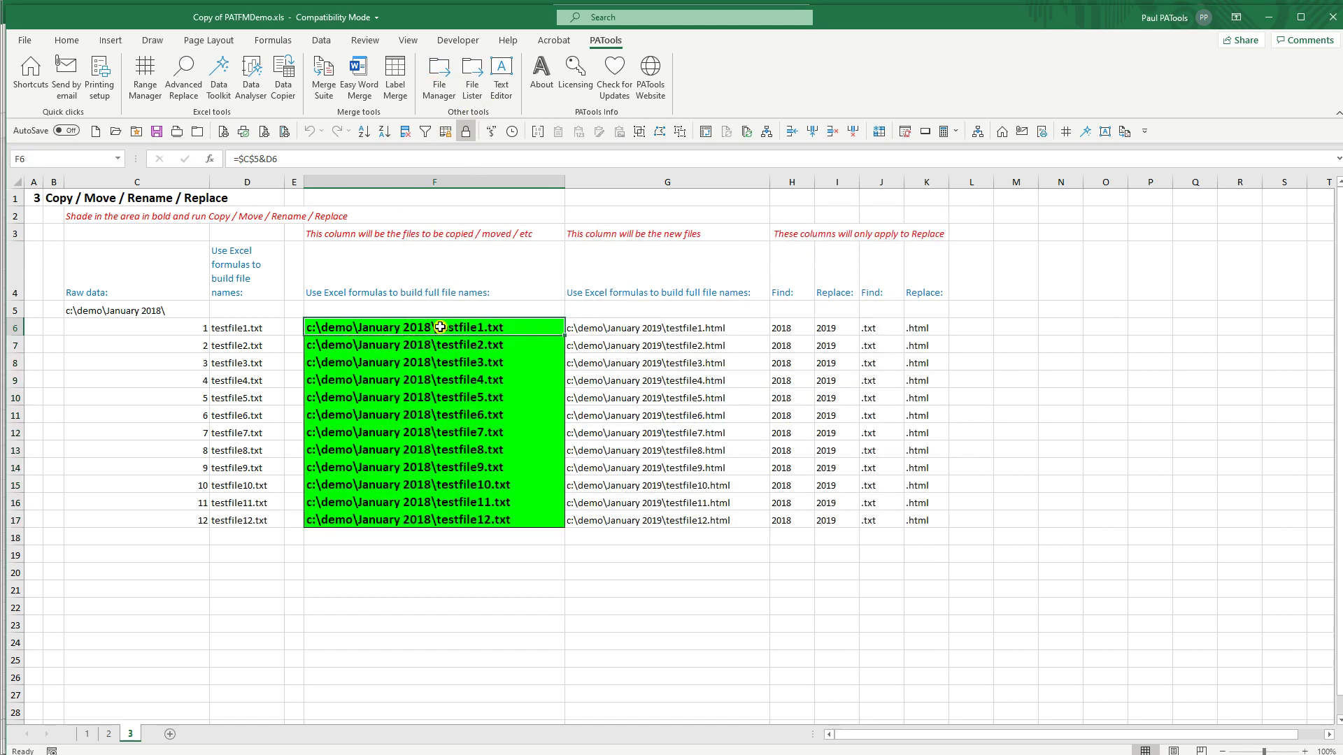
pyautogui.click(606, 329)
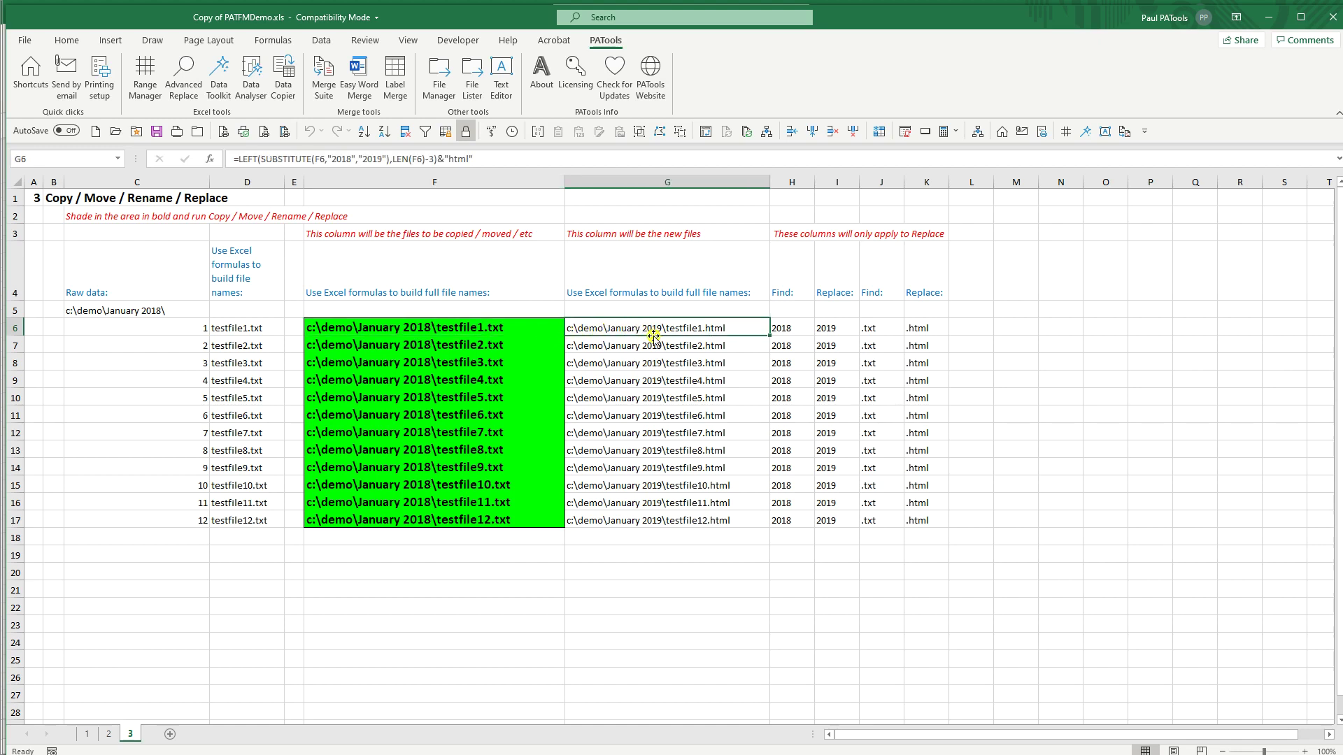
pyautogui.click(500, 326)
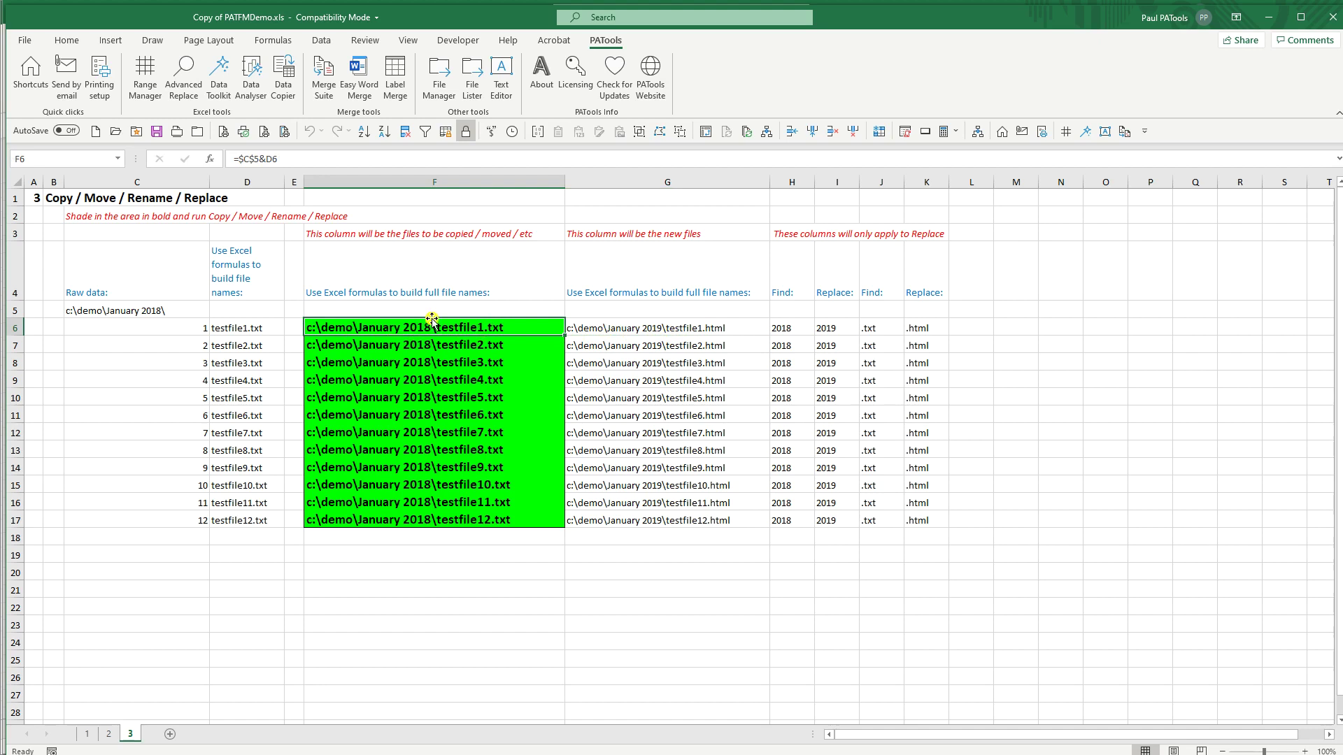
pyautogui.click(628, 334)
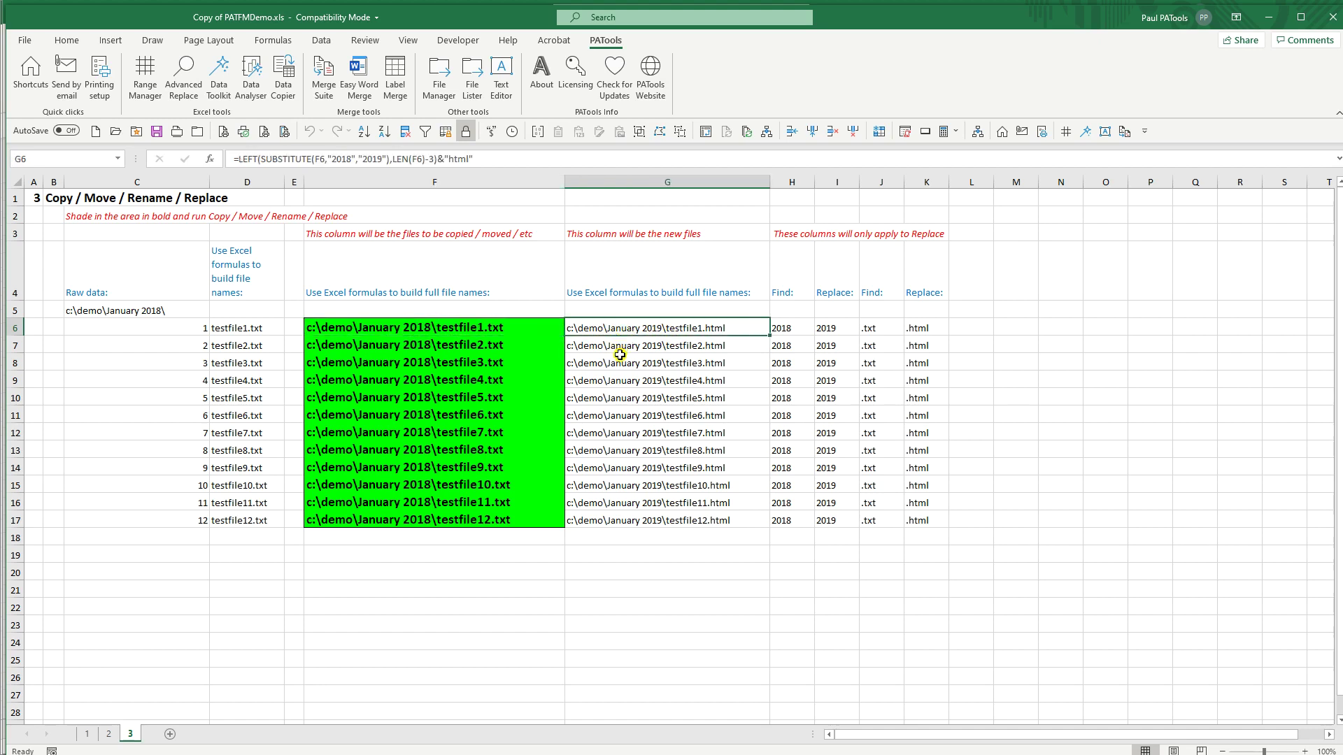
pyautogui.click(783, 328)
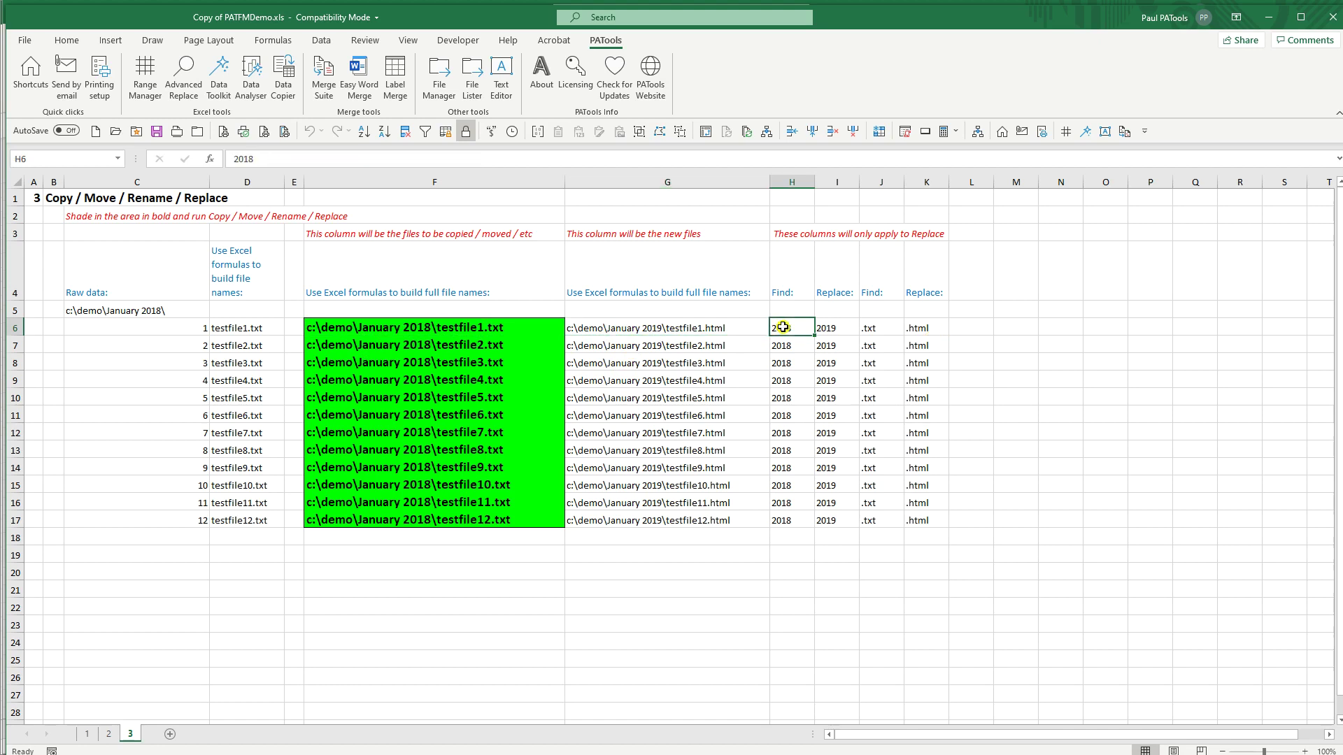
pyautogui.press('Right')
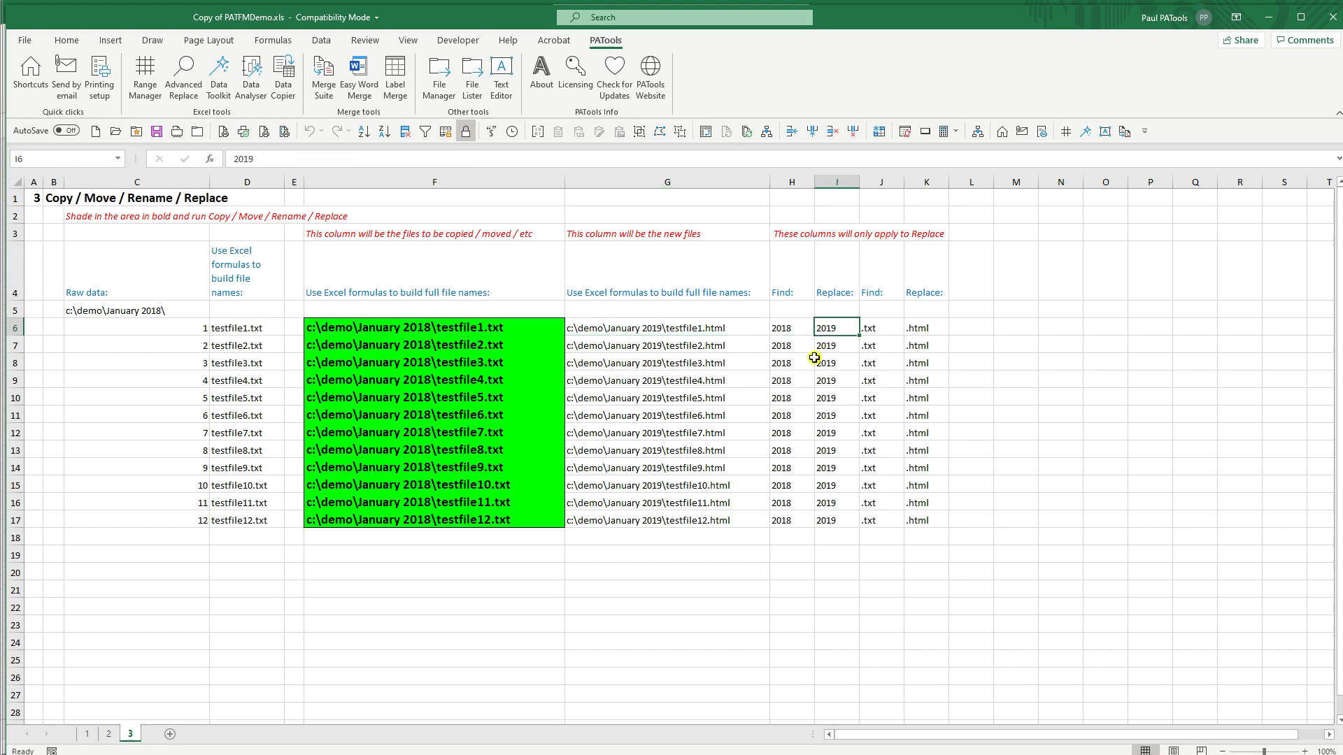
pyautogui.press('Right')
pyautogui.press('Right')
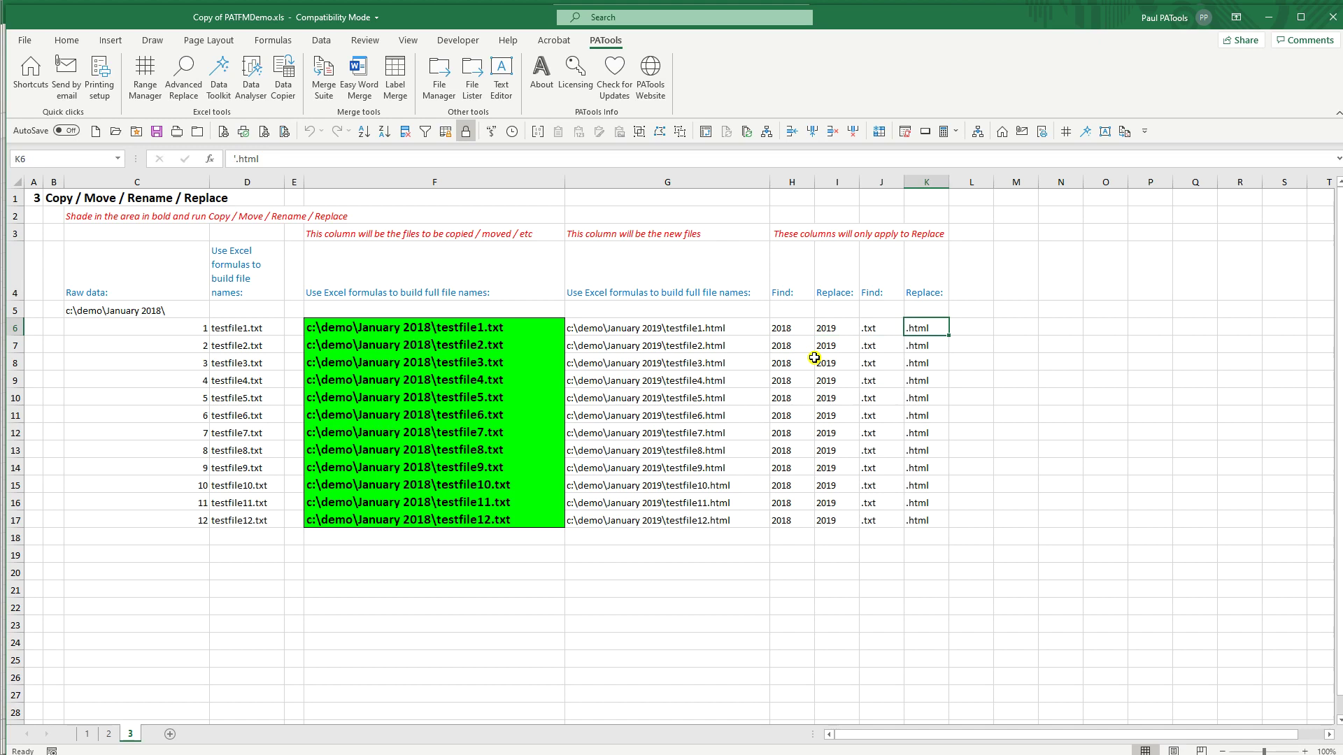
pyautogui.press('Right')
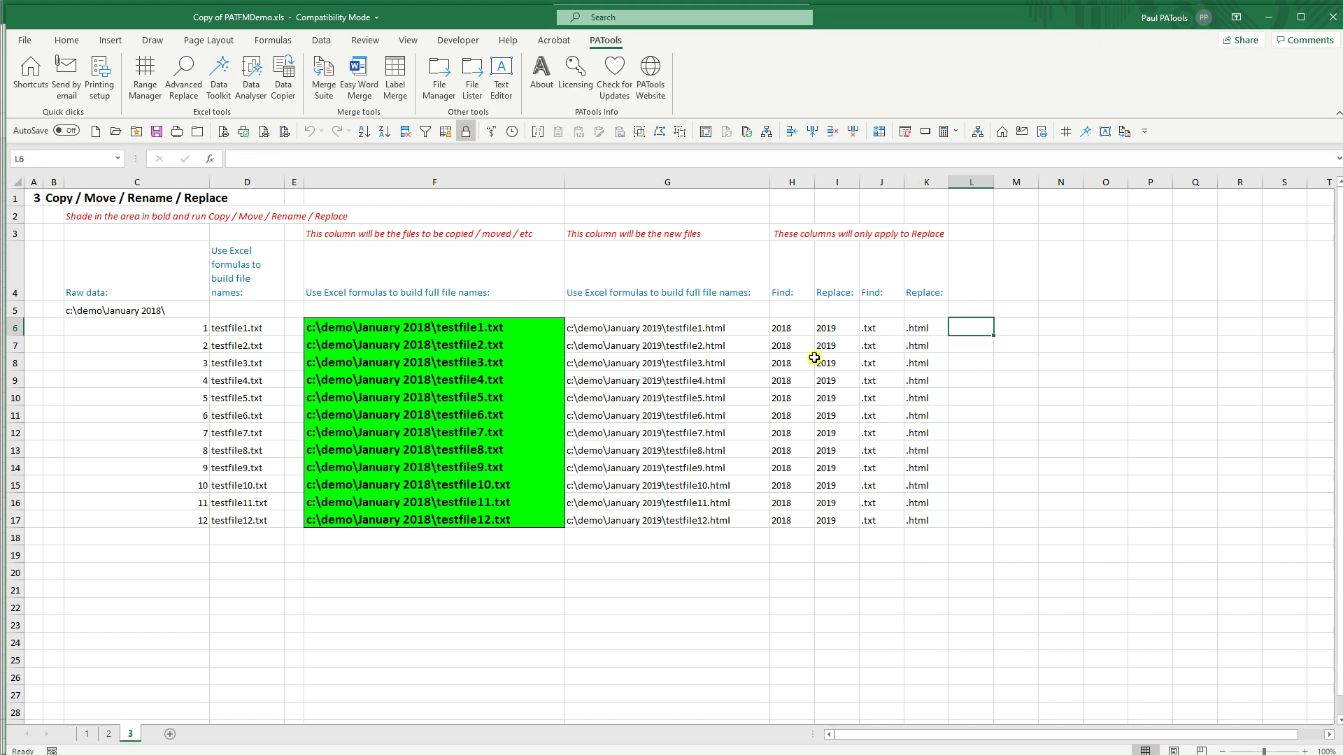
pyautogui.press('Right')
pyautogui.press('Right')
pyautogui.press('Right')
pyautogui.press('Right')
pyautogui.press('Right')
pyautogui.press('Right')
pyautogui.press('Right')
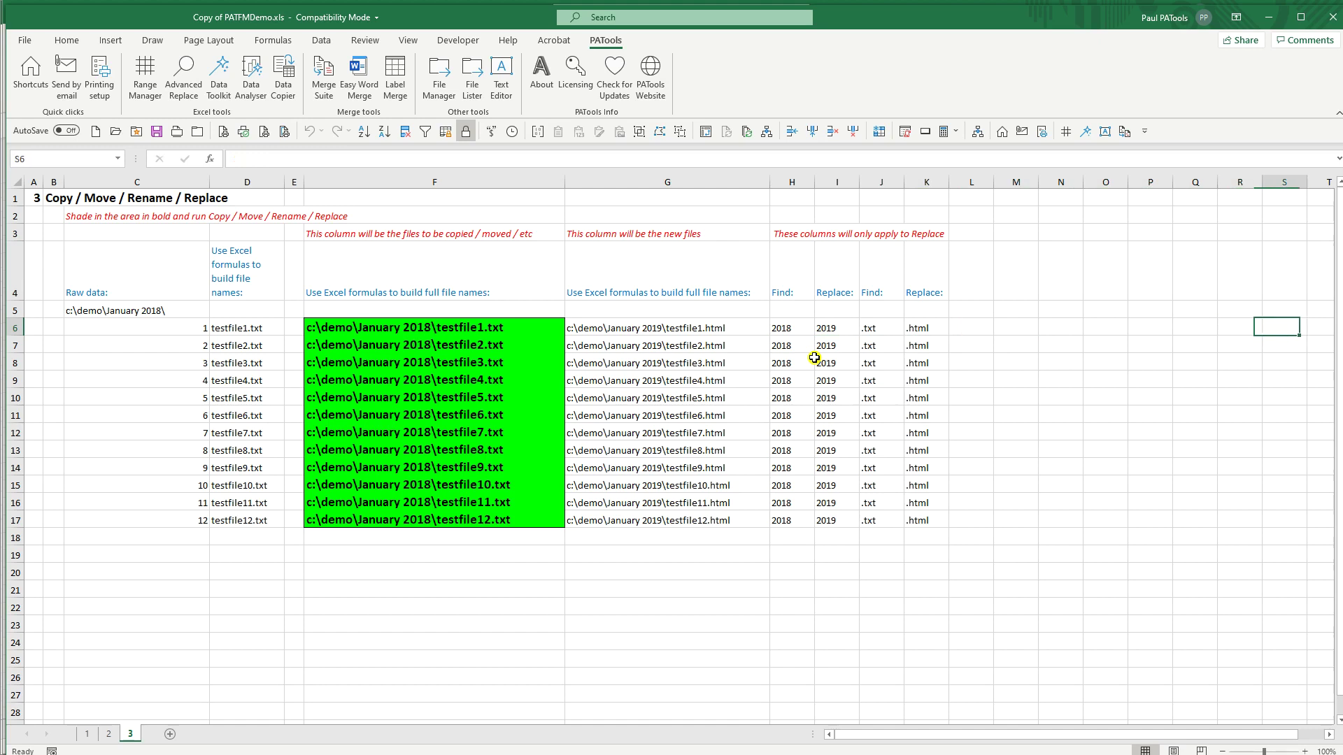
pyautogui.press('Left')
pyautogui.press('Left')
pyautogui.press('Left')
pyautogui.press('Left')
pyautogui.press('Left')
pyautogui.press('Left')
pyautogui.press('Left')
pyautogui.press('Left')
pyautogui.press('Left')
pyautogui.press('Left')
pyautogui.press('Left')
pyautogui.press('Left')
pyautogui.press('Left')
pyautogui.press('Left')
pyautogui.press('Left')
pyautogui.press('Left')
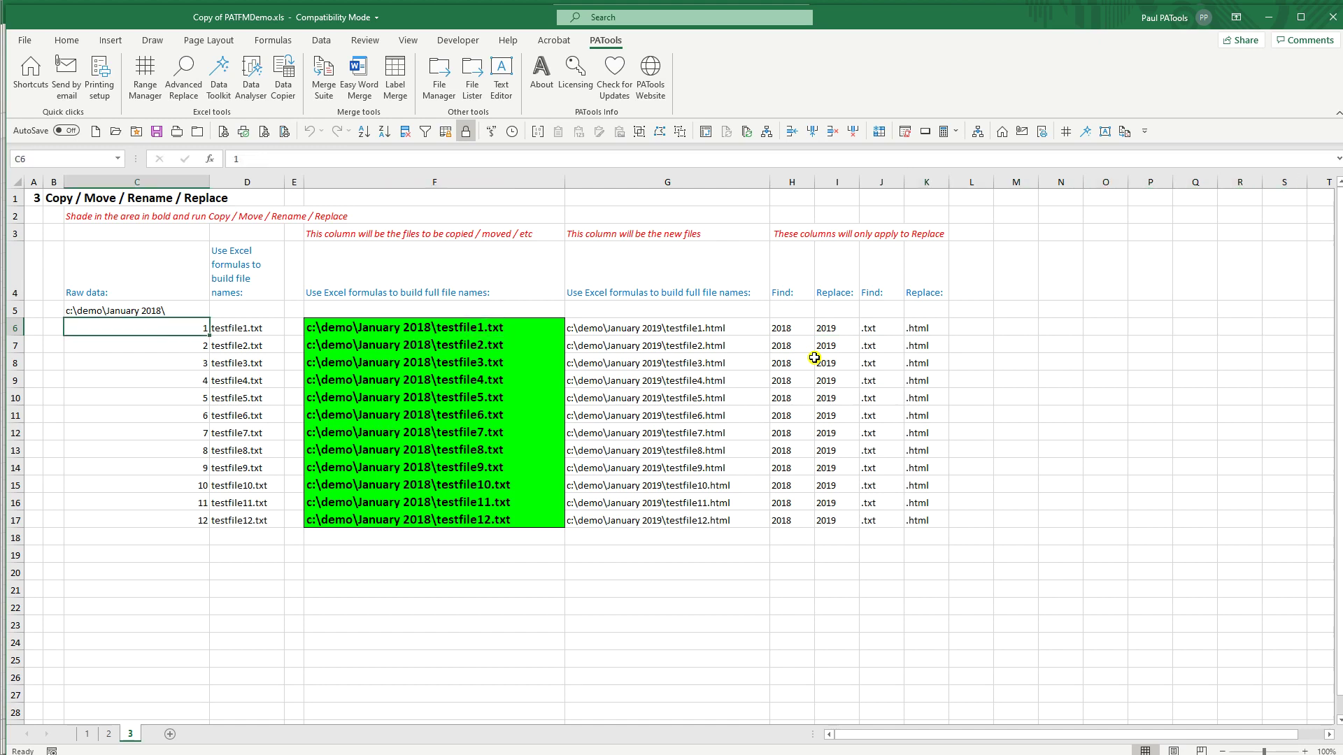
pyautogui.moveTo(477, 335); pyautogui.dragTo(437, 523)
# Step: Open the File Manager and clear all green cell colours from the sheet
pyautogui.click(439, 82)
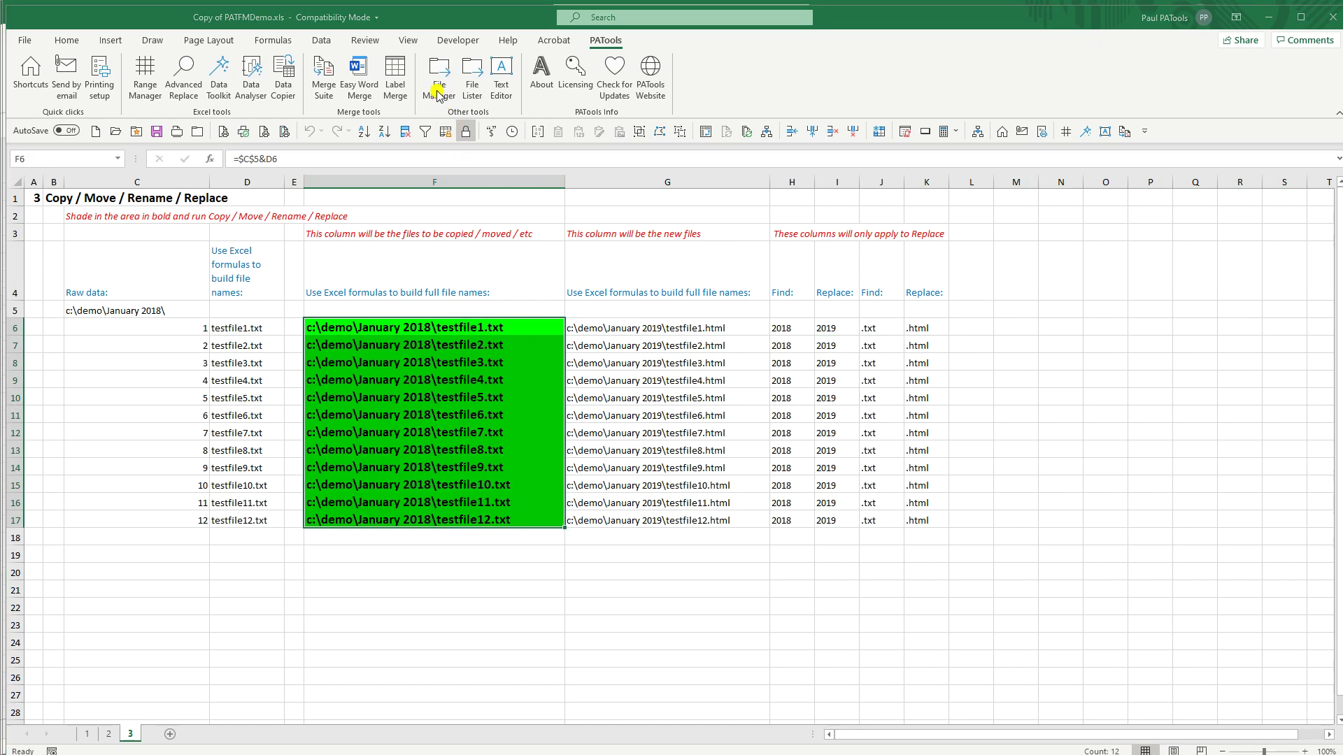
pyautogui.click(453, 409)
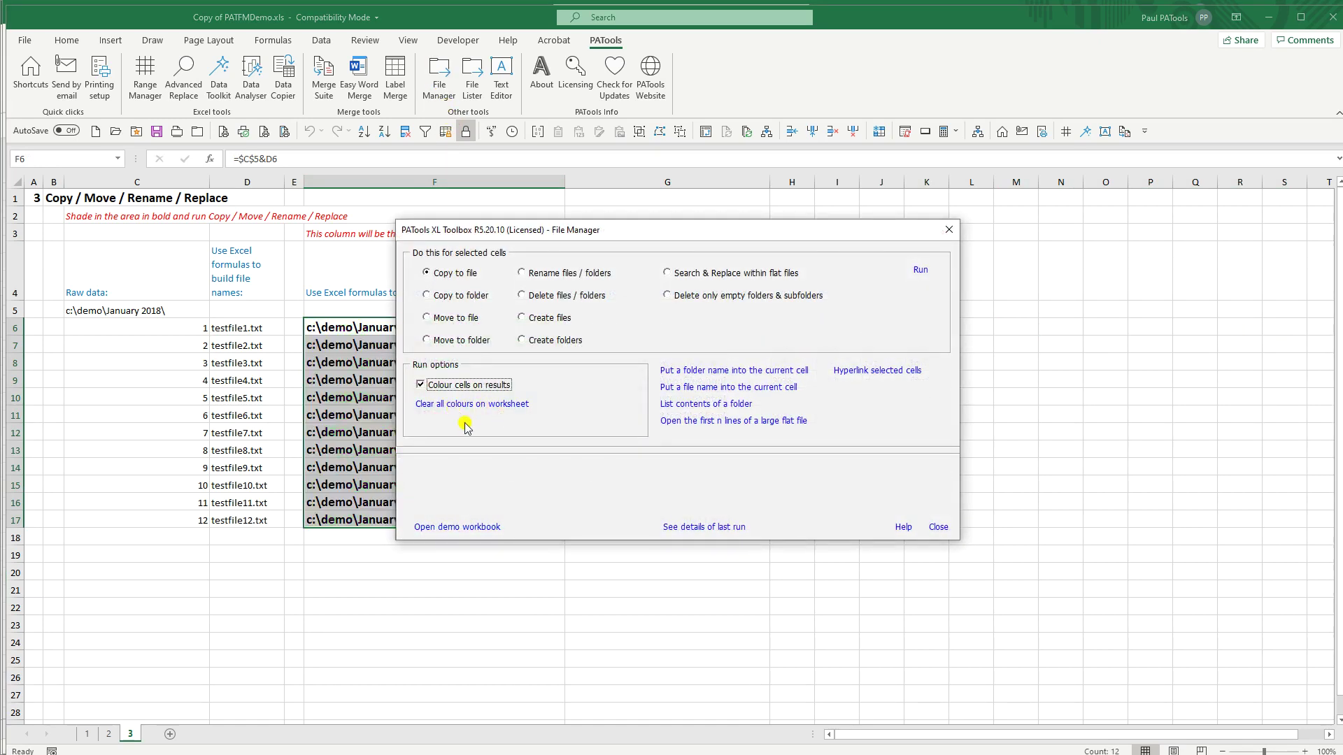
pyautogui.moveTo(505, 233); pyautogui.dragTo(558, 227)
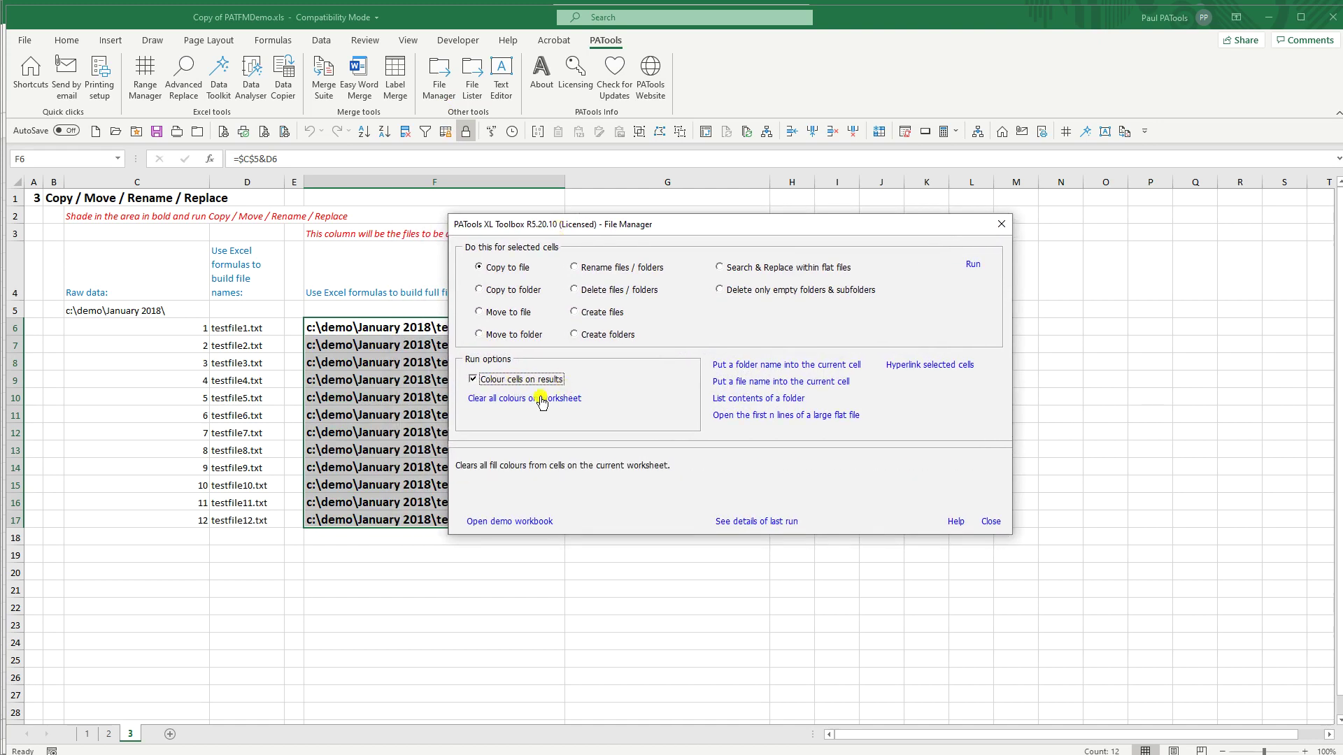
pyautogui.moveTo(546, 229); pyautogui.dragTo(426, 252)
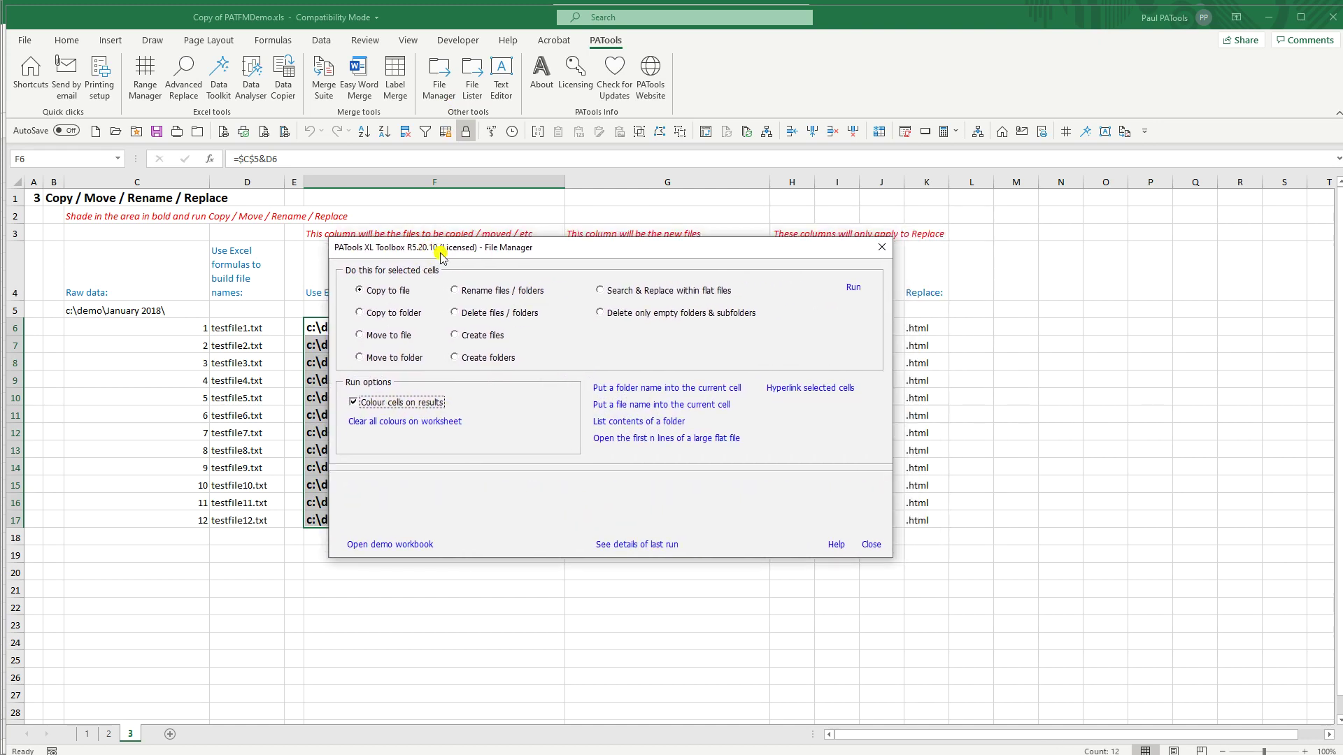
# Step: Run Search & Replace within flat files on the 12 cells, allowing all overwrites
pyautogui.click(601, 290)
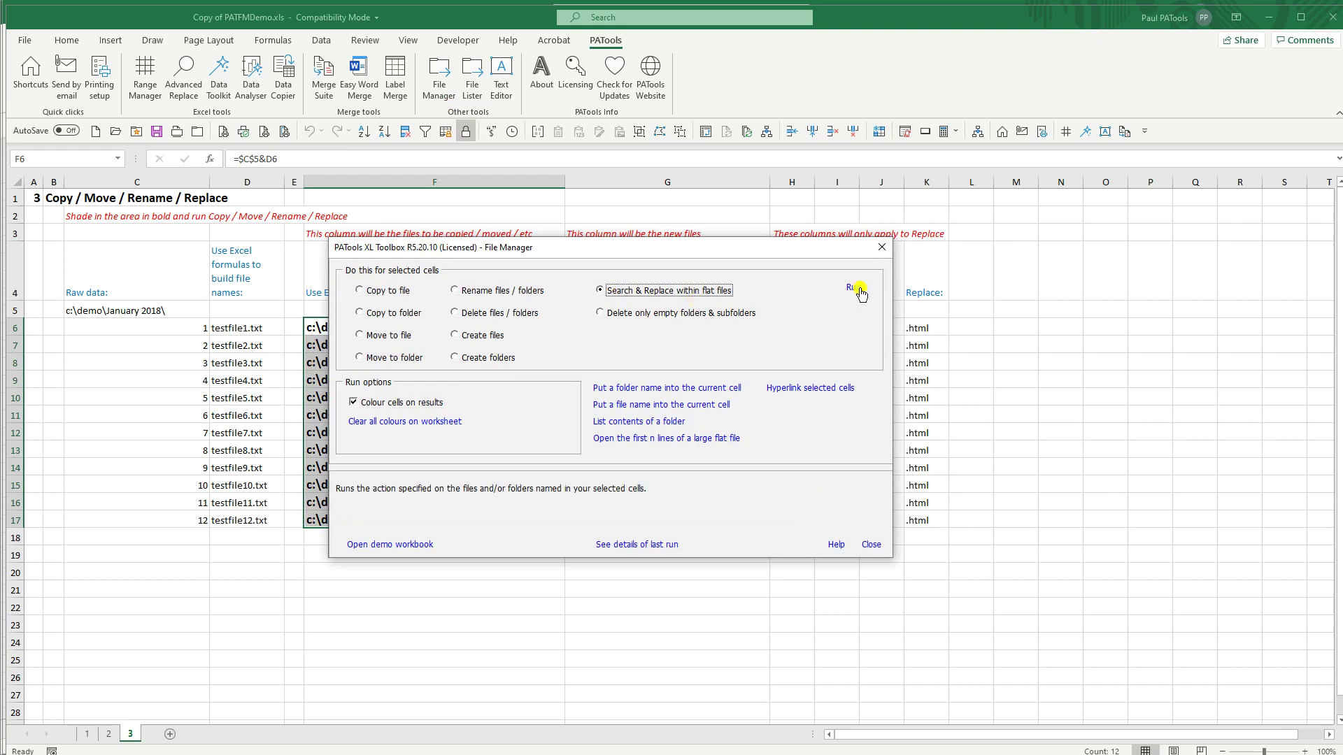
pyautogui.click(855, 290)
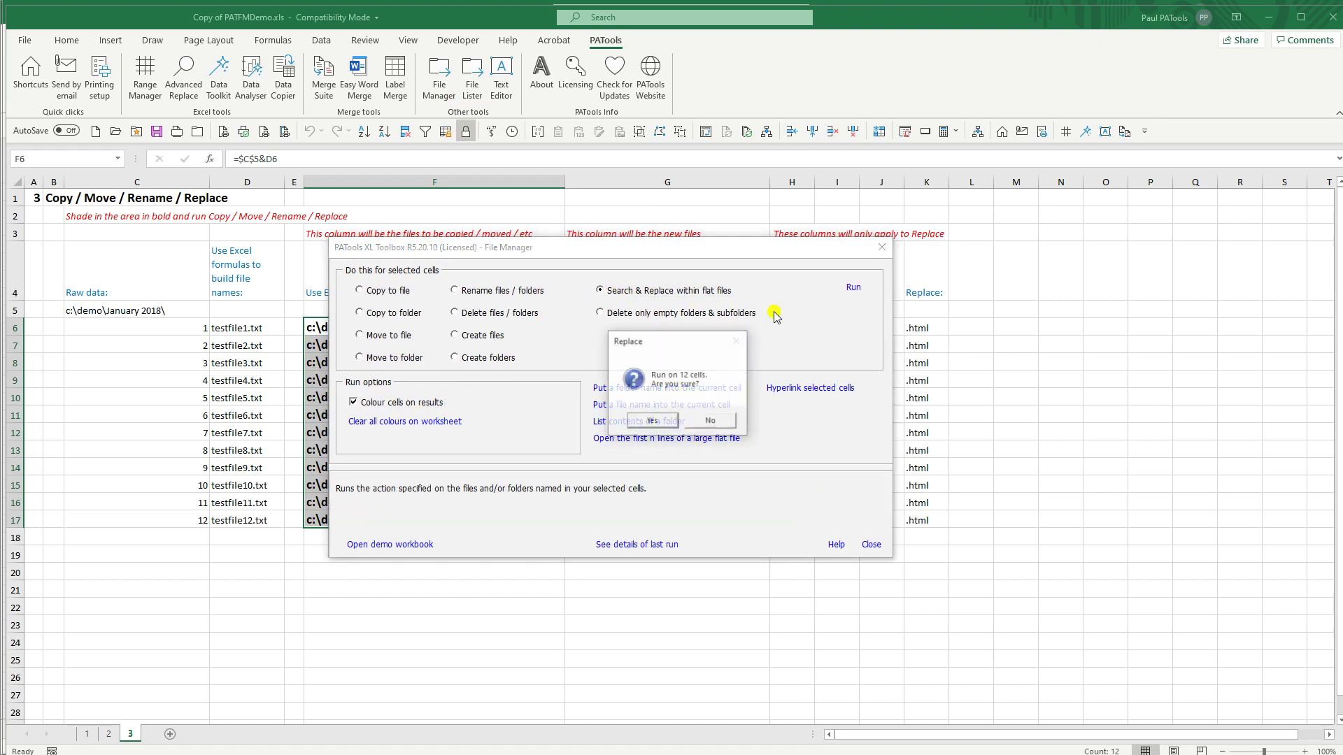
pyautogui.click(653, 423)
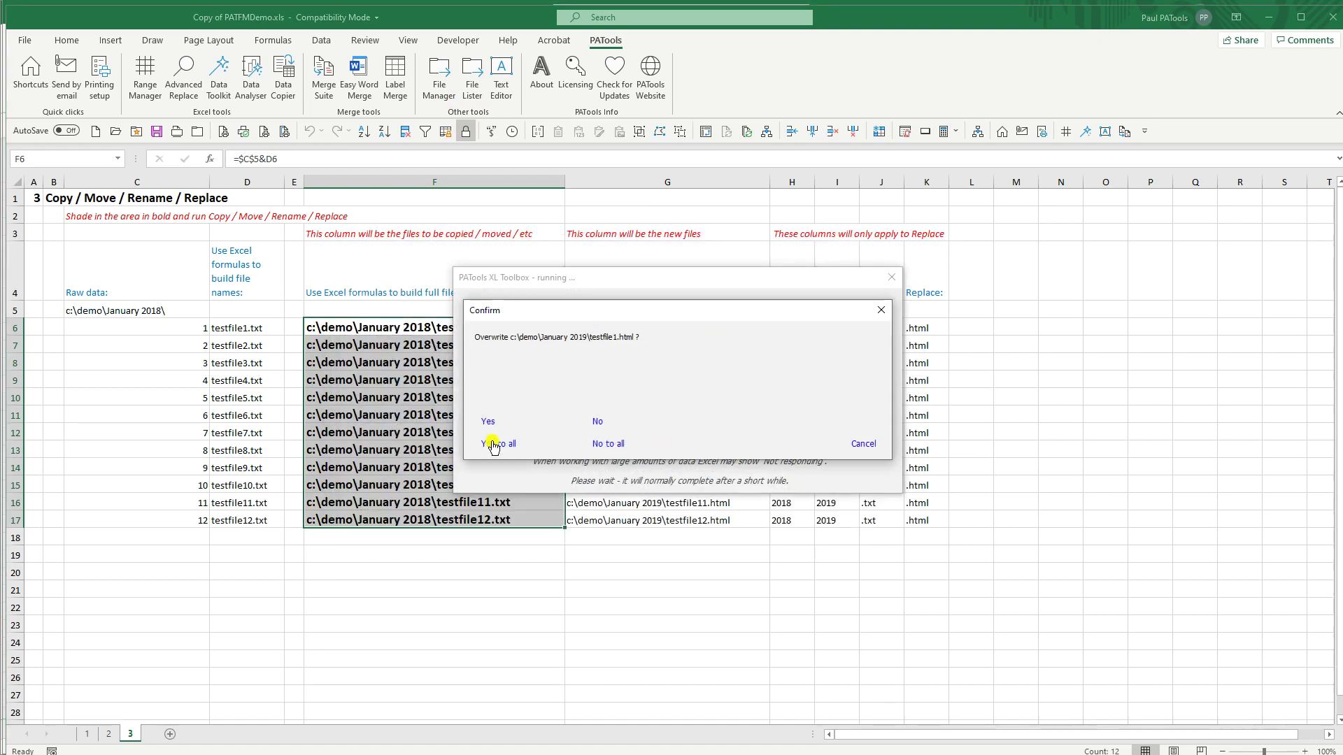
pyautogui.click(493, 444)
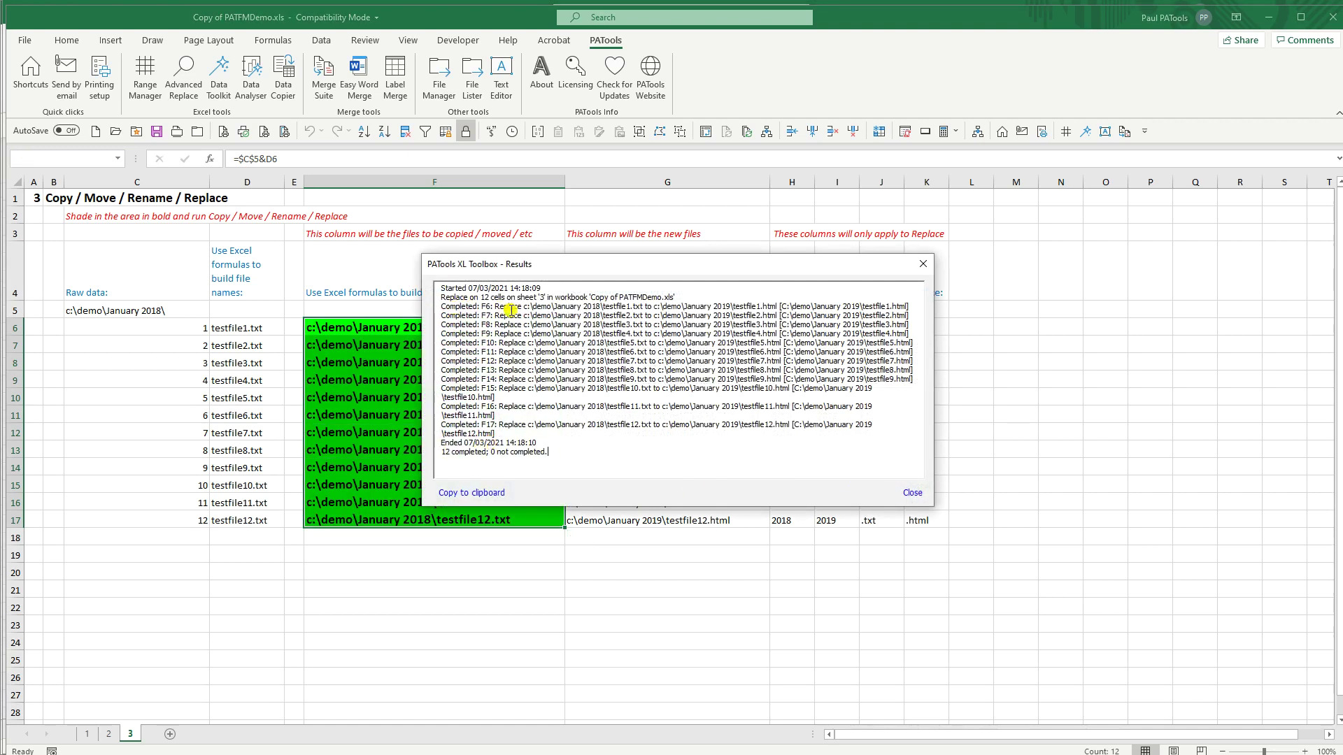
pyautogui.click(913, 492)
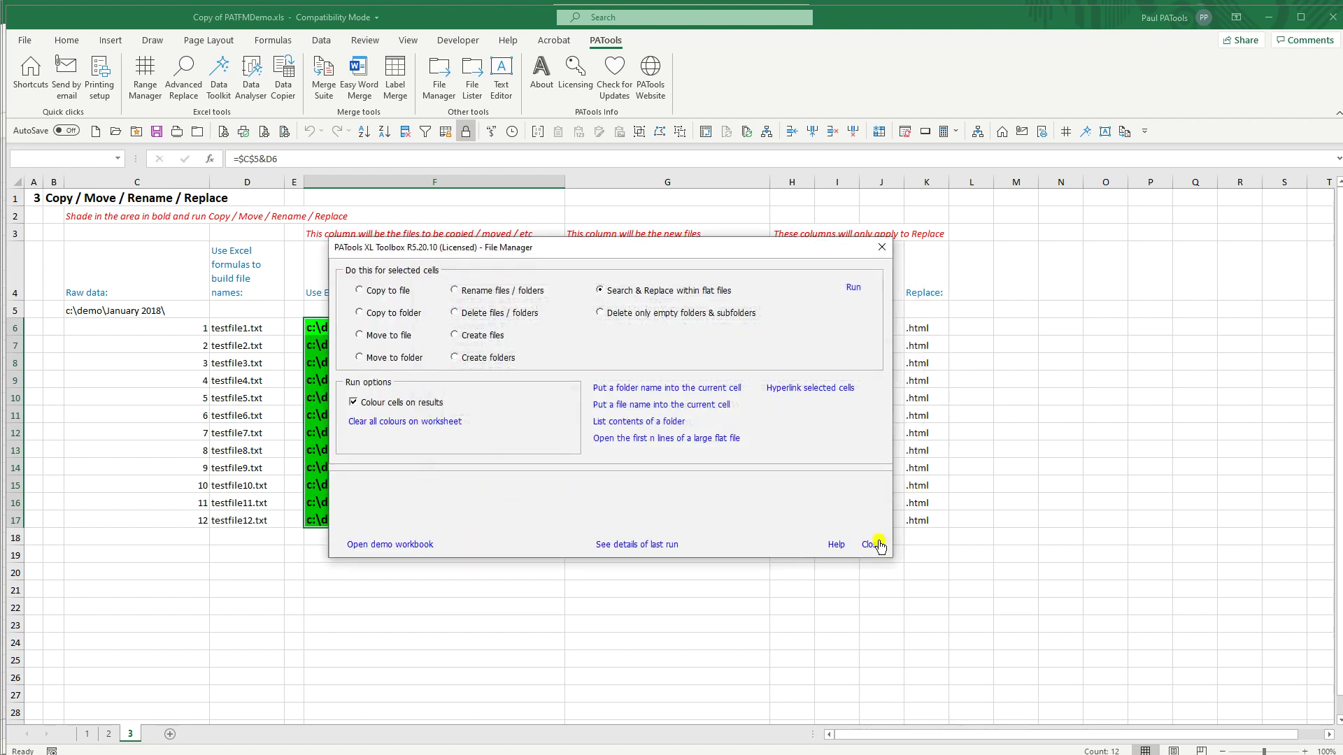
pyautogui.click(871, 545)
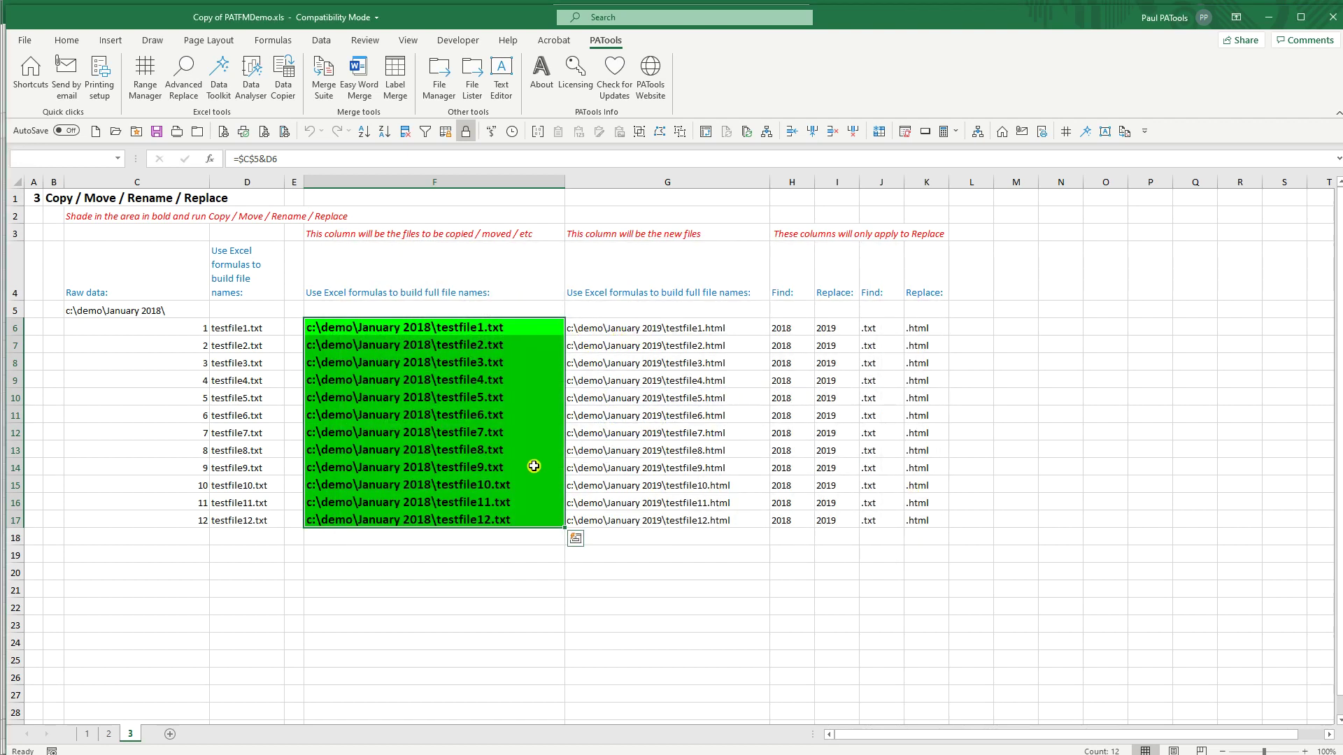
pyautogui.click(616, 330)
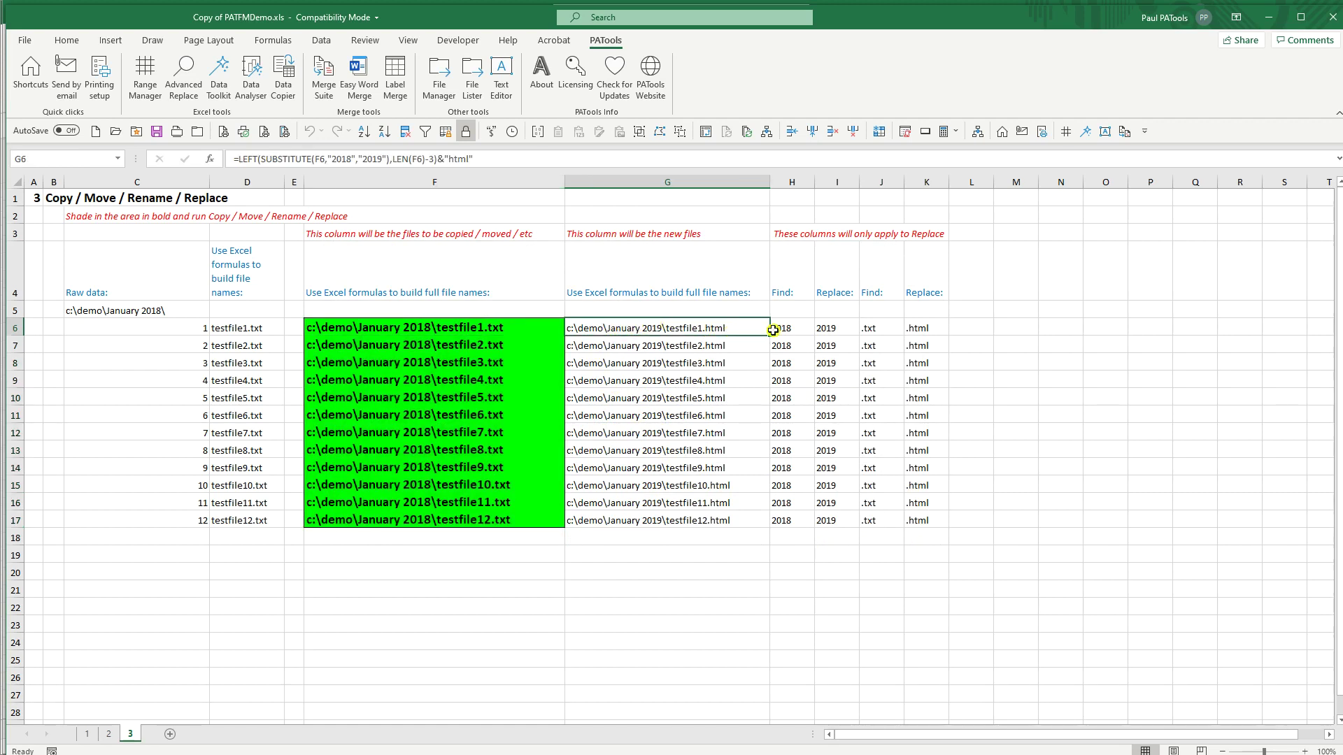
pyautogui.click(827, 330)
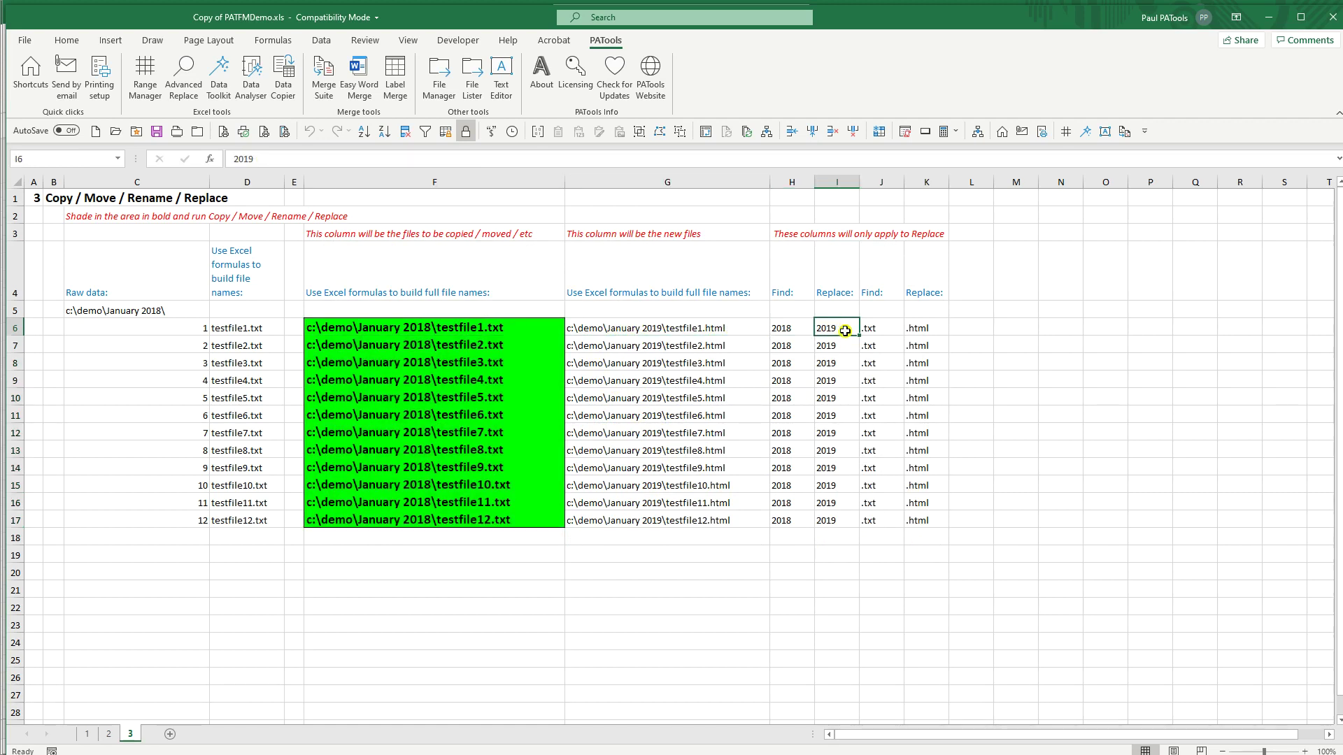
pyautogui.click(925, 329)
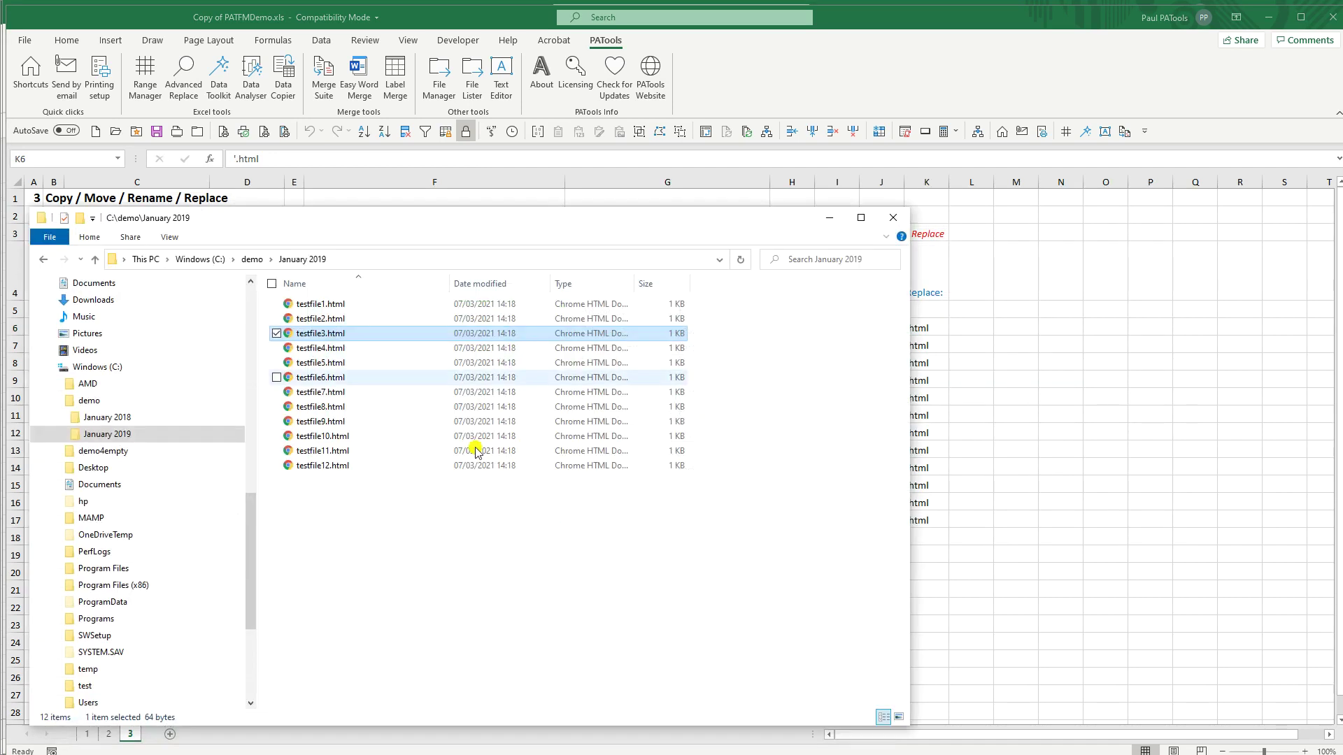
pyautogui.rightClick(324, 334)
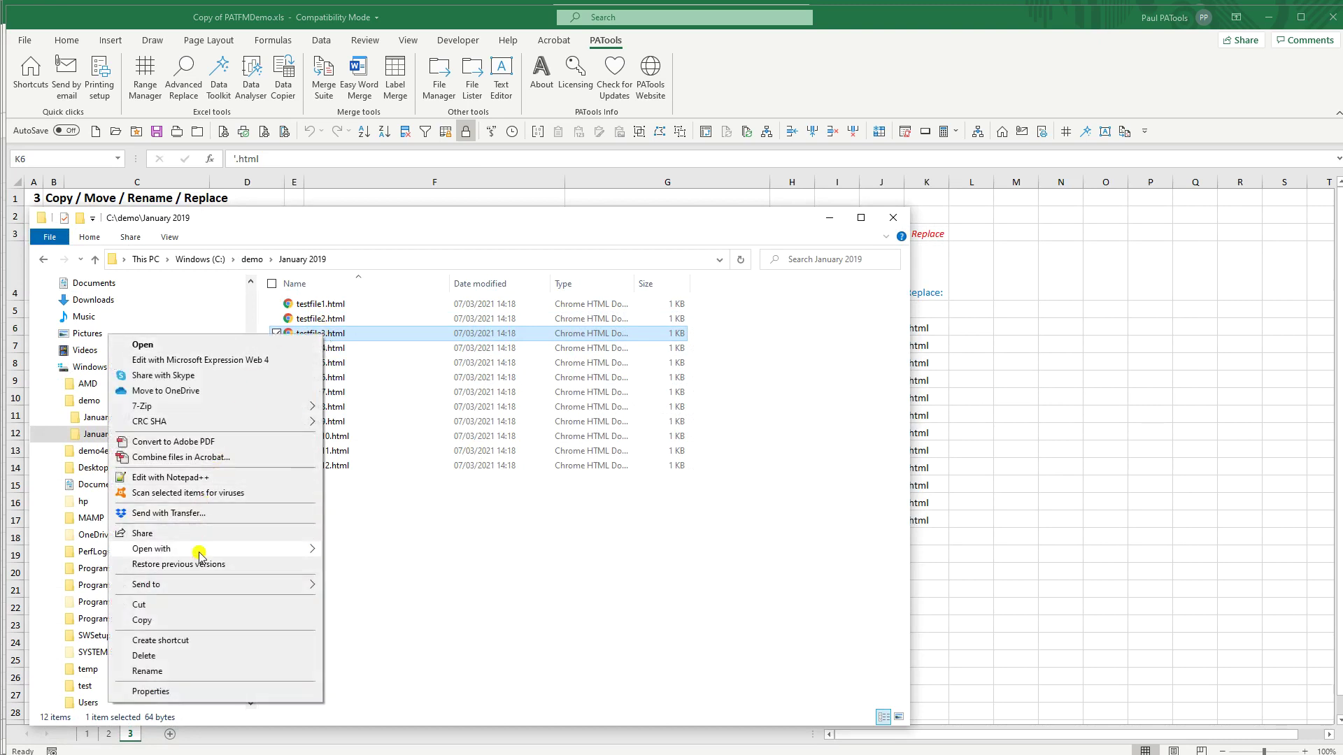
pyautogui.moveTo(207, 549)
pyautogui.click(371, 630)
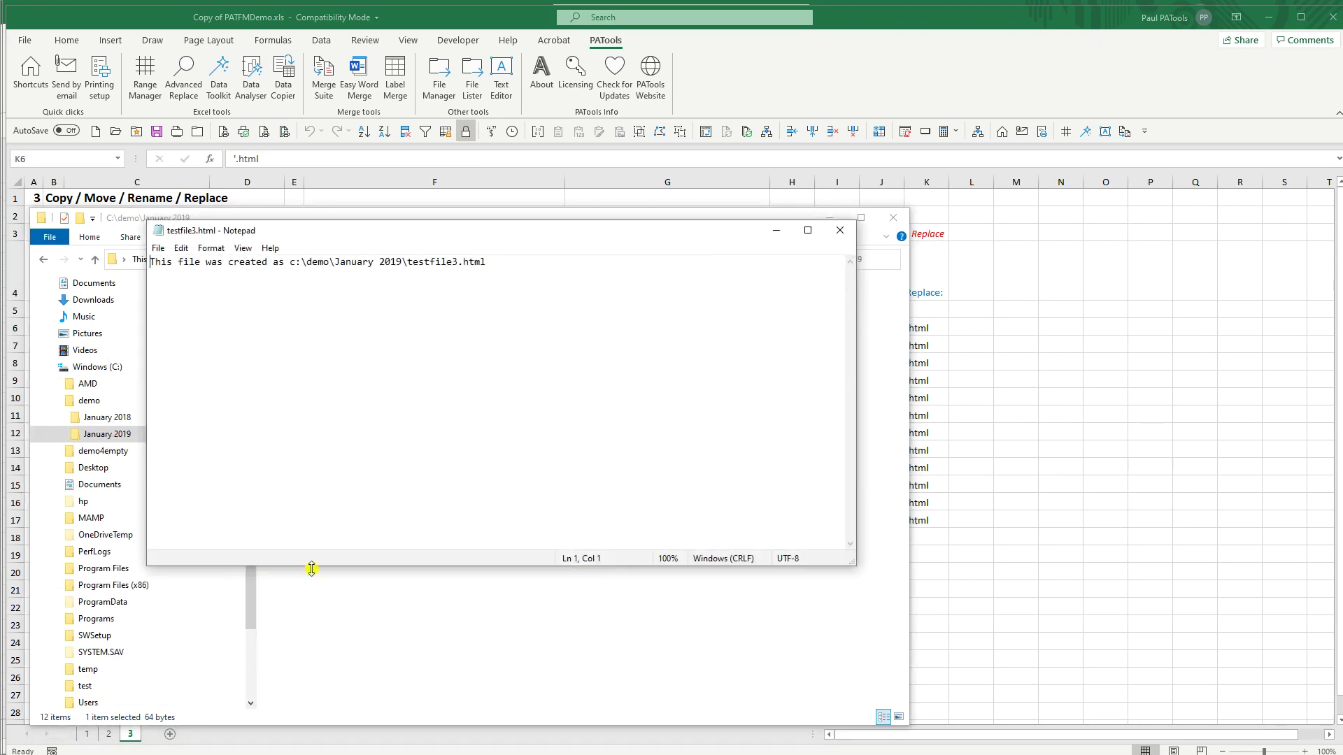
pyautogui.moveTo(361, 230); pyautogui.dragTo(474, 392)
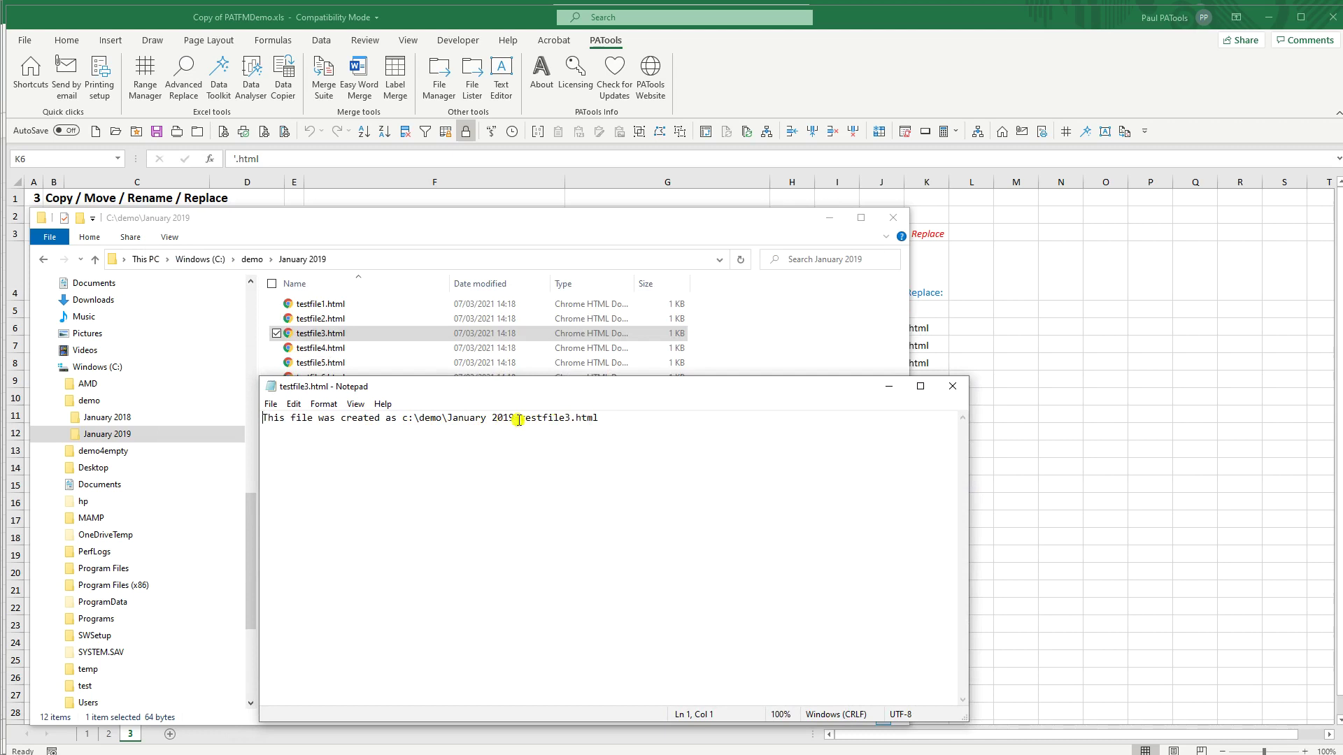
pyautogui.moveTo(514, 418); pyautogui.dragTo(495, 417)
pyautogui.moveTo(573, 422); pyautogui.dragTo(600, 418)
pyautogui.click(952, 386)
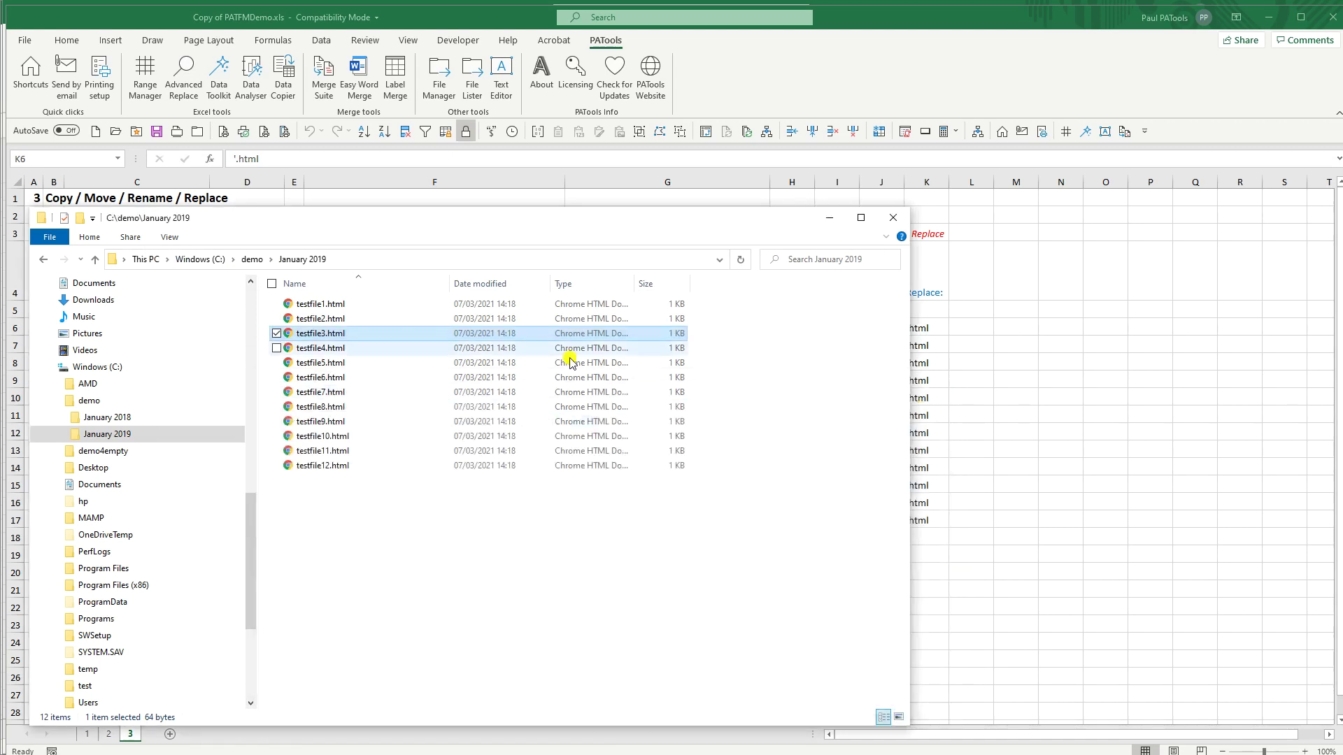
pyautogui.click(830, 218)
pyautogui.click(440, 334)
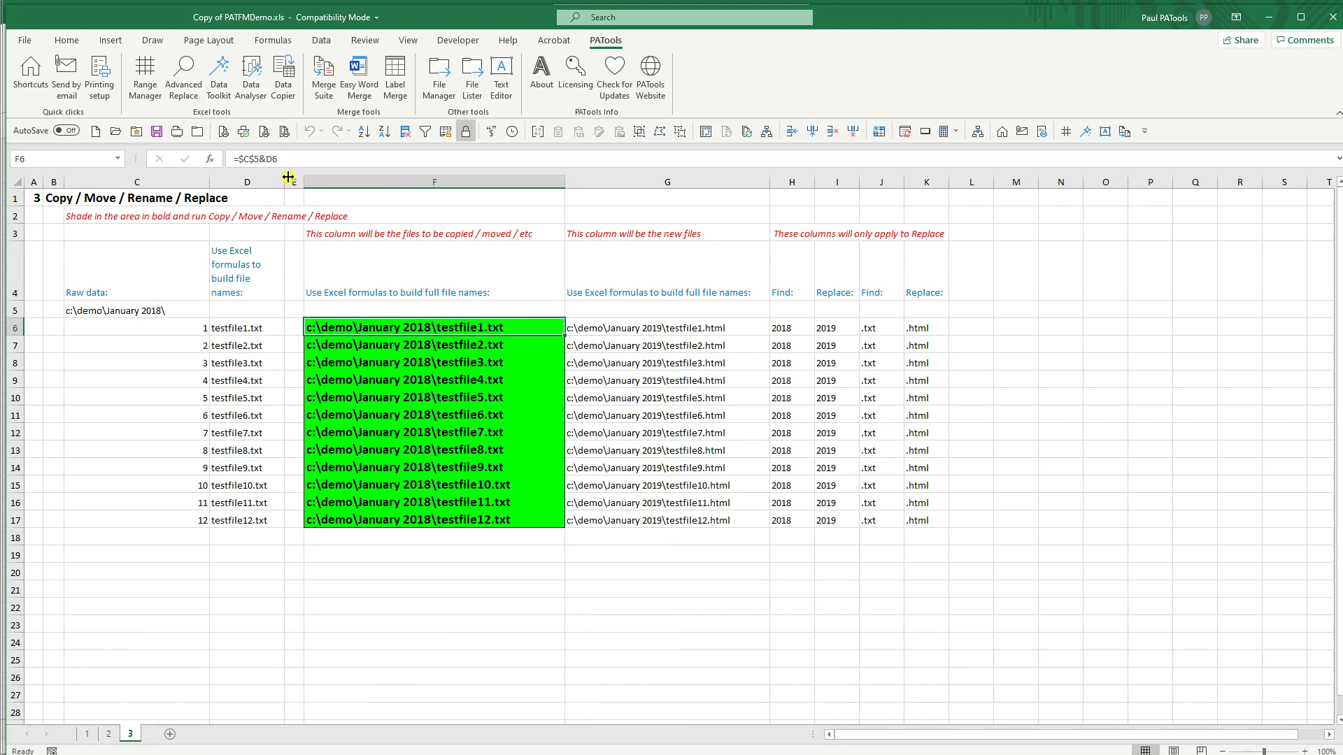
pyautogui.click(440, 78)
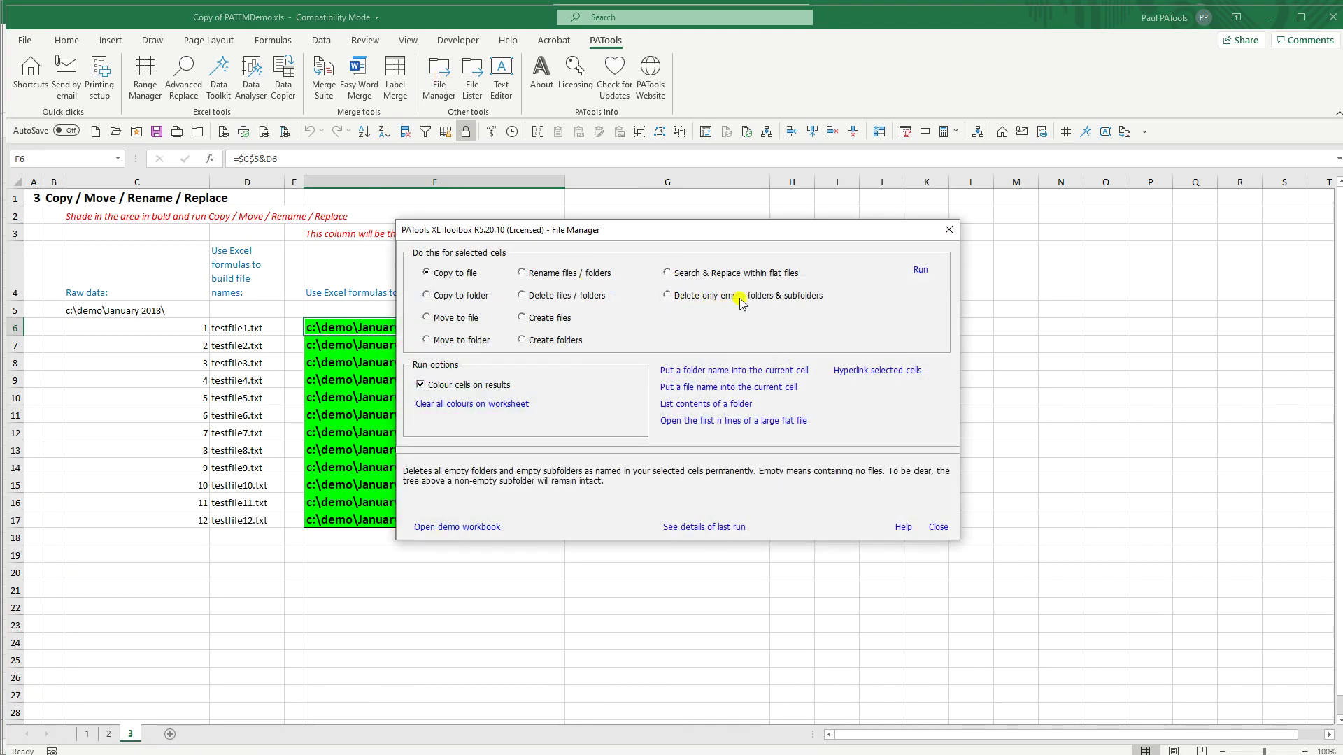
pyautogui.click(949, 230)
pyautogui.click(158, 244)
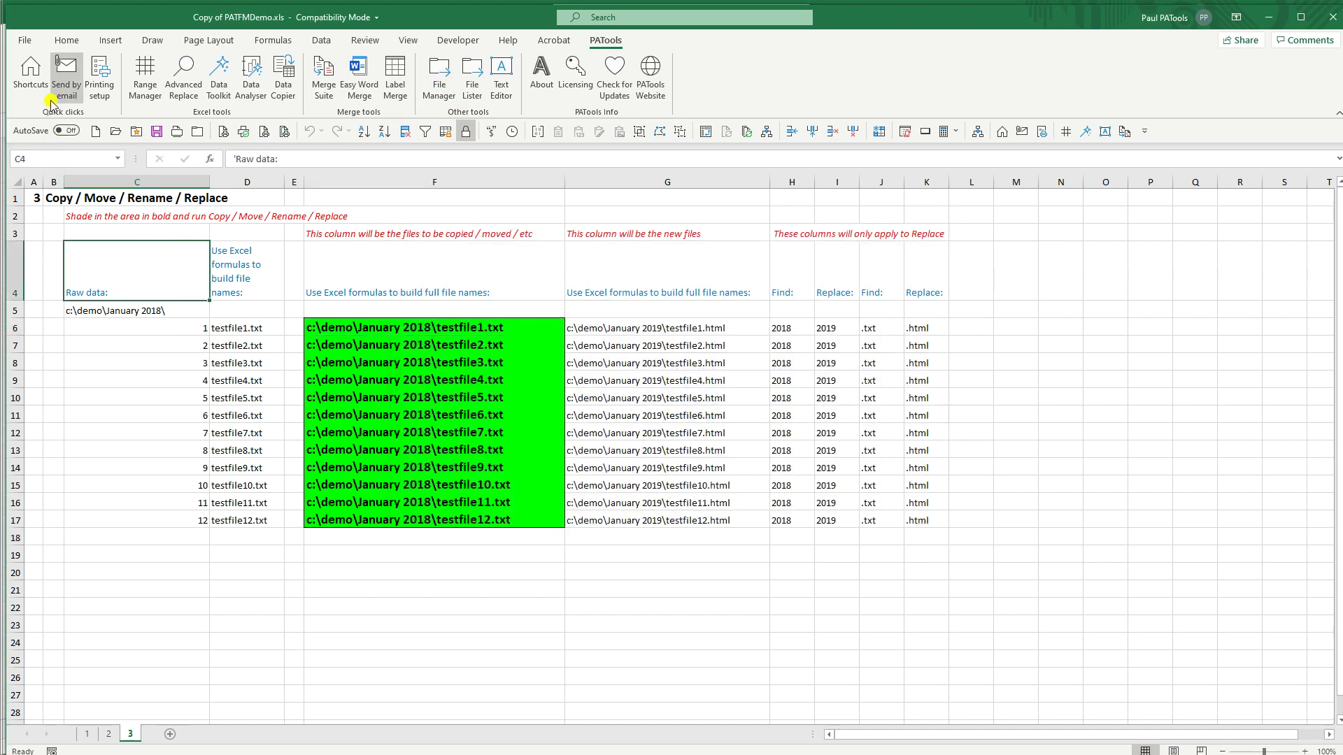
pyautogui.click(30, 74)
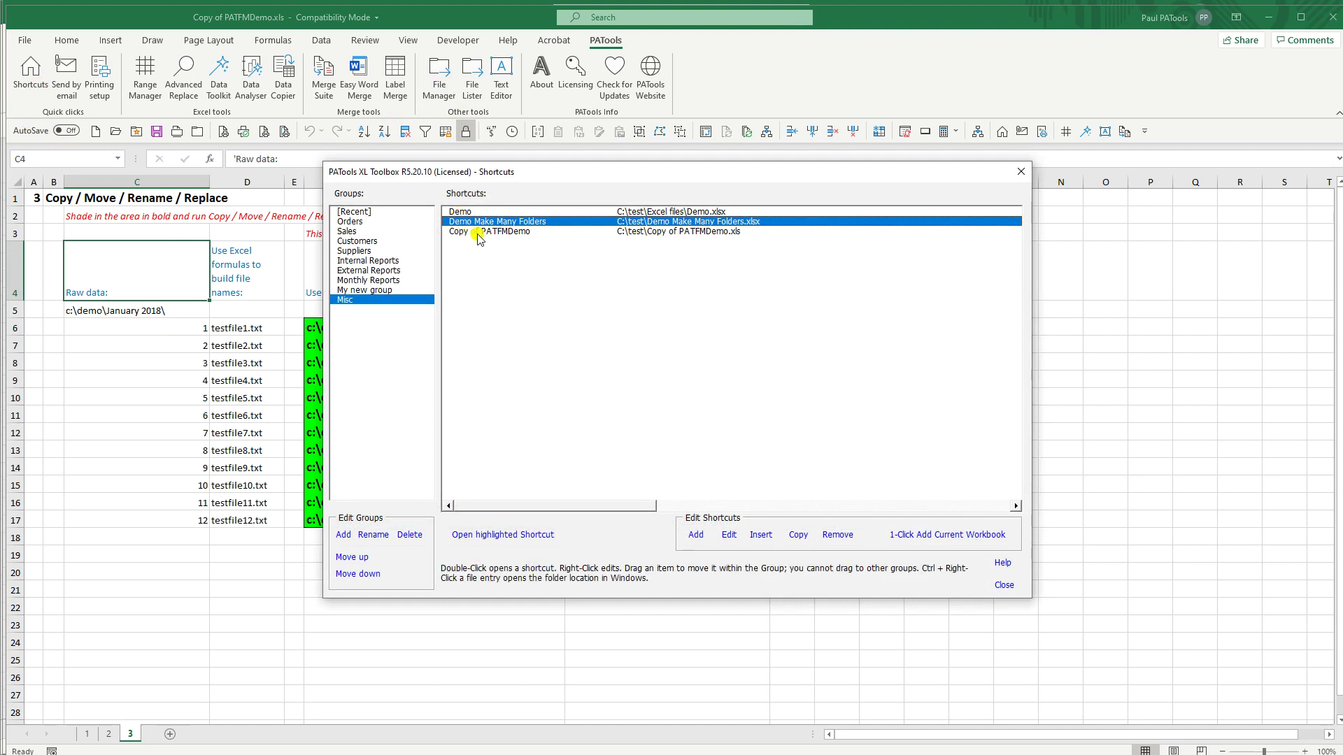
pyautogui.click(1020, 172)
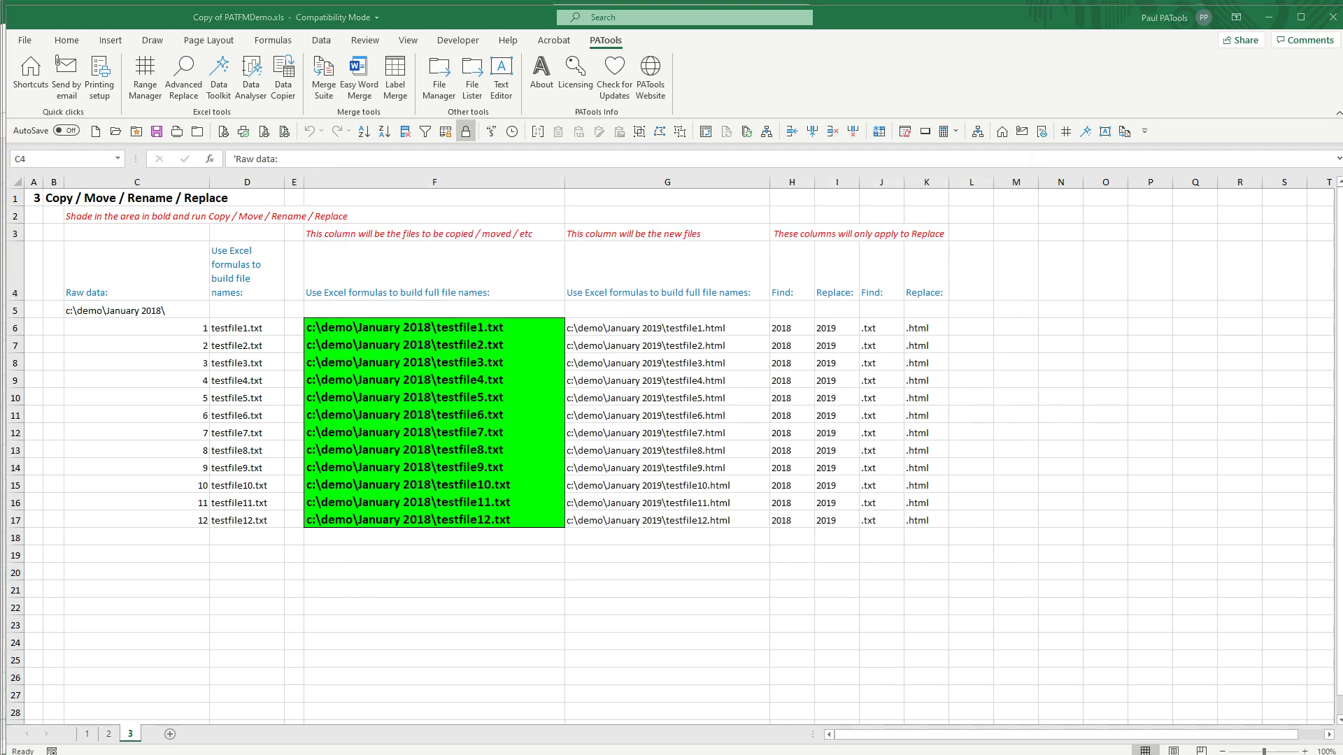
# Step: Browse demo4empty's subfolders: 1 Not empty, the empty 2 Empty, then into 3 Not empty
pyautogui.click(79, 455)
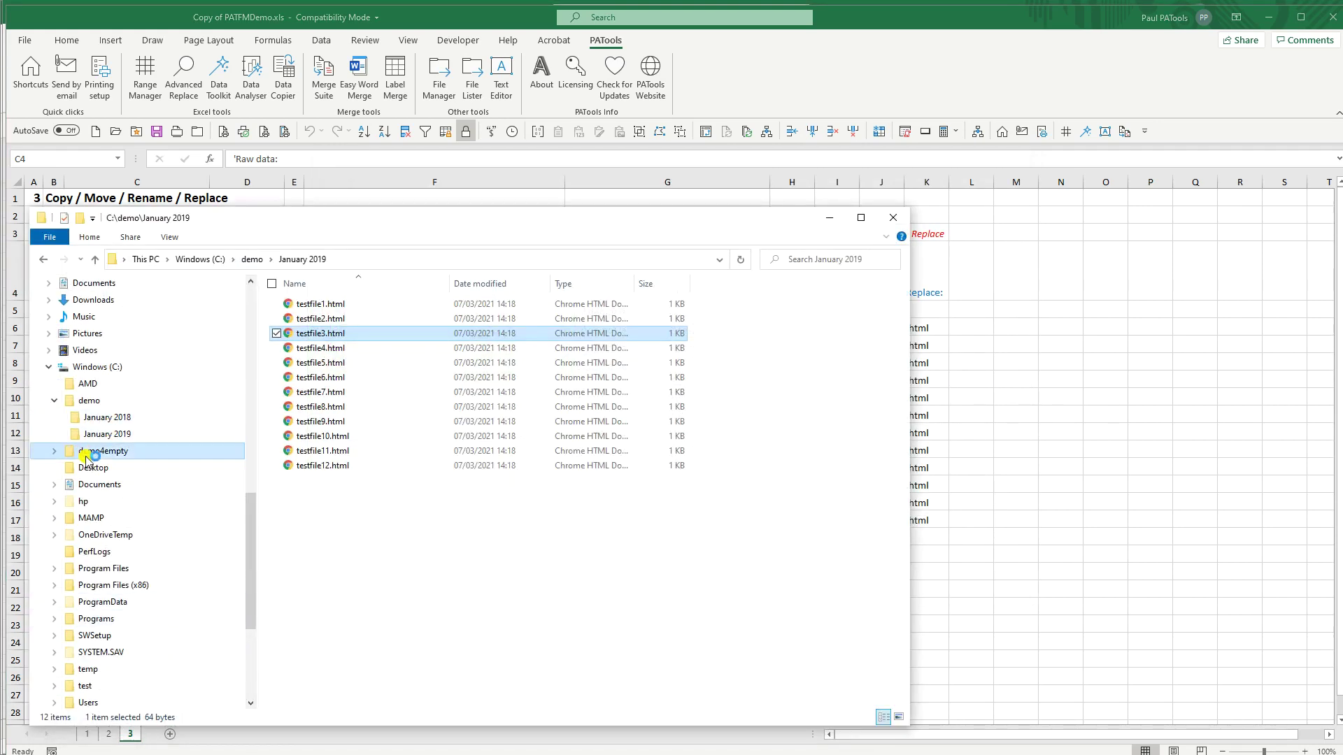
pyautogui.click(55, 400)
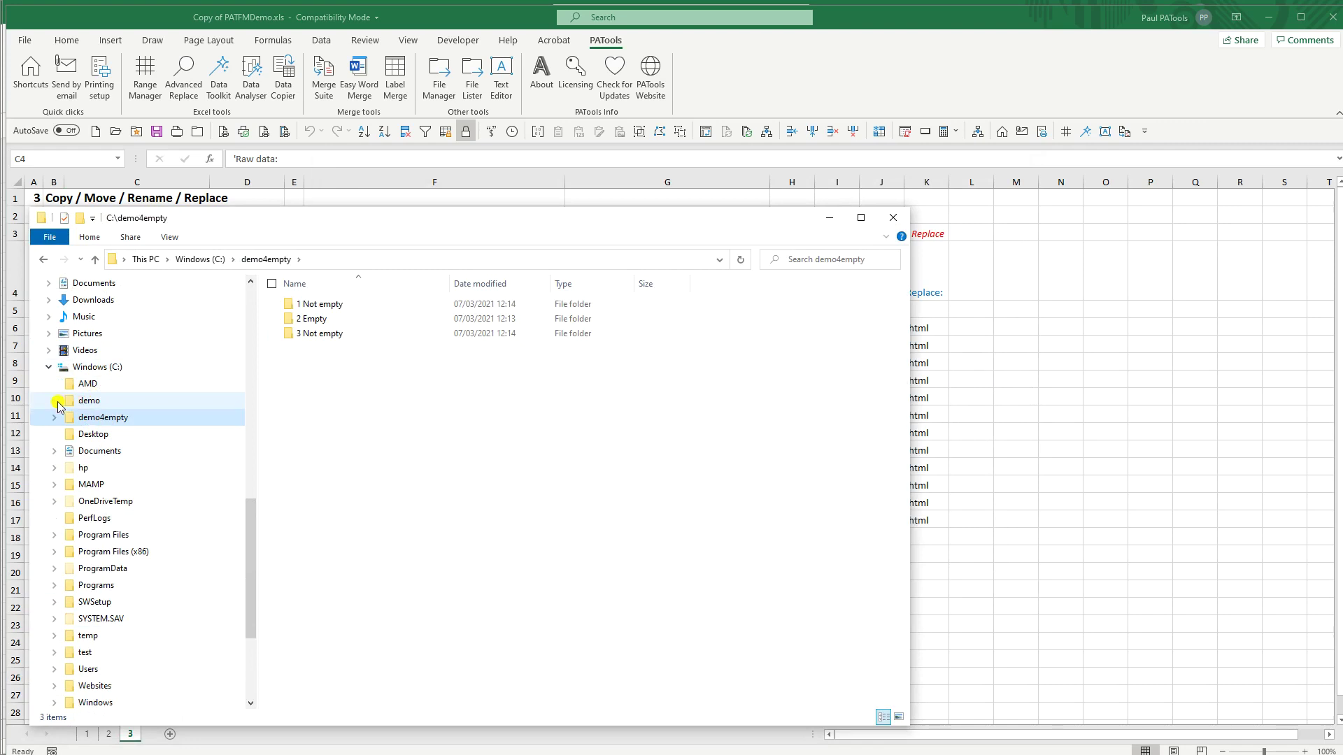
pyautogui.doubleClick(321, 308)
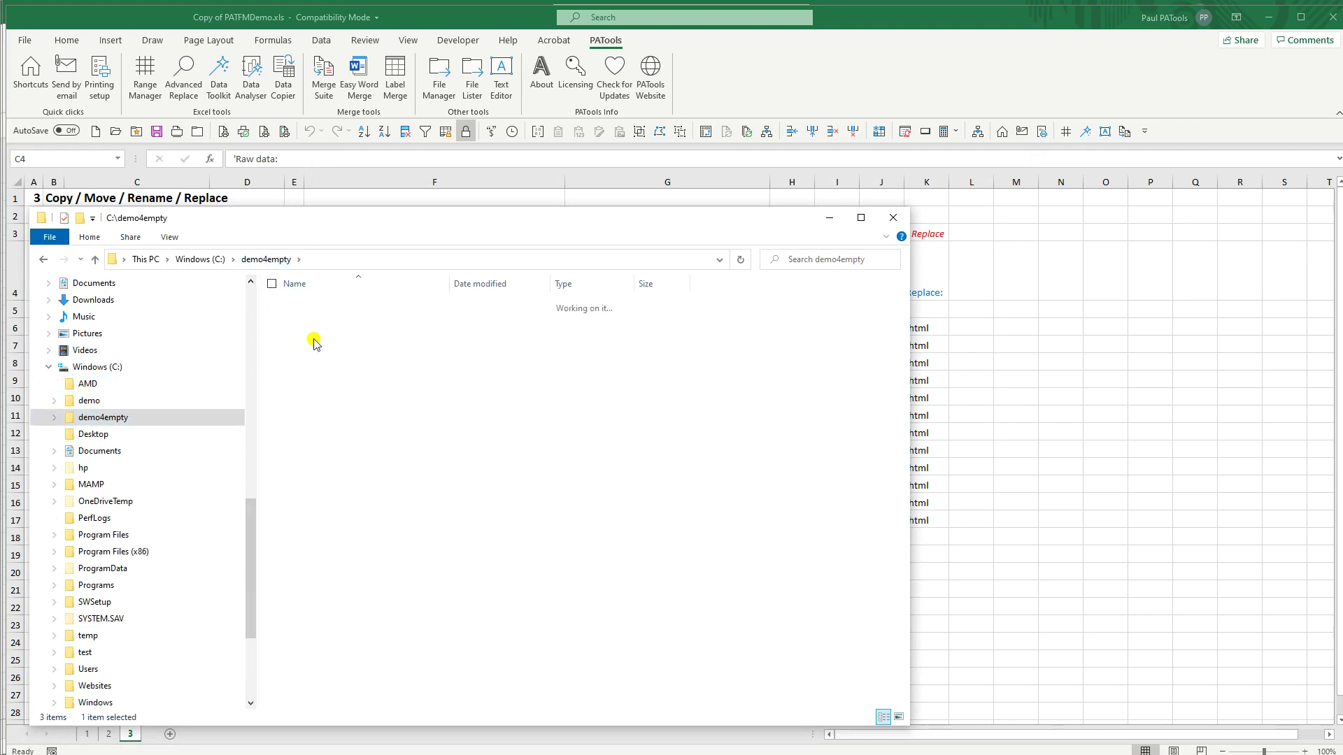
pyautogui.click(264, 259)
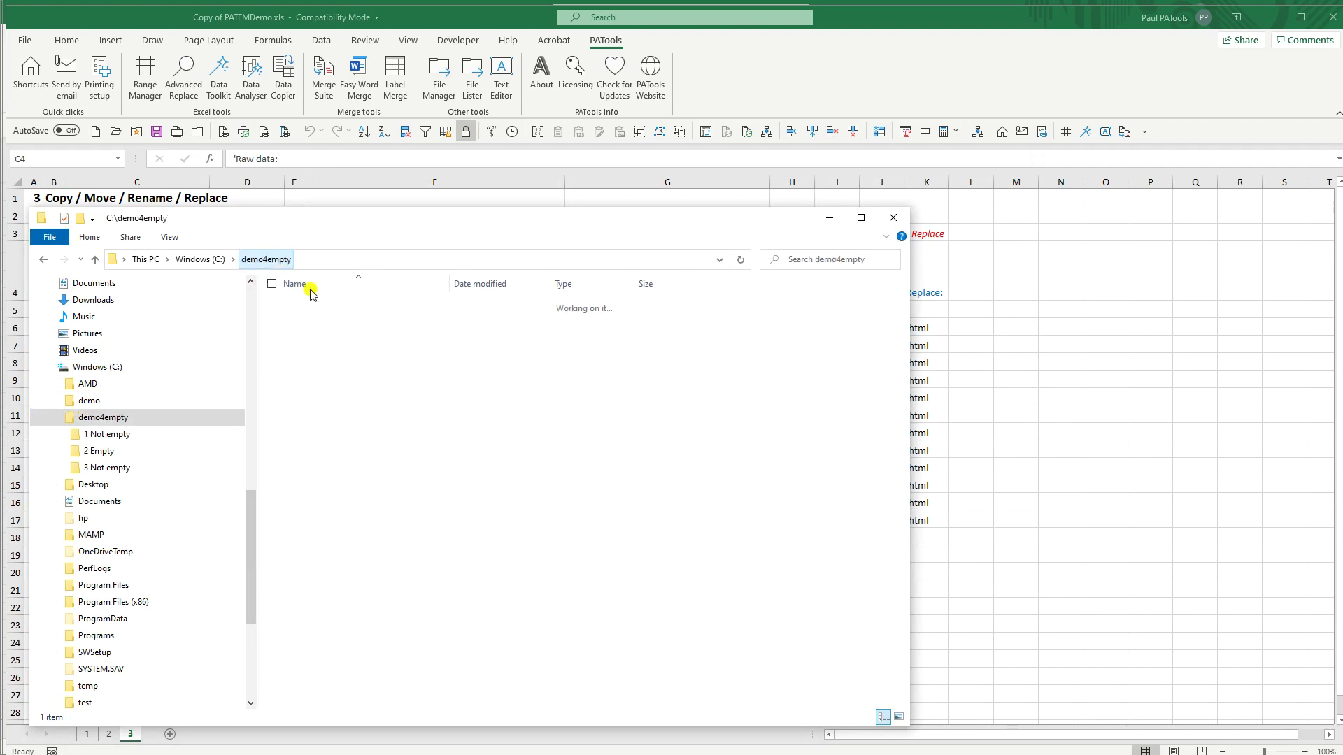
pyautogui.click(307, 319)
pyautogui.doubleClick(319, 321)
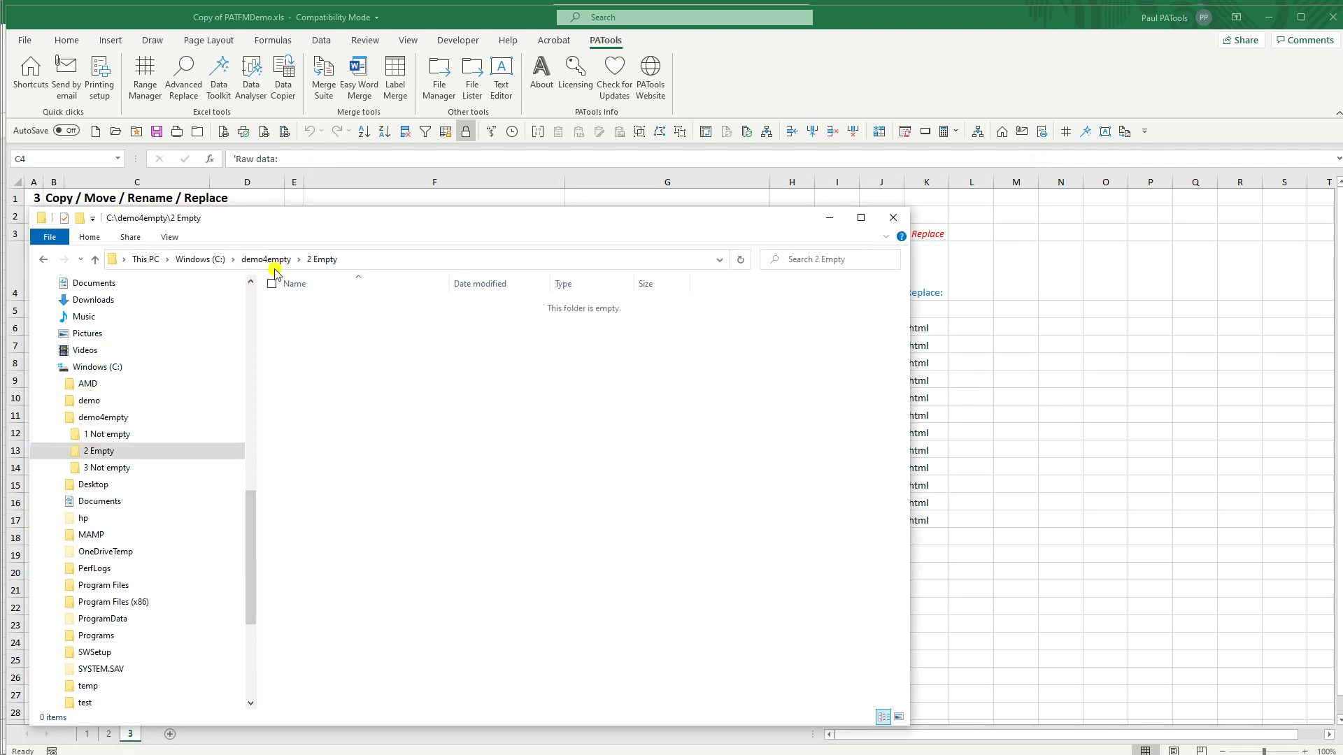
pyautogui.click(266, 259)
pyautogui.doubleClick(312, 335)
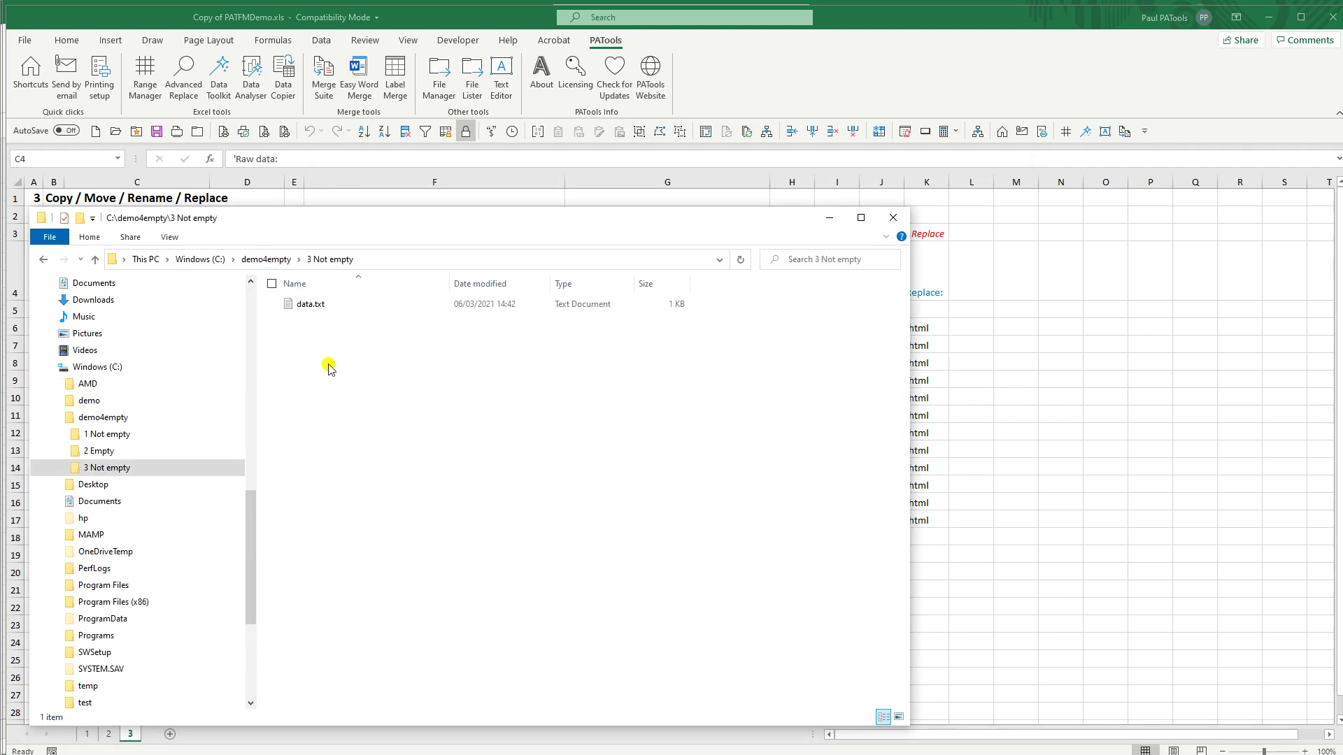
# Step: Inside '3 Not empty', add an empty 'New folder' subfolder and delete data.txt
pyautogui.click(80, 217)
pyautogui.press('Return')
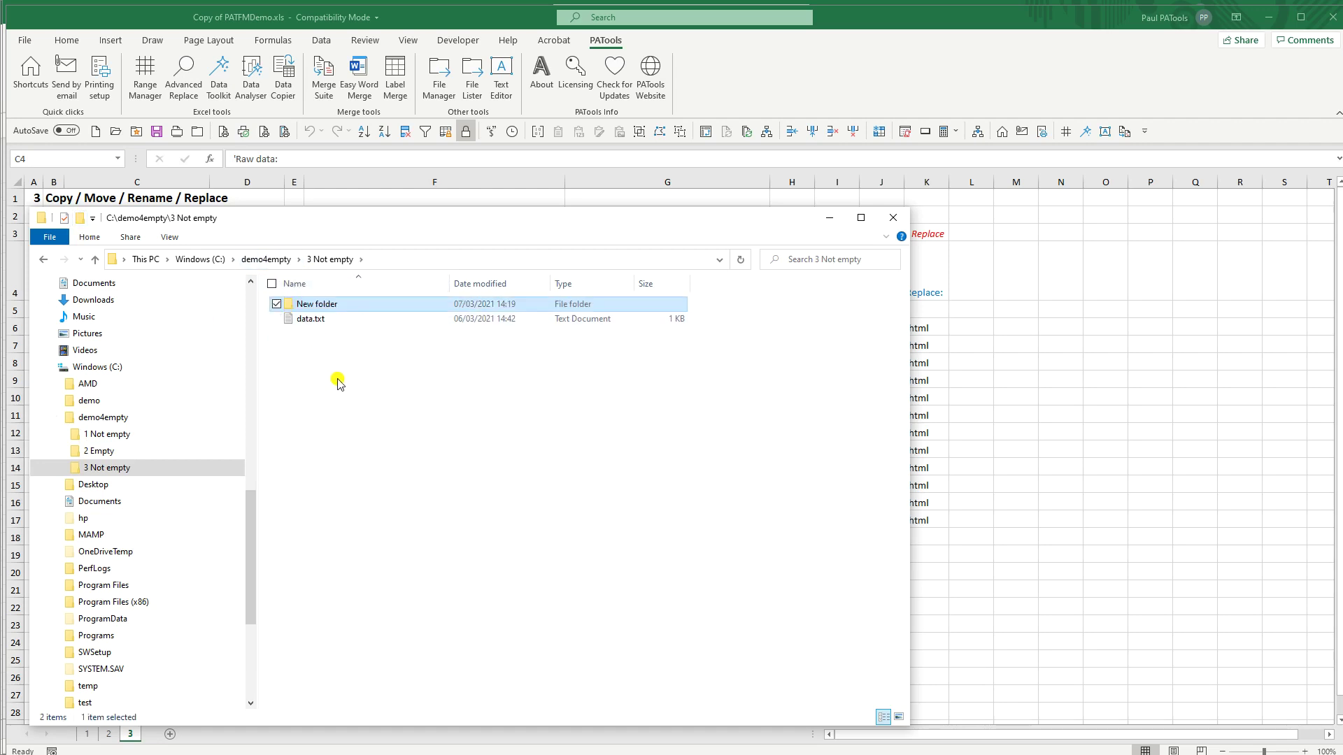
pyautogui.click(317, 322)
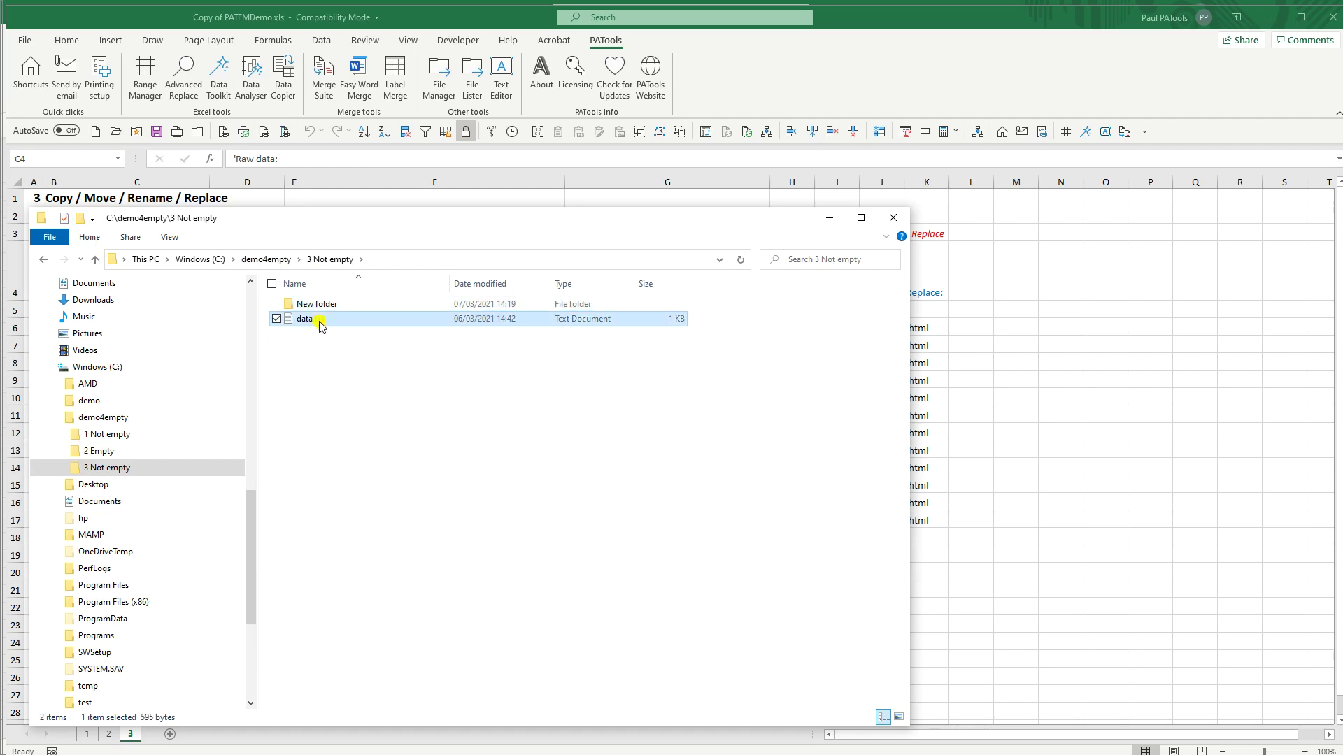
pyautogui.press('Delete')
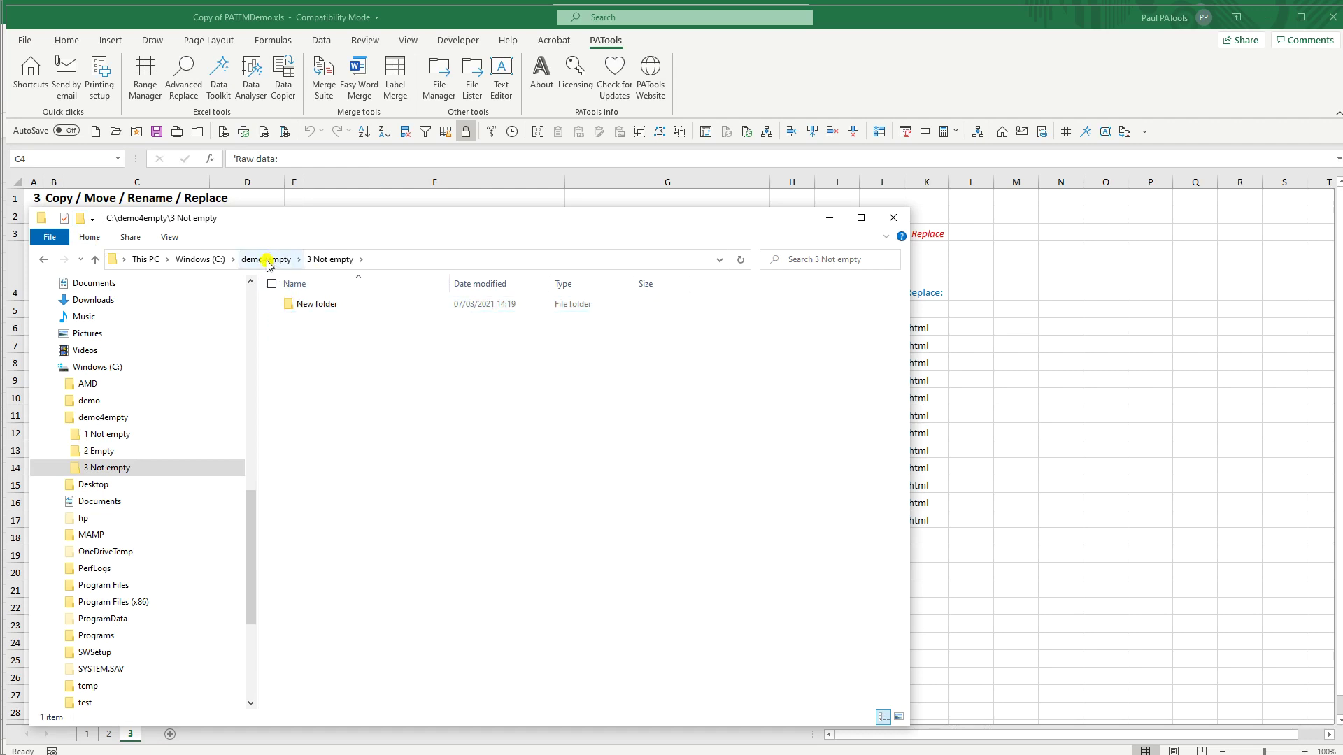
# Step: Return to demo4empty, recheck what '3 Not empty' contains, and go back up
pyautogui.click(268, 260)
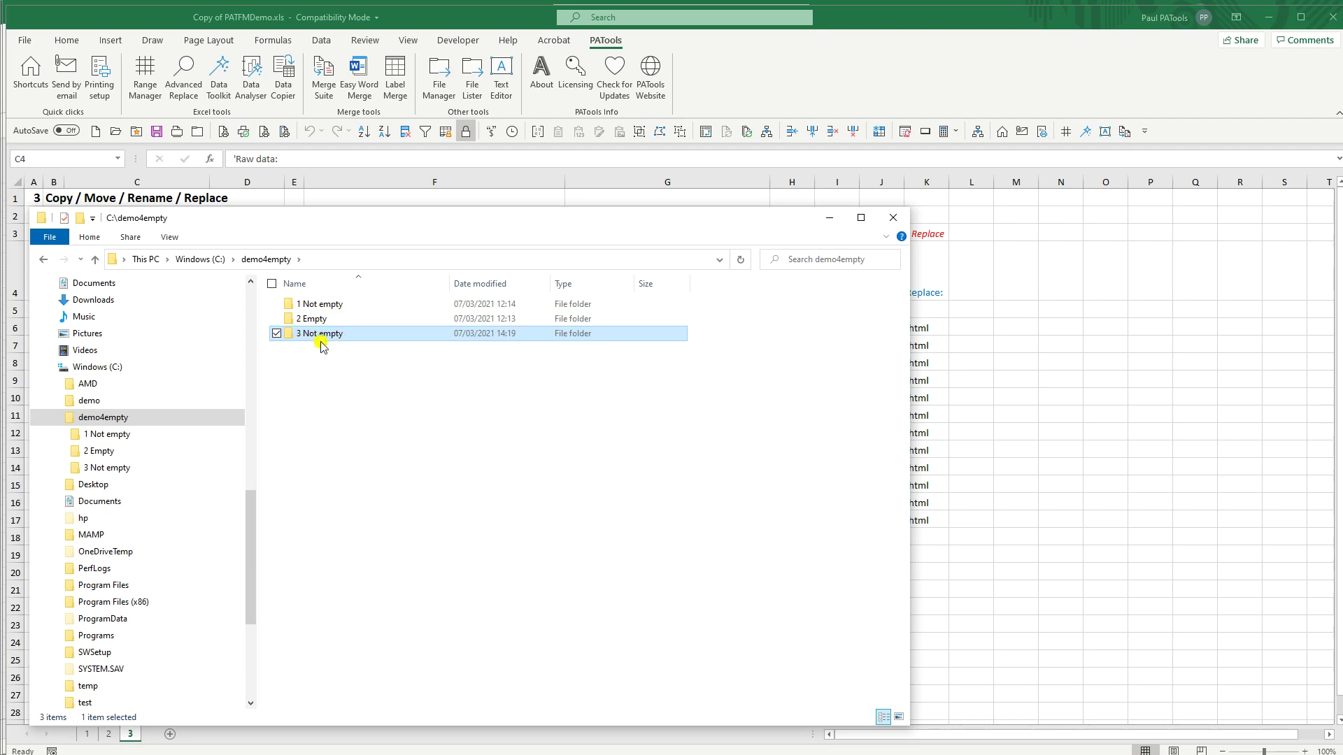
pyautogui.doubleClick(320, 340)
pyautogui.click(265, 259)
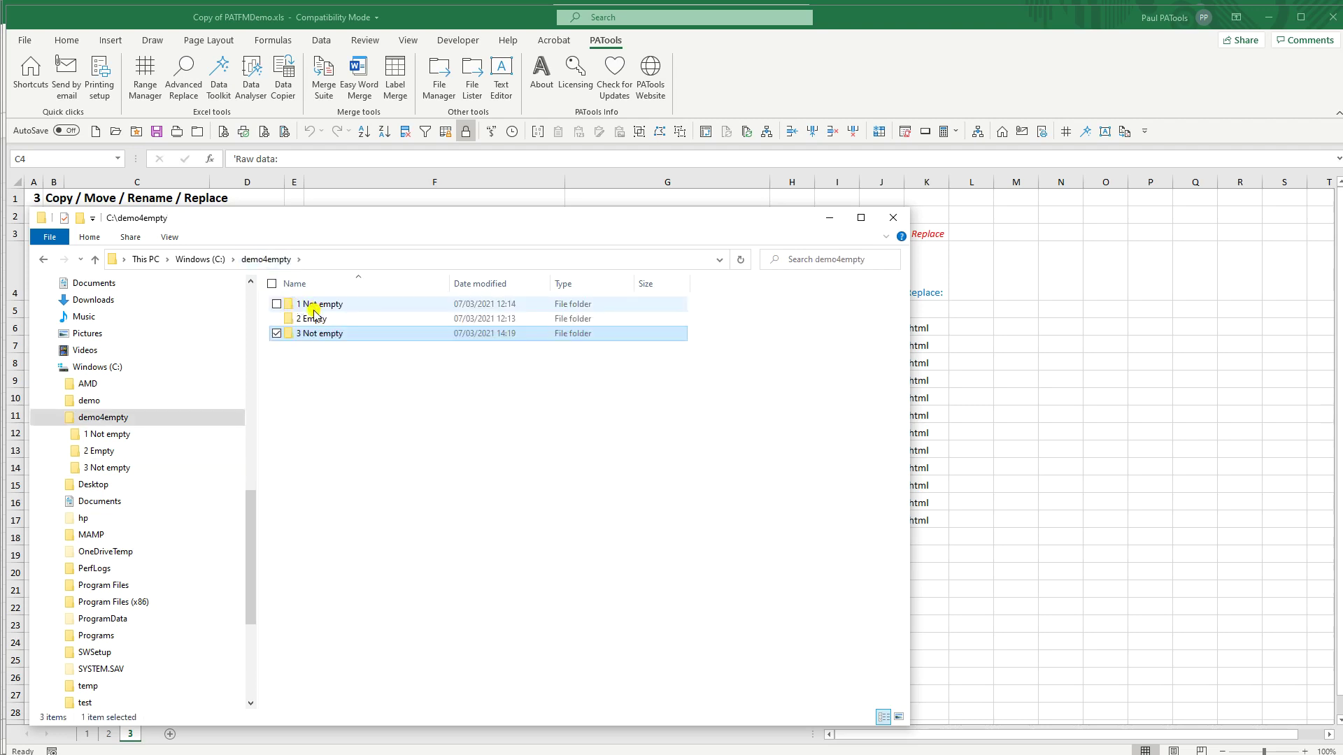
pyautogui.hotkey('alt', 'F4')
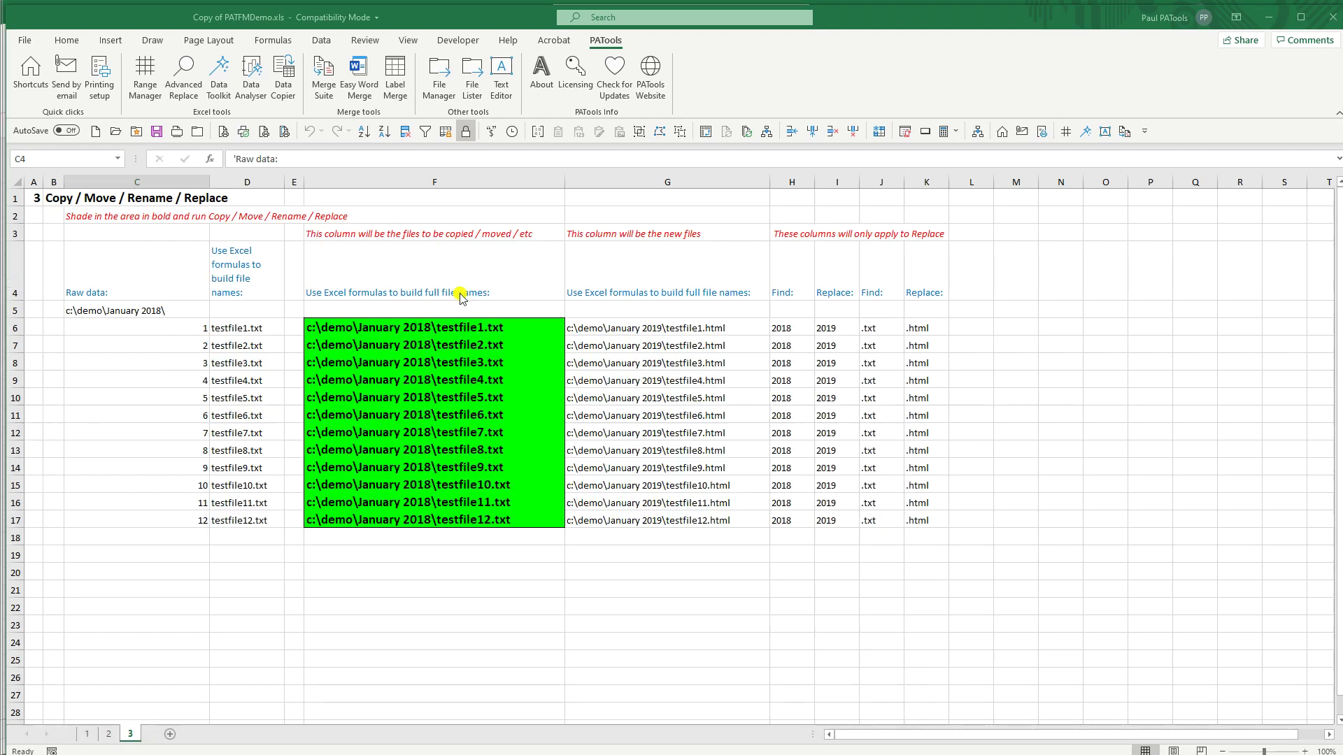
pyautogui.click(436, 75)
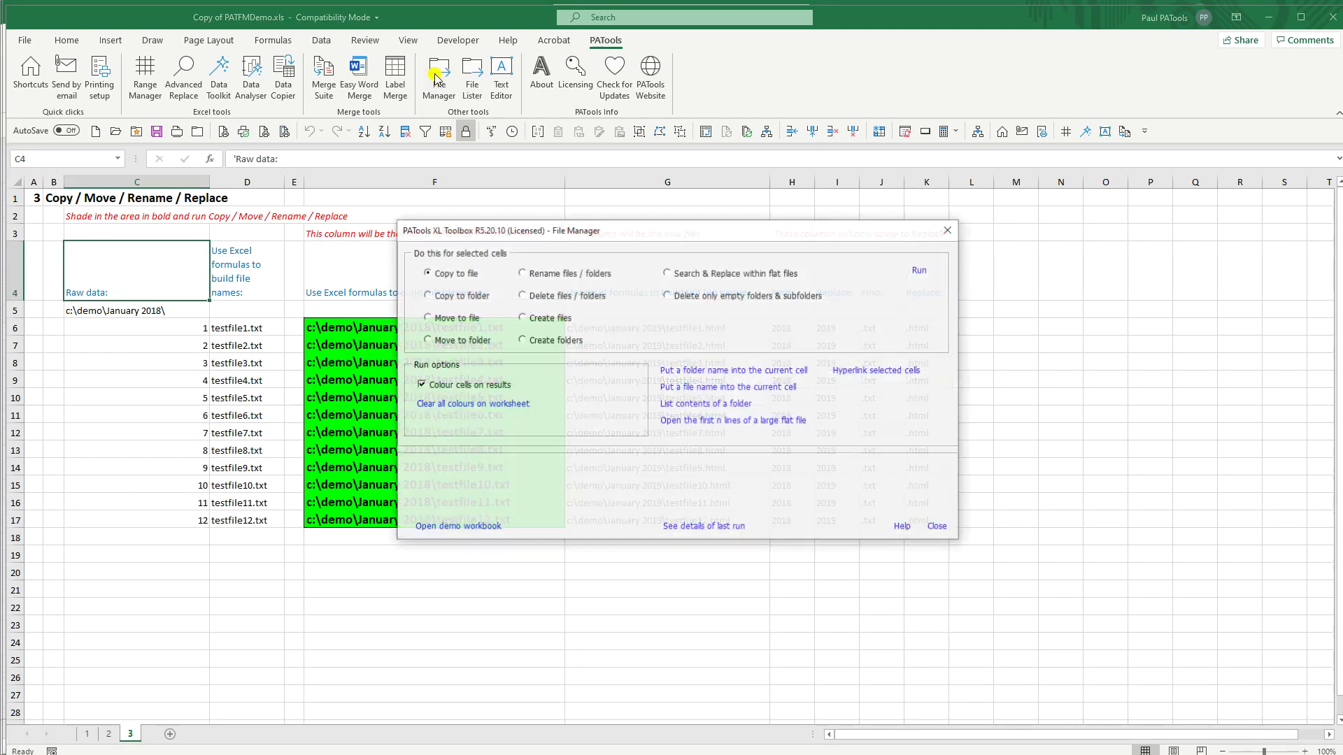
pyautogui.click(714, 293)
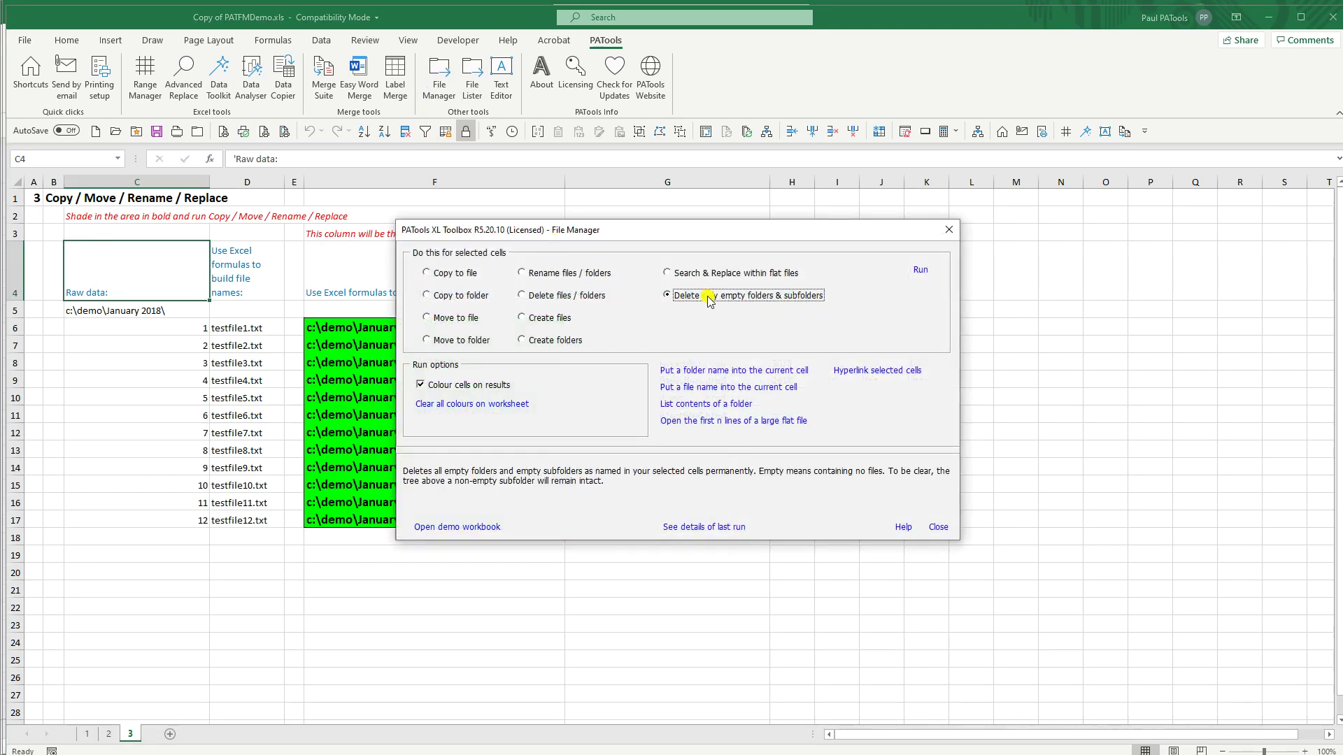
pyautogui.click(922, 270)
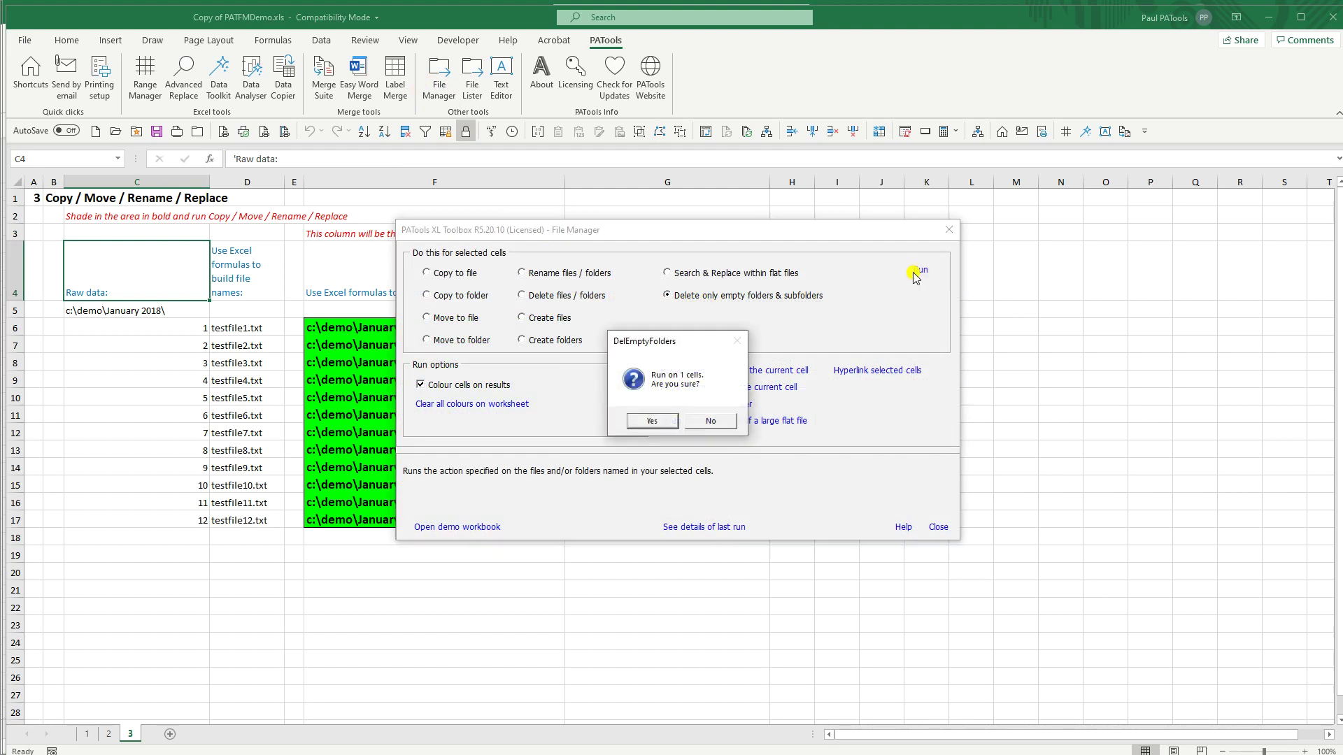
pyautogui.click(714, 421)
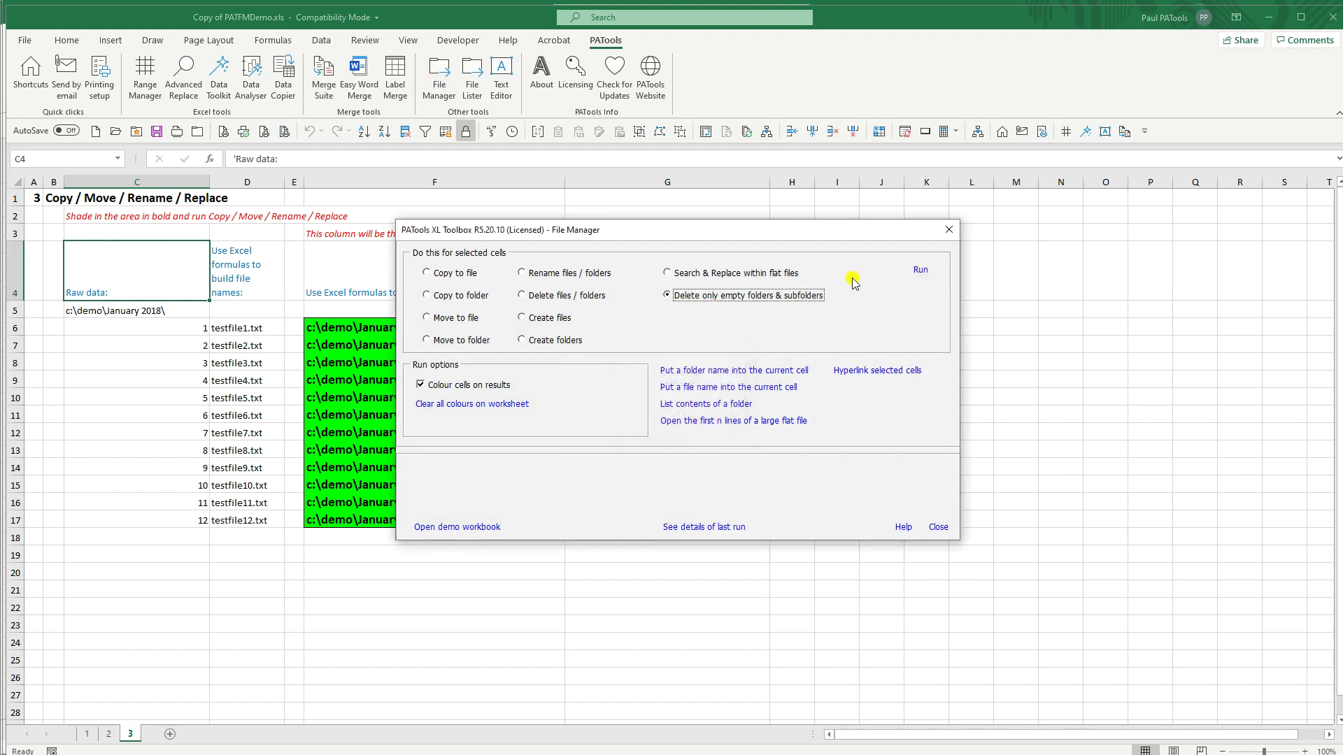
pyautogui.click(949, 230)
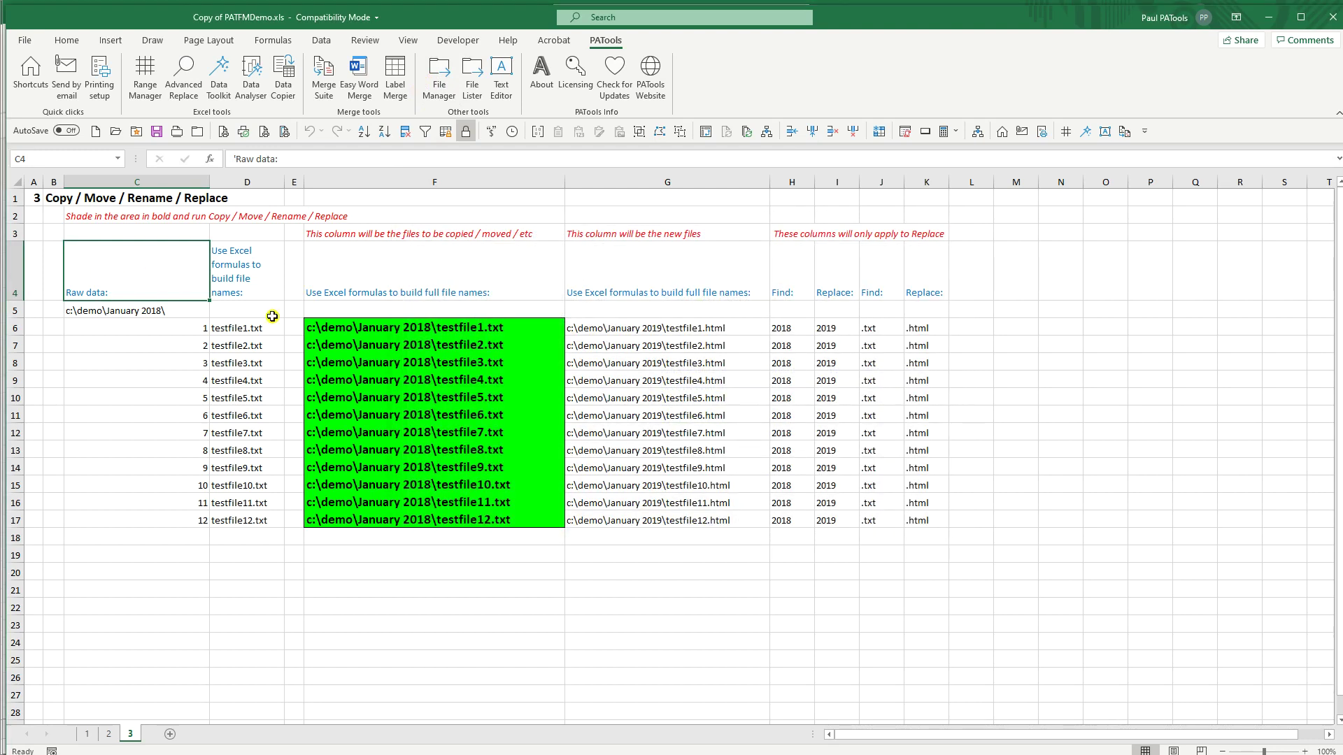
pyautogui.click(347, 557)
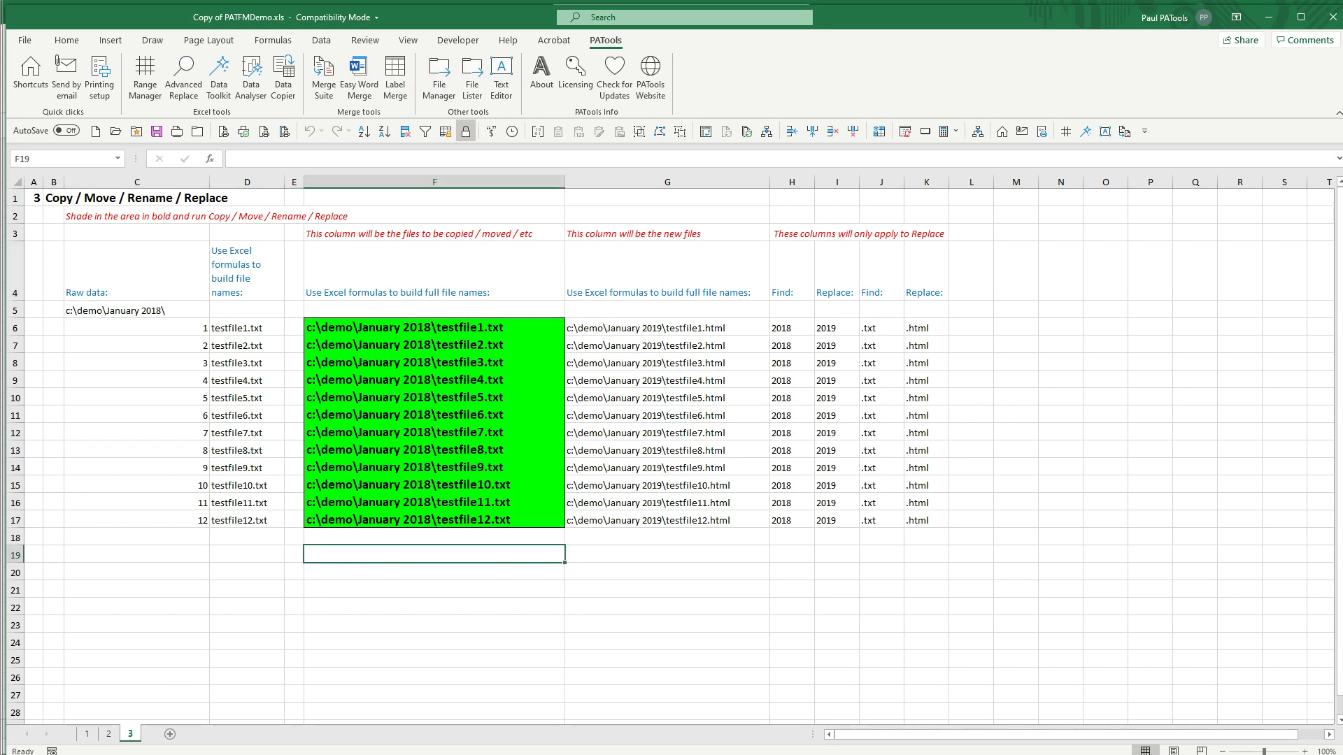
# Step: Copy the demo4empty folder path from the File Explorer address bar
pyautogui.hotkey('alt', 'Tab')
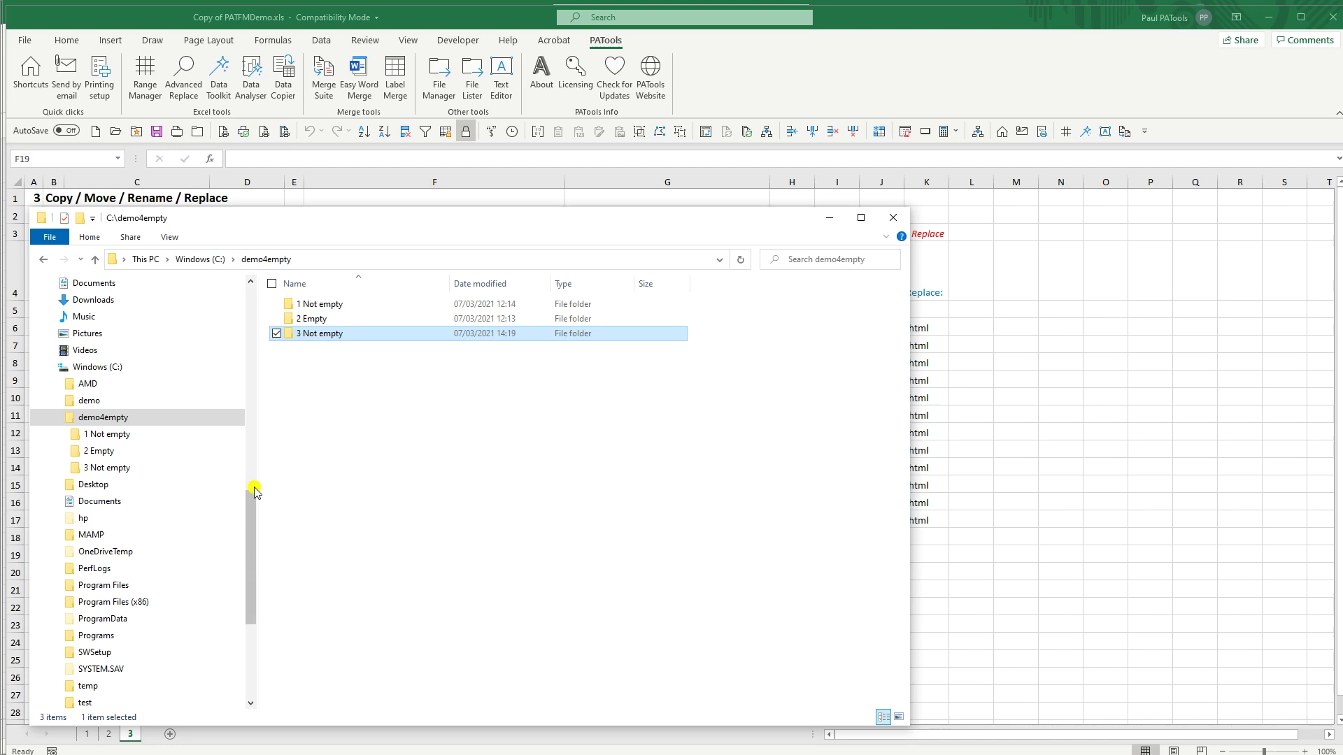
pyautogui.hotkey('alt', 'Tab')
pyautogui.hotkey('alt', 'Tab')
pyautogui.click(326, 261)
pyautogui.rightClick(180, 260)
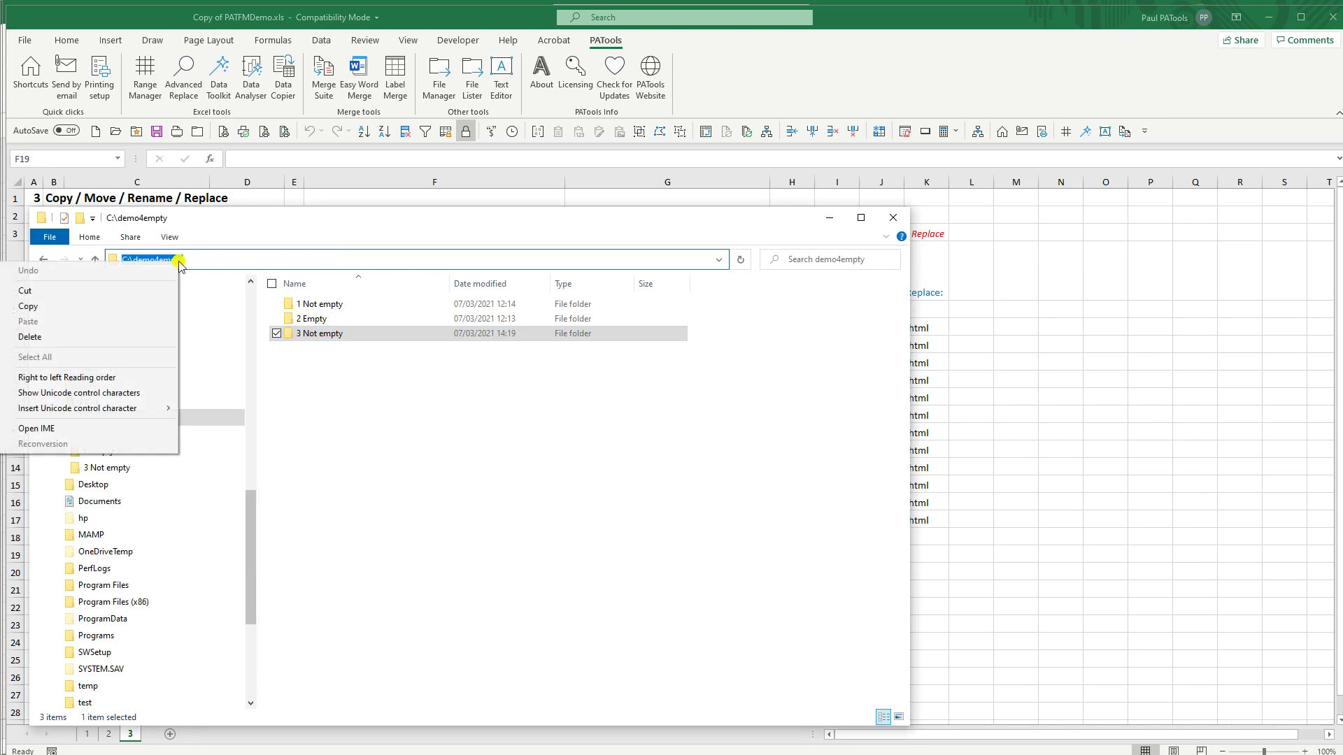
pyautogui.click(84, 308)
pyautogui.click(220, 259)
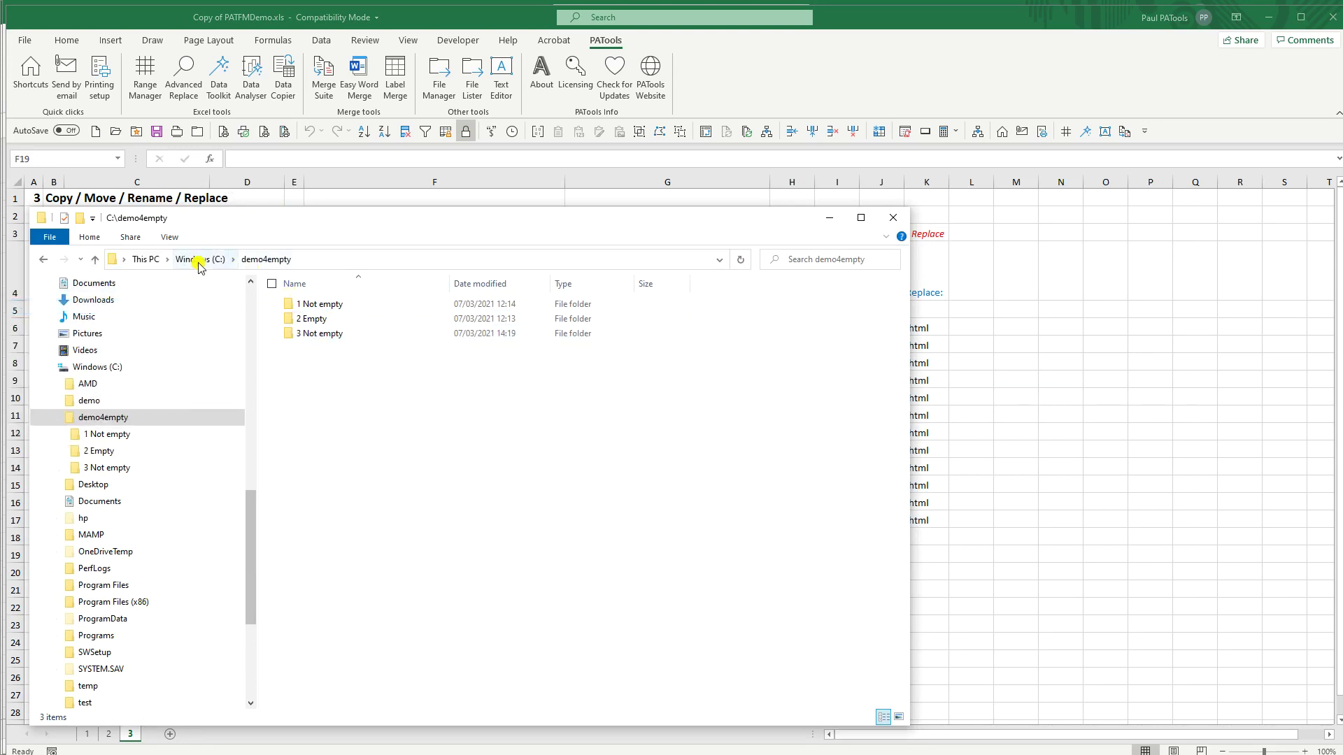
# Step: From the Windows (C:) listing, copy demo4empty's full path with 'Copy as path'
pyautogui.click(196, 259)
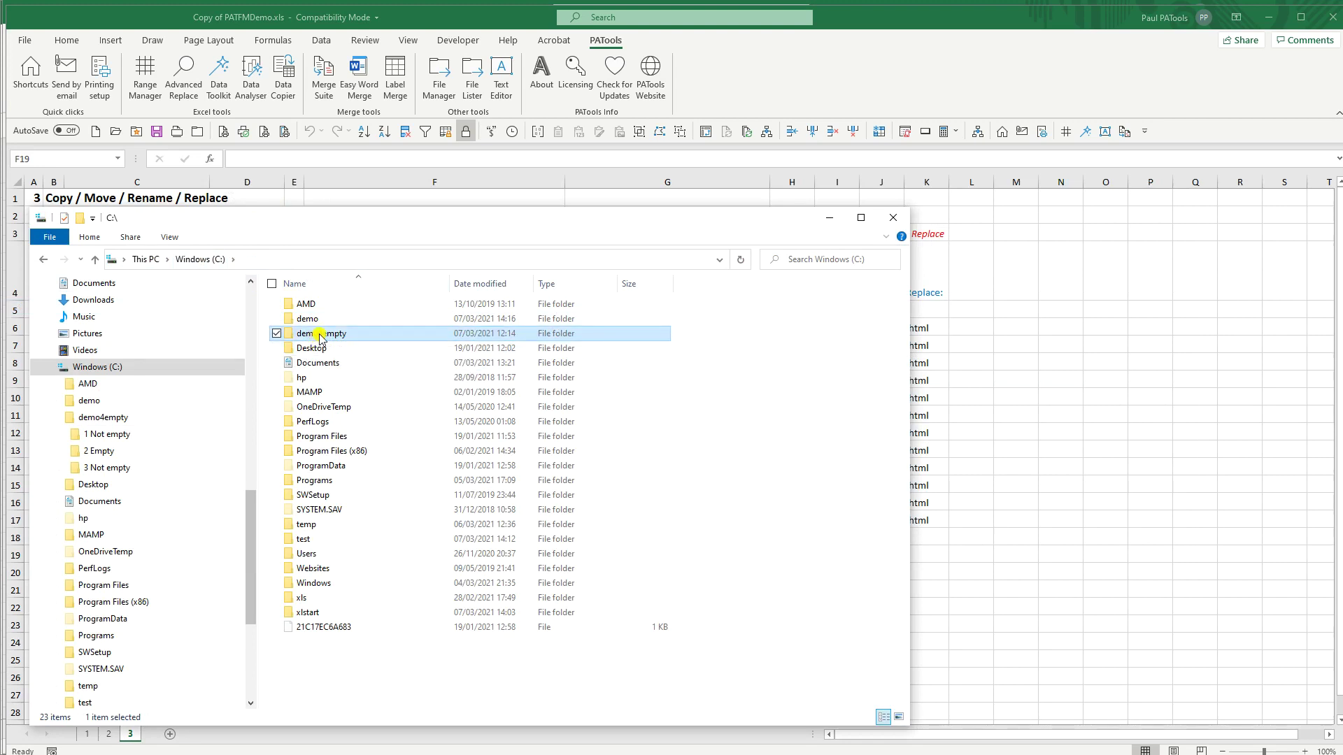
pyautogui.rightClick(319, 333)
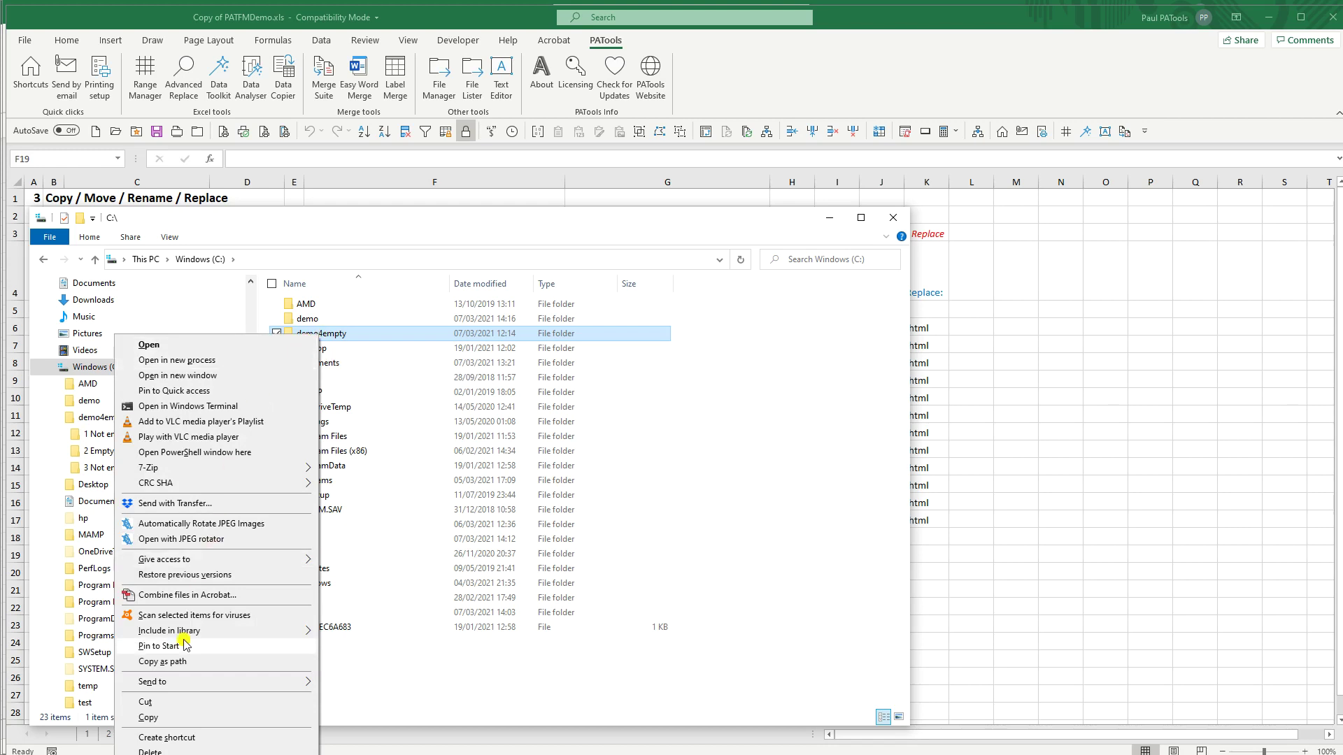
pyautogui.click(155, 662)
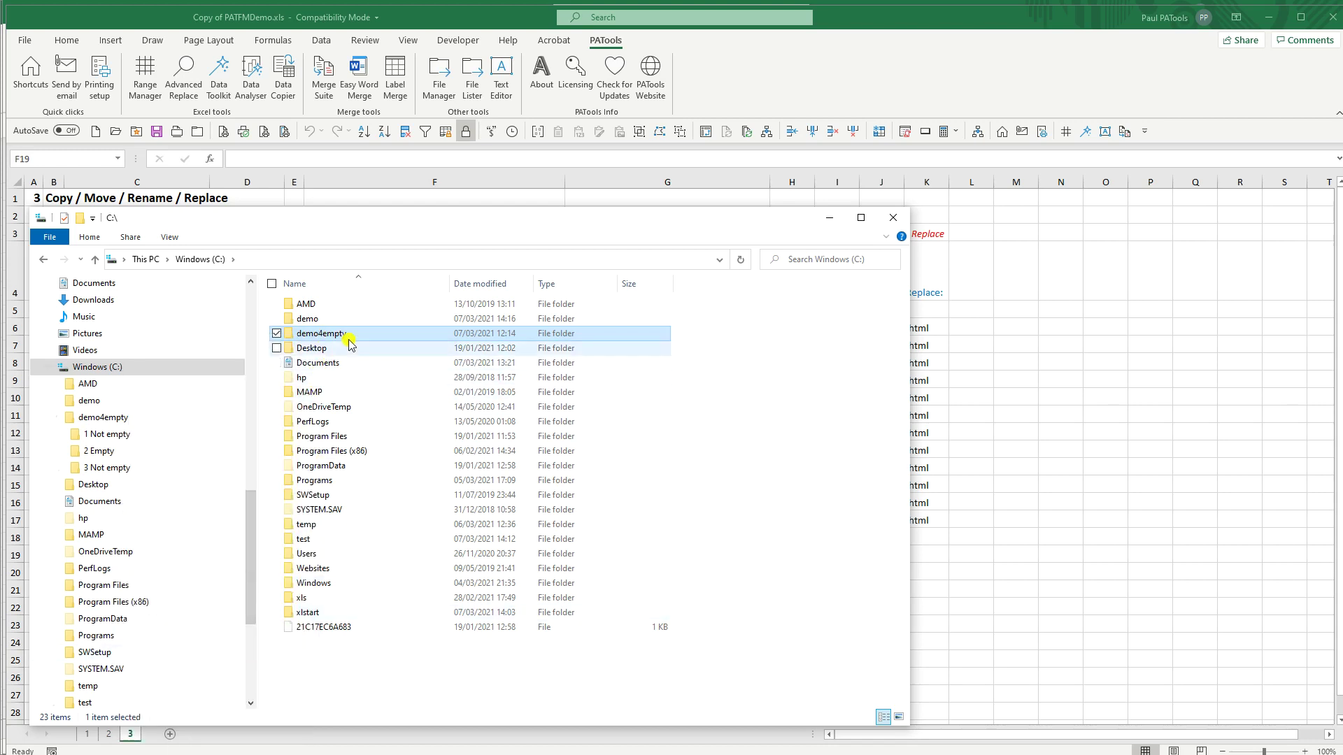
pyautogui.hotkey('alt', 'Tab')
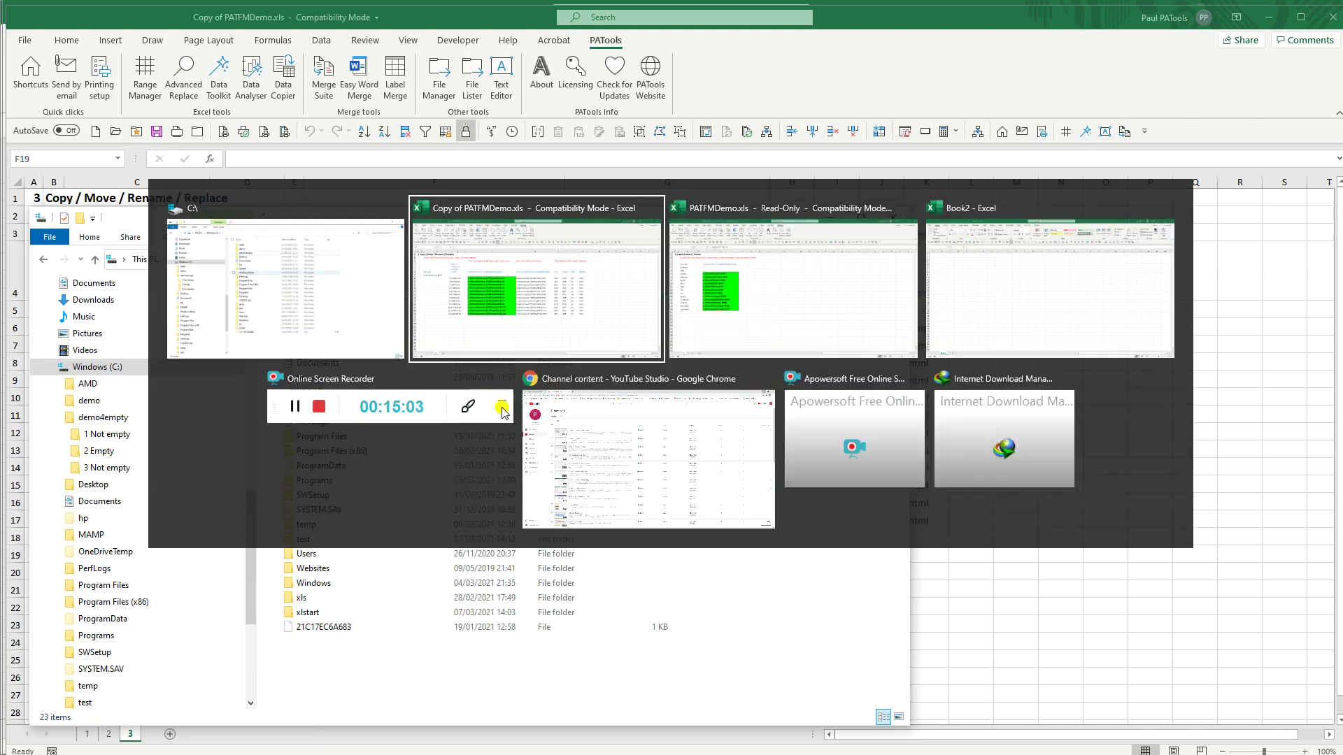
# Step: Put C:\demo4empty\ into F19 by browsing This PC > Windows (C:) > demo4empty in PATools File Manager
pyautogui.click(440, 78)
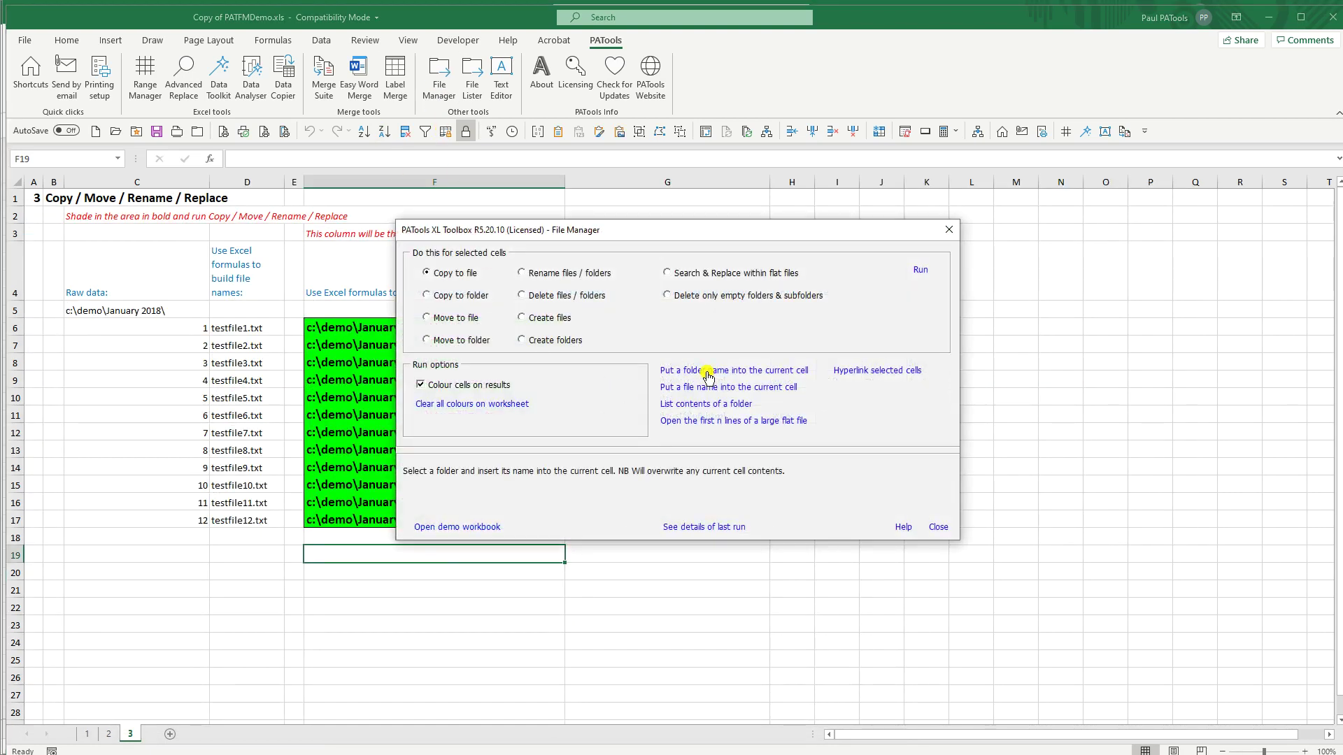
pyautogui.click(710, 375)
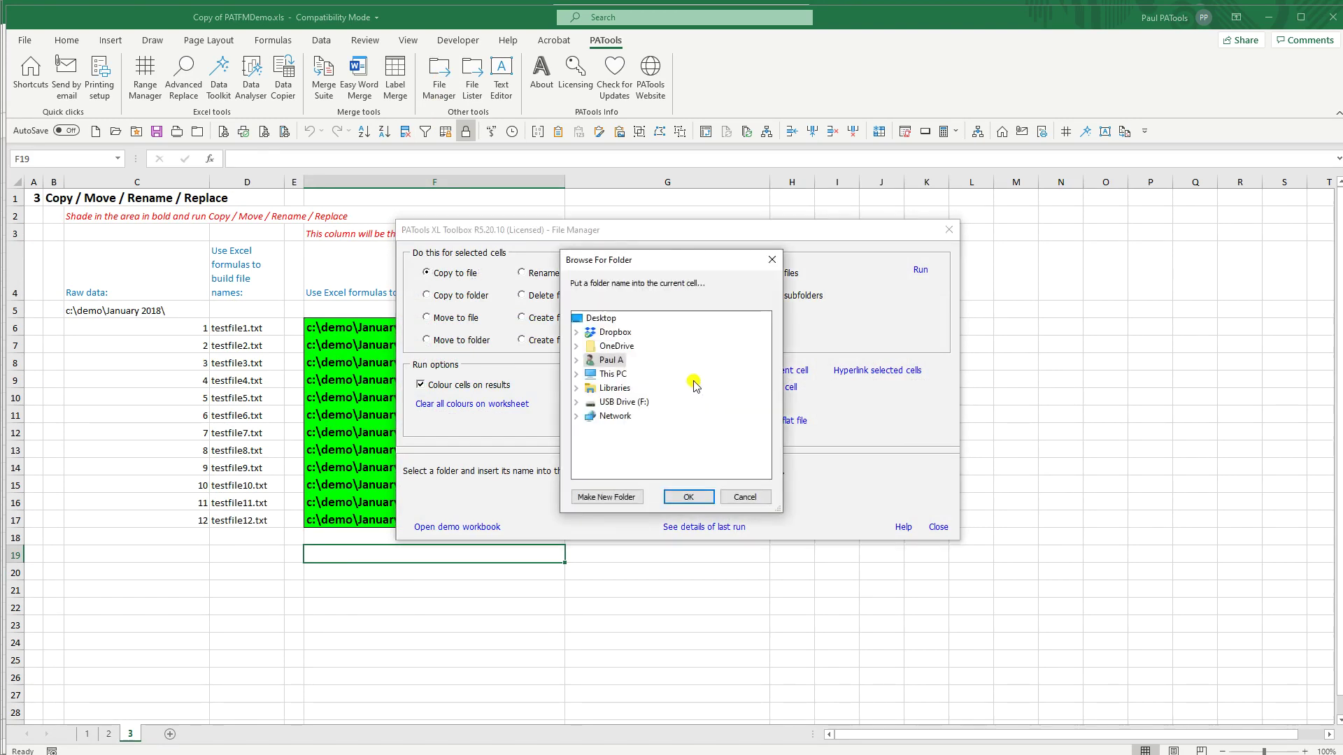
pyautogui.click(577, 376)
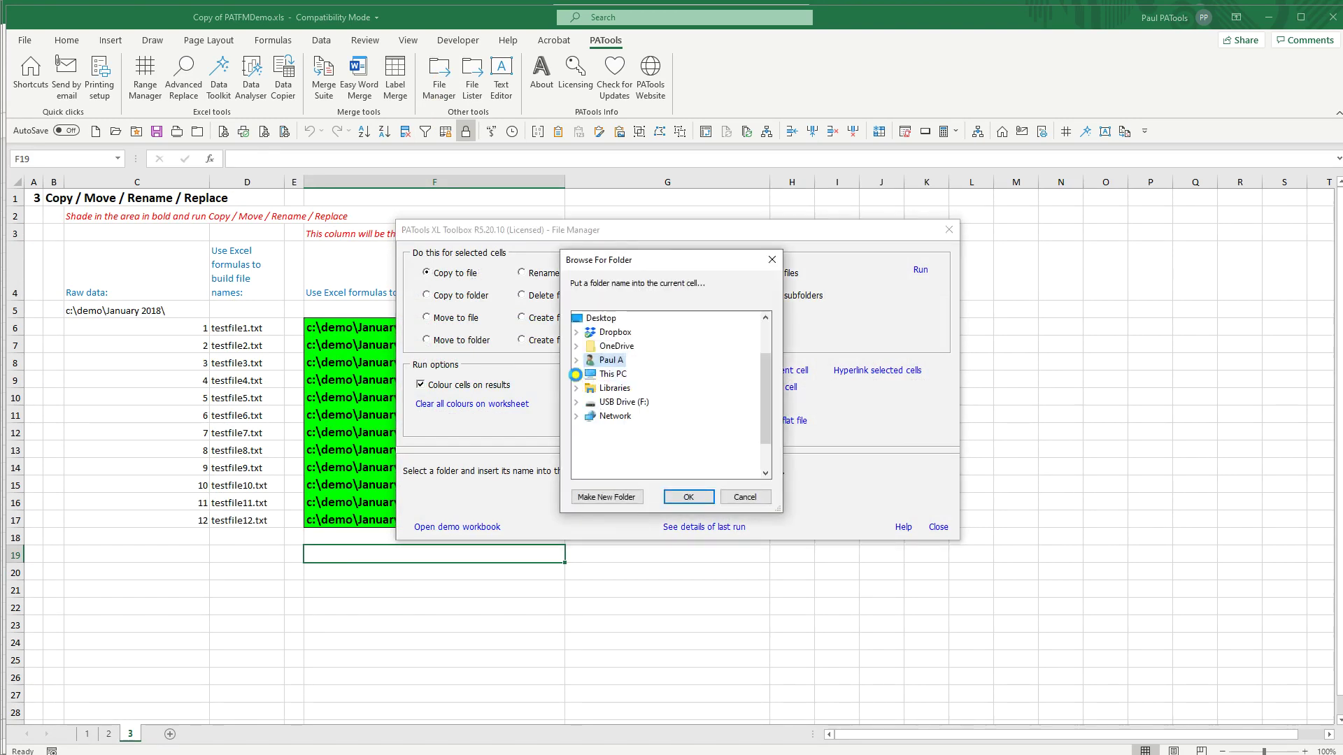
pyautogui.click(589, 432)
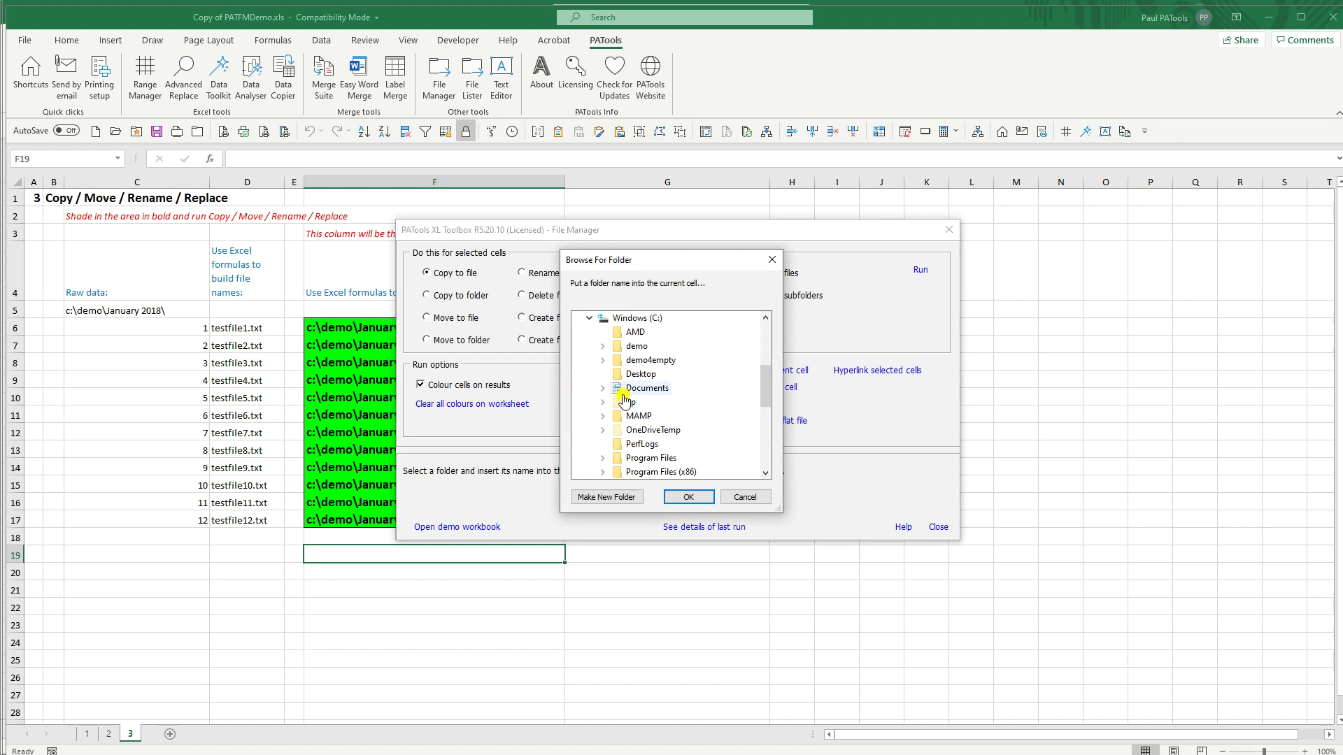
pyautogui.doubleClick(651, 360)
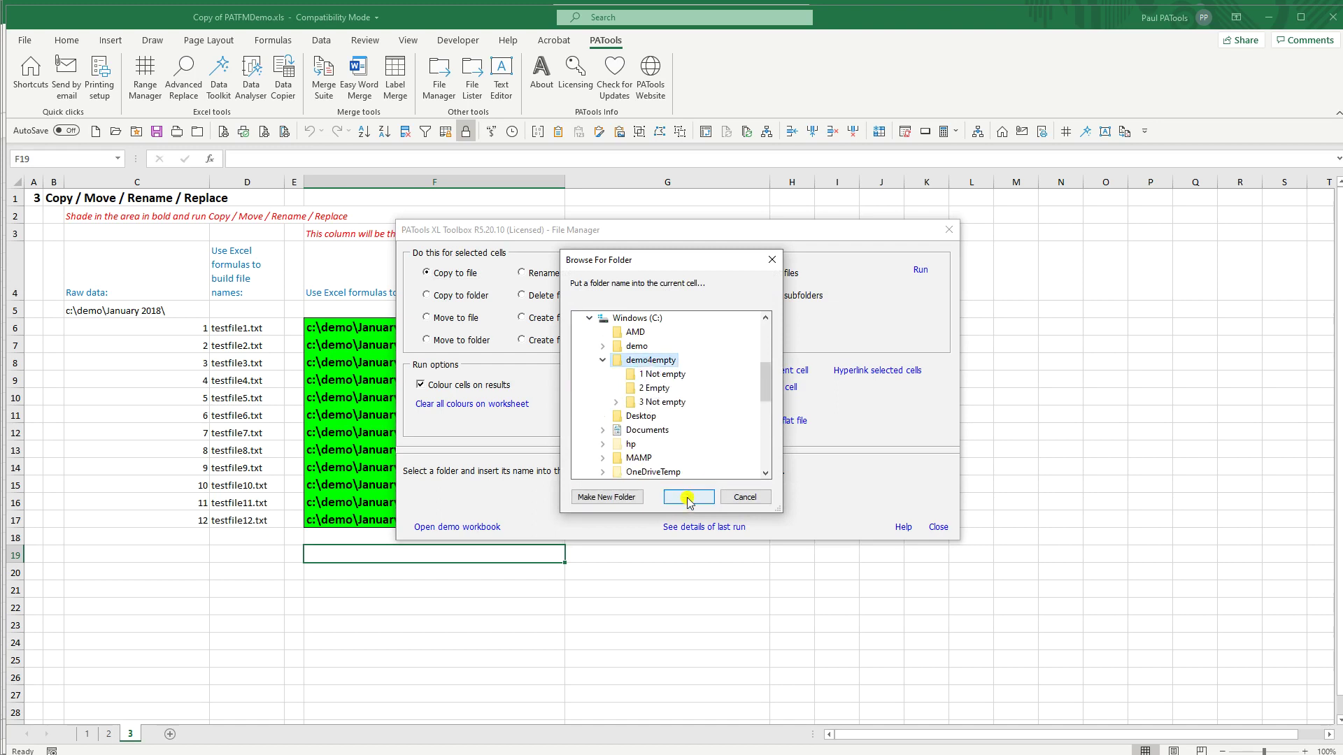
pyautogui.click(688, 496)
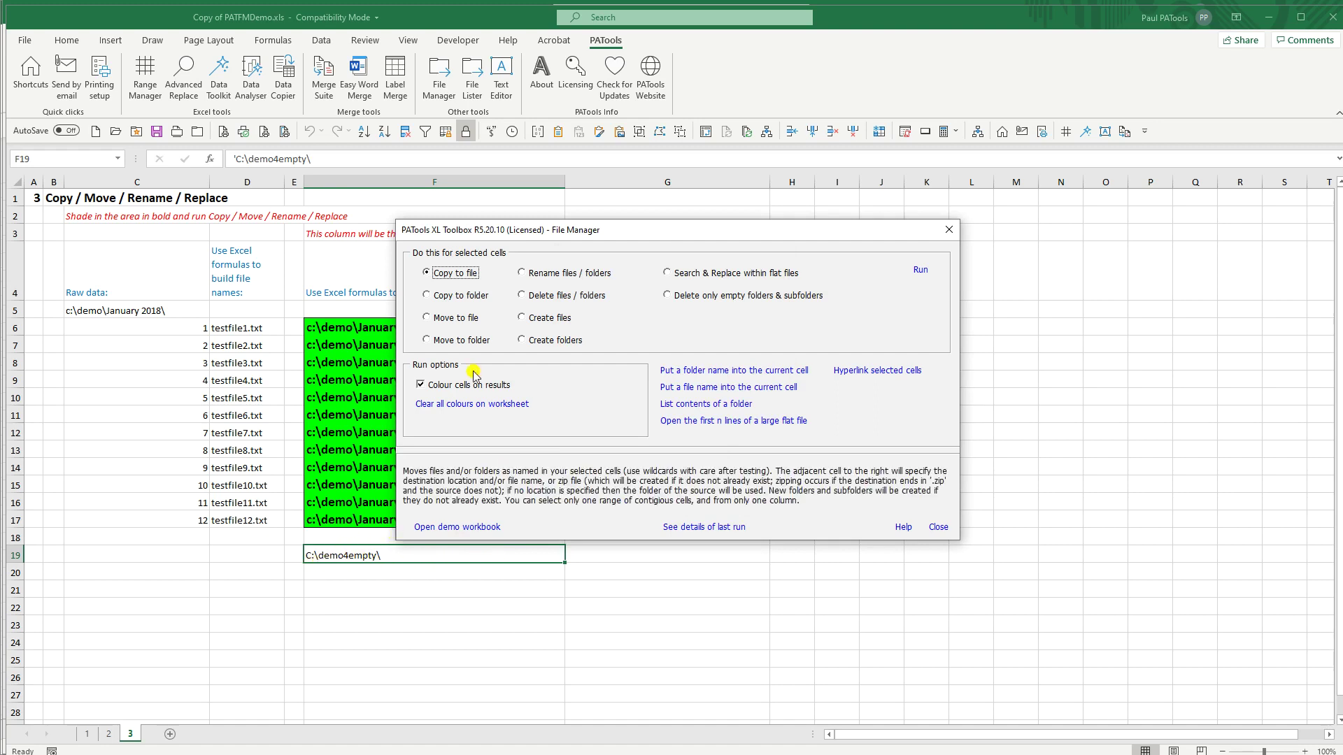
# Step: Run 'Delete only empty folders & subfolders' on F19's path, confirm, and close the 3-deleted report
pyautogui.moveTo(539, 231); pyautogui.dragTo(445, 168)
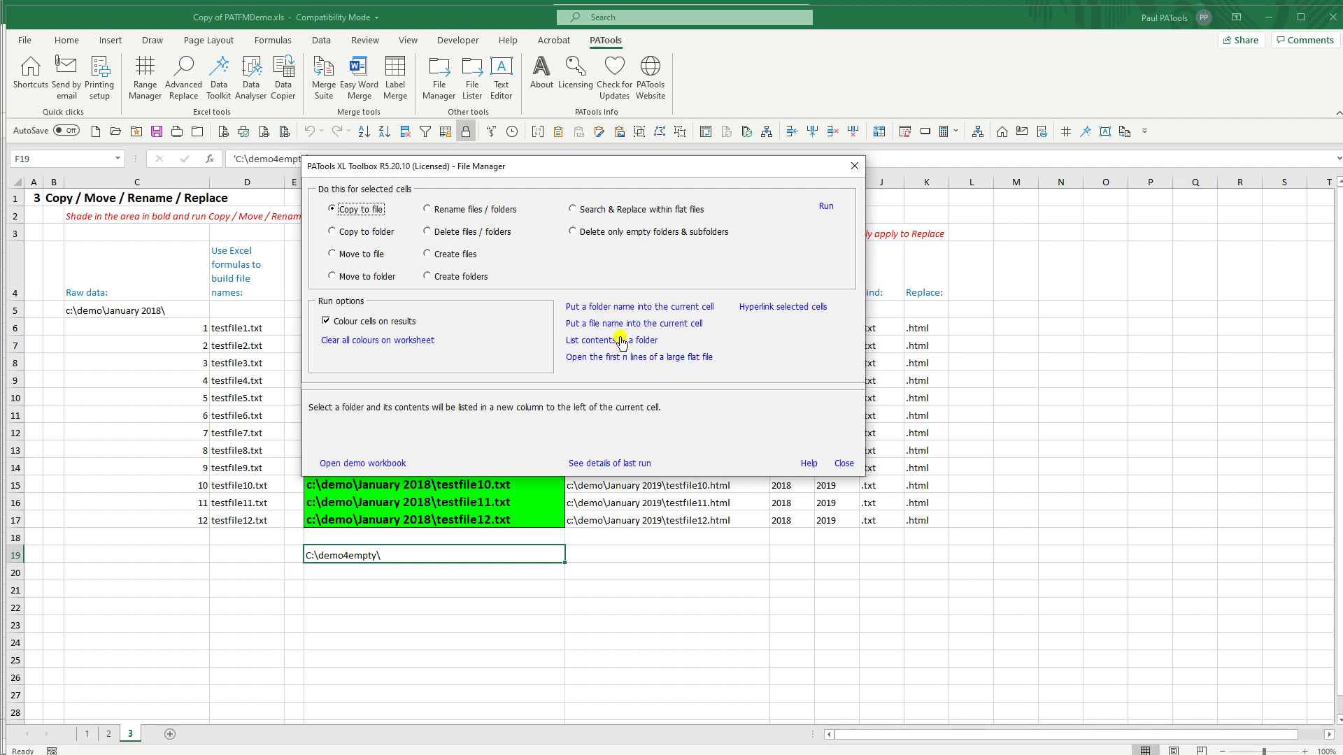
pyautogui.click(596, 234)
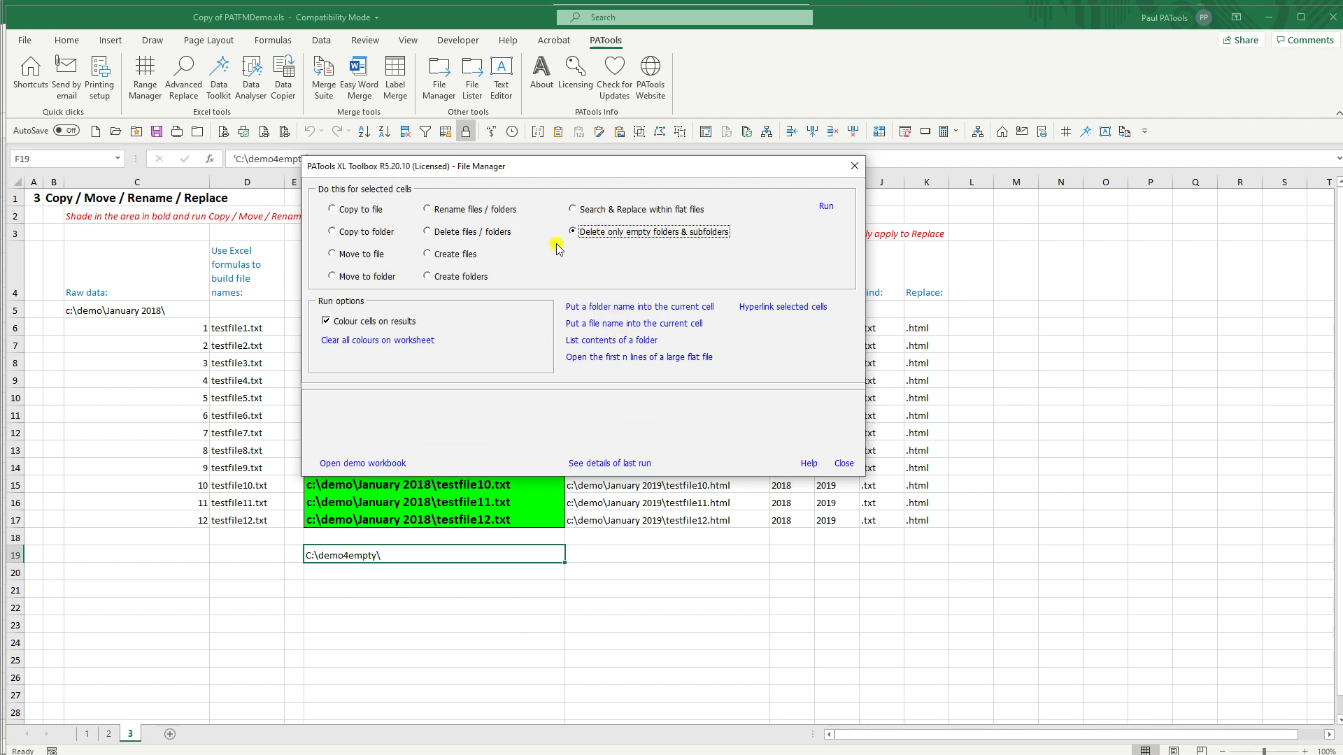
pyautogui.click(824, 208)
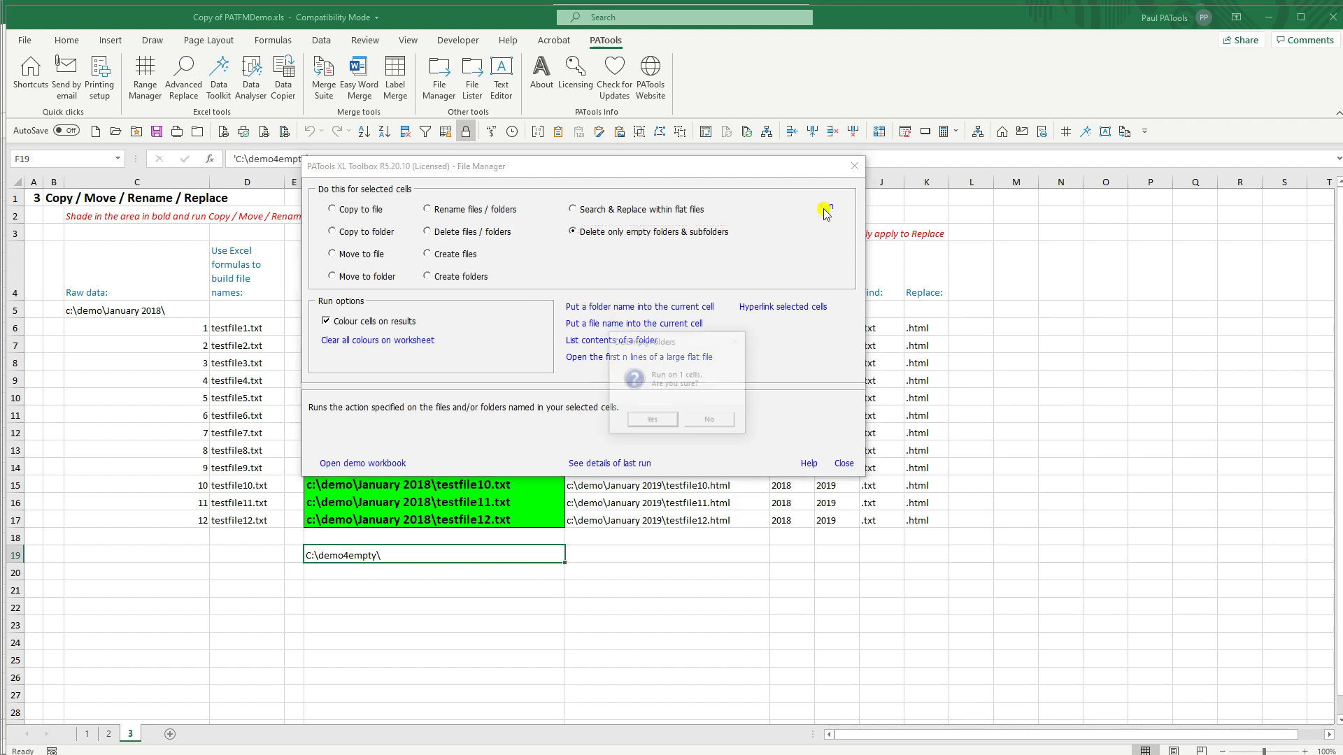
pyautogui.click(652, 421)
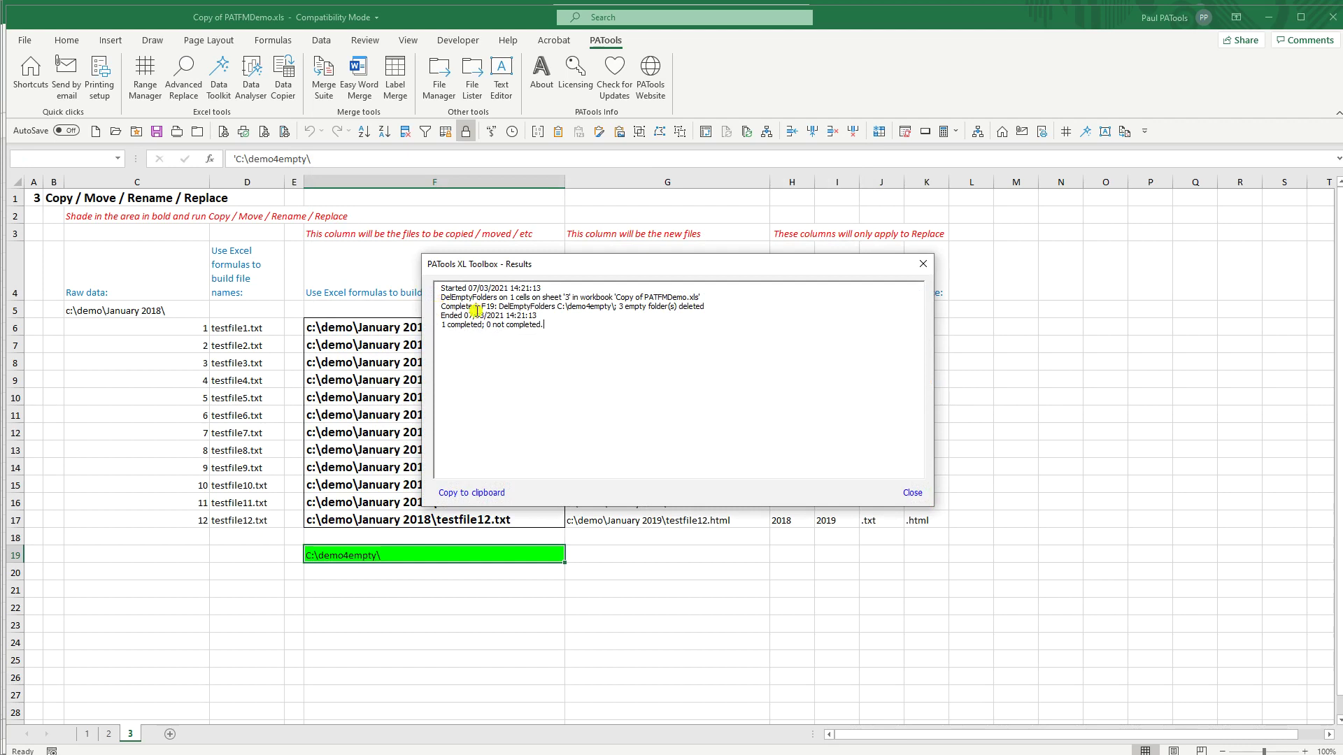
pyautogui.click(907, 493)
# Step: Verify C:\demo4empty holds only '1 Not empty' with data.txt, then reopen PATools File Manager
pyautogui.click(839, 465)
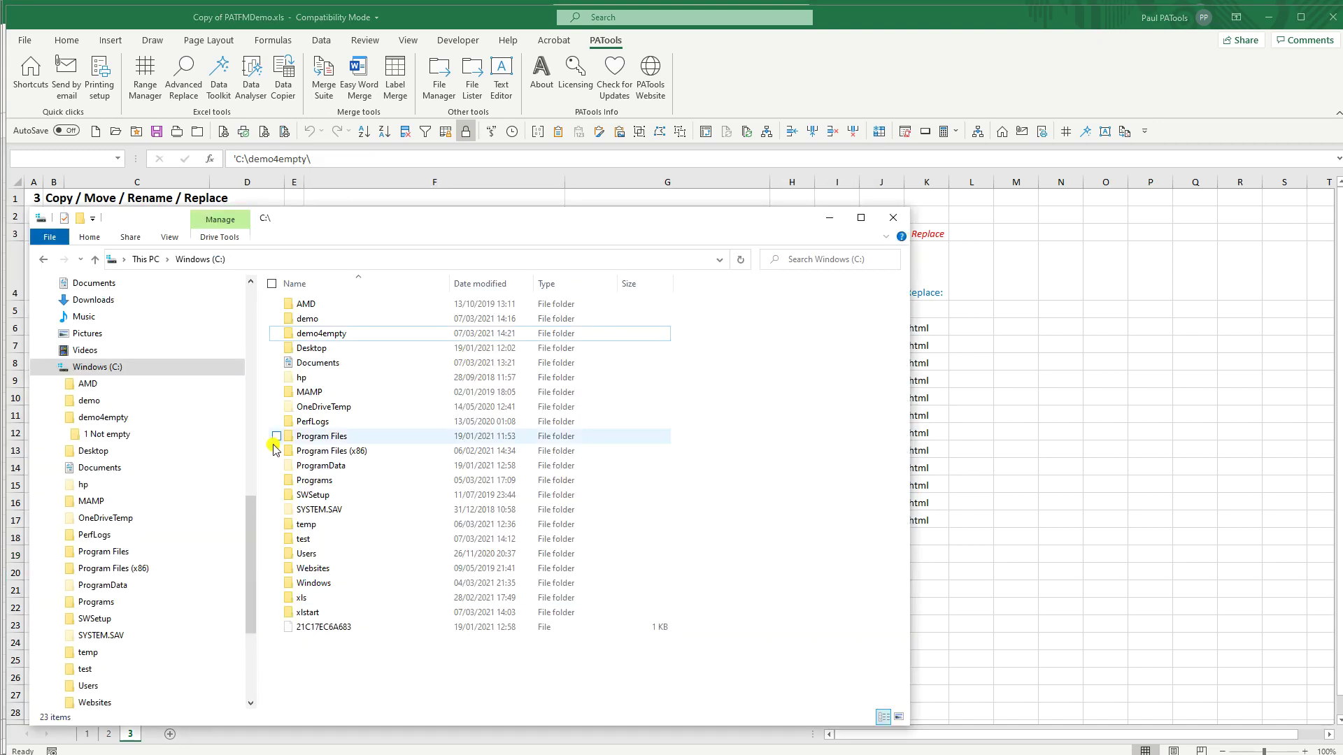
pyautogui.click(316, 335)
pyautogui.doubleClick(317, 335)
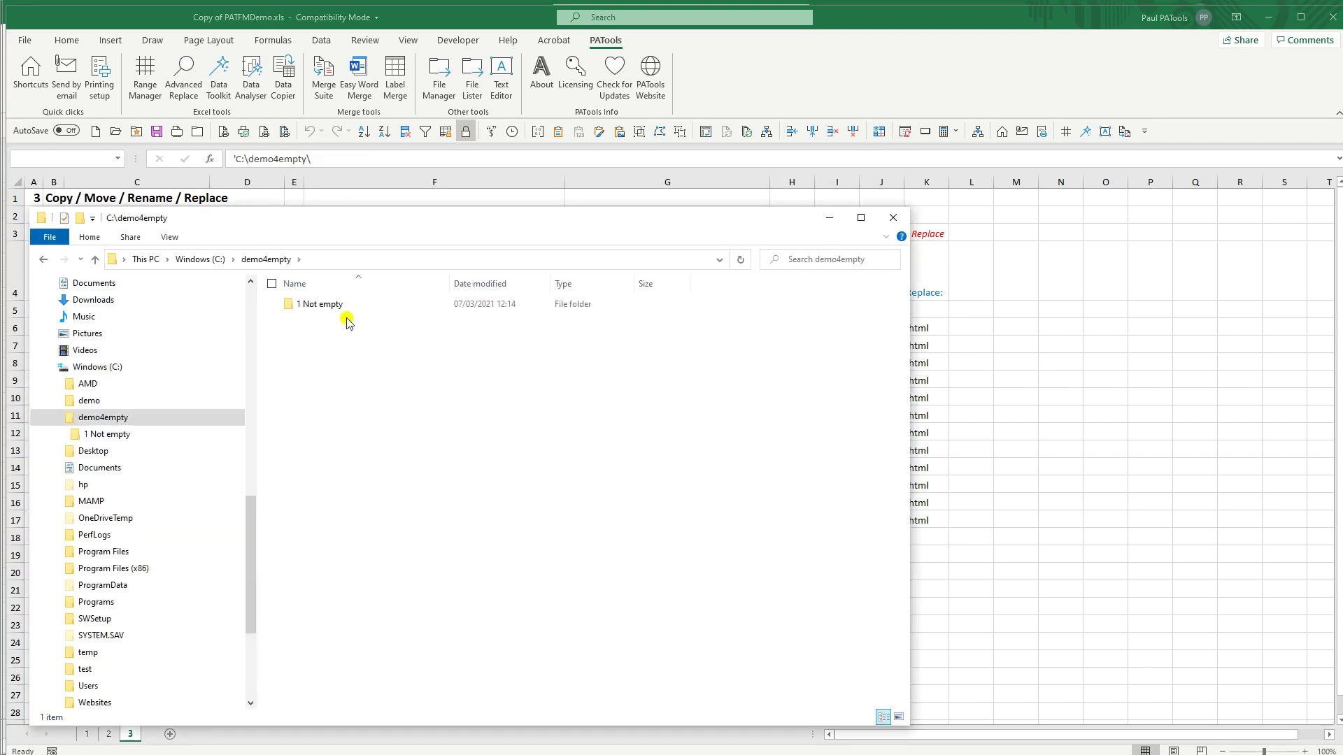
pyautogui.doubleClick(312, 305)
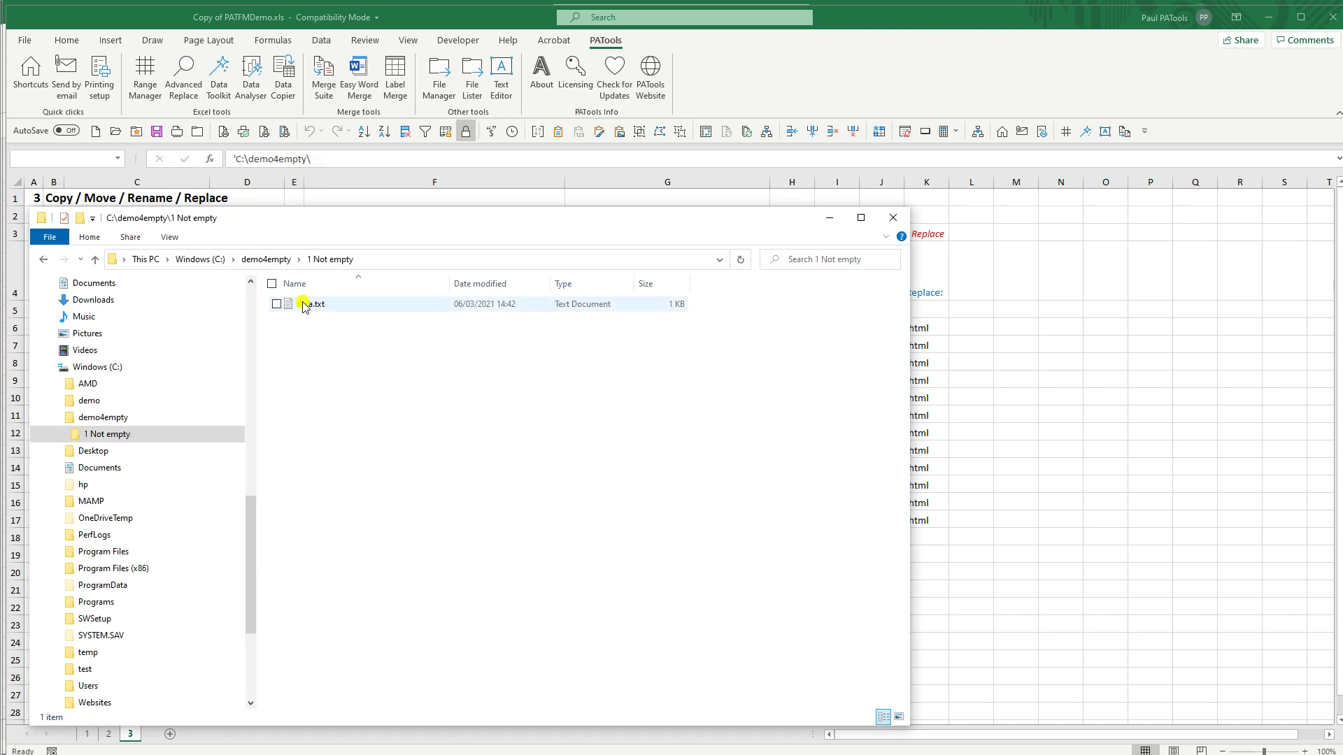
pyautogui.click(274, 261)
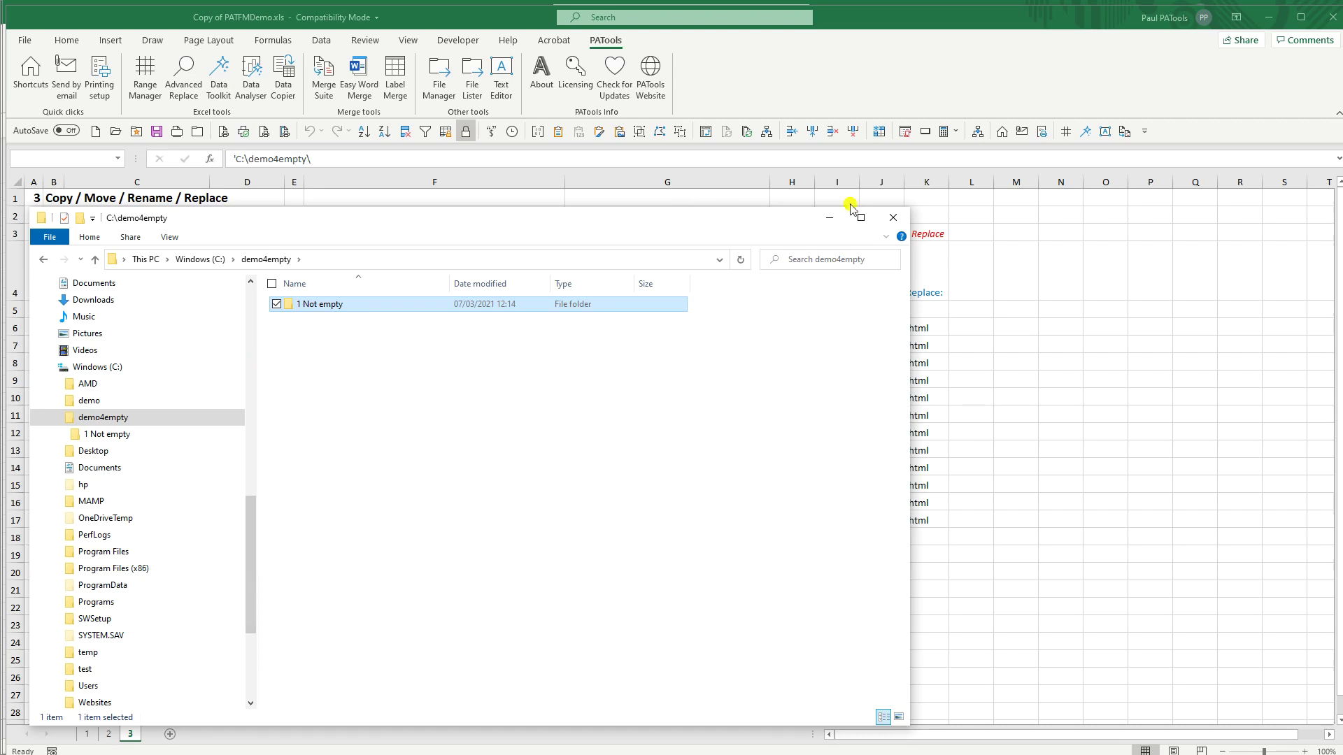
pyautogui.click(832, 219)
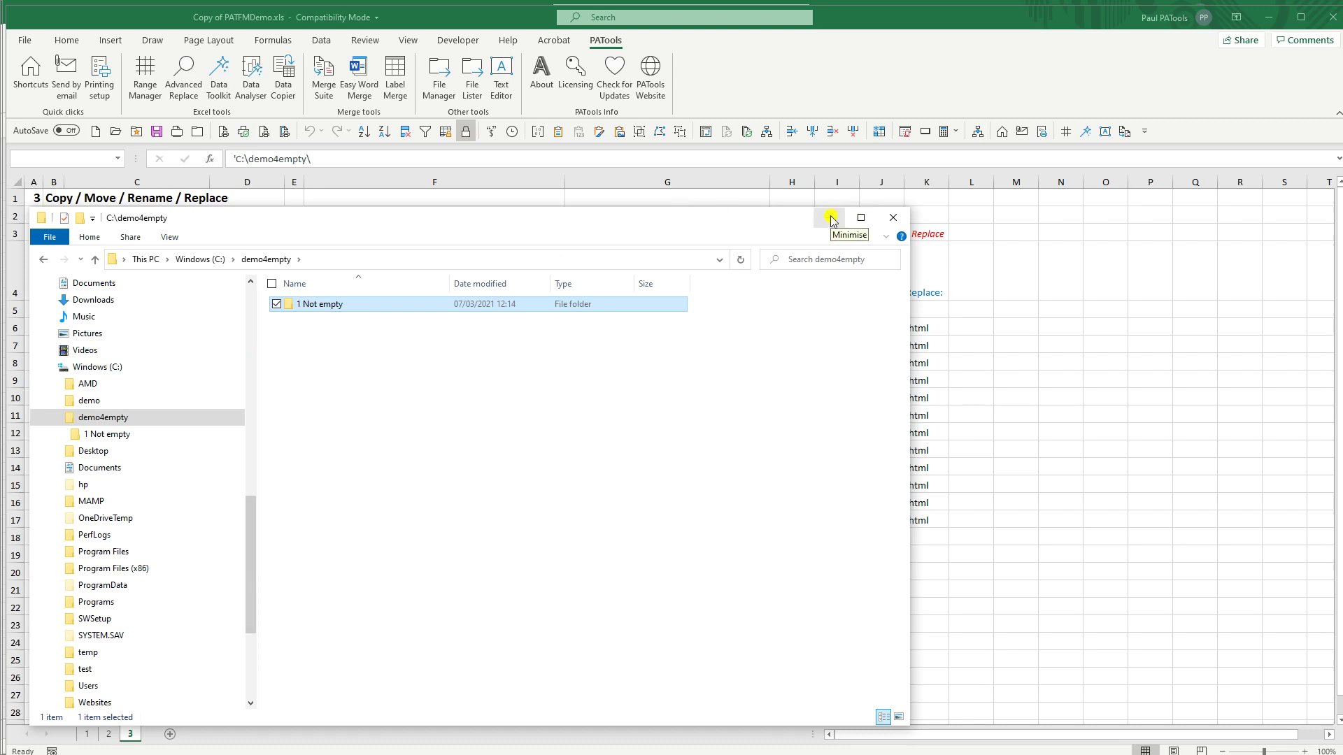
pyautogui.click(438, 77)
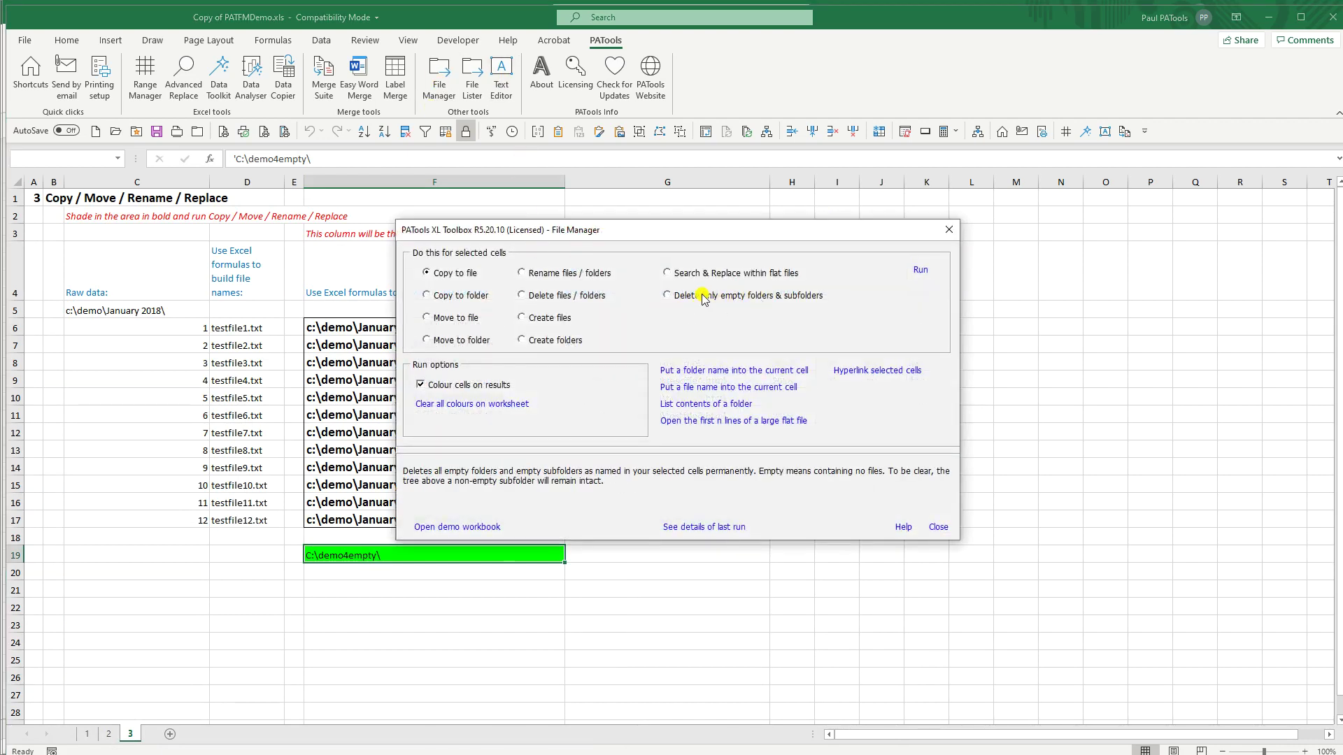
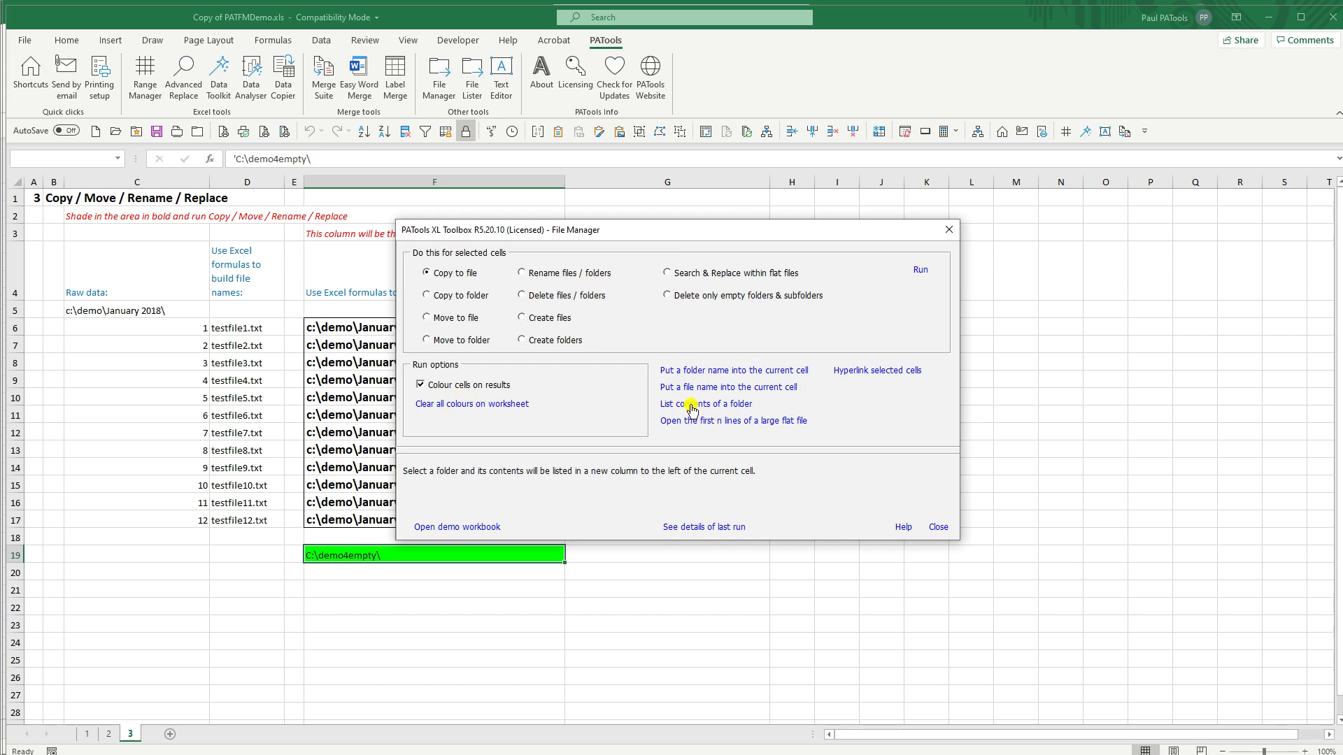
# Step: Close File Manager and select cell I7 on the Create Folders / Delete sheet
pyautogui.click(938, 527)
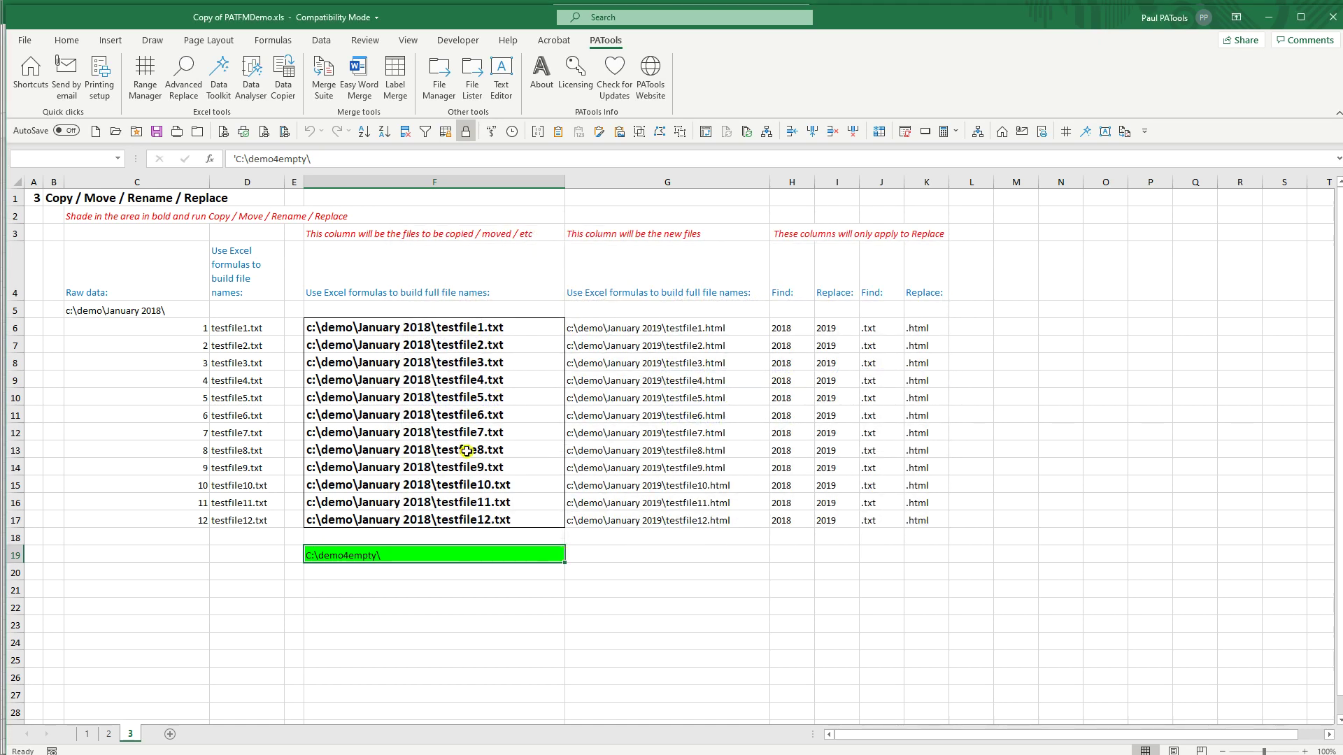
pyautogui.click(95, 736)
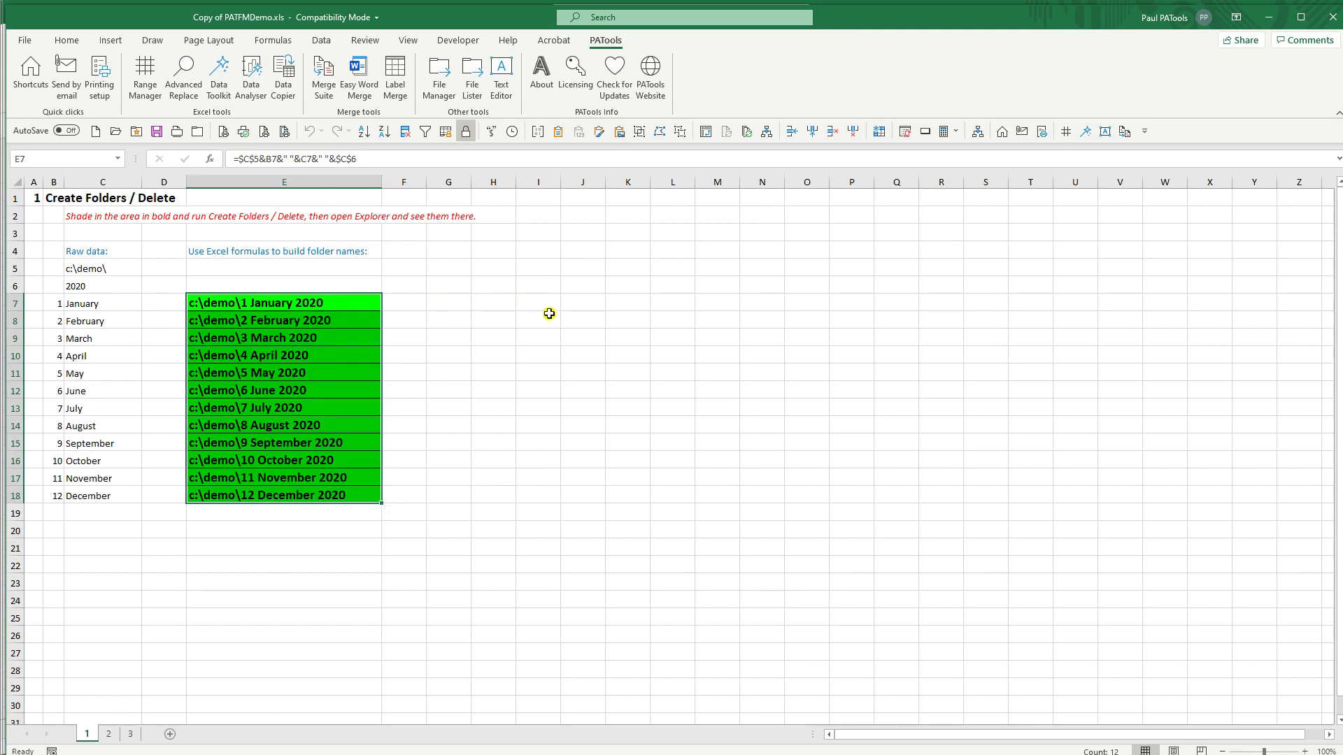
pyautogui.click(544, 305)
# Step: List the 34 files and folders of C:\test from I7 using PATools' List contents of a folder
pyautogui.click(439, 79)
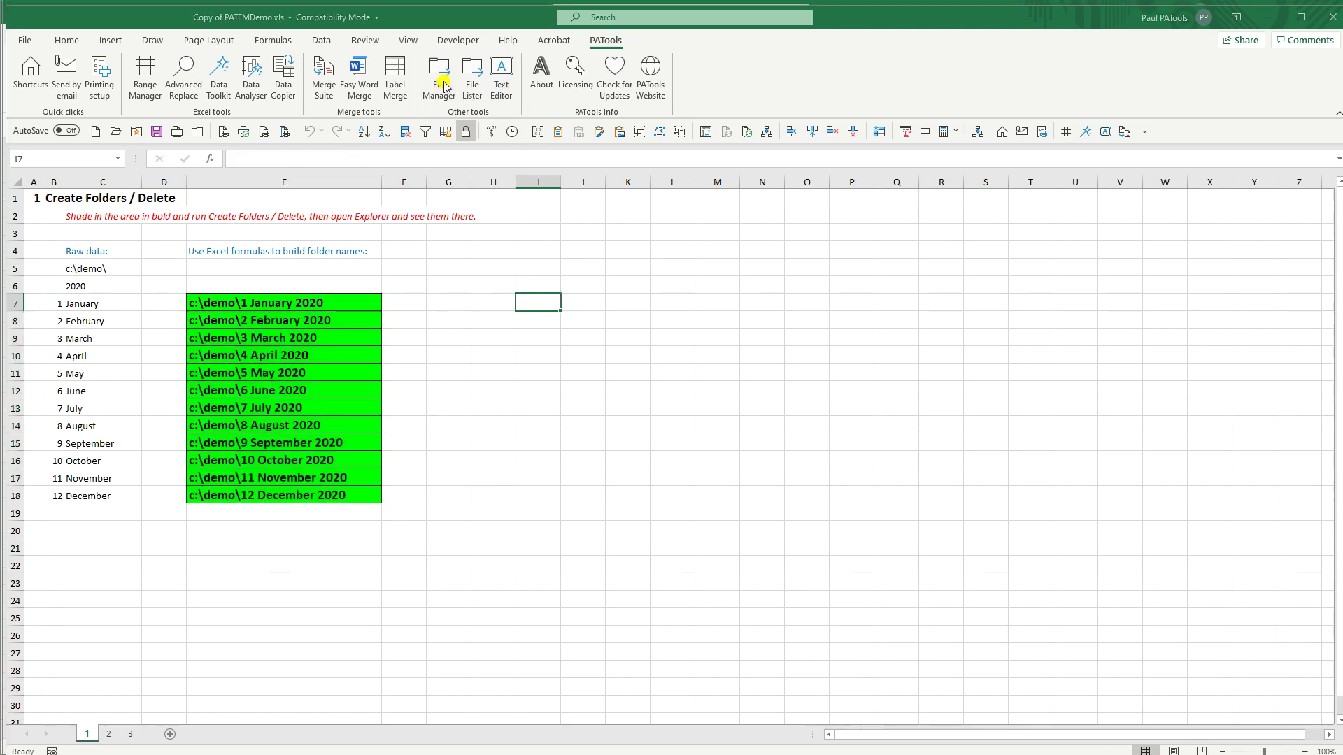
pyautogui.click(685, 405)
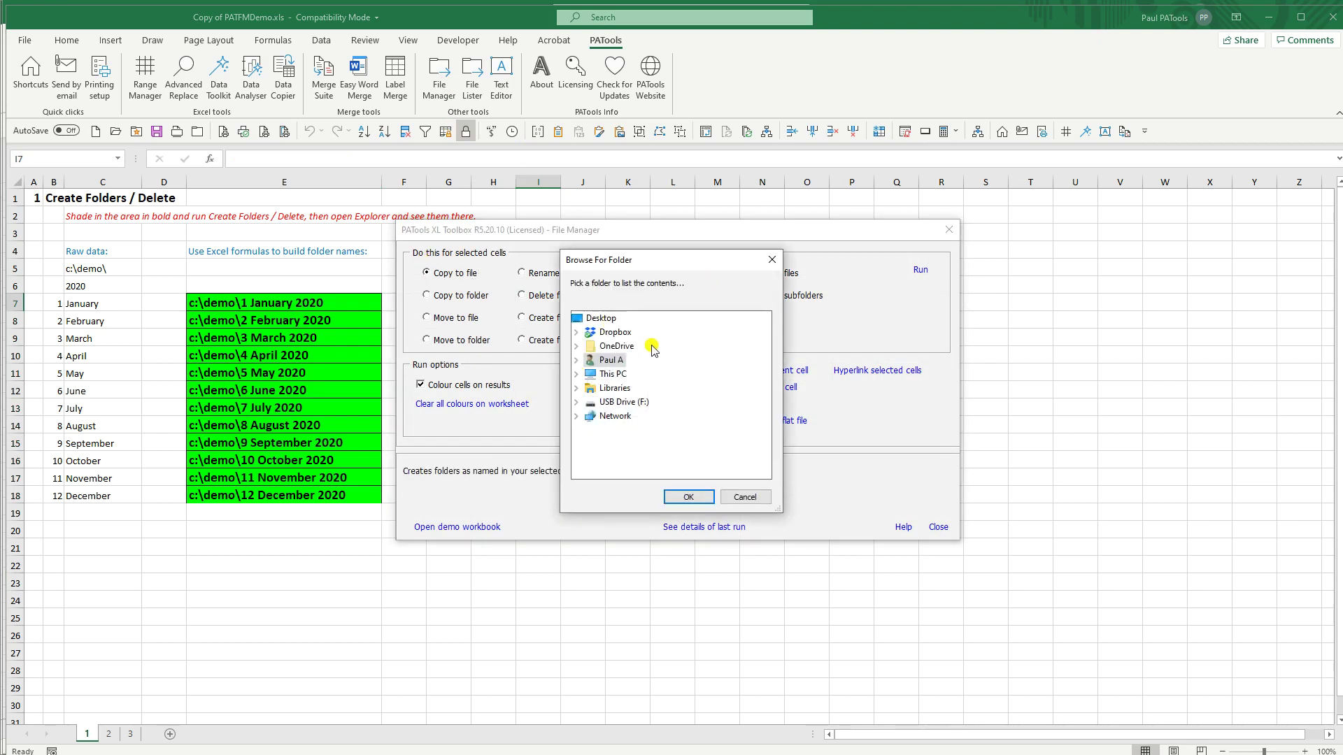
pyautogui.click(576, 361)
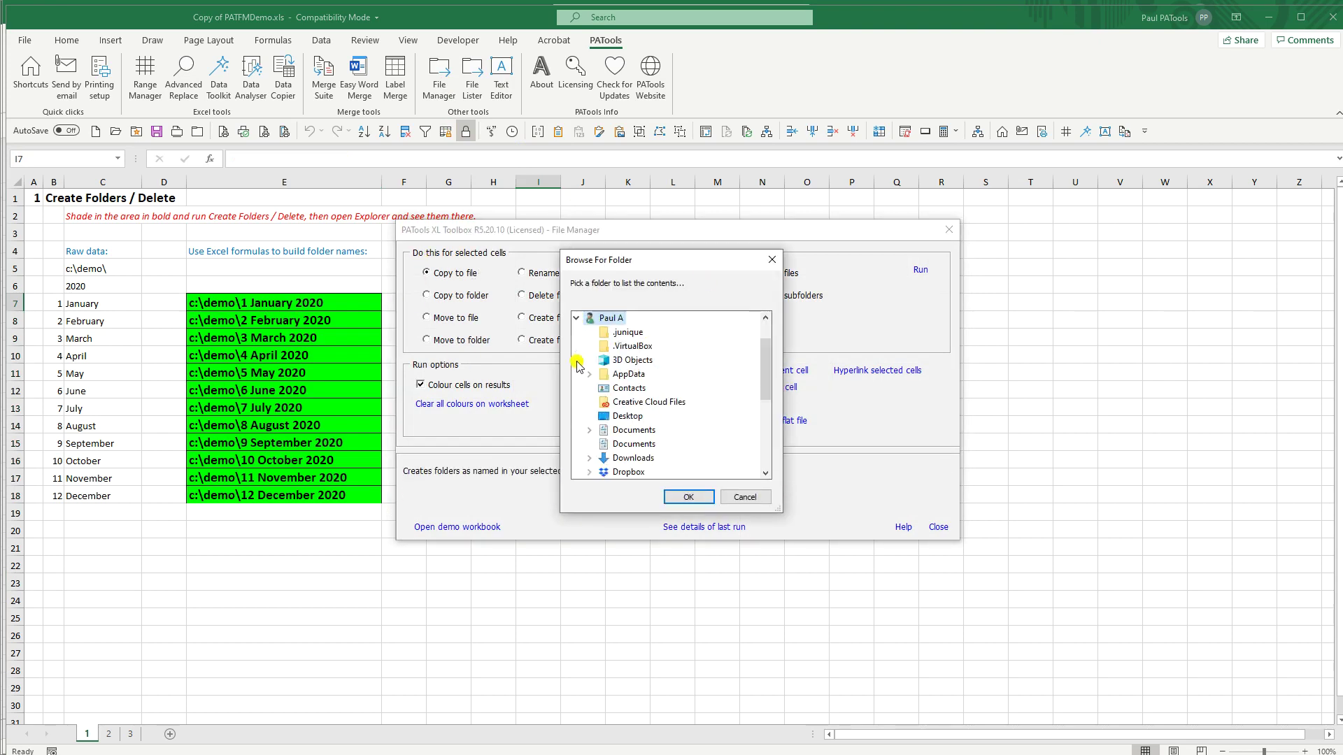
pyautogui.click(578, 321)
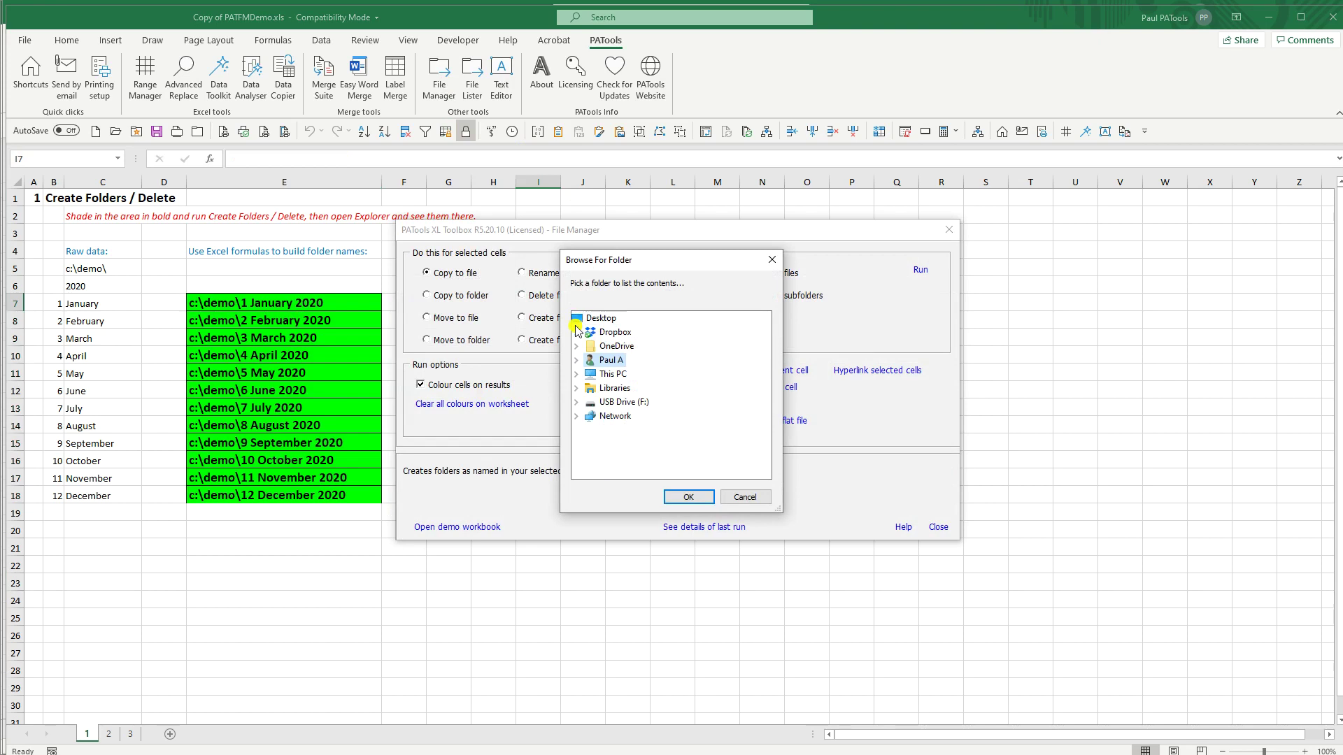
pyautogui.click(576, 374)
pyautogui.click(590, 430)
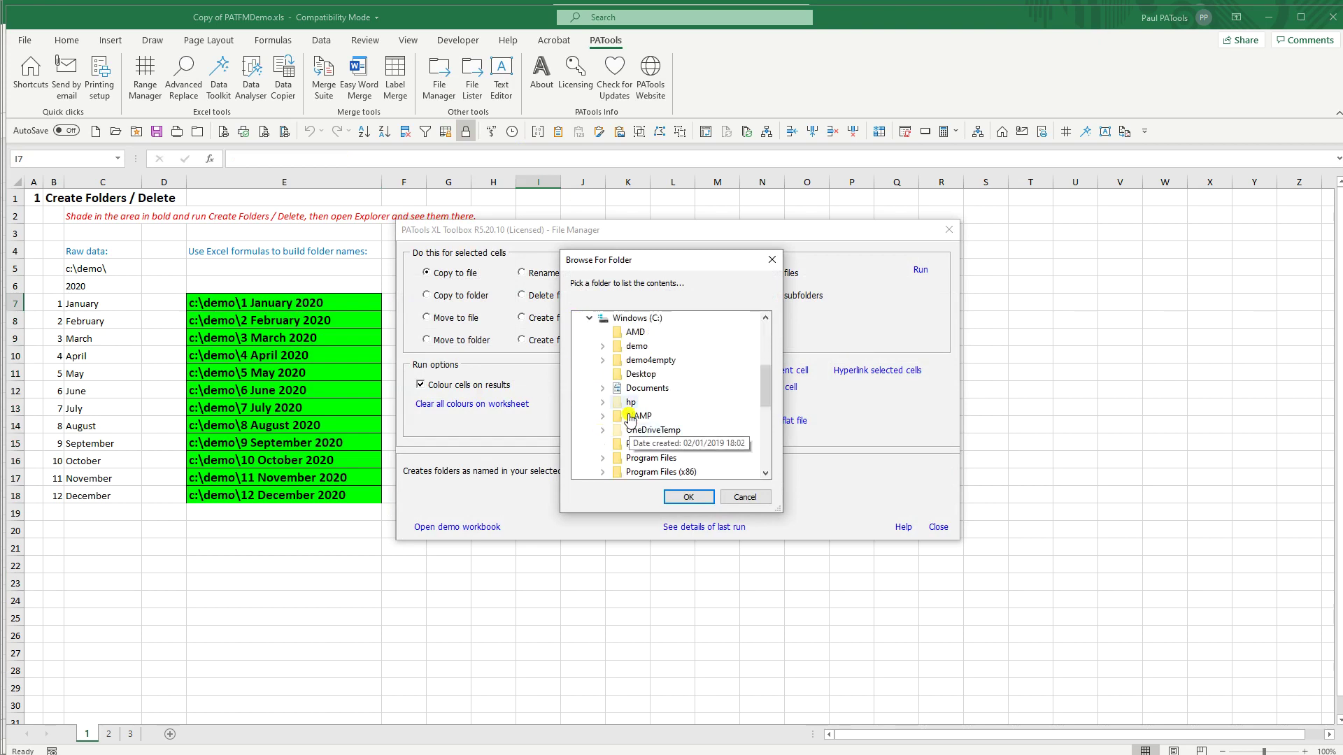
pyautogui.scroll(-2, 633, 392)
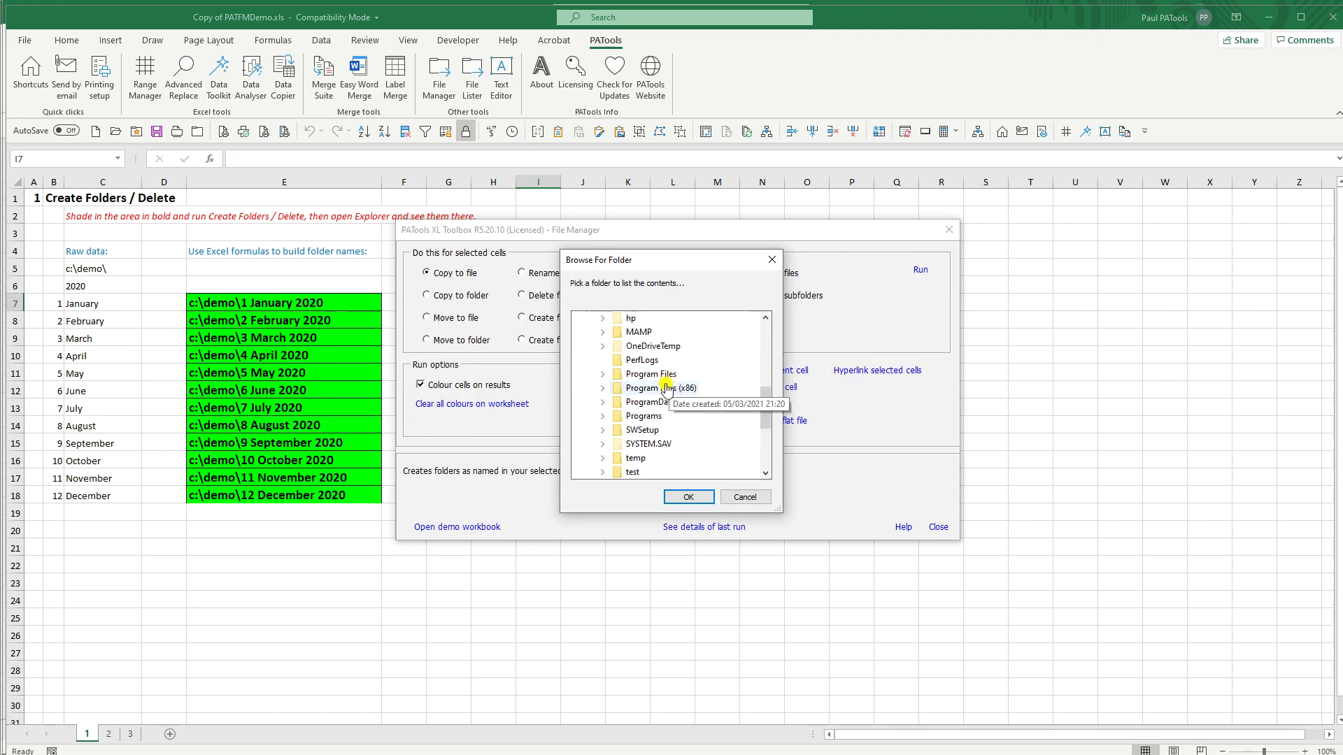
pyautogui.click(642, 474)
pyautogui.click(691, 497)
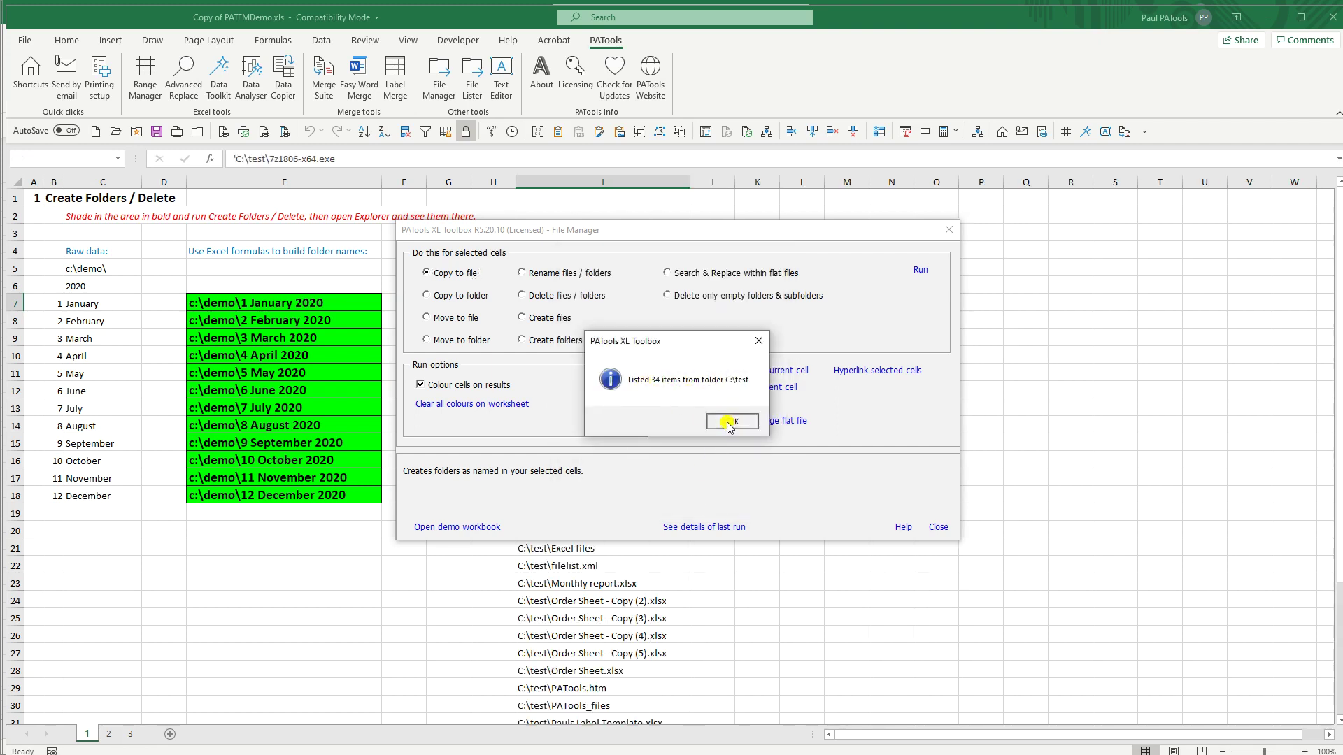
pyautogui.click(732, 421)
pyautogui.click(938, 527)
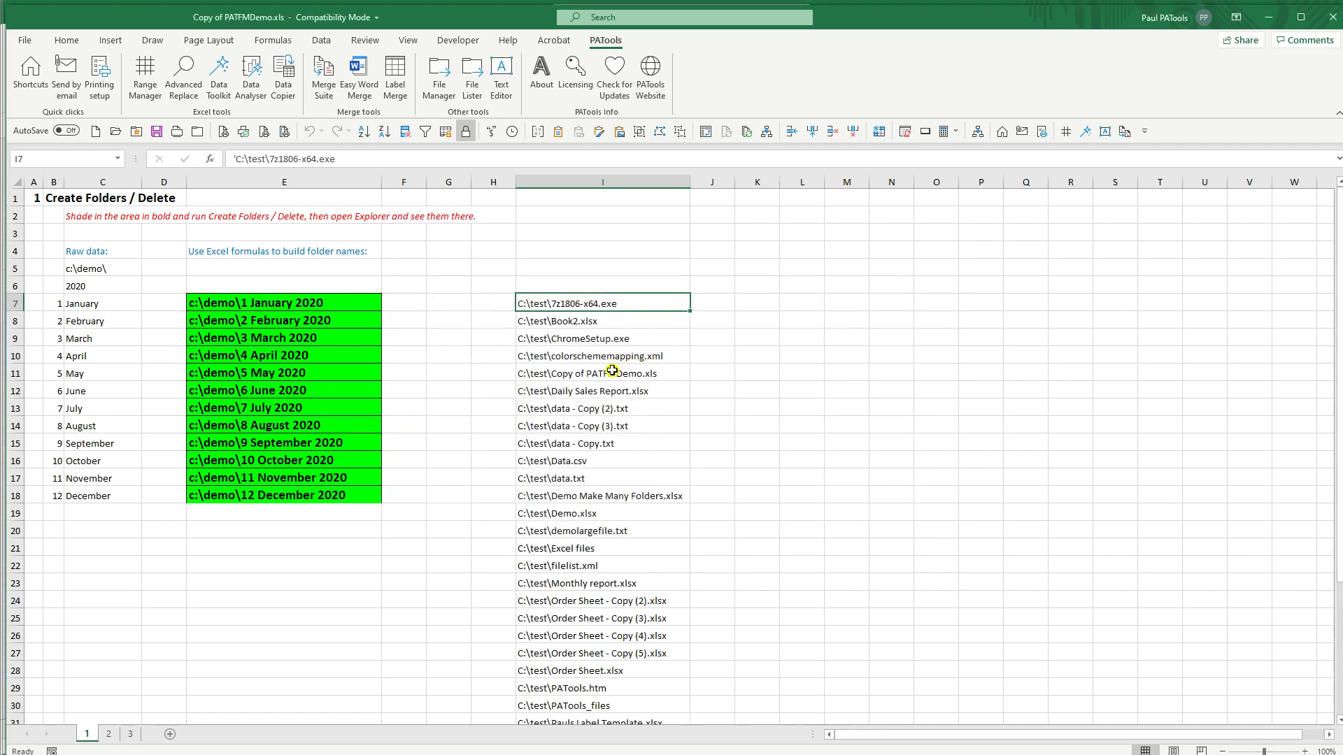
# Step: Enter heading 'a' in I6 and 'b' in J6, then turn on AutoFilter for them
pyautogui.scroll(-5, 613, 370)
pyautogui.scroll(4, 598, 488)
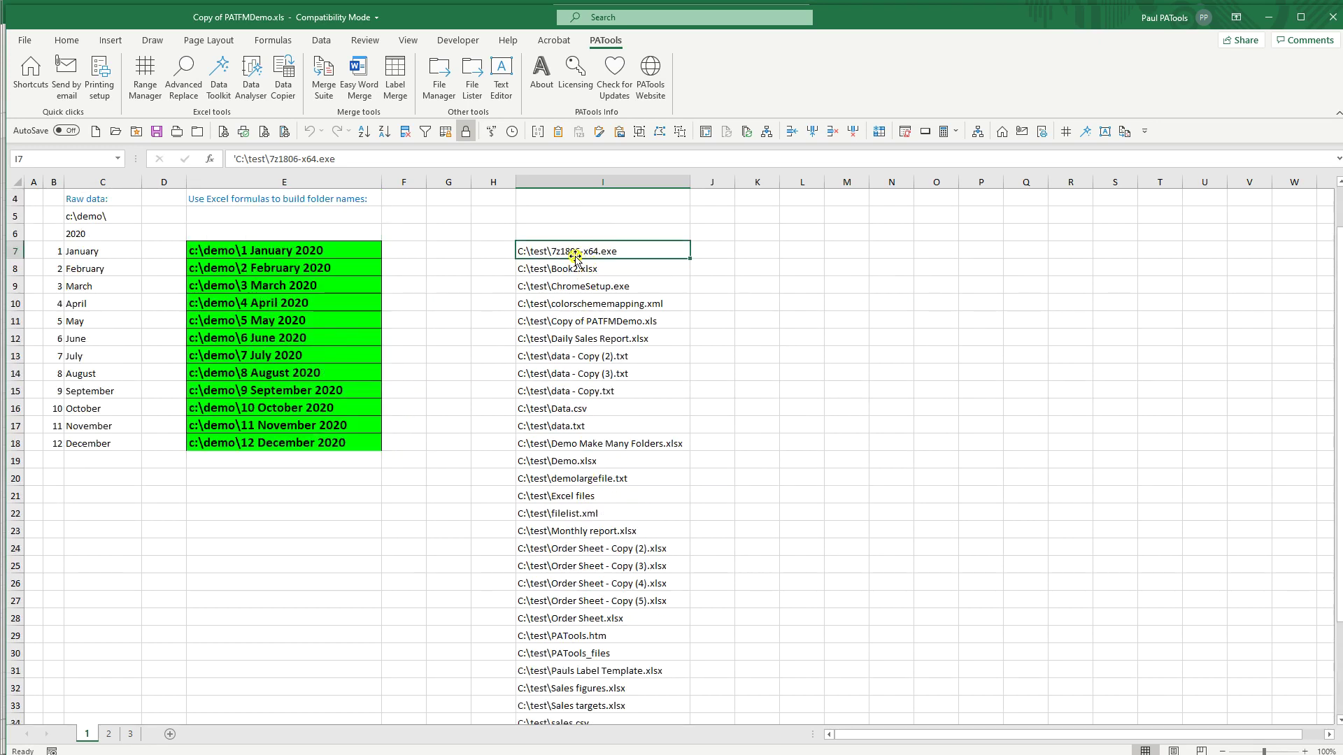
pyautogui.click(709, 254)
pyautogui.click(607, 234)
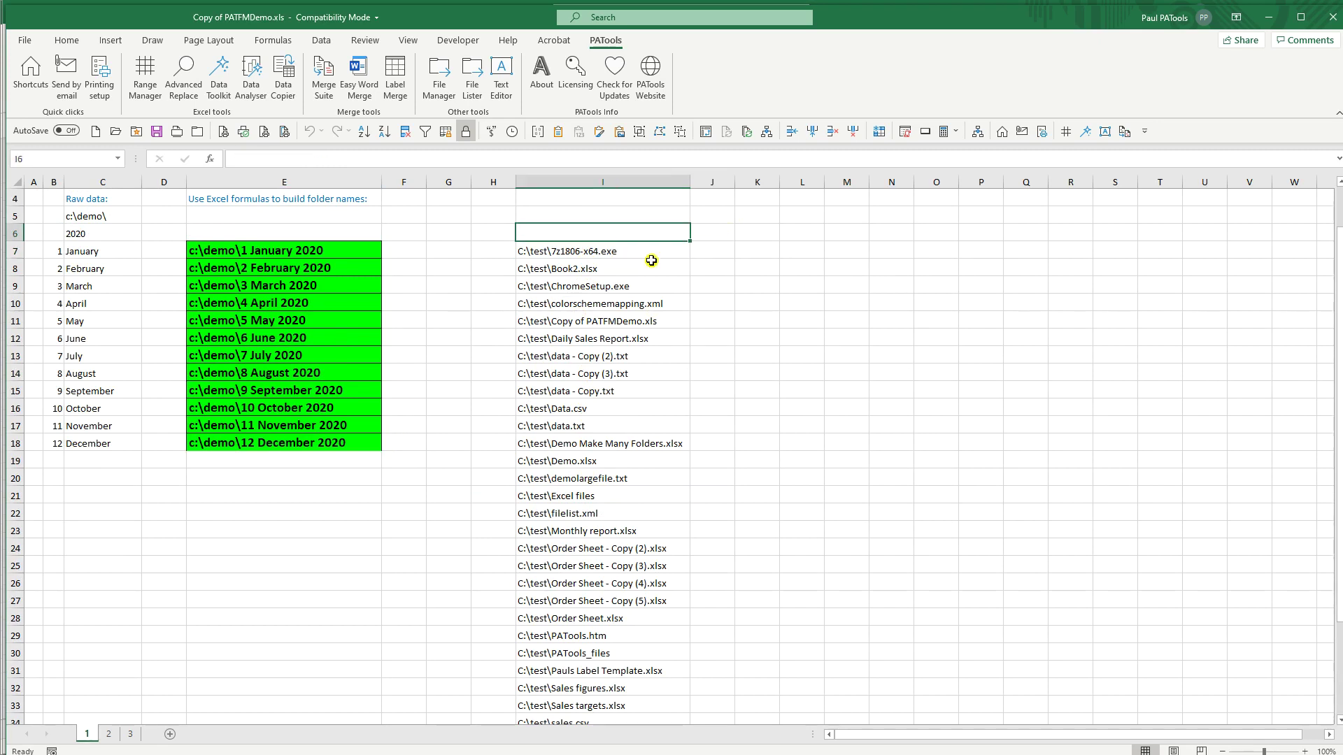
pyautogui.write("'a")
pyautogui.click(719, 230)
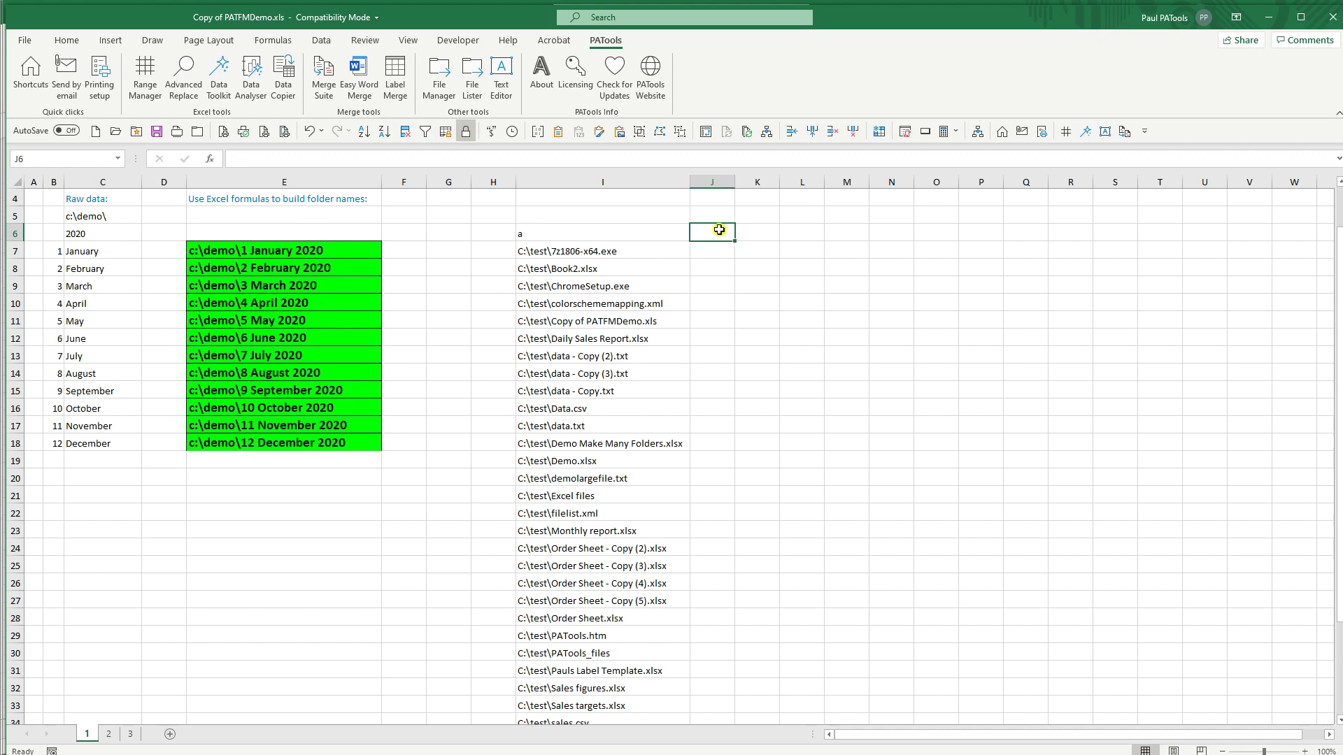
pyautogui.write('b')
pyautogui.click(683, 233)
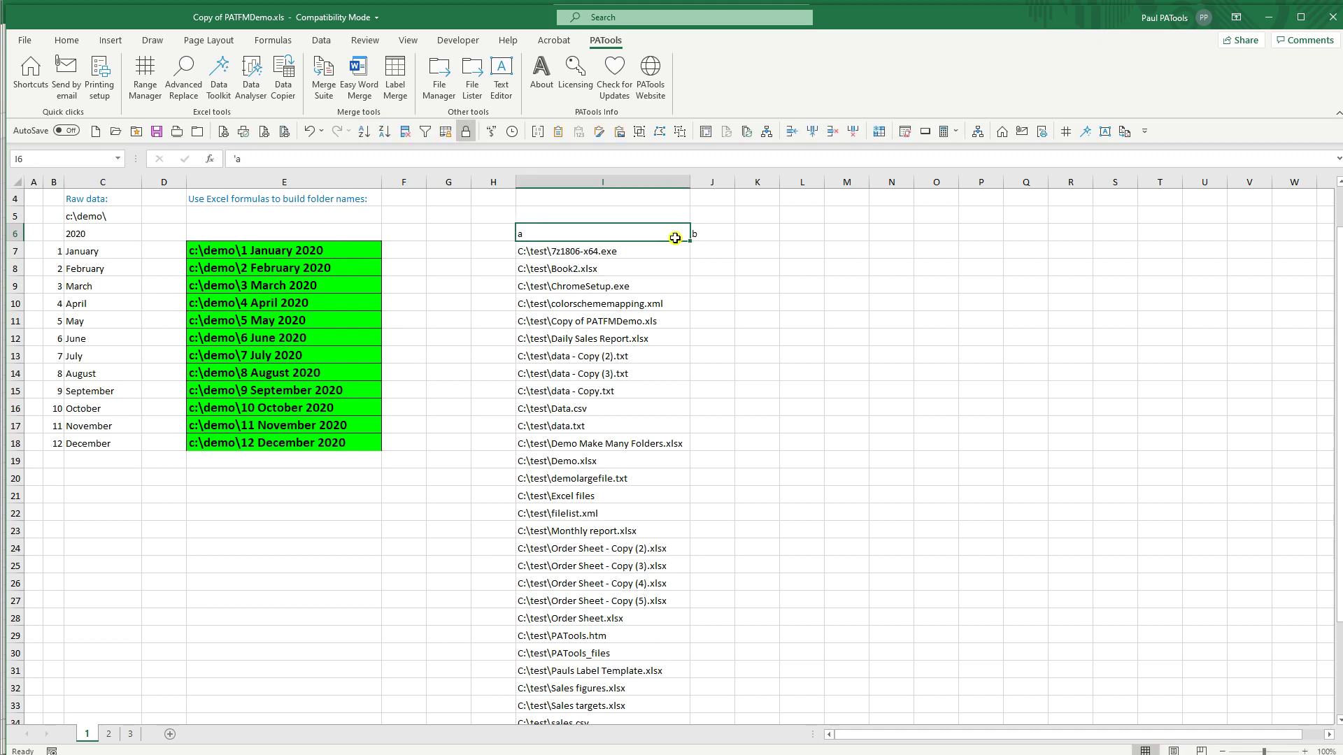
pyautogui.click(426, 132)
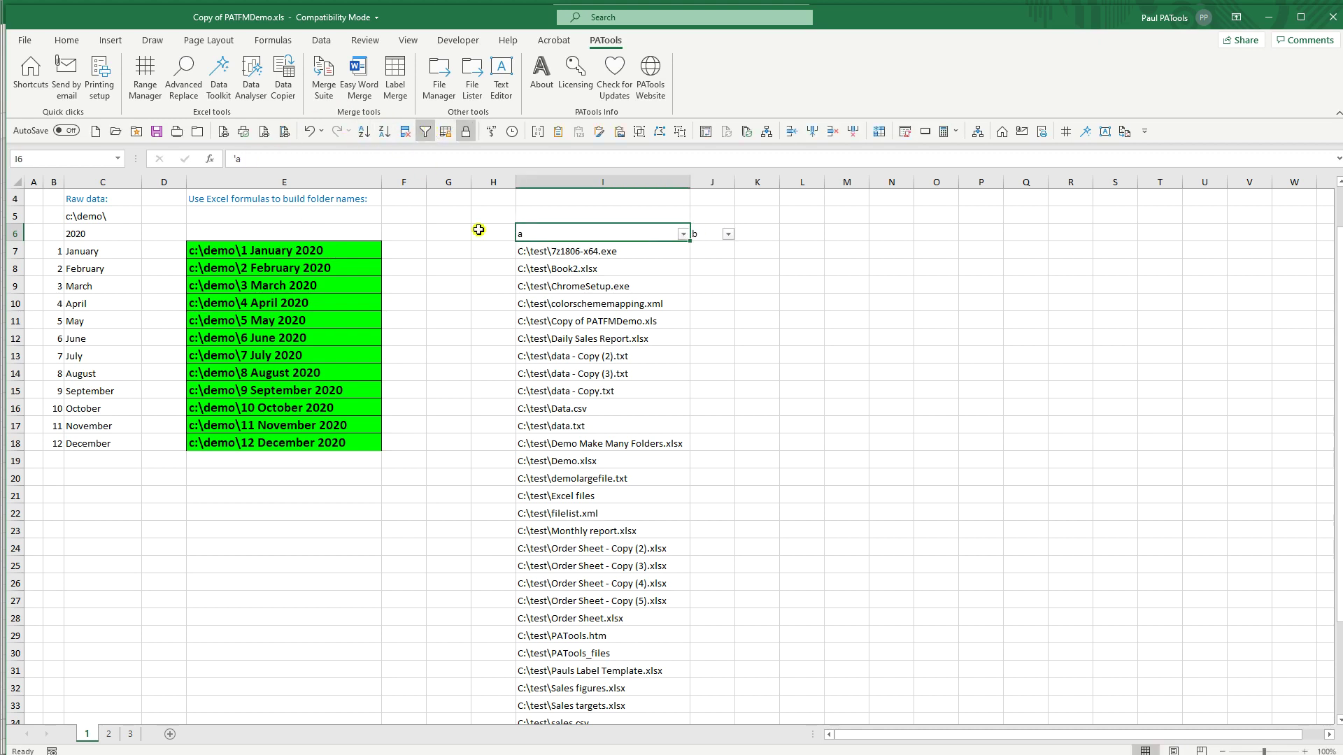
# Step: Filter column I to .xlsx paths and paste them as values into column J from J8
pyautogui.click(683, 233)
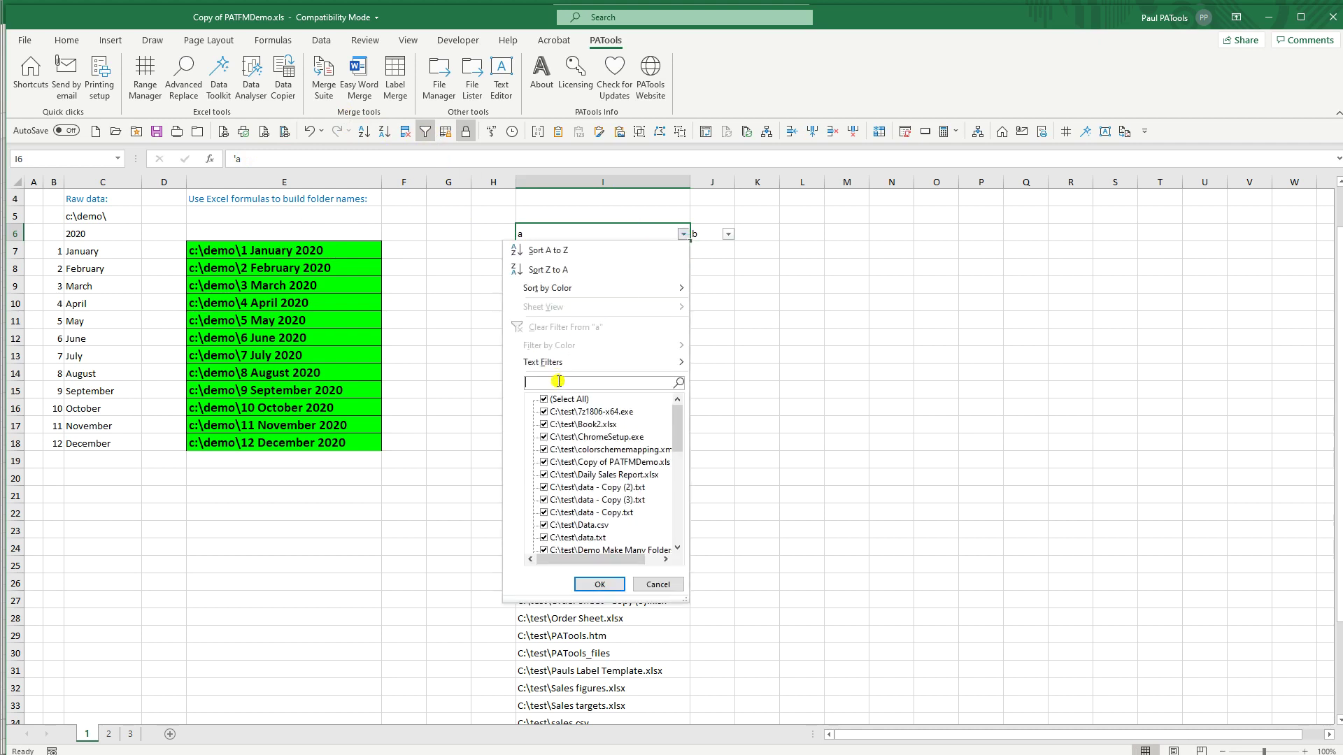
pyautogui.write('.xlsx')
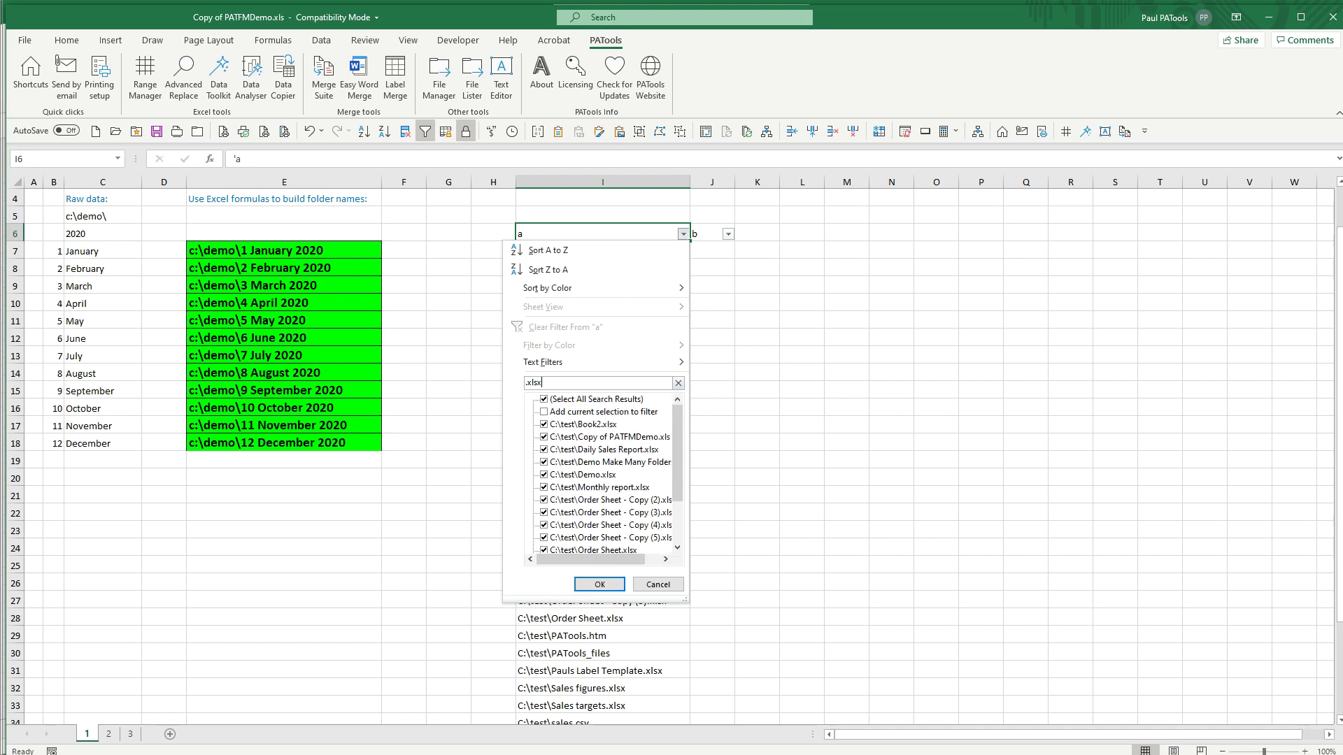
pyautogui.press('Return')
pyautogui.click(598, 256)
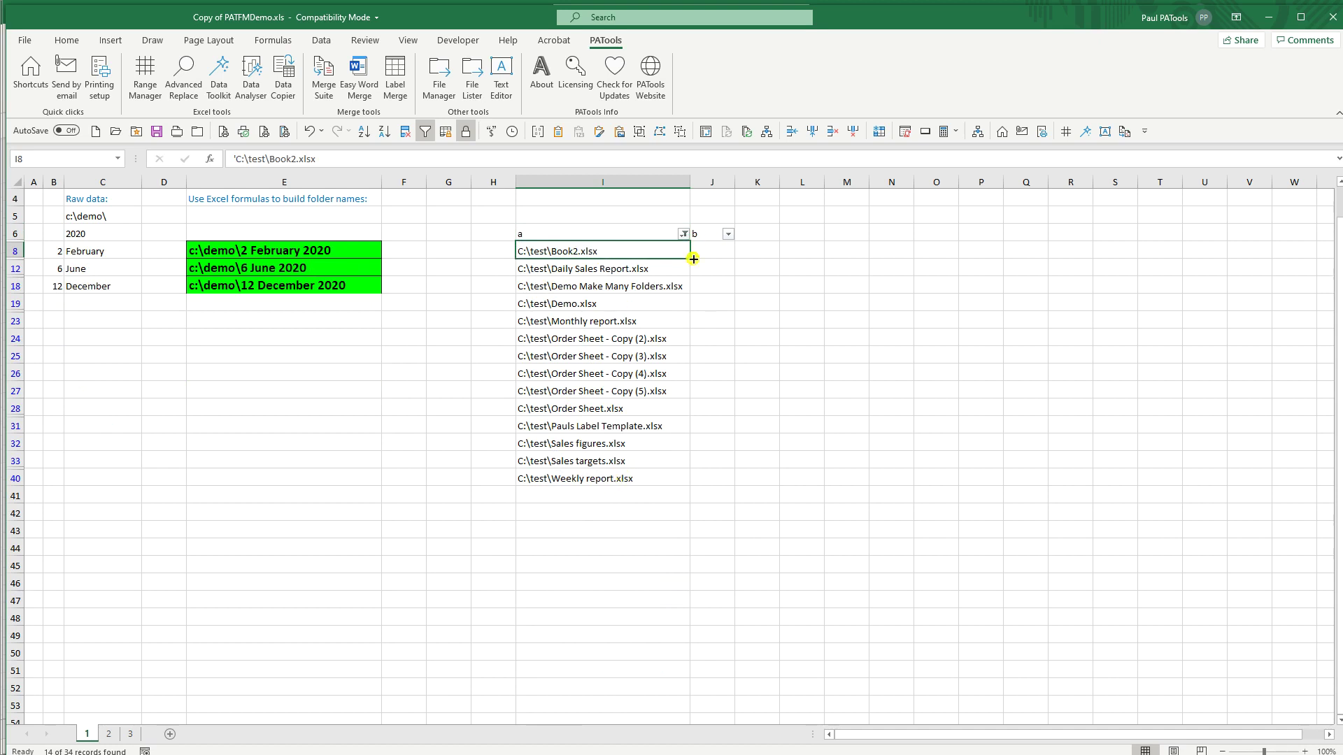
pyautogui.hotkey('ctrl', 'shift', 'Down')
pyautogui.hotkey('ctrl', 'c')
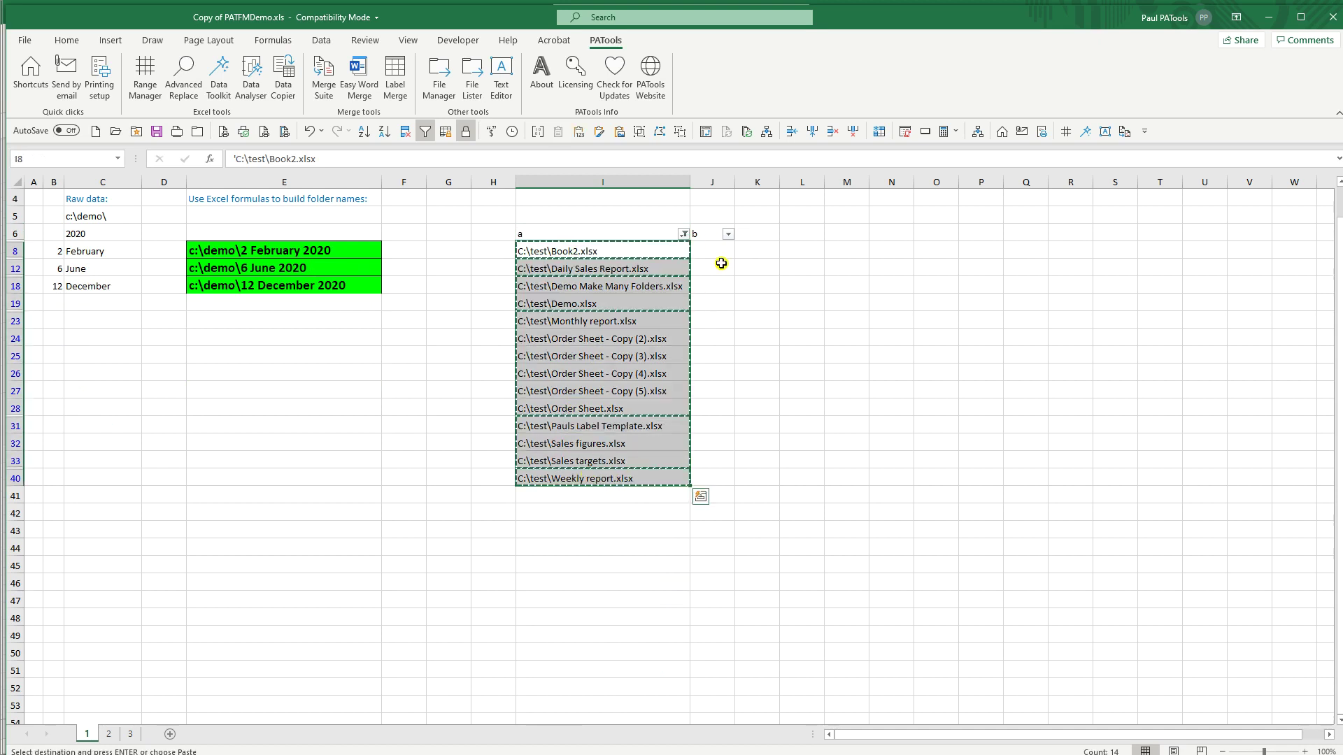
pyautogui.click(712, 253)
pyautogui.hotkey('ctrl', 'v')
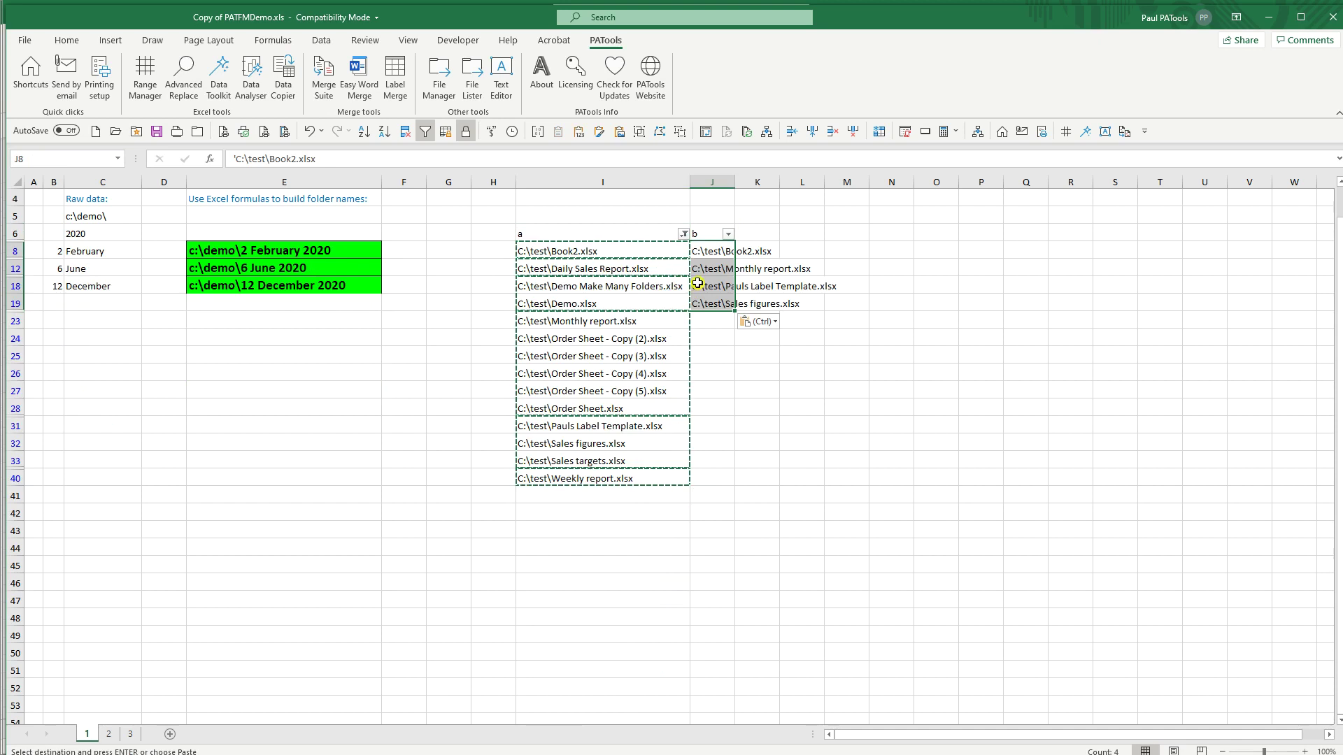
pyautogui.hotkey('ctrl', 'z')
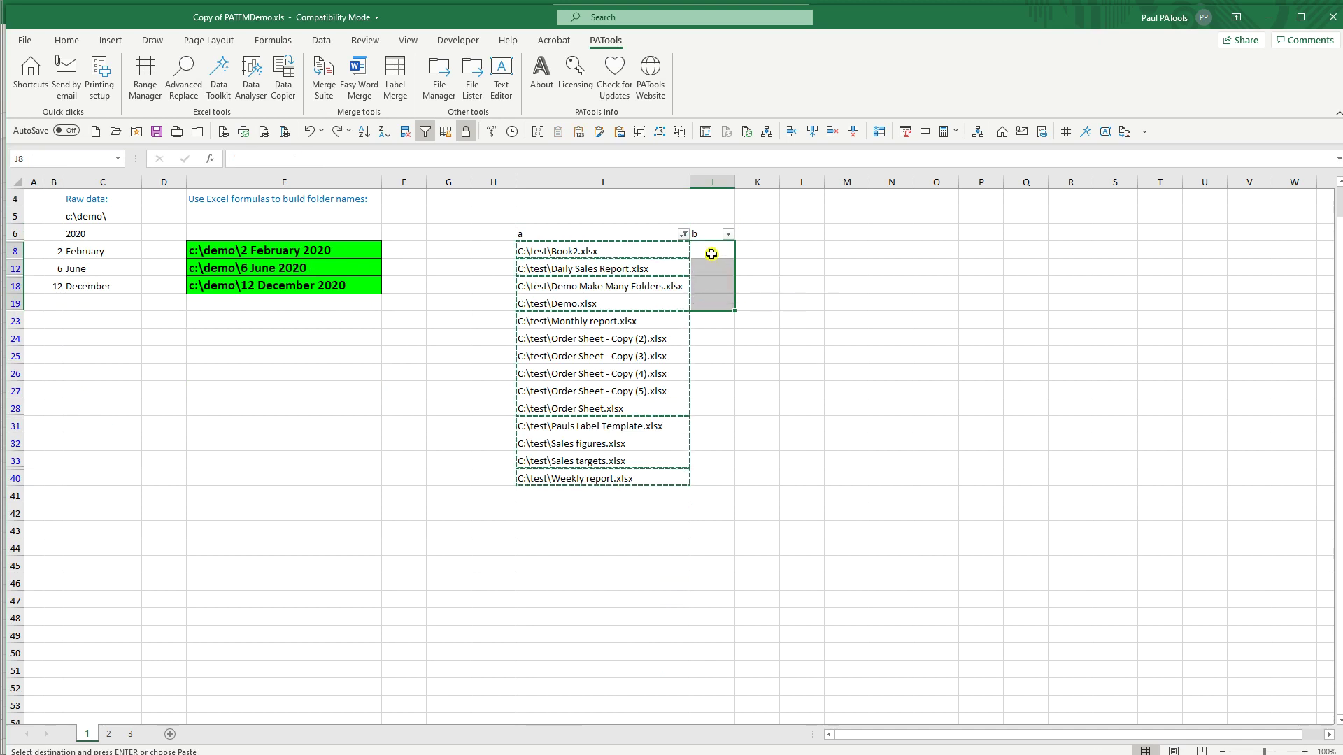
pyautogui.click(710, 256)
pyautogui.click(579, 131)
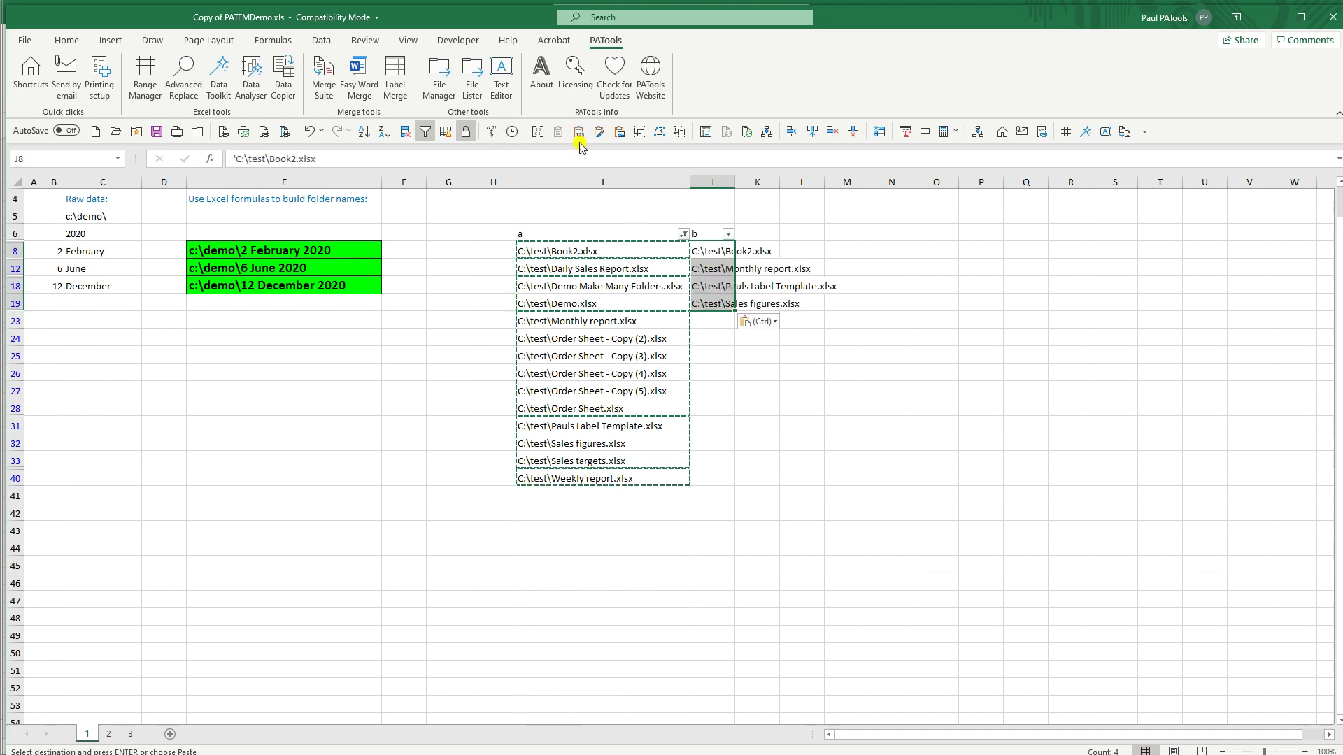
pyautogui.press('Escape')
pyautogui.click(696, 252)
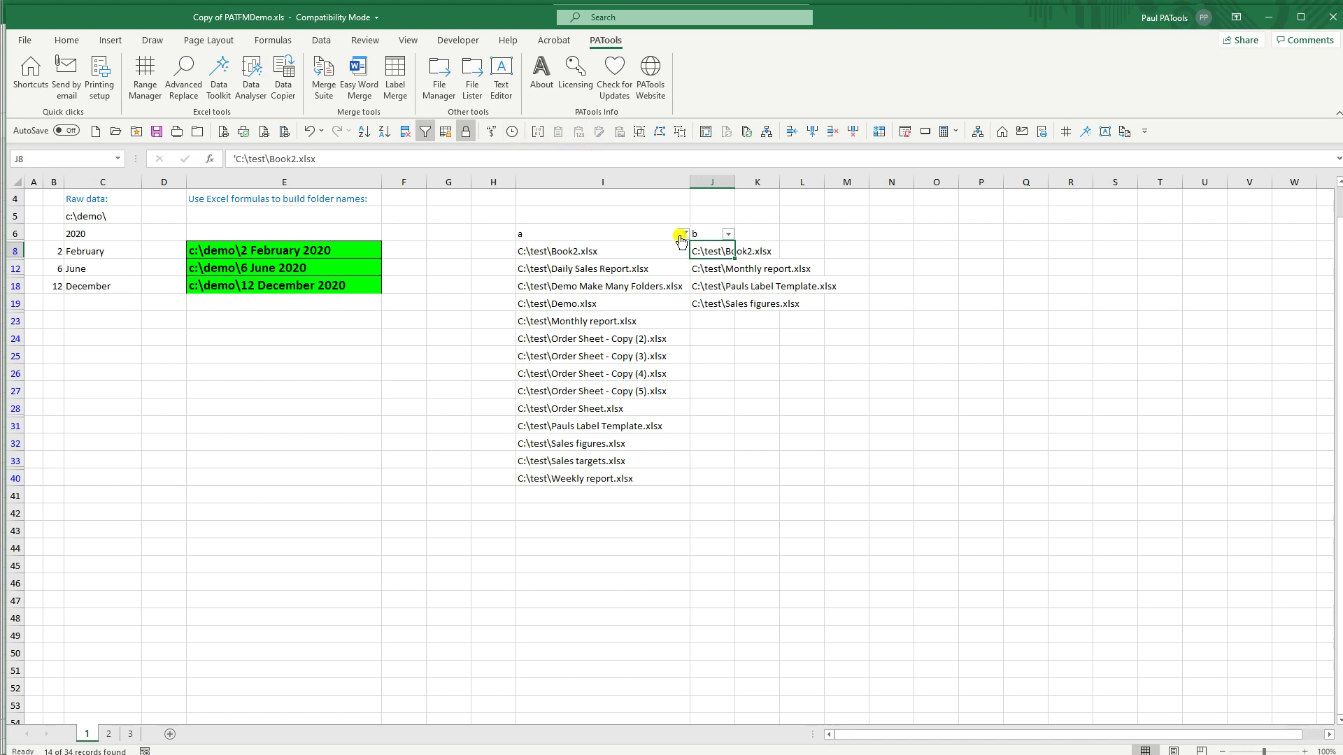
# Step: Clear the filter and copy all paths from I7:I40 into J7:J40
pyautogui.click(681, 234)
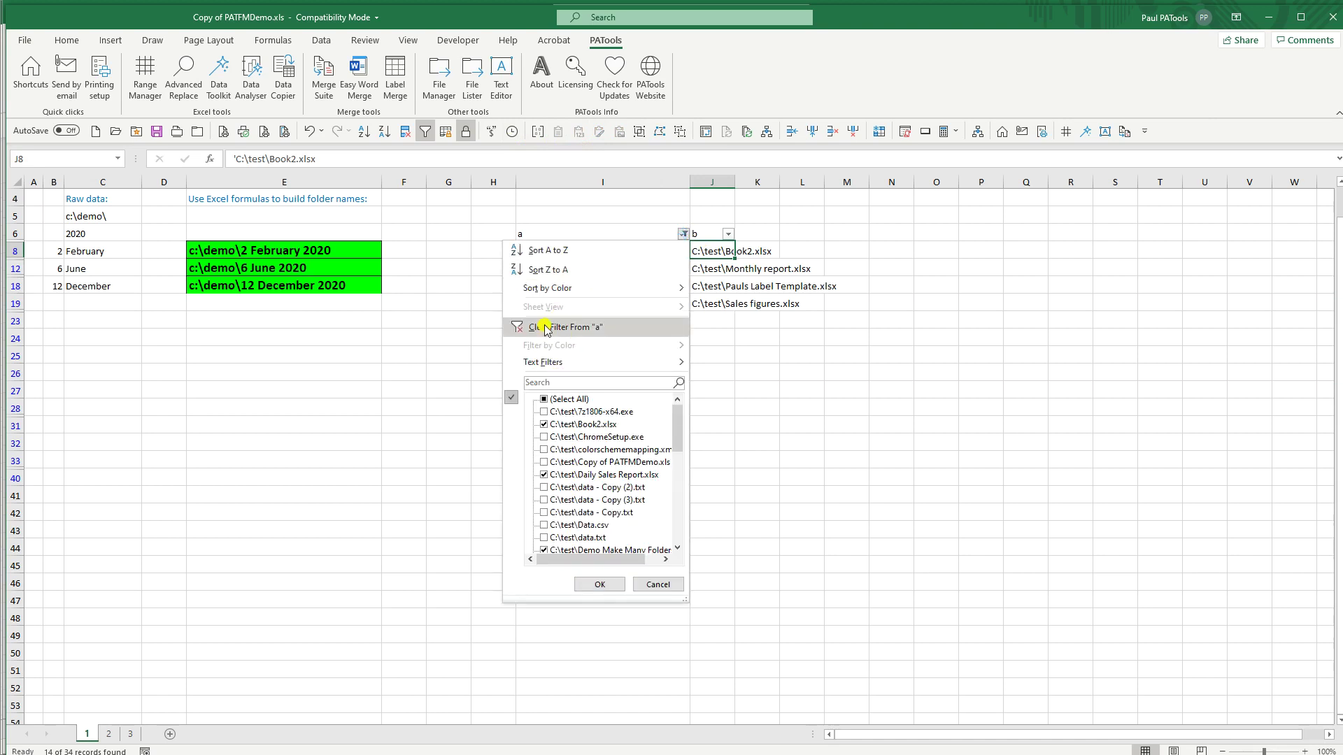
pyautogui.click(548, 329)
pyautogui.click(613, 249)
pyautogui.hotkey('ctrl', 'shift', 'Down')
pyautogui.hotkey('ctrl', 'c')
pyautogui.press('Right')
pyautogui.hotkey('ctrl', 'v')
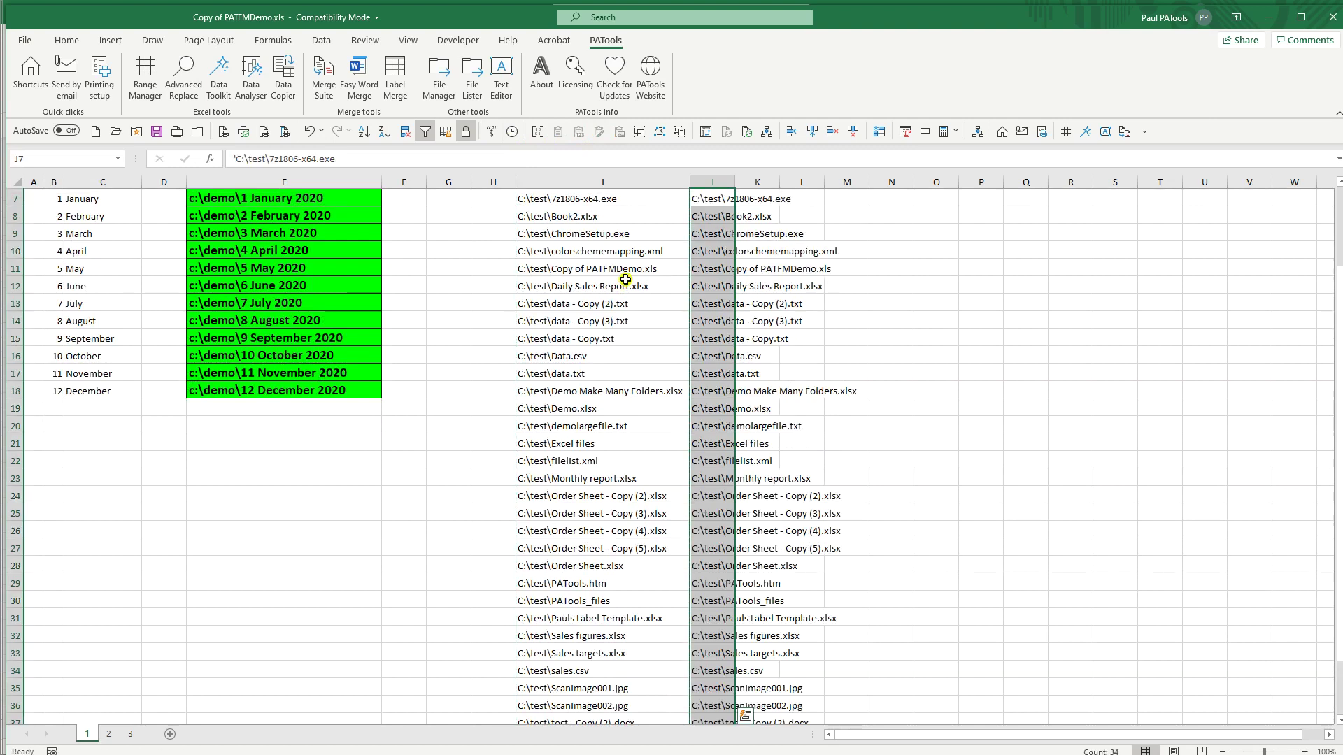
pyautogui.hotkey('ctrl', 'Home')
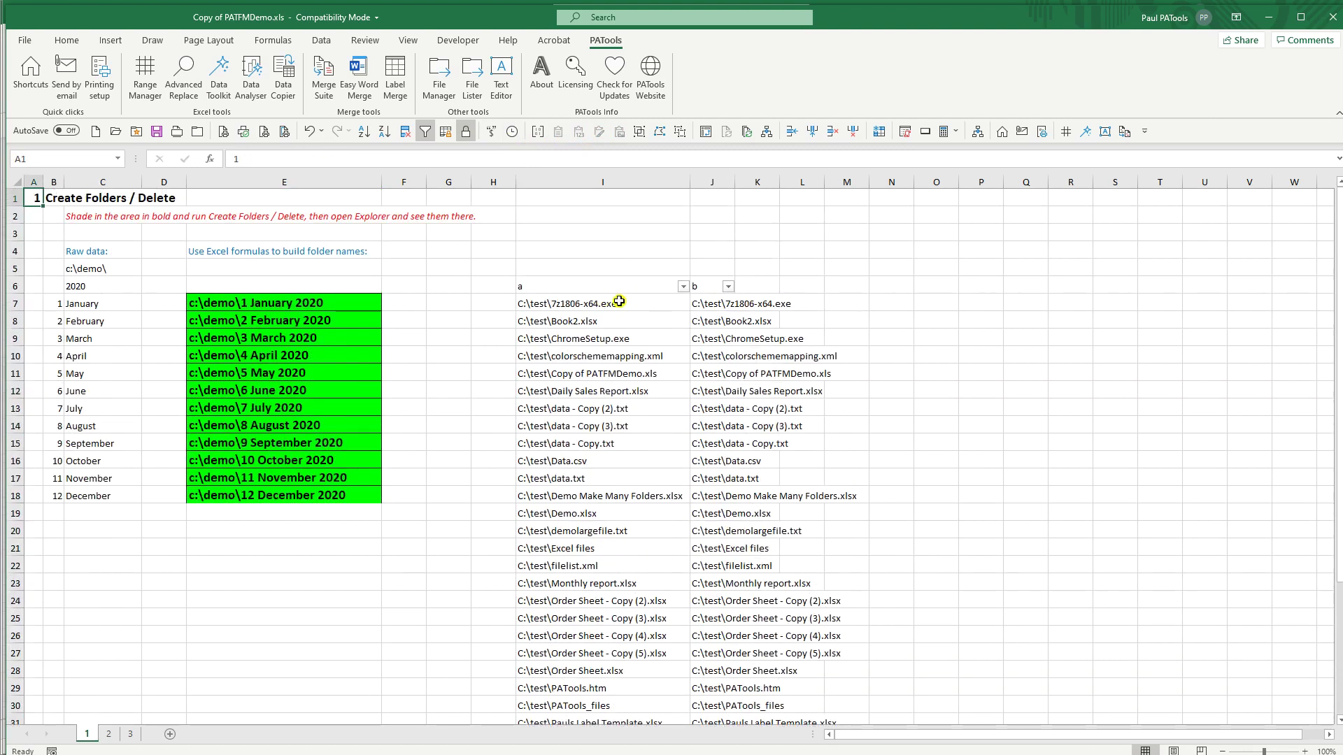
# Step: Filter column a to the txt paths and autofit column J
pyautogui.click(683, 286)
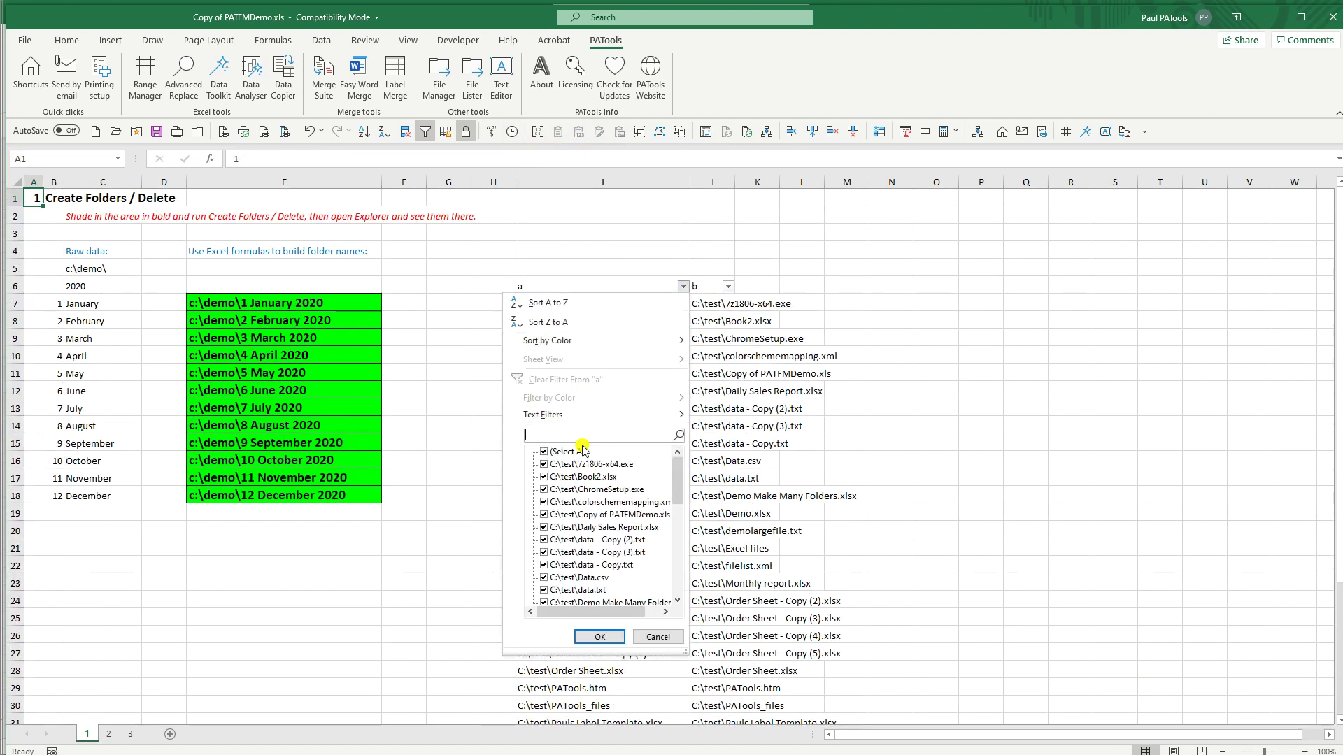
pyautogui.write('txt')
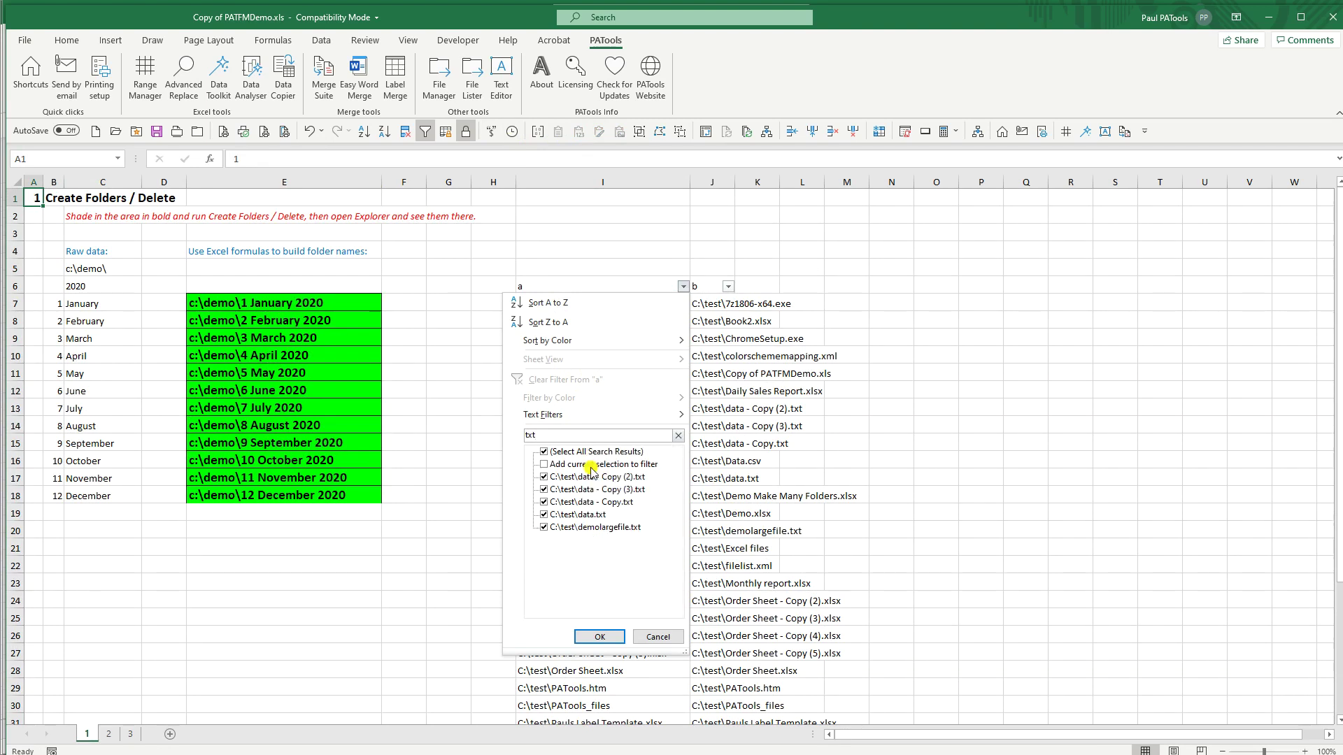
pyautogui.press('Return')
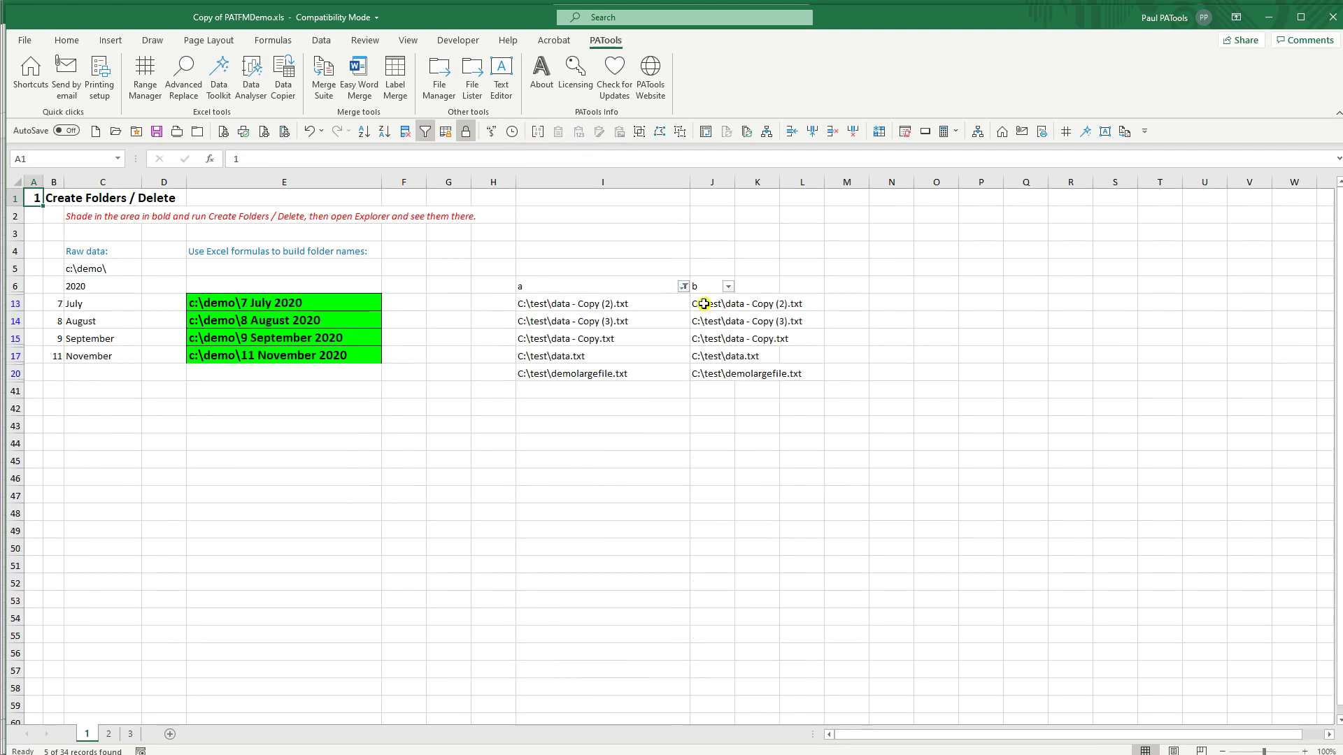
pyautogui.moveTo(618, 303); pyautogui.dragTo(616, 380)
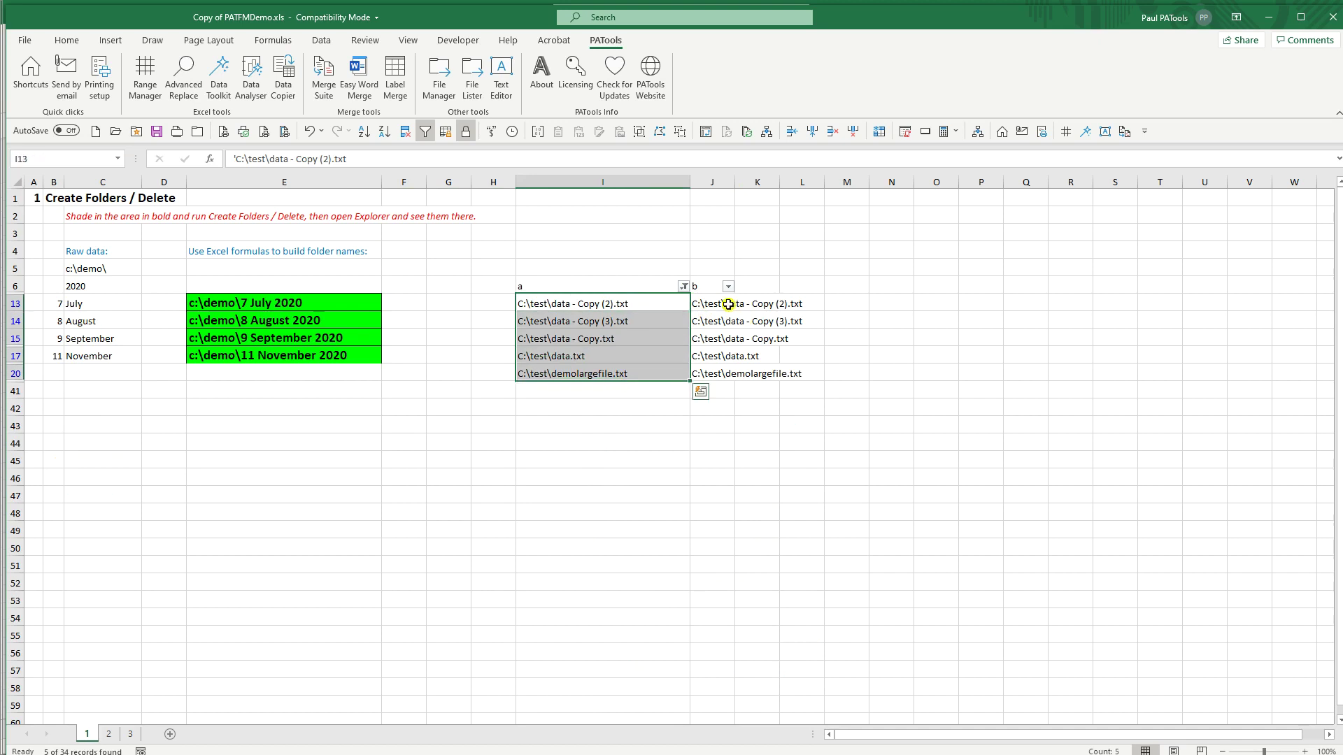
pyautogui.click(731, 305)
pyautogui.doubleClick(736, 182)
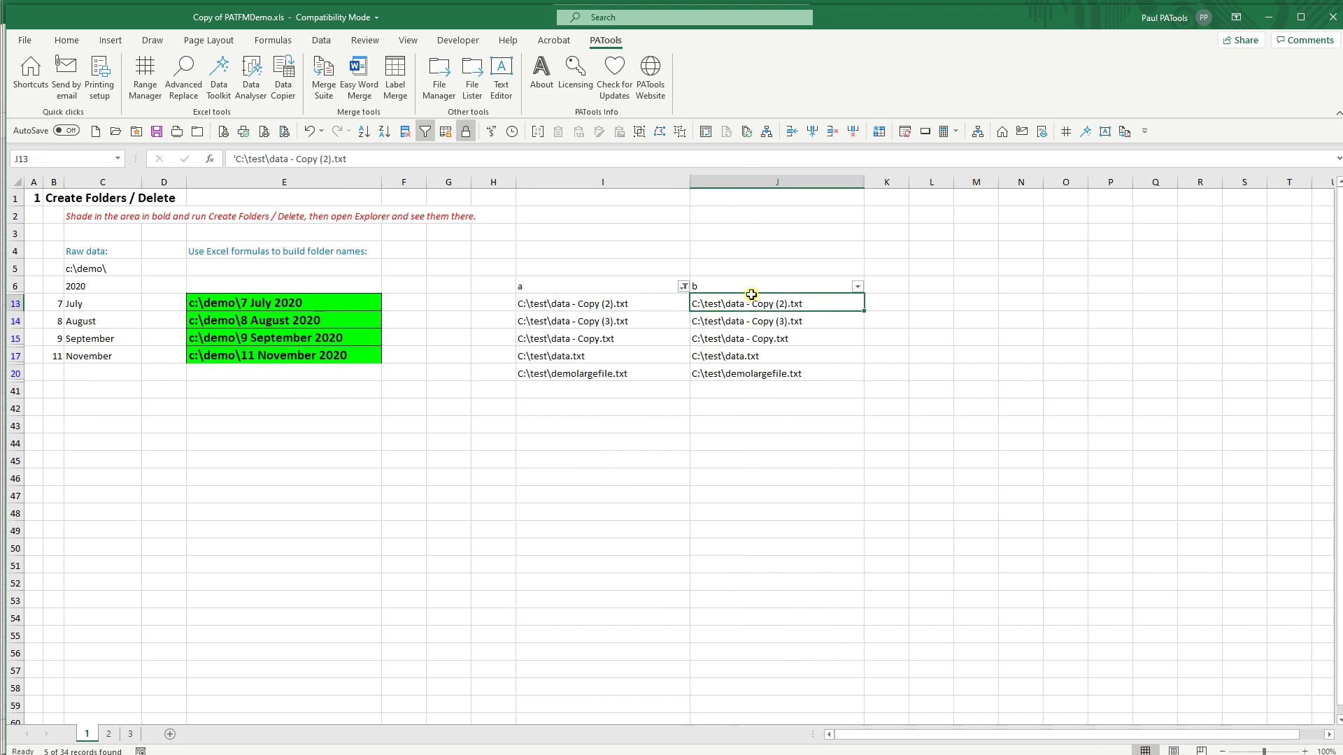
# Step: Rename J15 to Copy2.txt, J14 to Copy (3a).txt, J13 to Copy (2a).txt, and select I13:I15
pyautogui.click(735, 323)
pyautogui.click(711, 338)
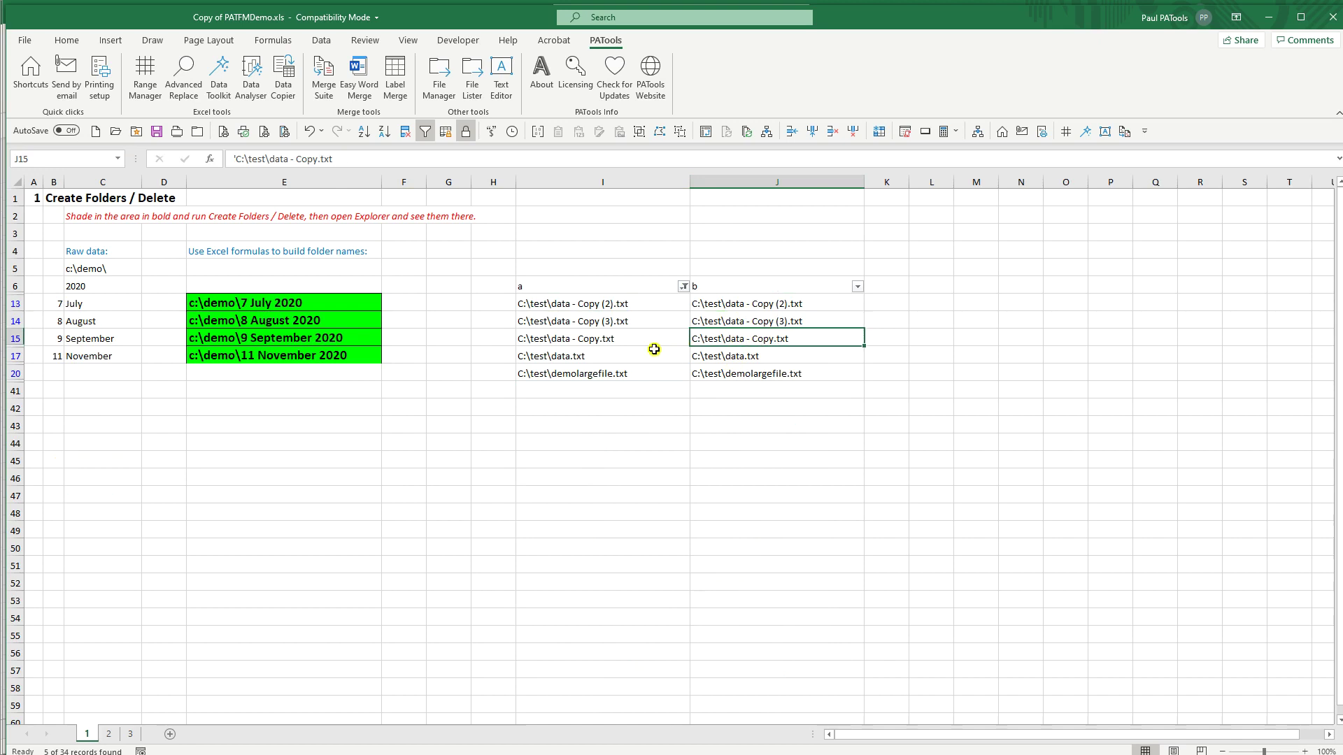
pyautogui.click(316, 160)
pyautogui.write('2')
pyautogui.hotkey('shift', 'Return')
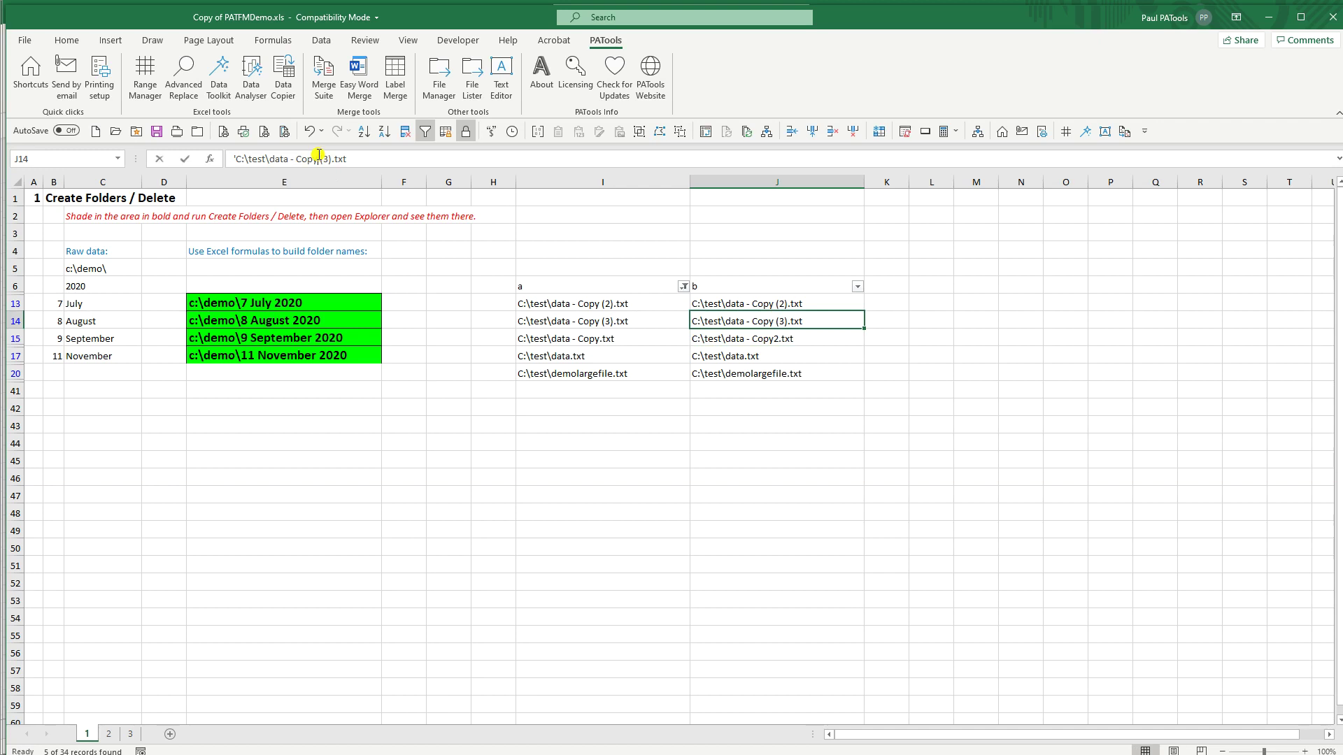
pyautogui.click(329, 160)
pyautogui.write('a')
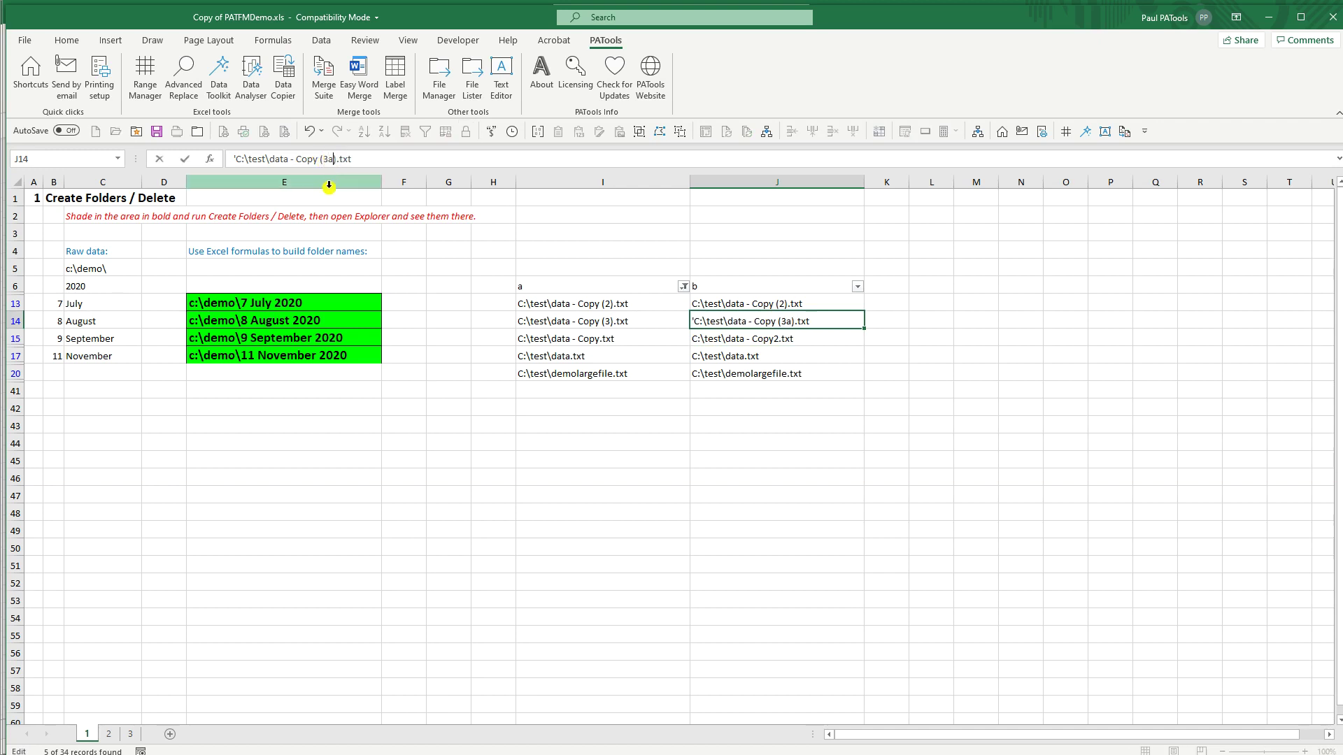
pyautogui.hotkey('shift', 'Return')
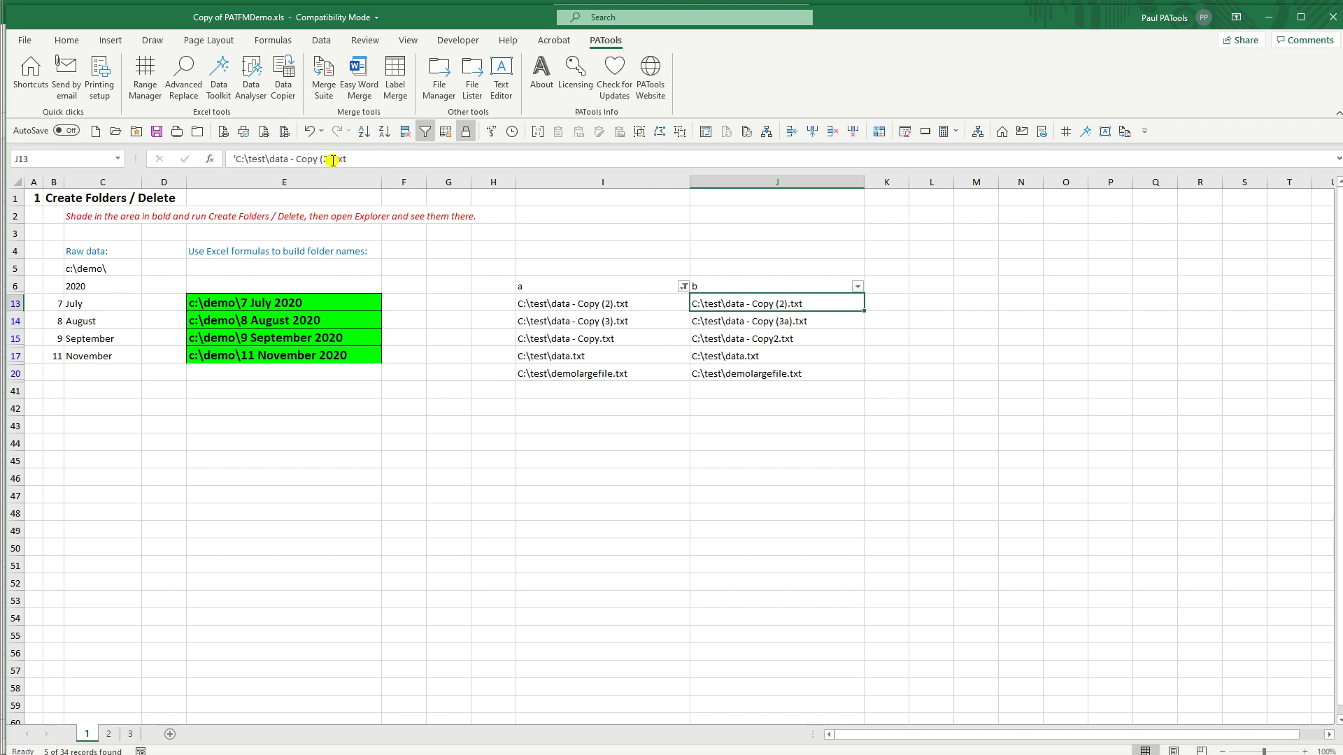
pyautogui.click(337, 159)
pyautogui.write('a')
pyautogui.press('Return')
pyautogui.press('Return')
pyautogui.moveTo(596, 304); pyautogui.dragTo(600, 336)
# Step: Run File Manager's Copy to file on the three selected paths, confirming for 3 cells
pyautogui.click(439, 79)
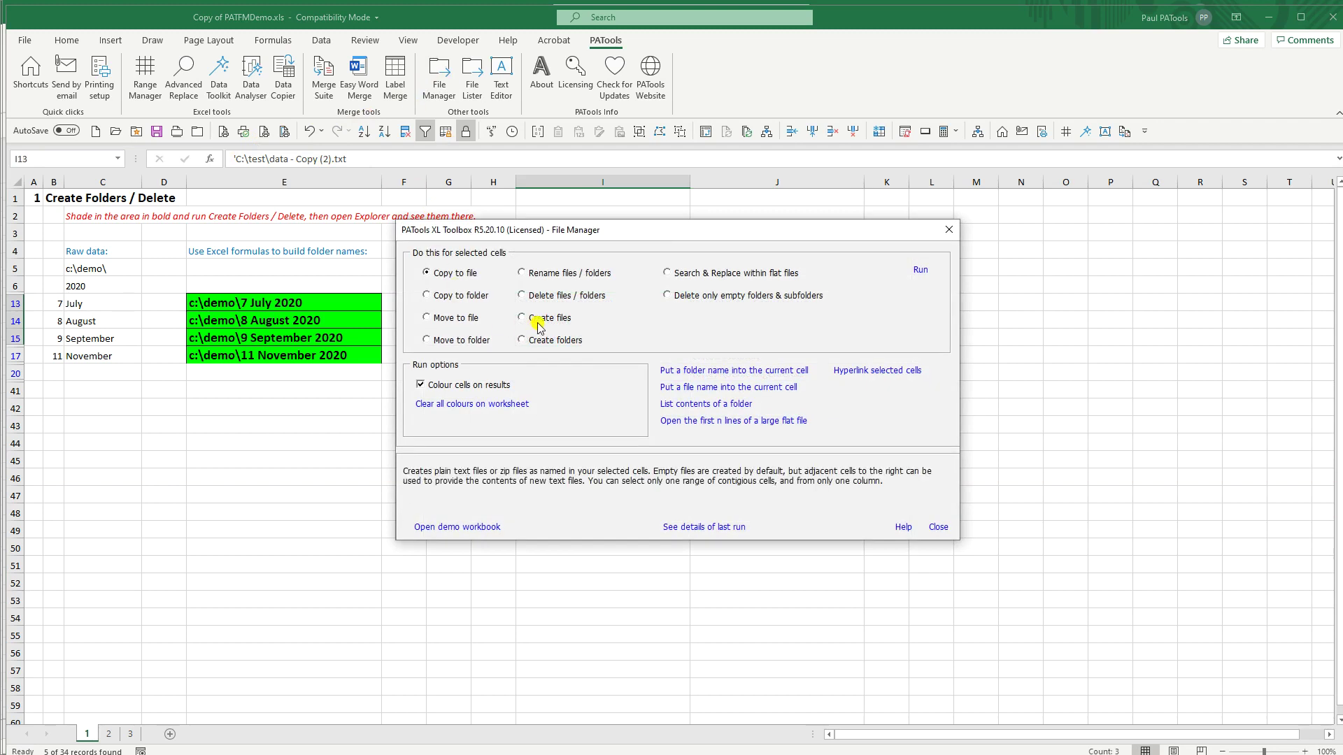
pyautogui.moveTo(542, 232); pyautogui.dragTo(443, 383)
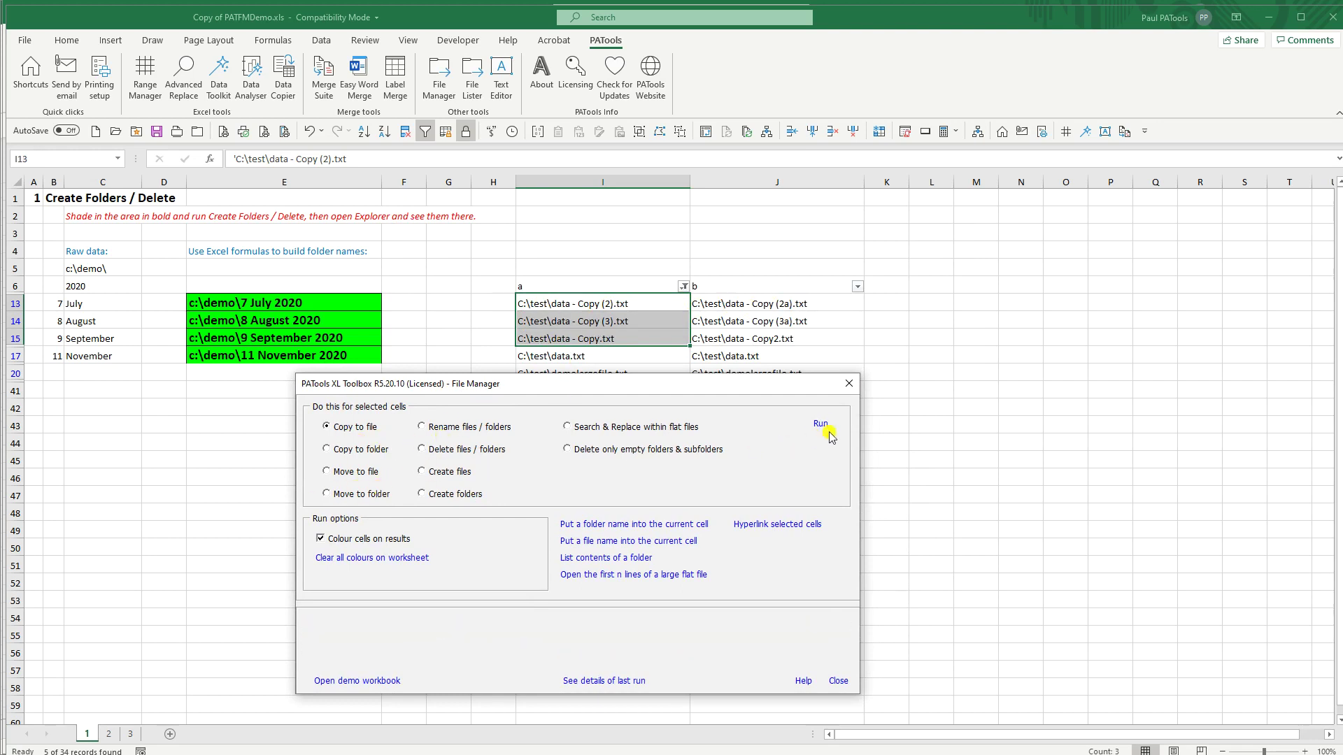
pyautogui.click(819, 428)
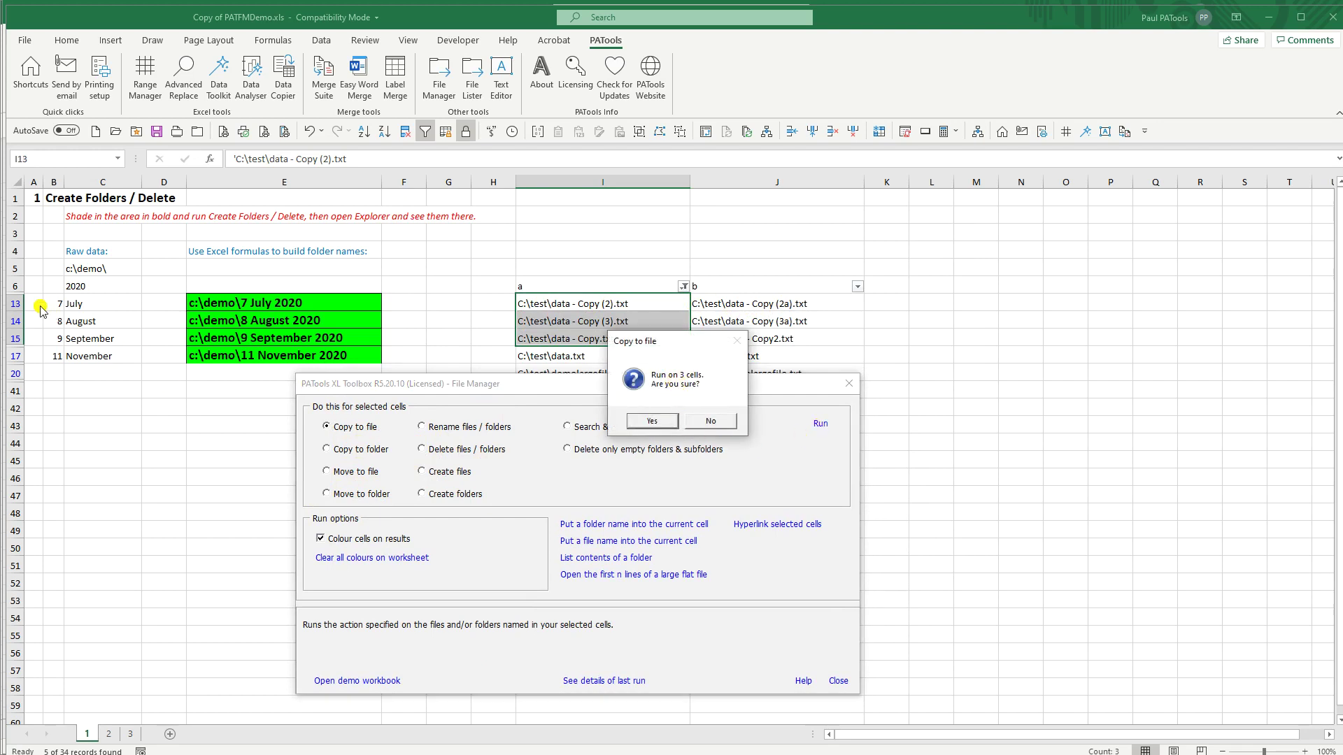
pyautogui.click(661, 422)
pyautogui.click(849, 384)
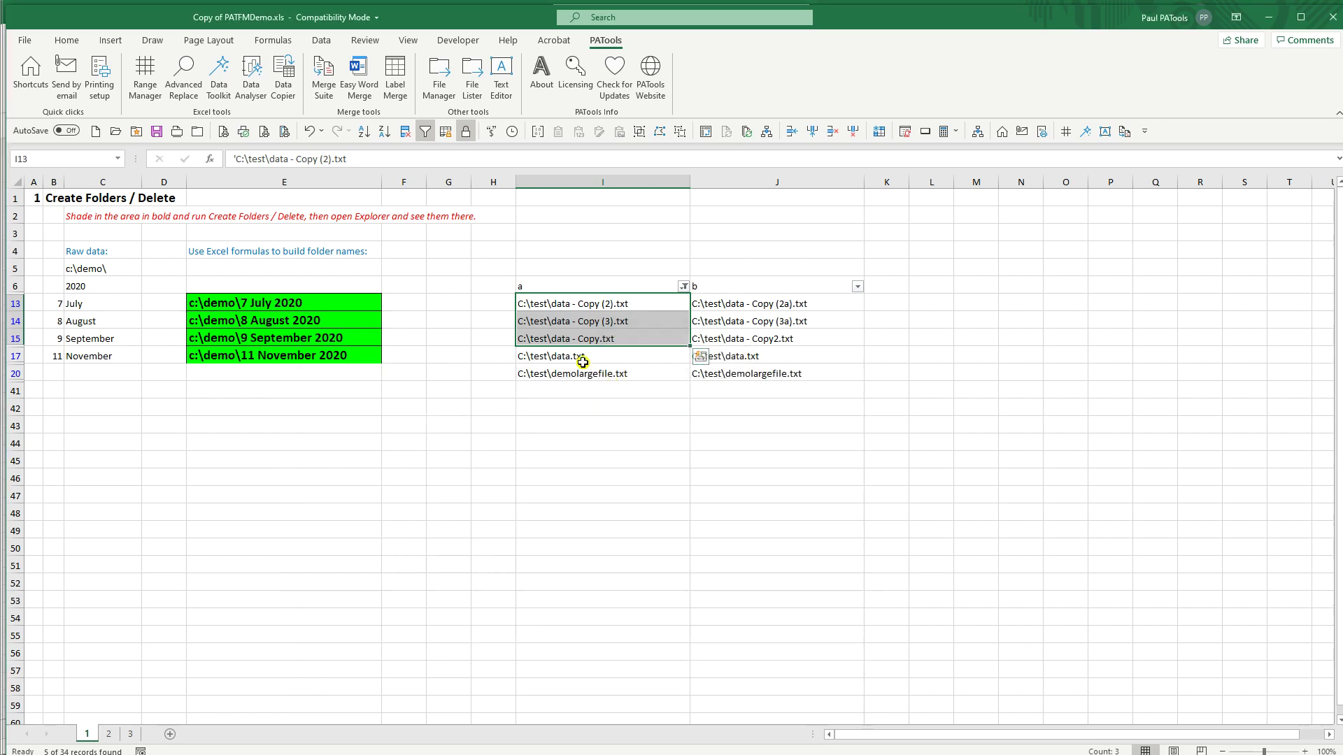
# Step: Change J17's destination to datanew.txt and select source paths I13:I17
pyautogui.click(708, 356)
pyautogui.click(290, 164)
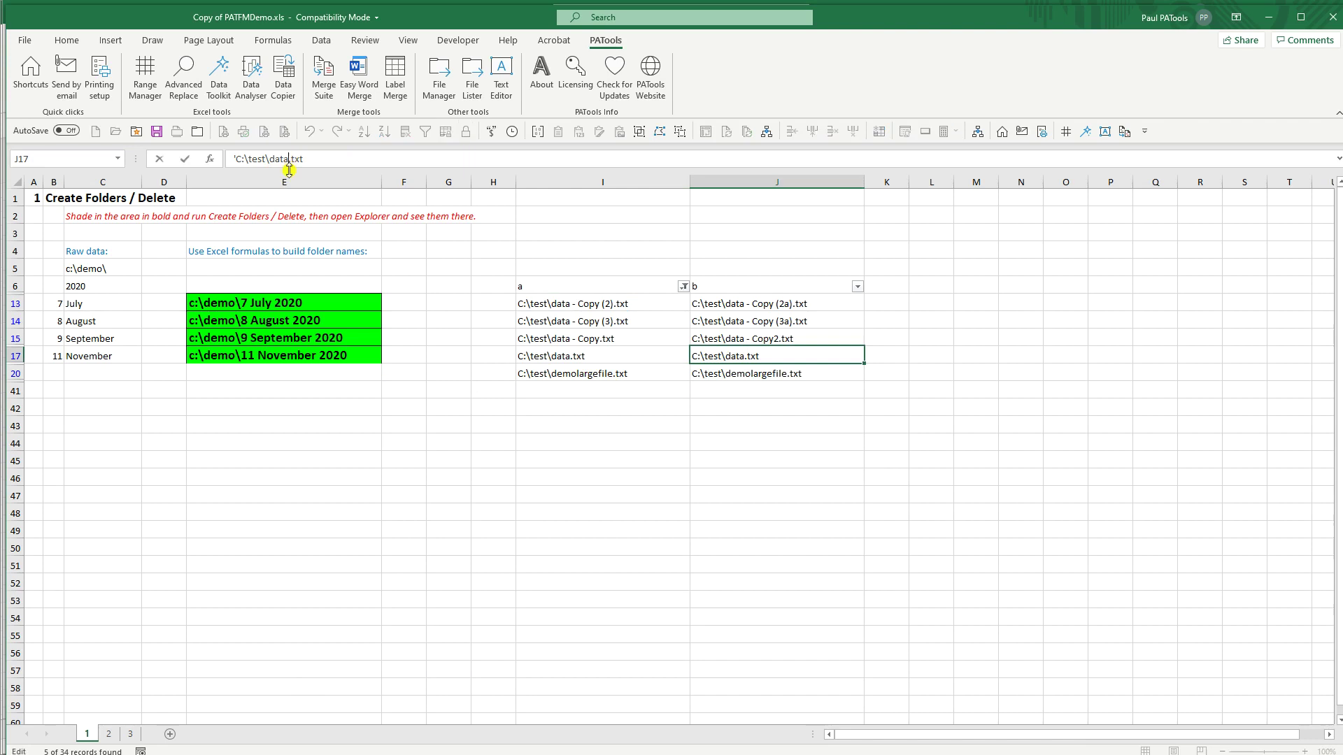
pyautogui.write('new')
pyautogui.press('Return')
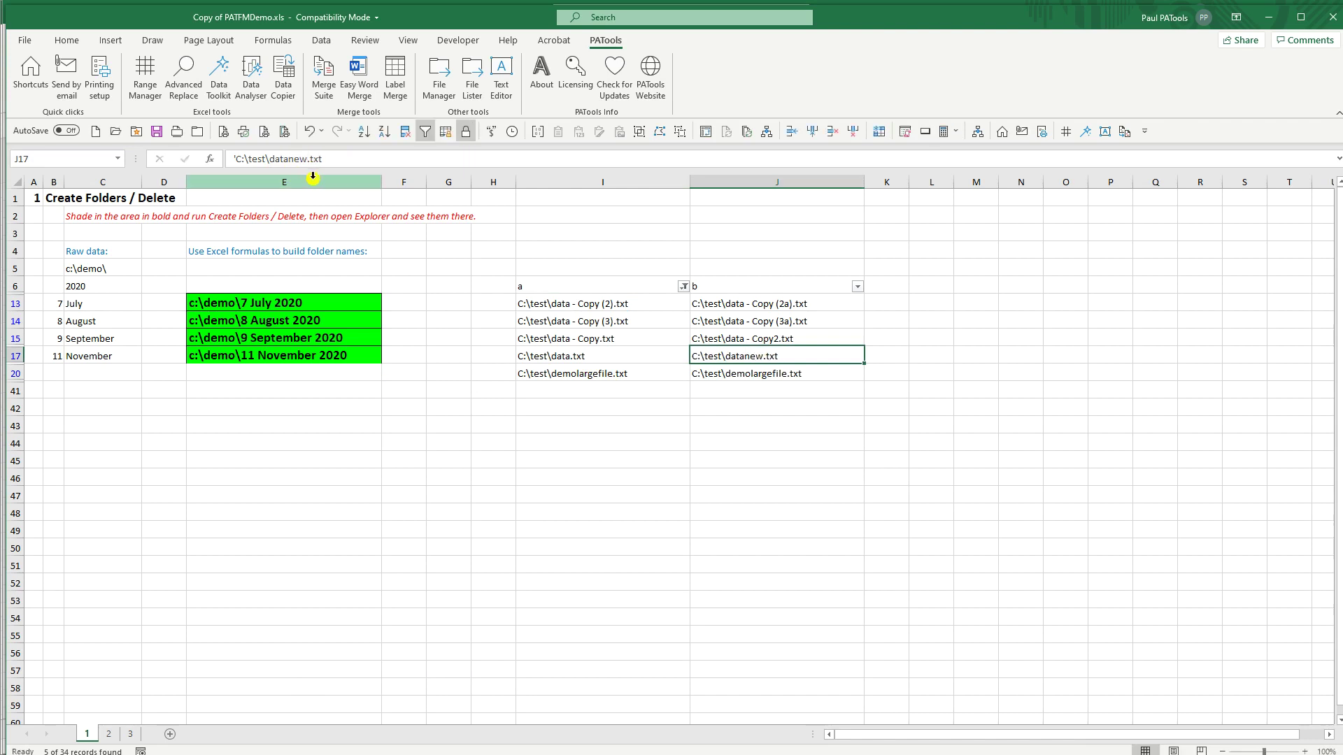
pyautogui.moveTo(599, 305); pyautogui.dragTo(585, 356)
# Step: Run Copy to file on the 4 cells, overwriting all existing files, and close the report
pyautogui.click(450, 89)
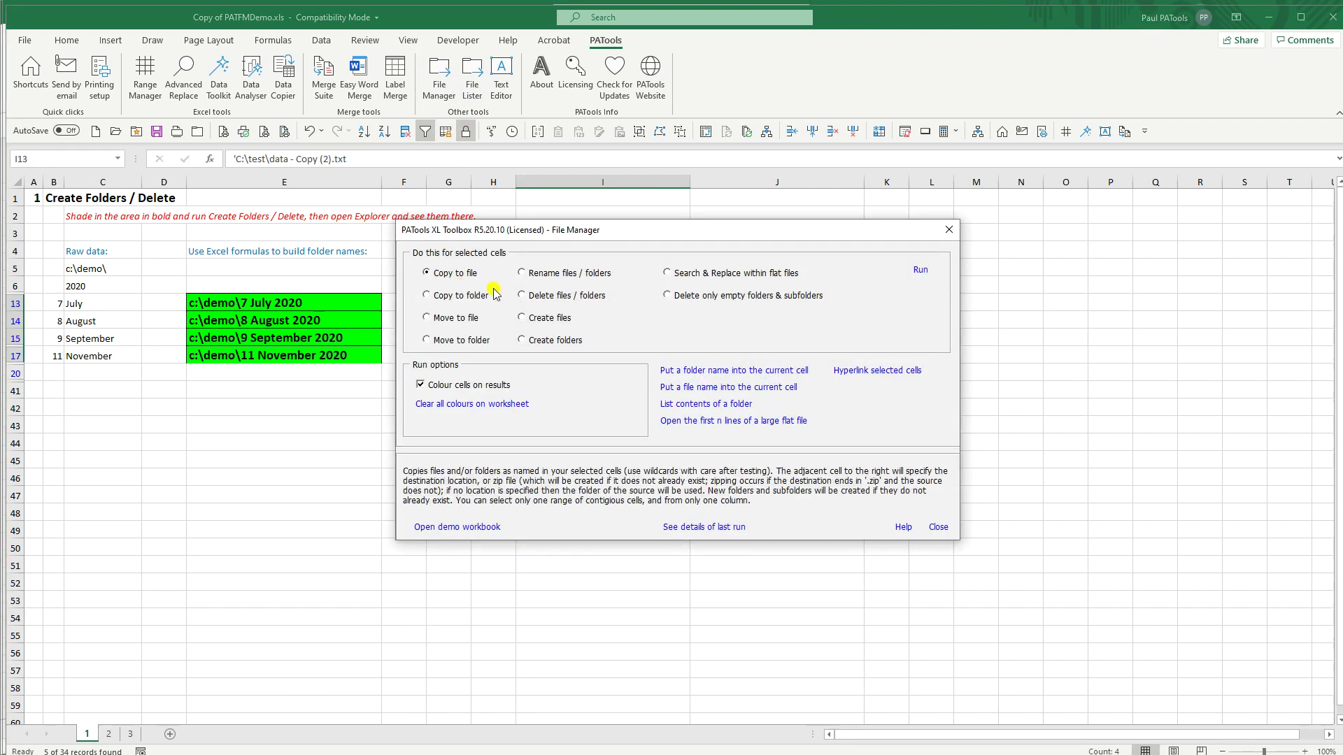
pyautogui.click(920, 271)
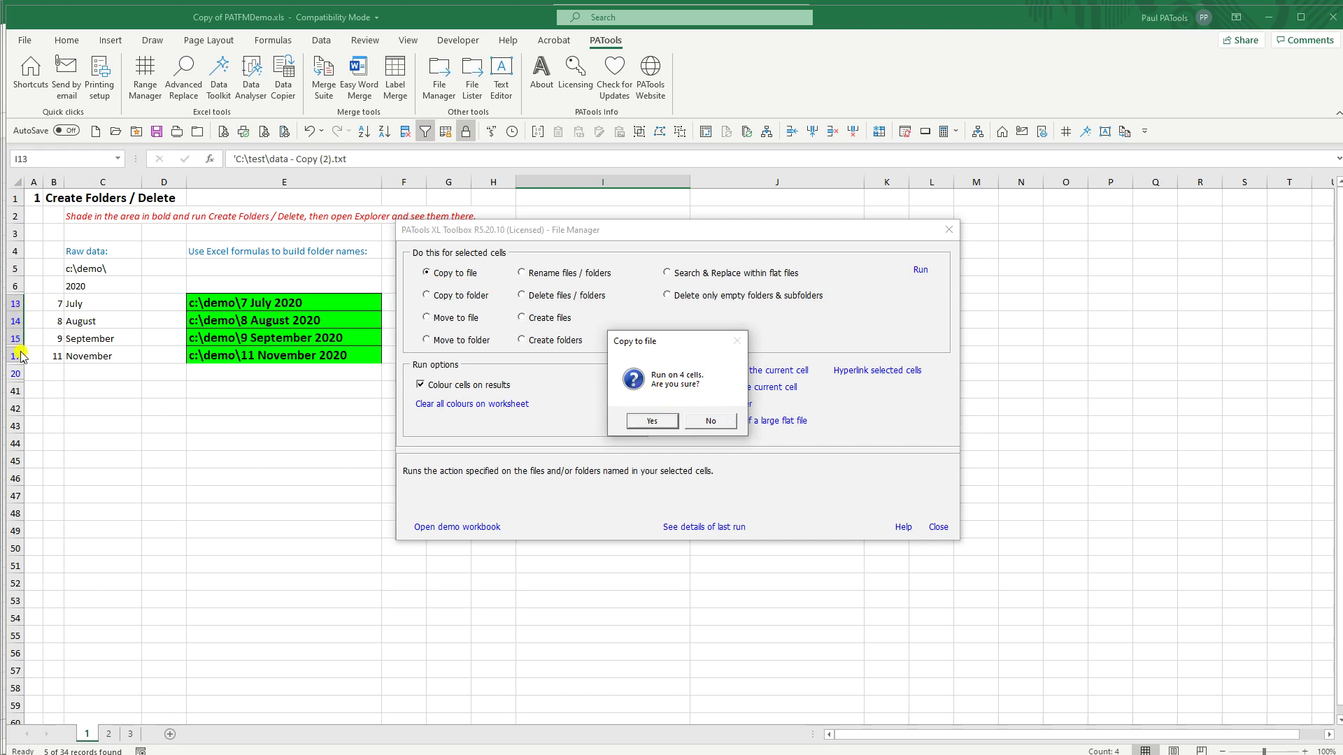
pyautogui.click(656, 421)
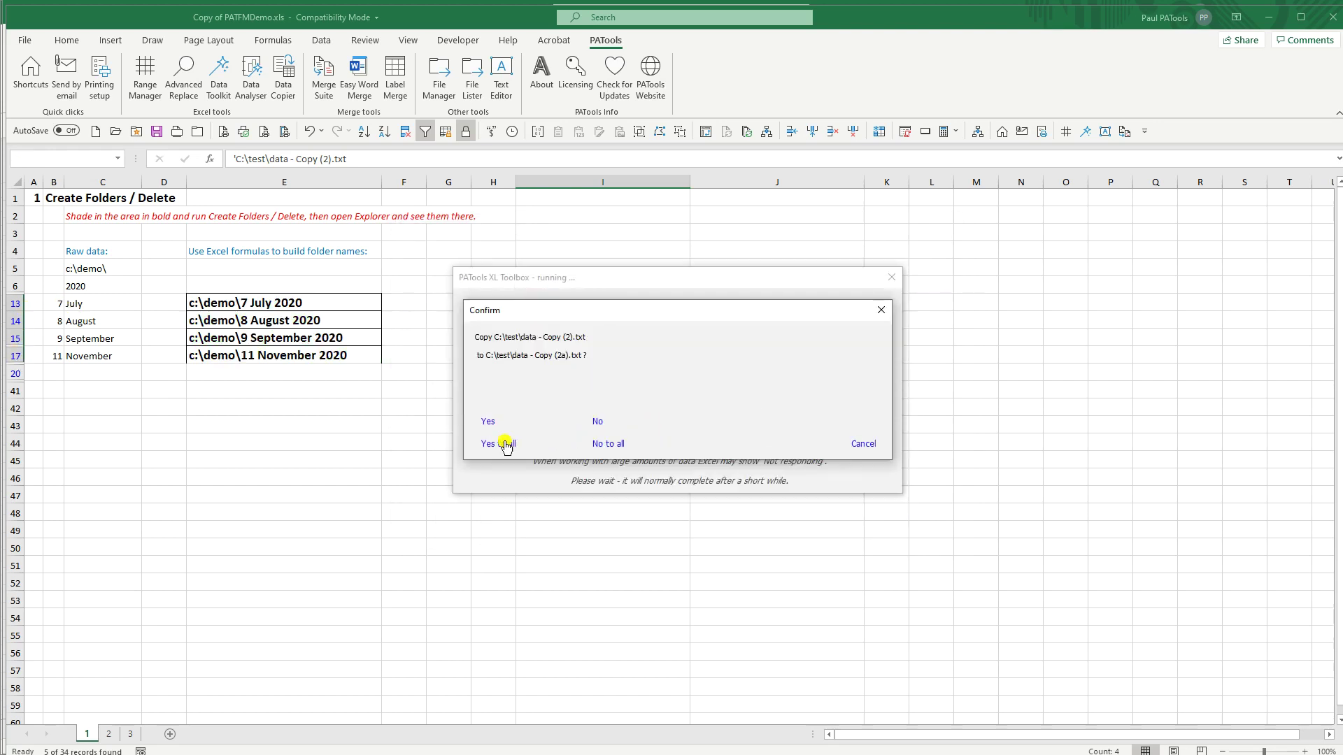
pyautogui.click(504, 443)
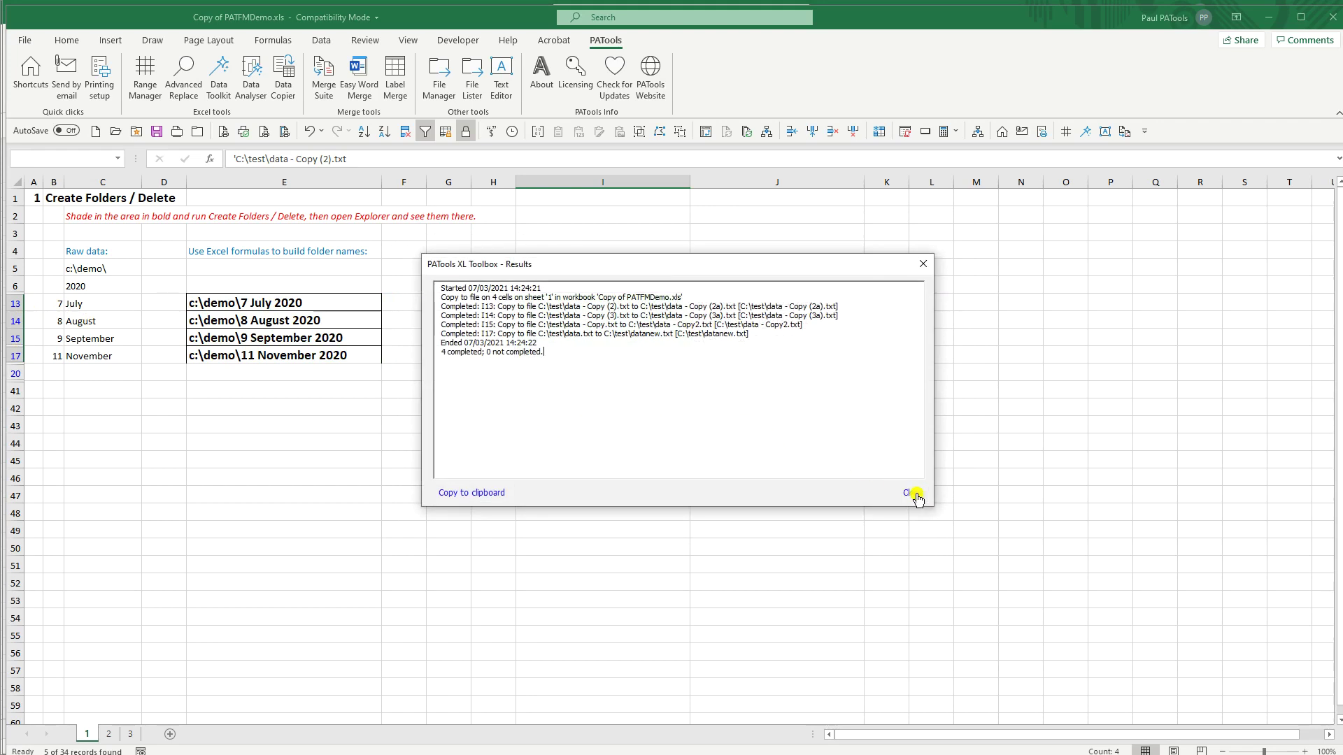
pyautogui.click(913, 493)
pyautogui.click(938, 528)
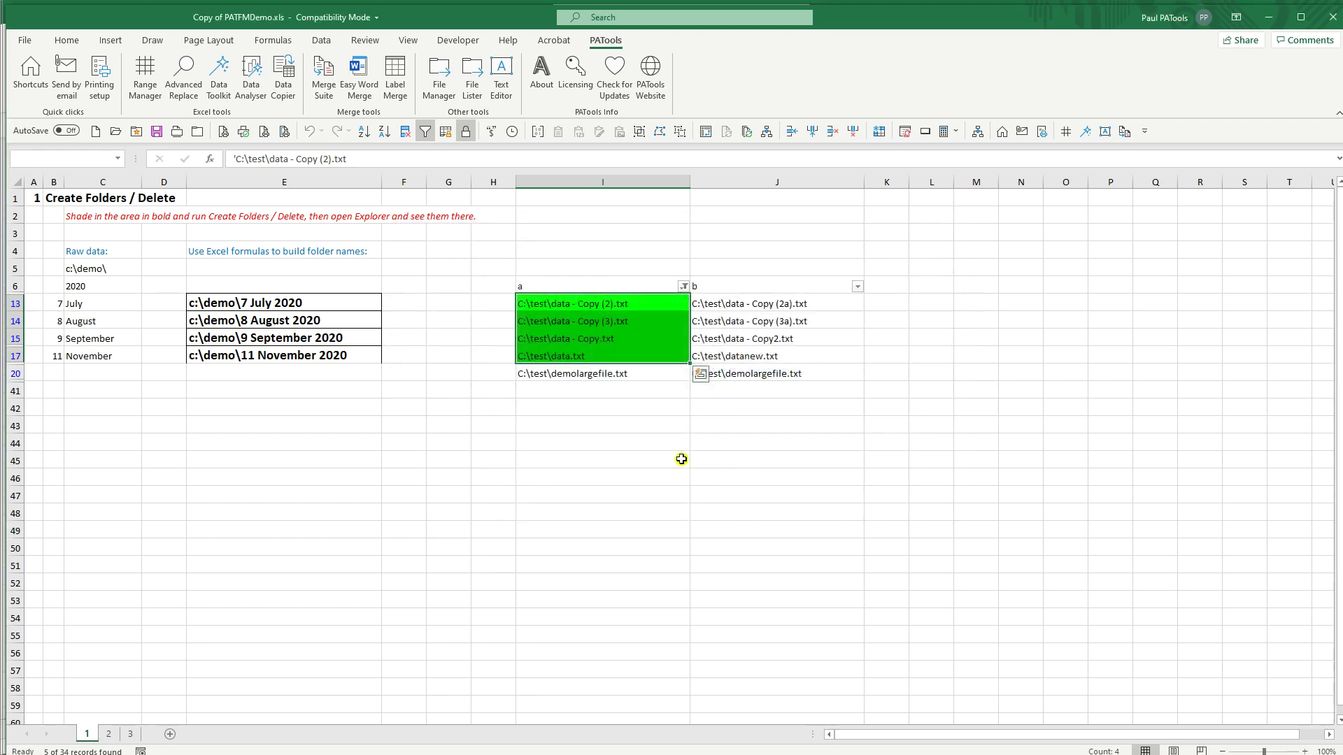
pyautogui.click(569, 302)
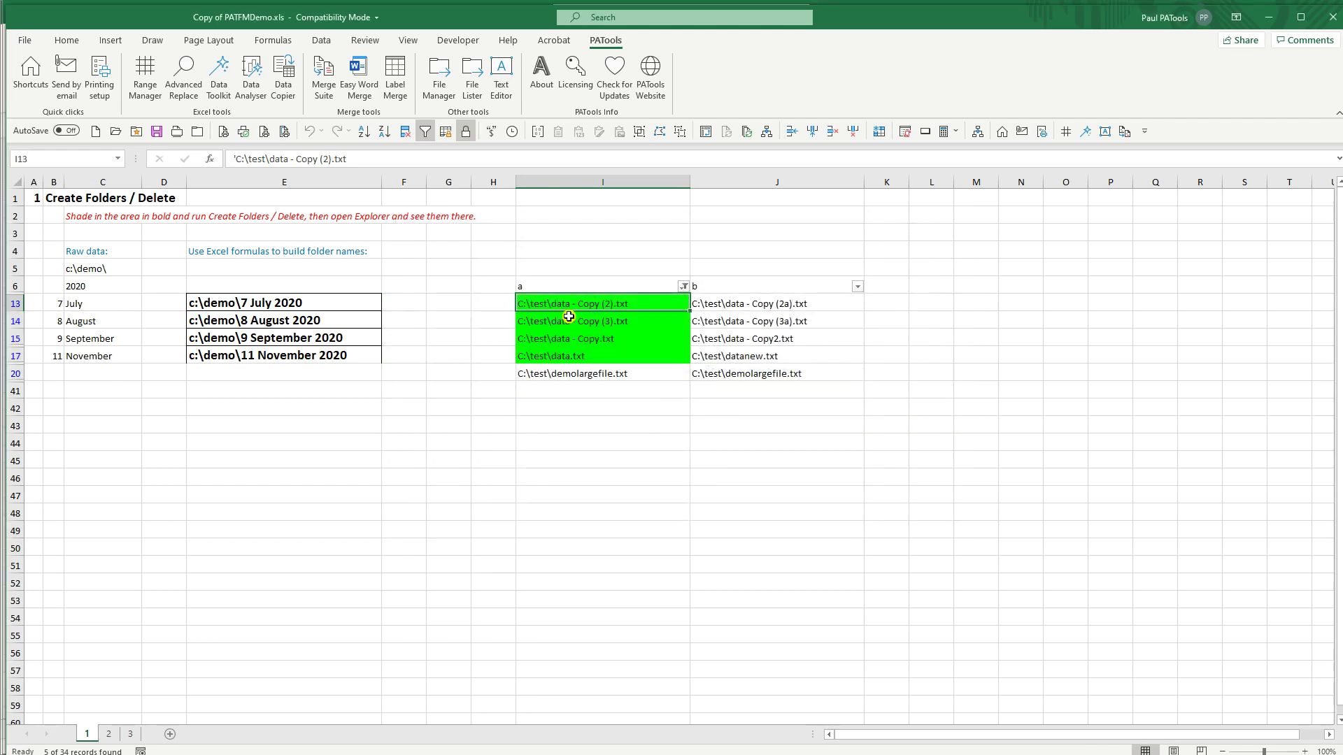
pyautogui.click(683, 286)
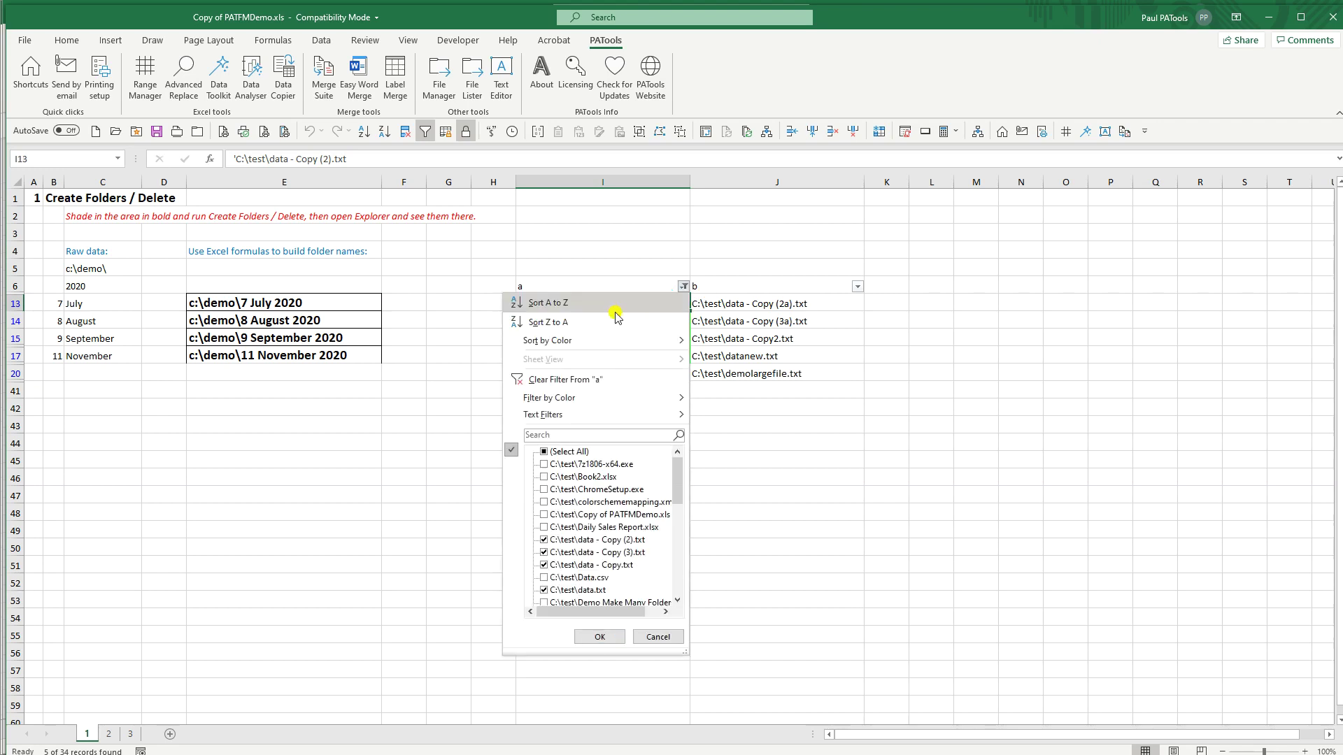
pyautogui.click(556, 380)
pyautogui.click(574, 460)
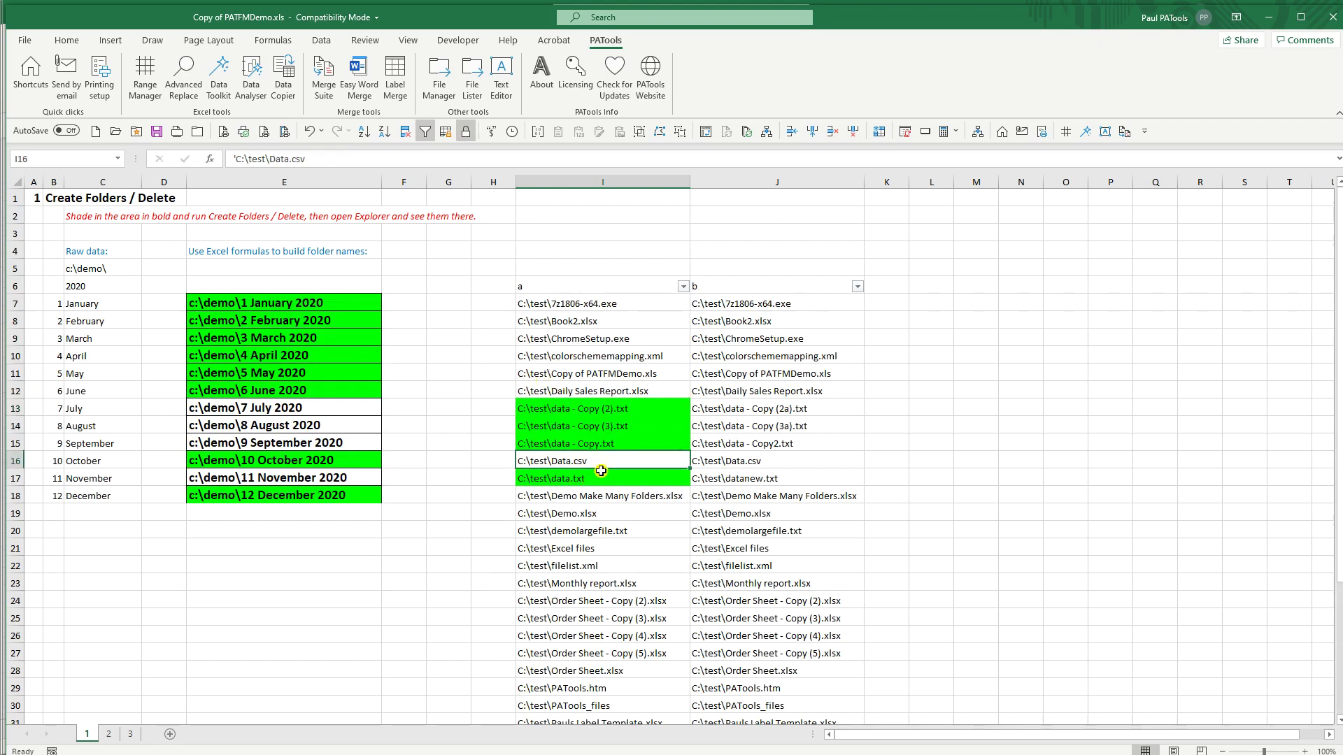
pyautogui.click(579, 476)
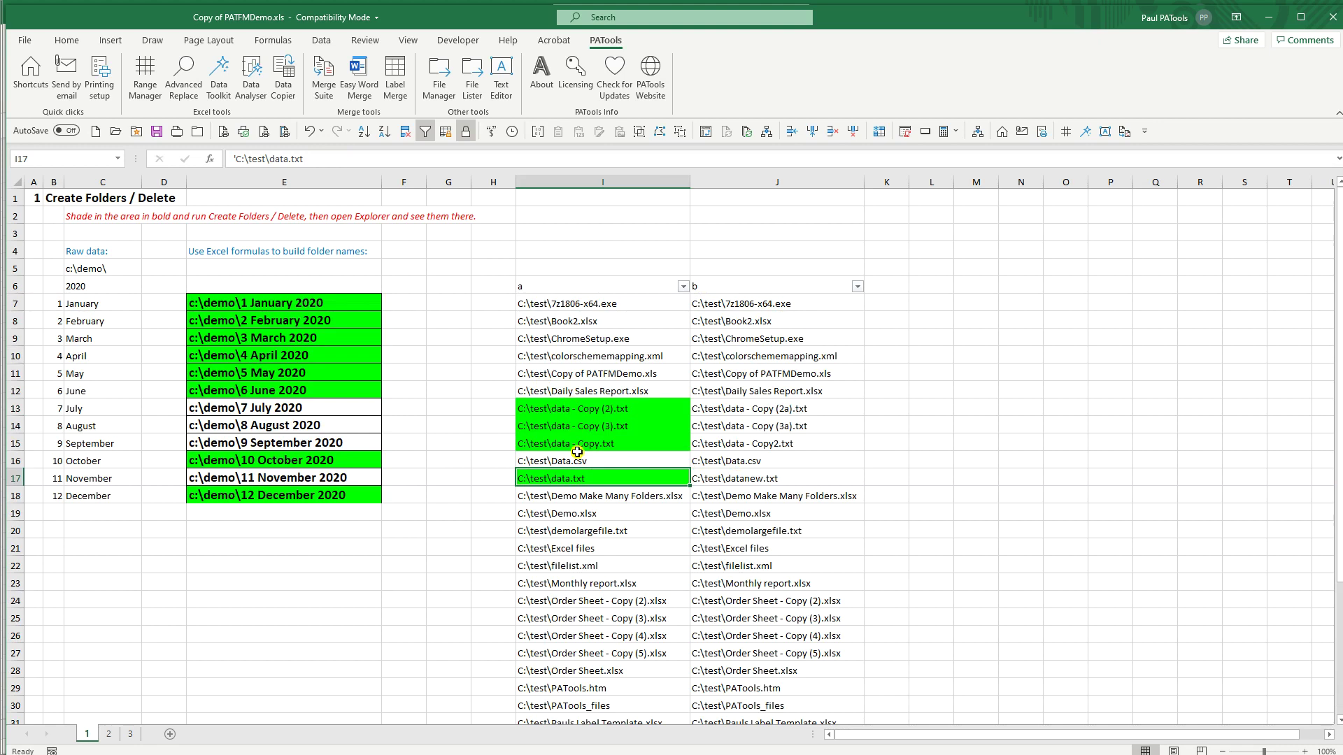
pyautogui.scroll(-4, 600, 403)
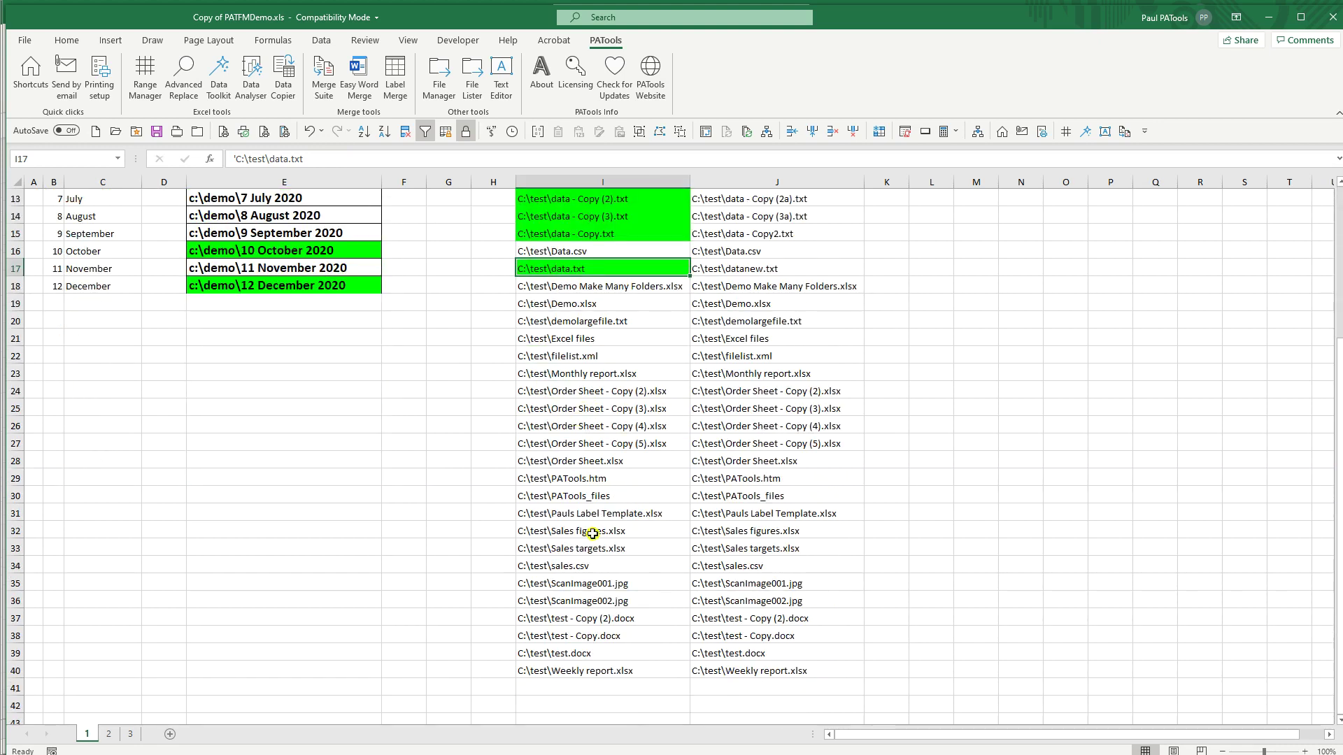
pyautogui.scroll(4, 675, 367)
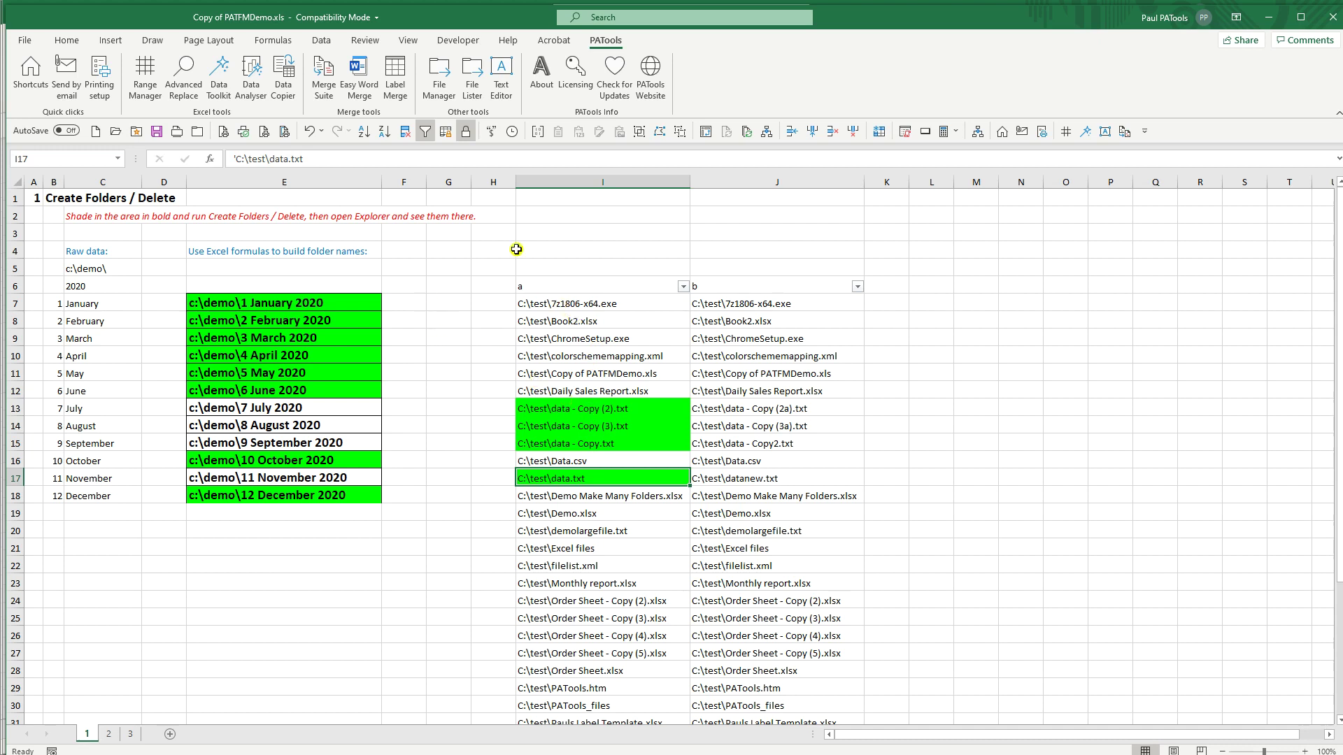
# Step: Look at the File Manager and file listing tool, then reopen PATools File Manager
pyautogui.click(439, 75)
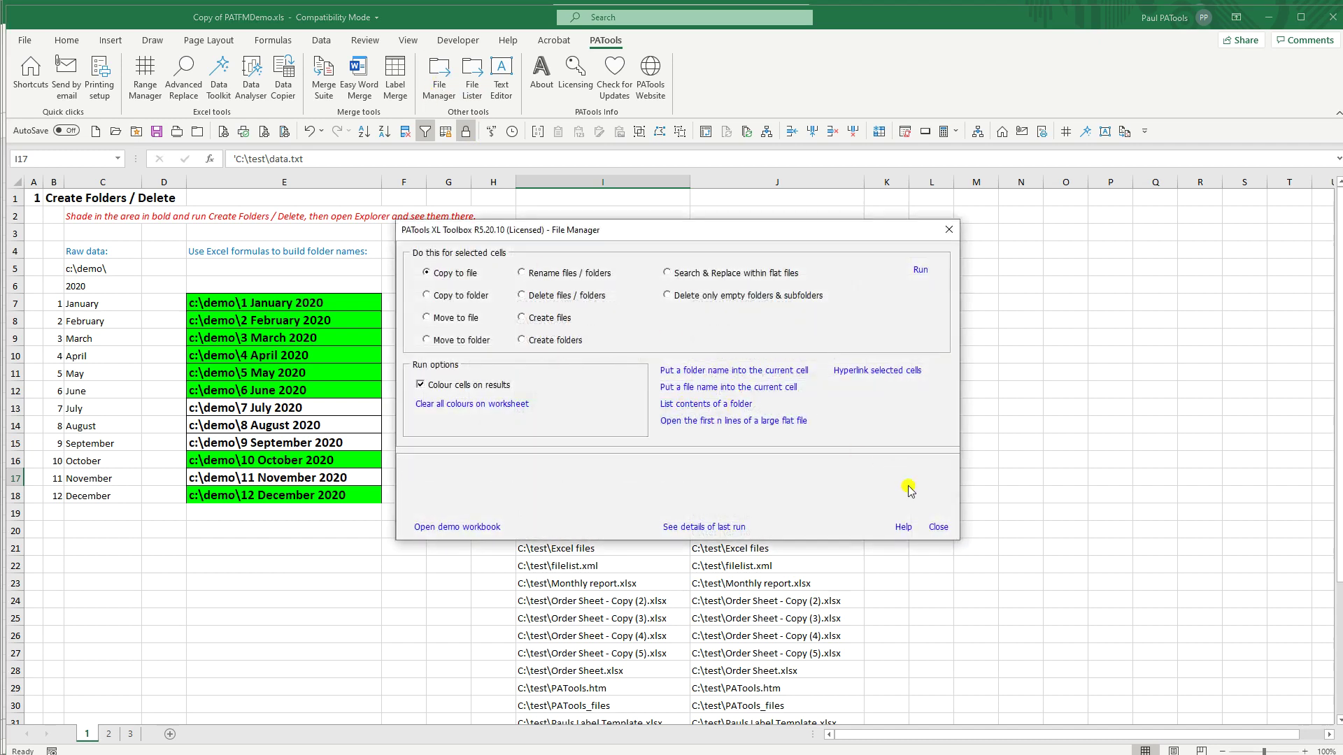
pyautogui.click(938, 526)
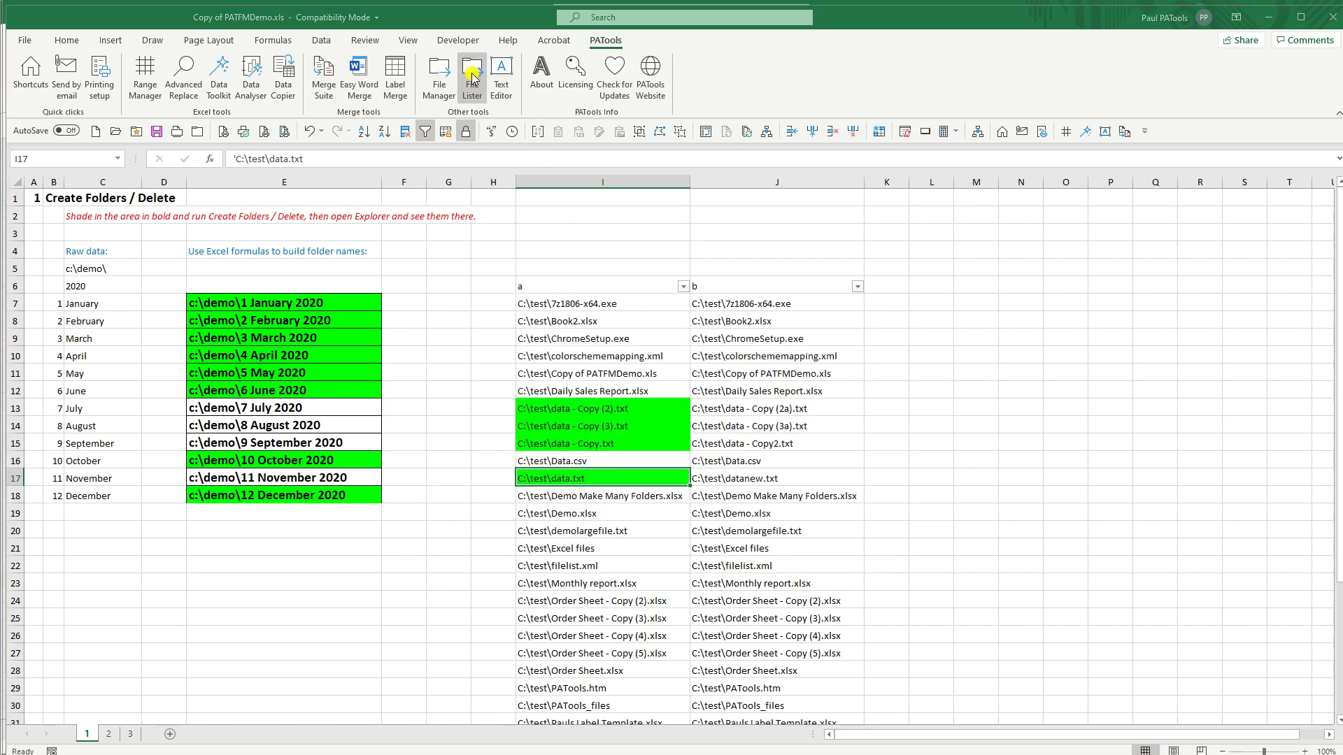
pyautogui.click(471, 80)
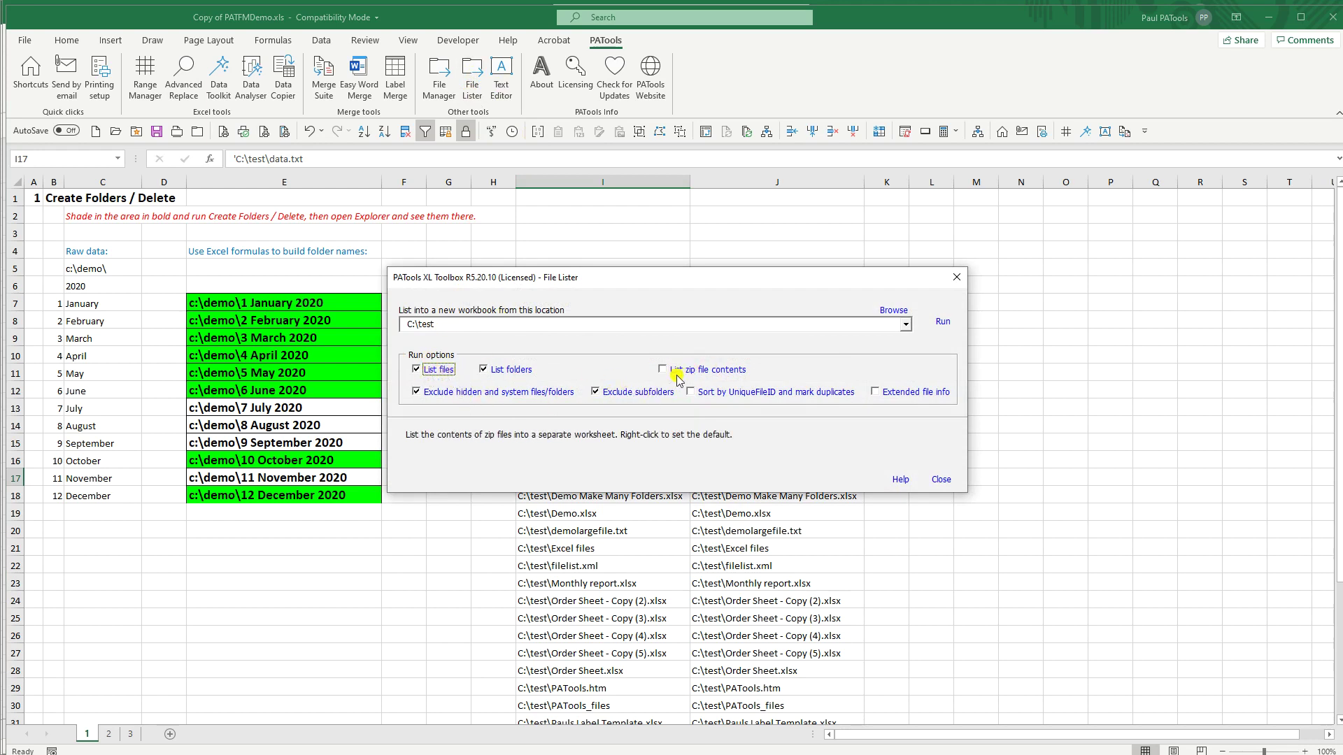
pyautogui.click(957, 283)
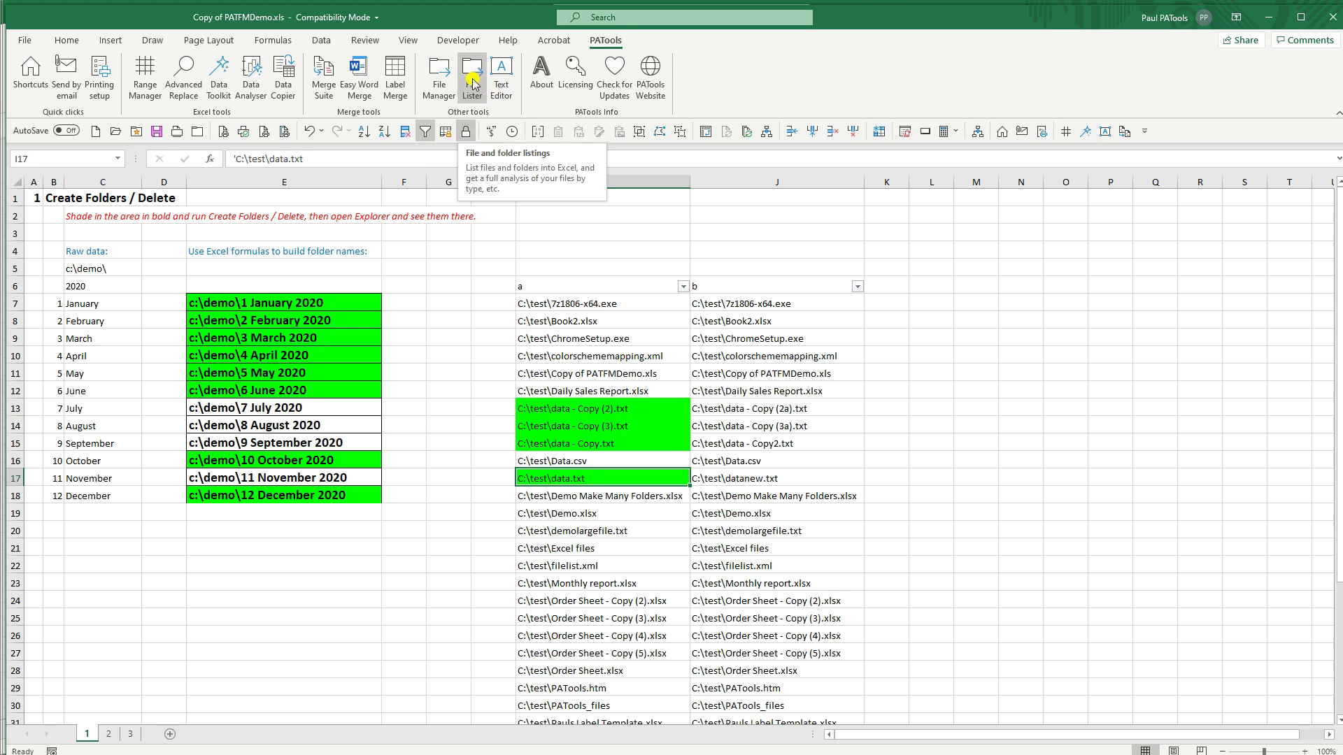
pyautogui.click(439, 76)
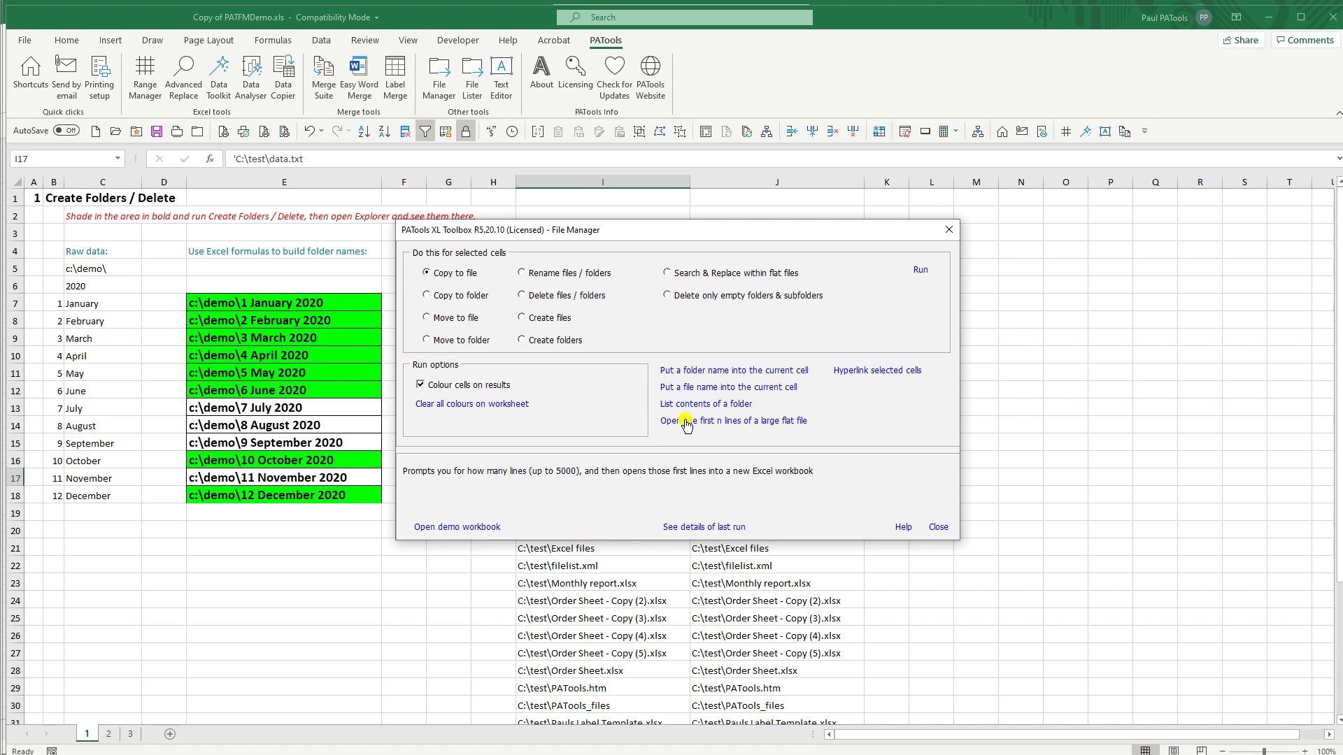
# Step: Load the first 200 lines of C:\test\demolargefile.txt into new workbook Book3
pyautogui.click(689, 422)
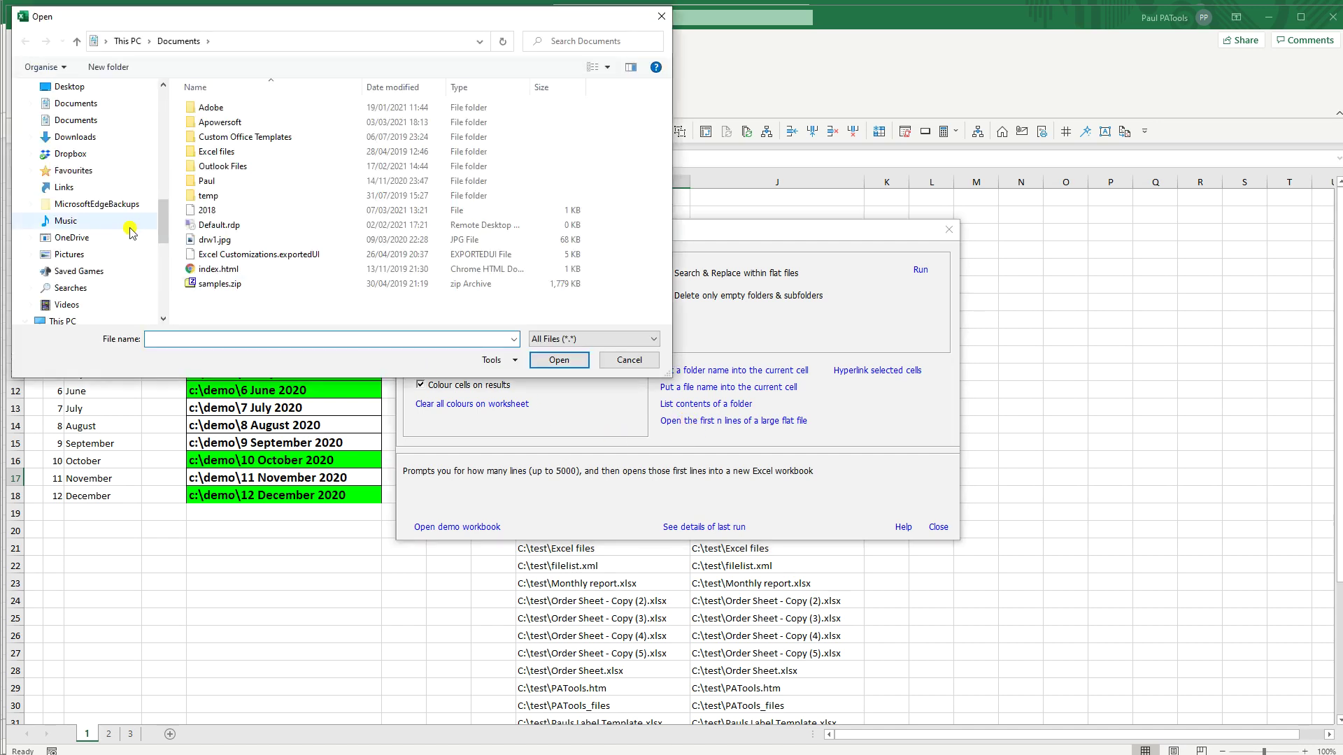
pyautogui.moveTo(162, 217); pyautogui.dragTo(160, 285)
pyautogui.click(30, 204)
pyautogui.scroll(-1, 62, 289)
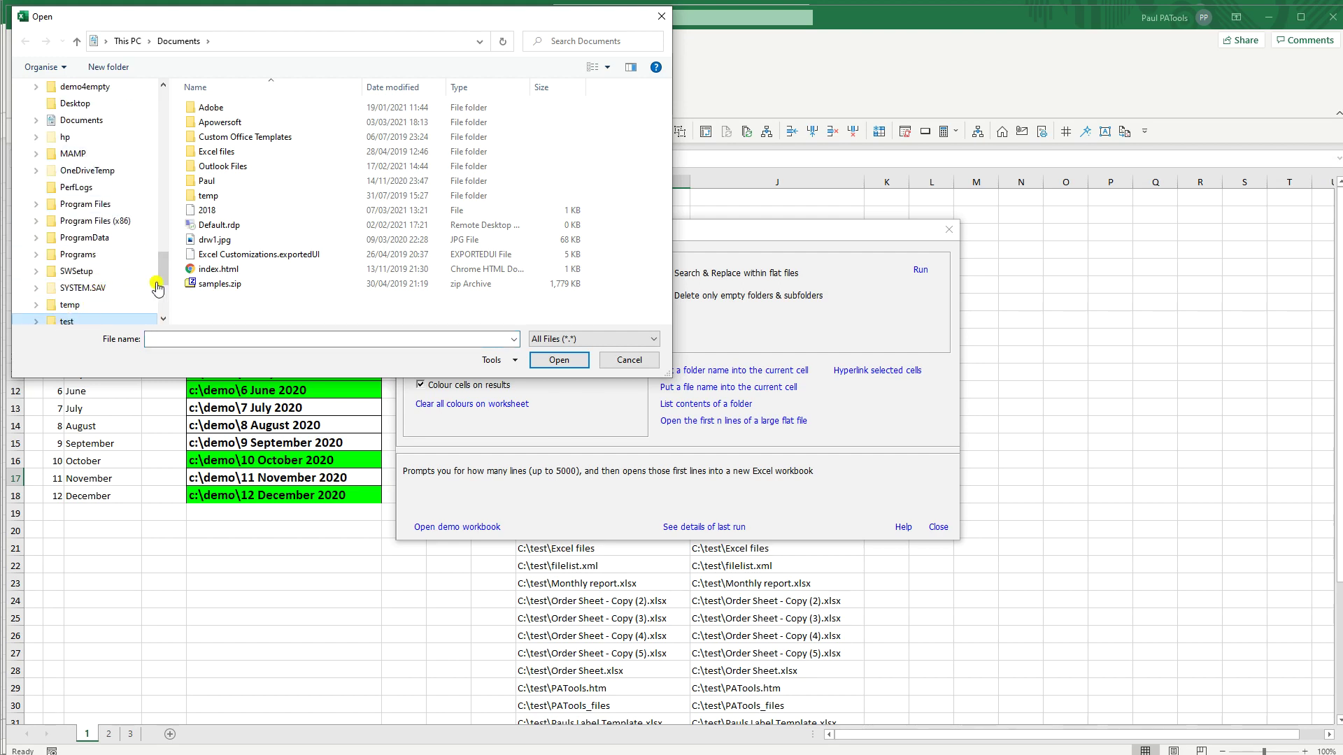
pyautogui.click(143, 320)
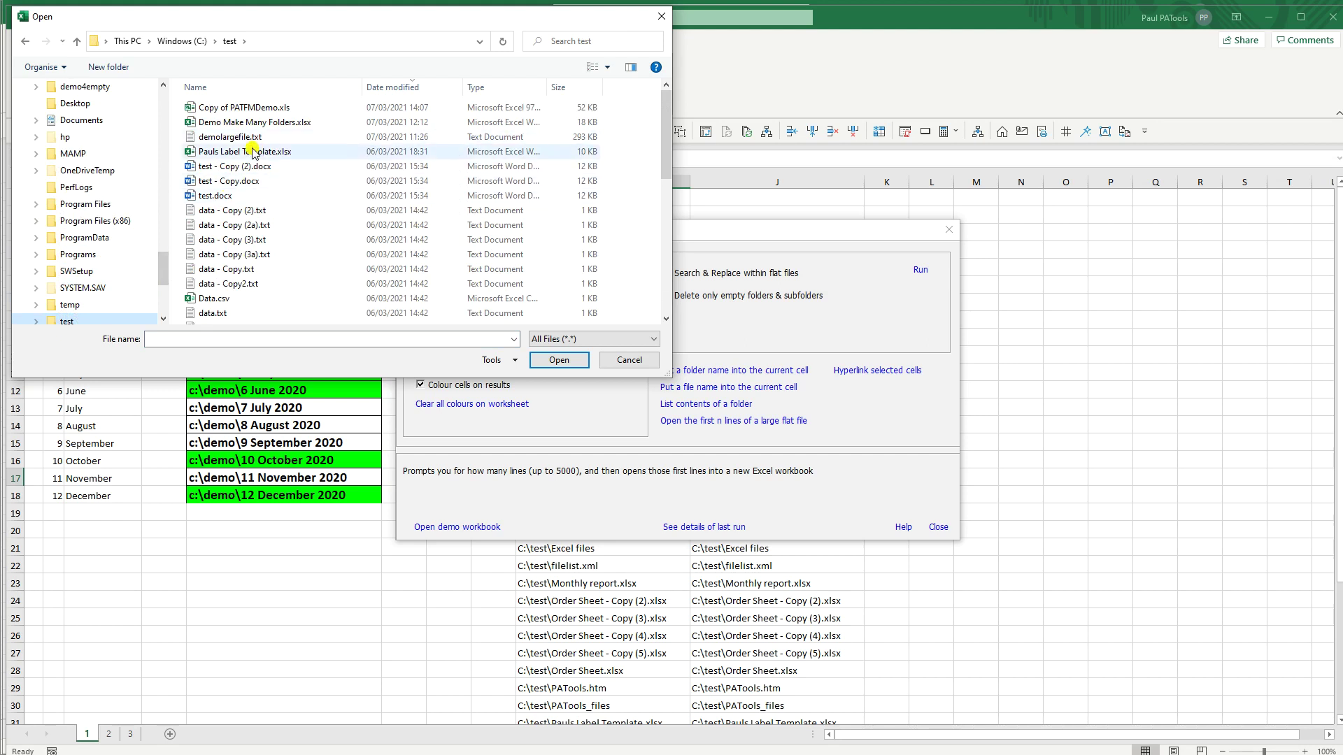
pyautogui.click(227, 137)
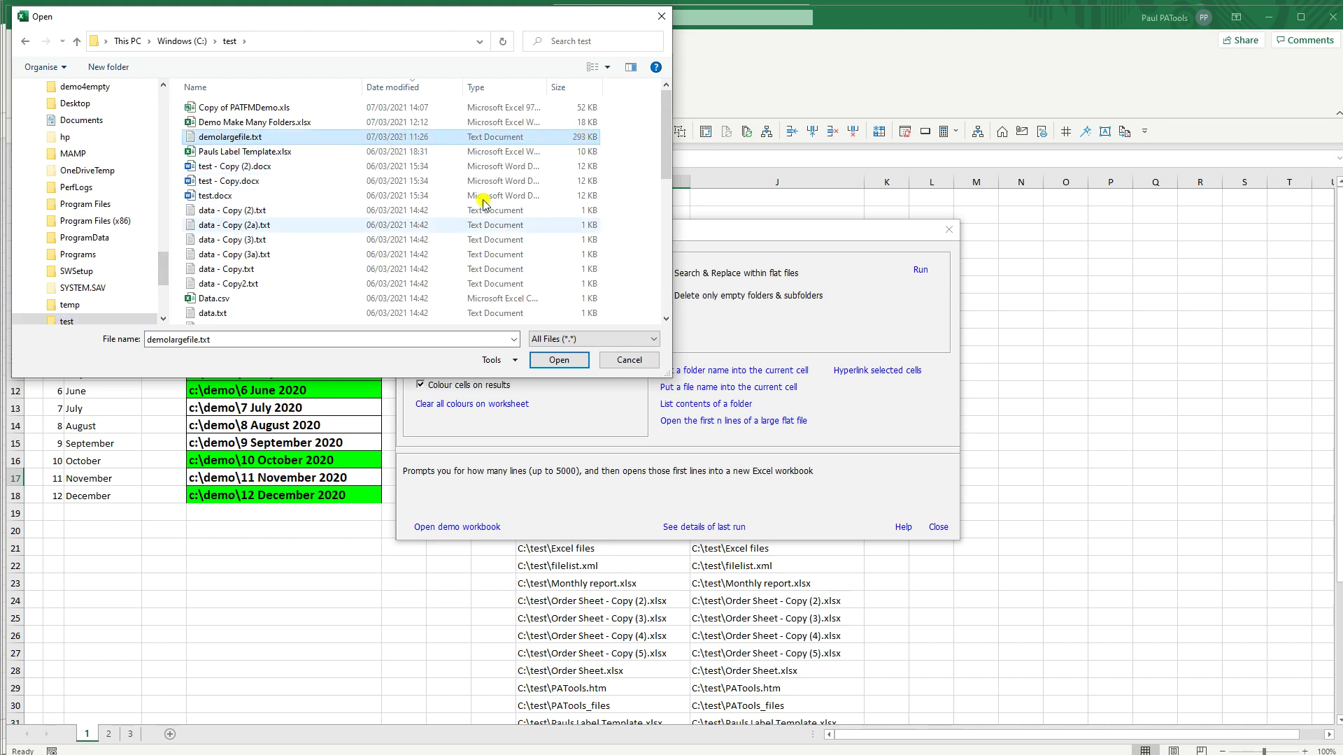
pyautogui.click(557, 361)
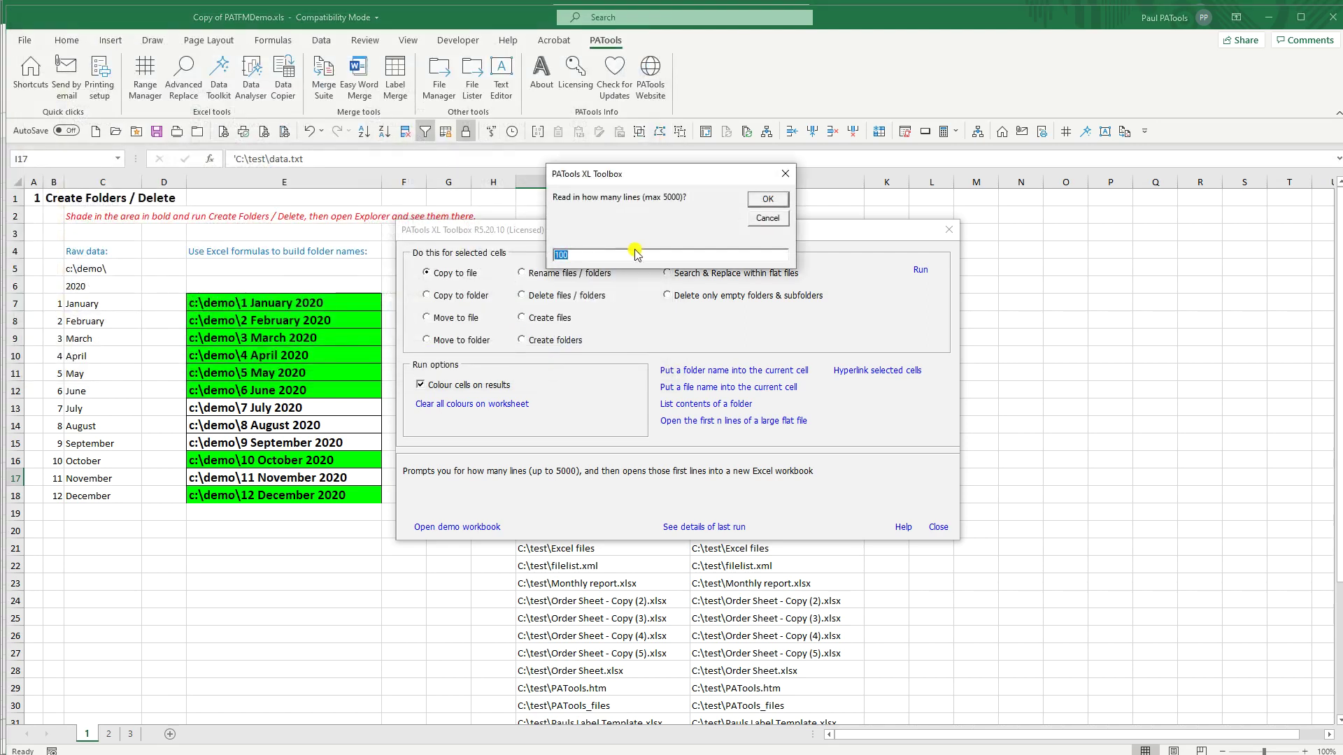
pyautogui.write('2')
pyautogui.press('Return')
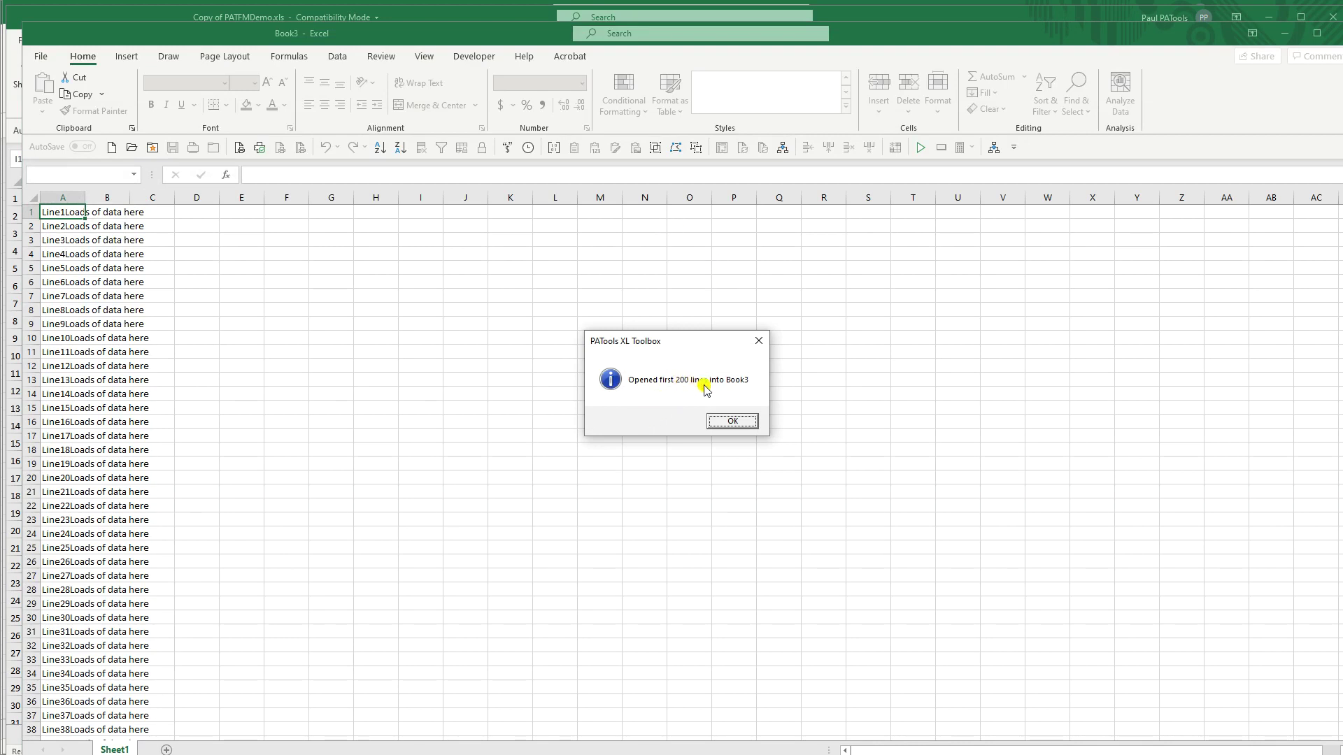
# Step: Widen Book3's column A to fit the lines and confirm the data ends at row 200
pyautogui.click(722, 426)
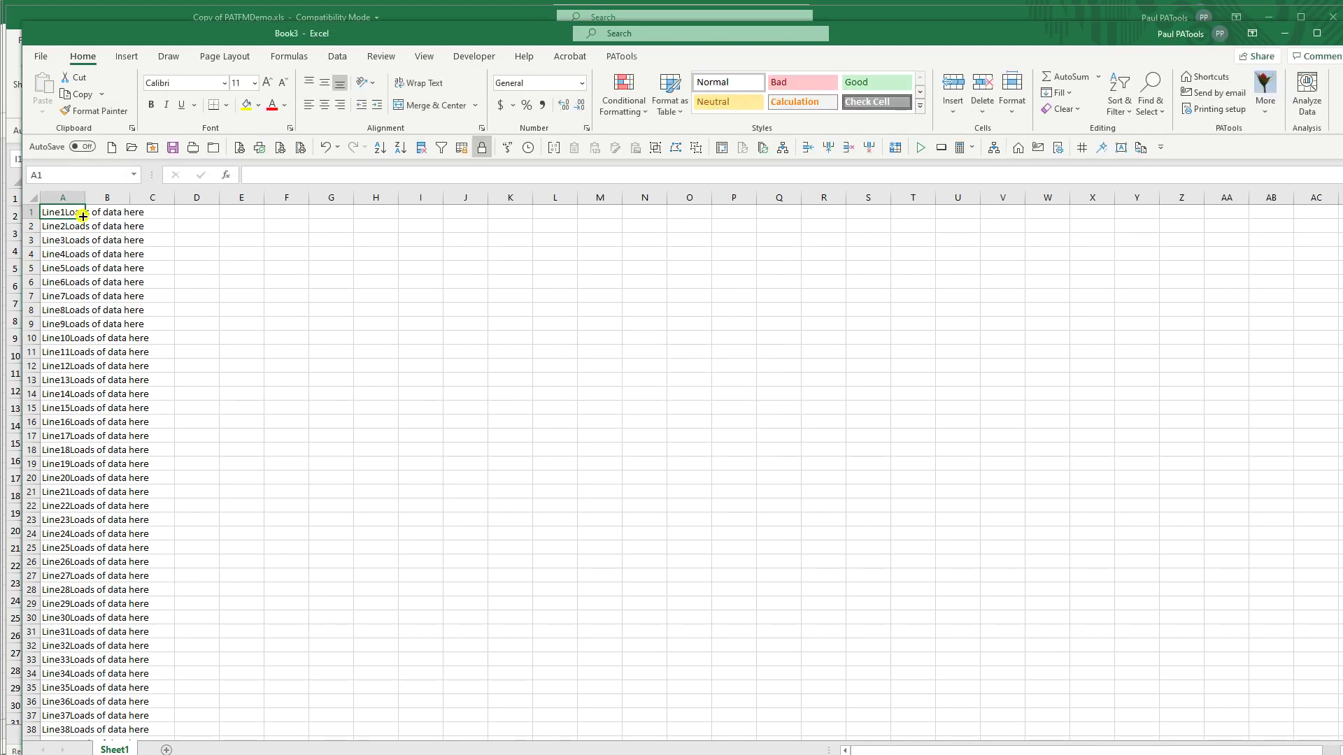
pyautogui.moveTo(83, 199); pyautogui.dragTo(260, 203)
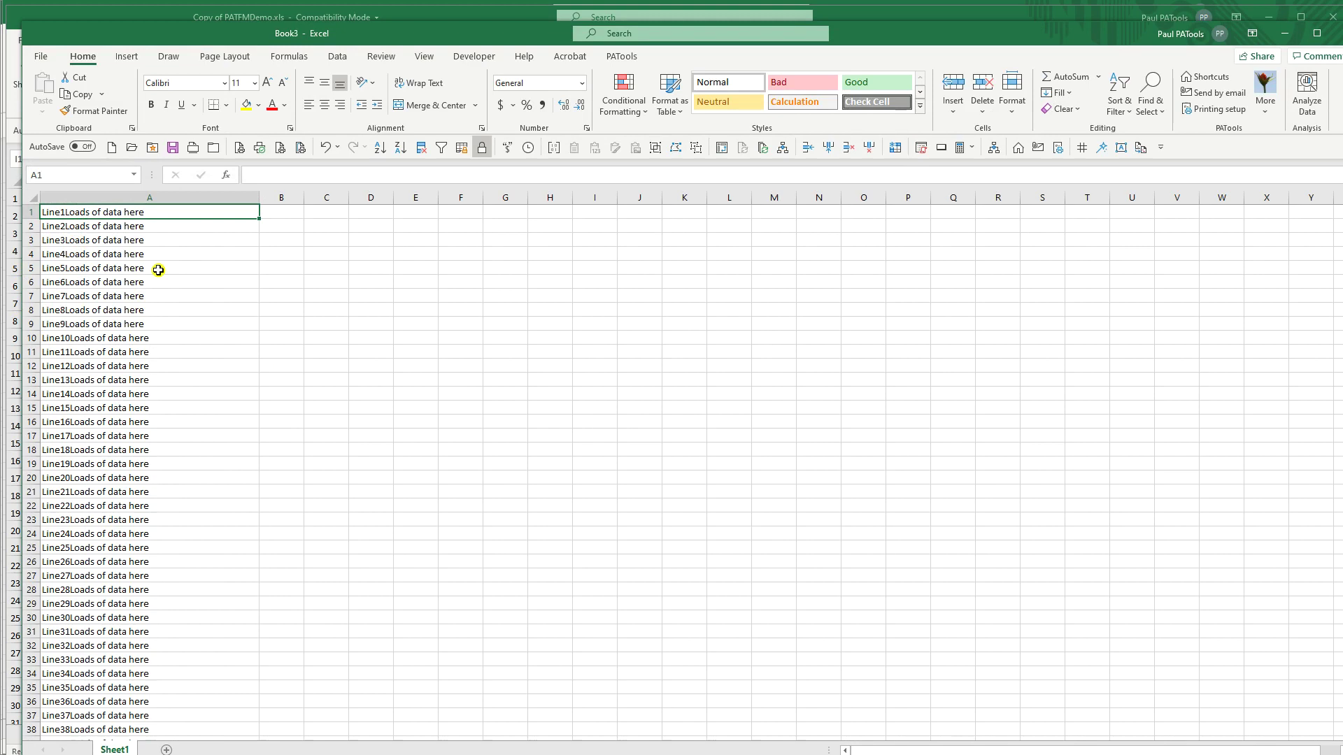
pyautogui.hotkey('ctrl', 'Down')
pyautogui.press('Down')
pyautogui.press('Down')
pyautogui.press('Down')
pyautogui.press('Up')
pyautogui.press('Up')
pyautogui.press('Up')
pyautogui.press('Up')
pyautogui.press('Down')
pyautogui.hotkey('ctrl', 'Home')
# Step: Browse to C:\test in File Explorer and open demolargefile.txt in Notepad
pyautogui.click(213, 148)
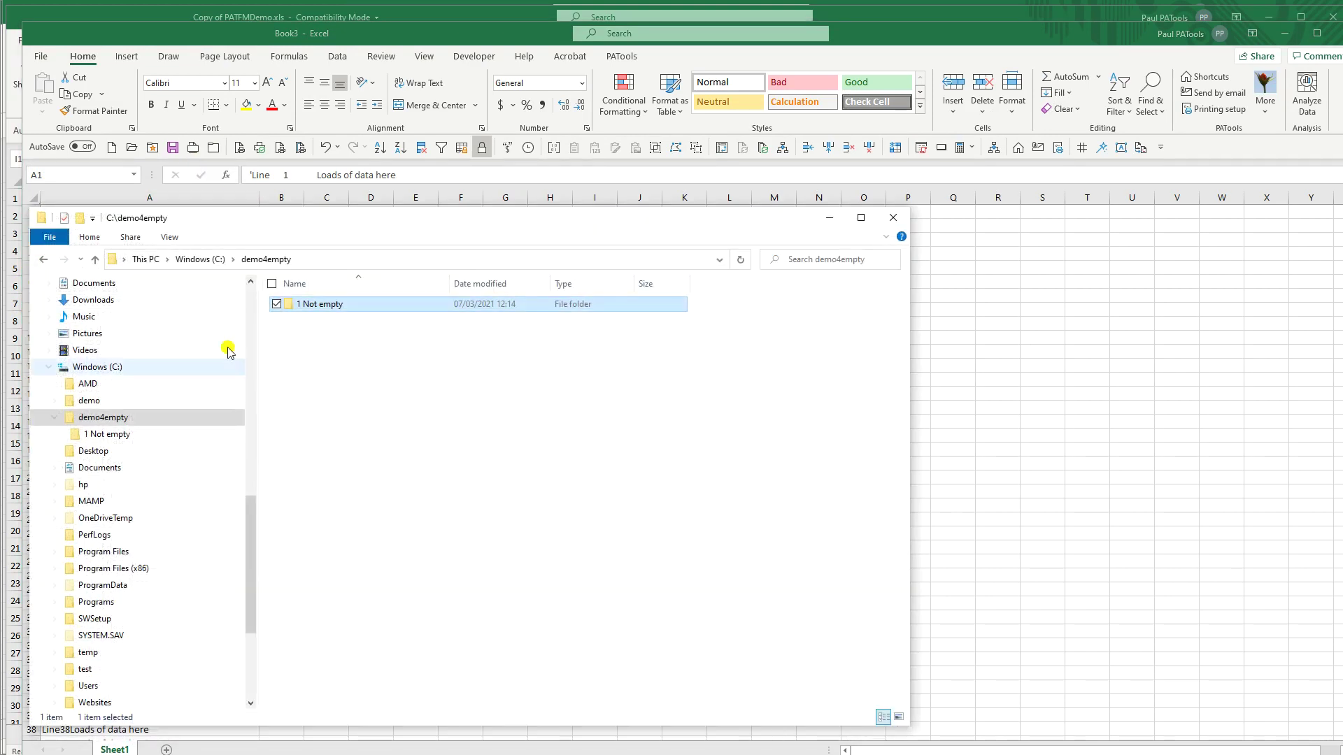
pyautogui.click(84, 670)
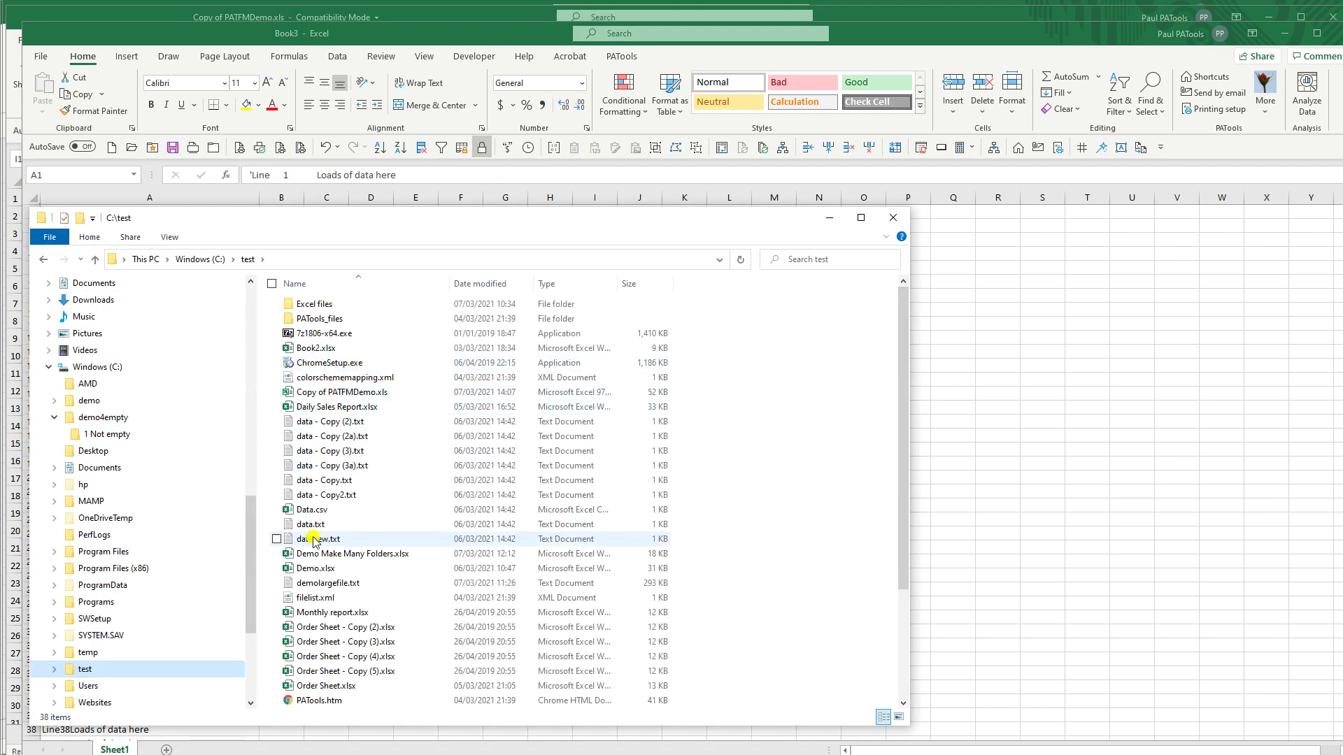
pyautogui.click(337, 584)
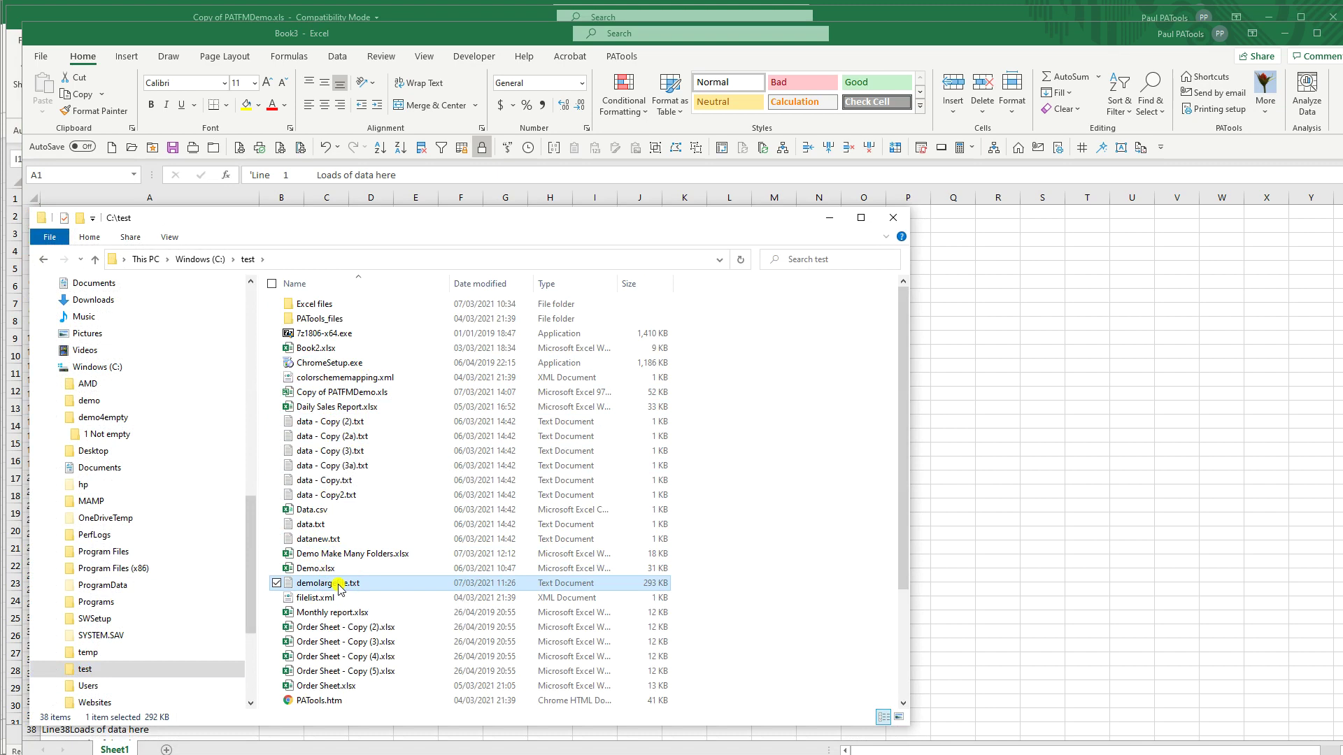
pyautogui.doubleClick(338, 586)
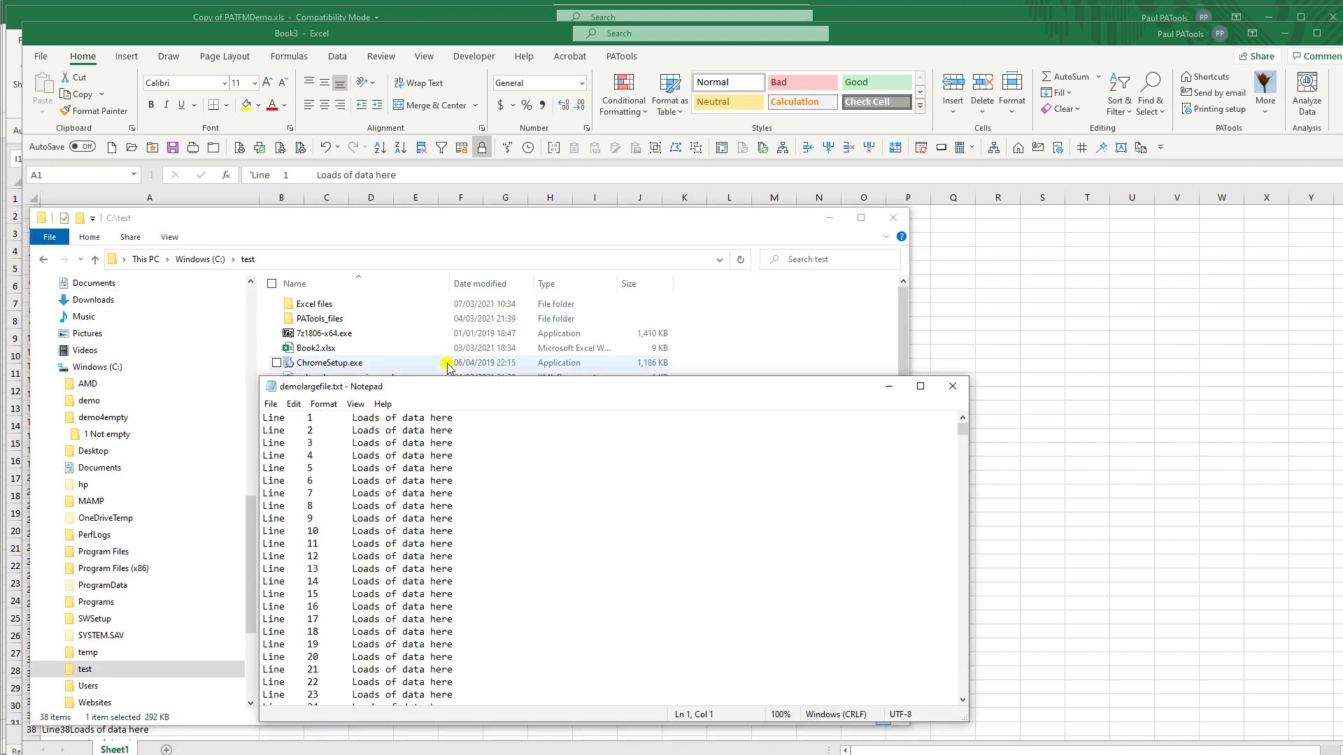
# Step: Scroll demolargefile.txt in Notepad to its final line, 10010, then close it
pyautogui.moveTo(434, 389); pyautogui.dragTo(321, 202)
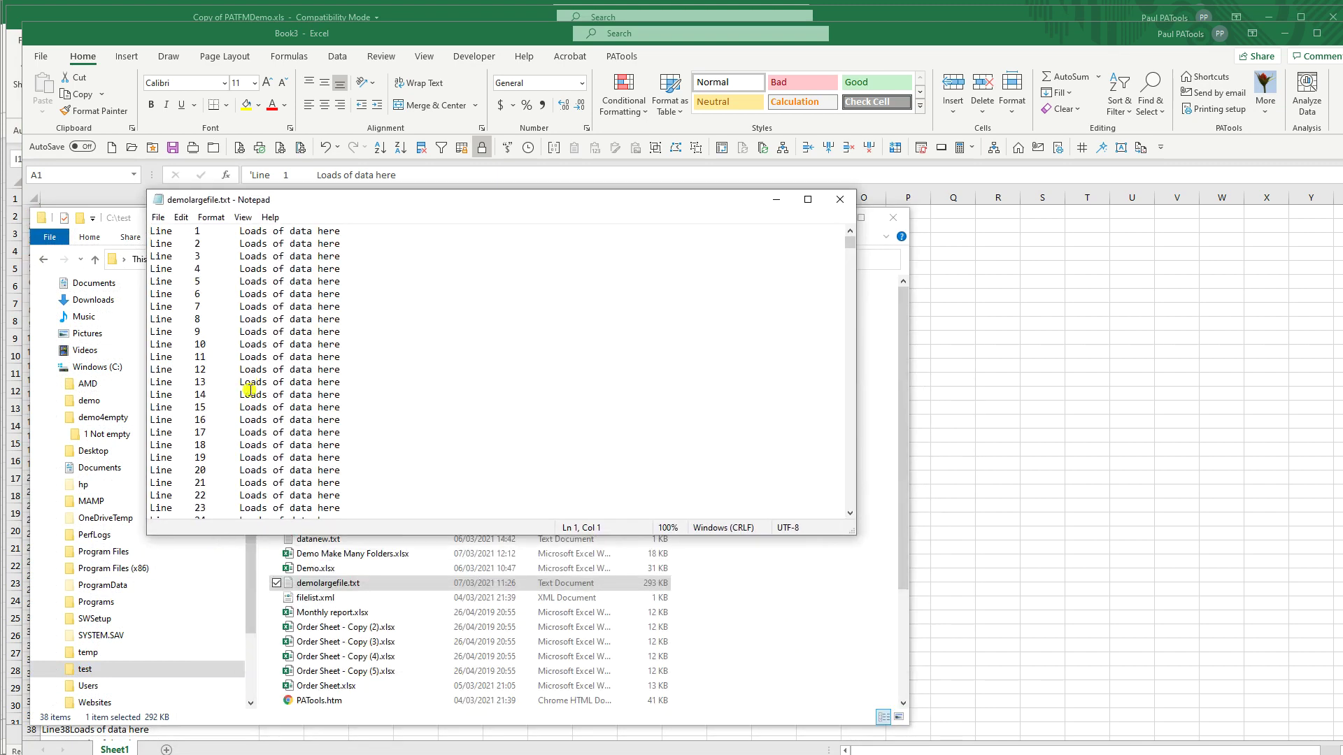
pyautogui.hotkey('ctrl', 'End')
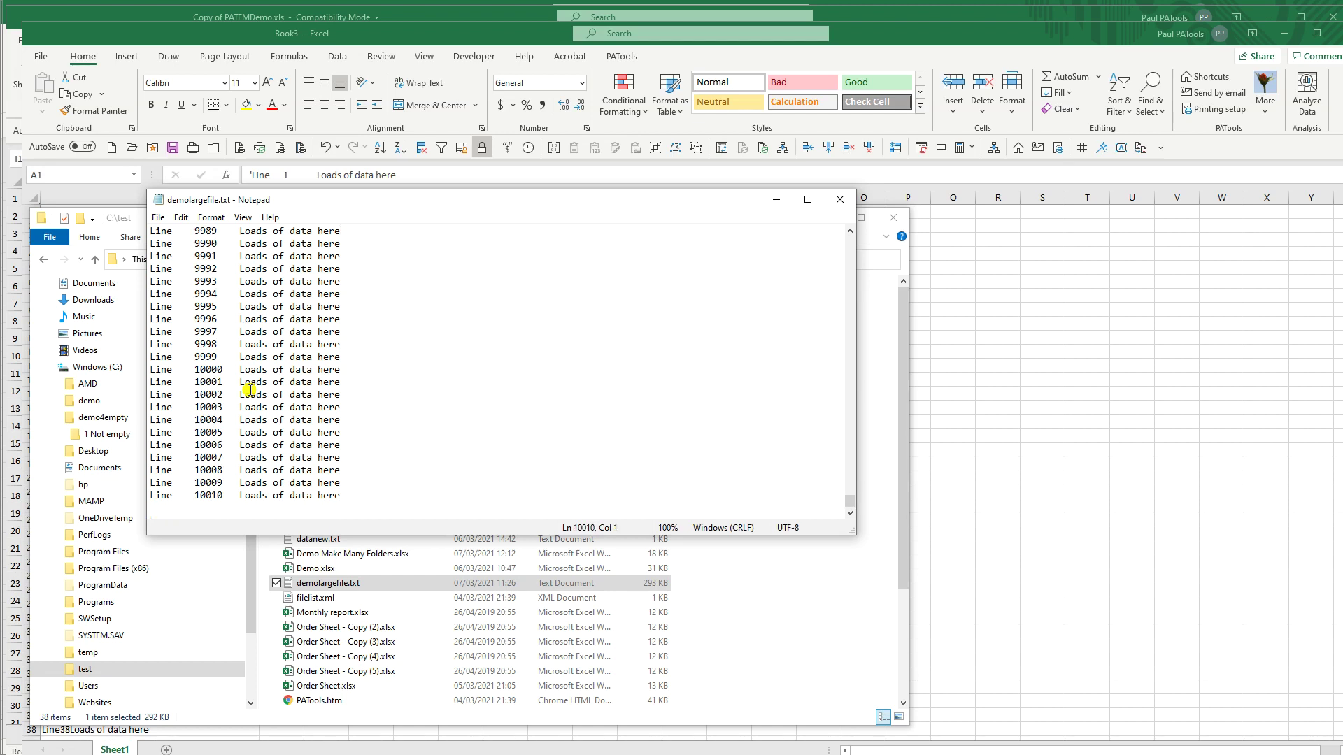
pyautogui.click(840, 201)
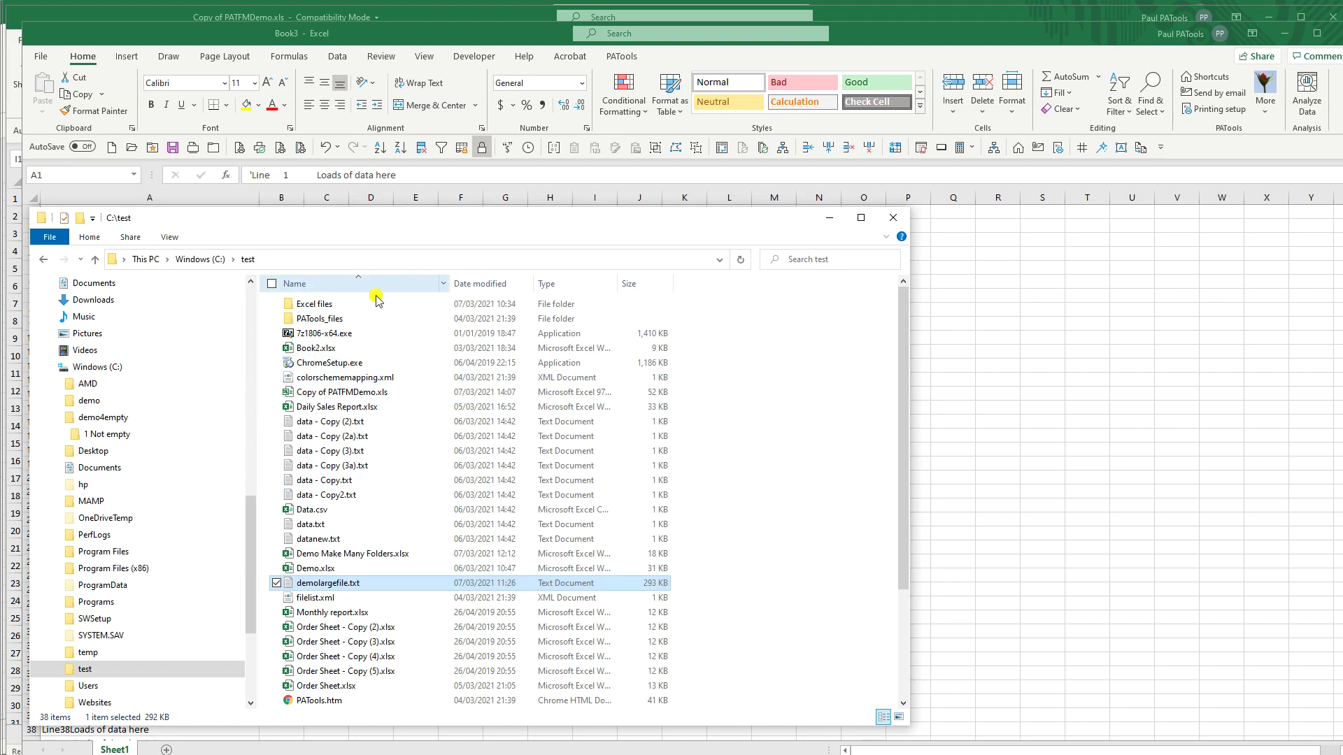
# Step: Close the File Explorer window and discard Book3 without saving
pyautogui.click(894, 220)
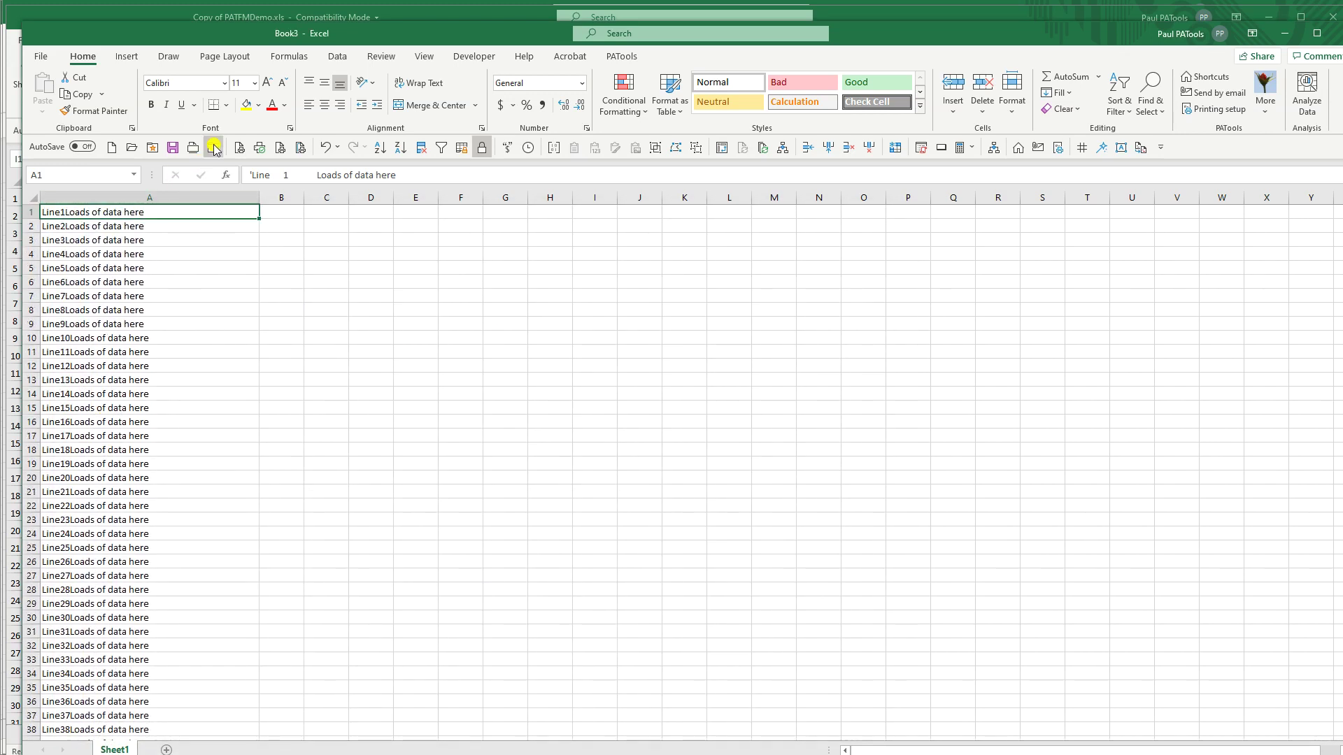
pyautogui.click(1338, 33)
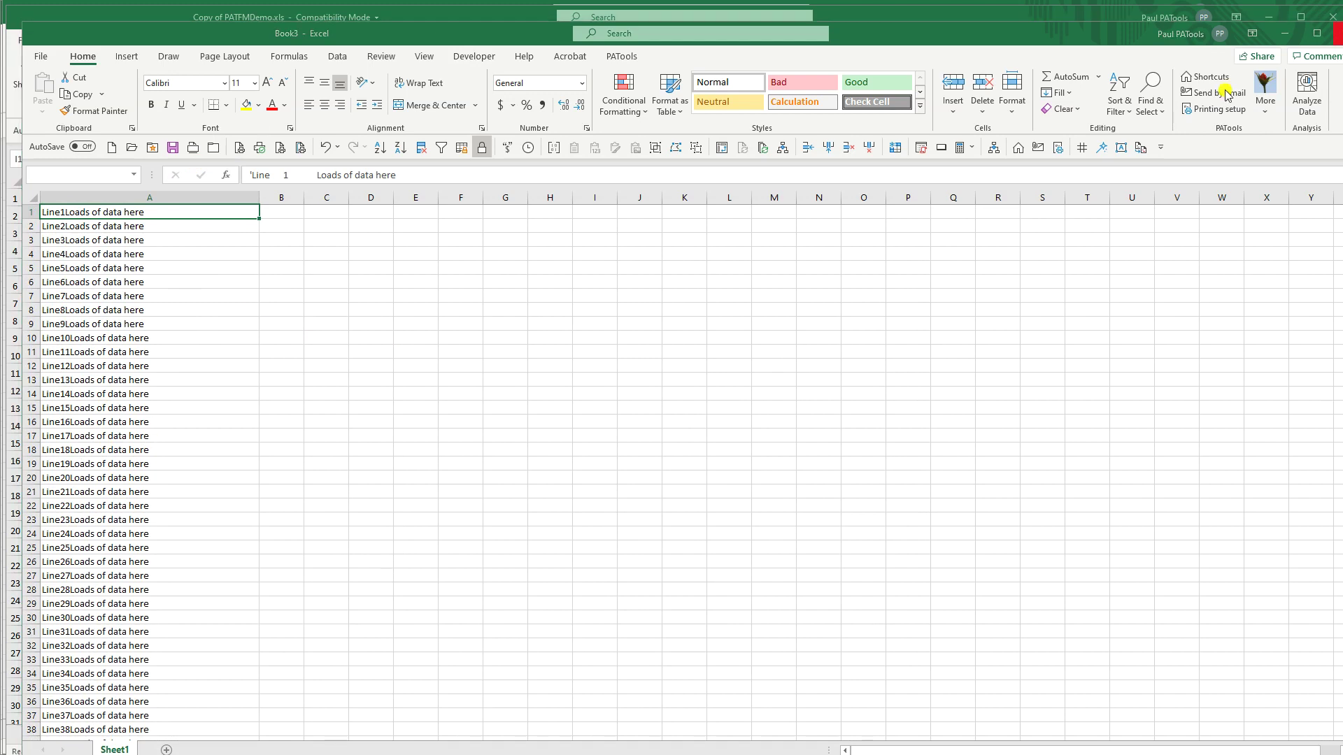
pyautogui.click(755, 481)
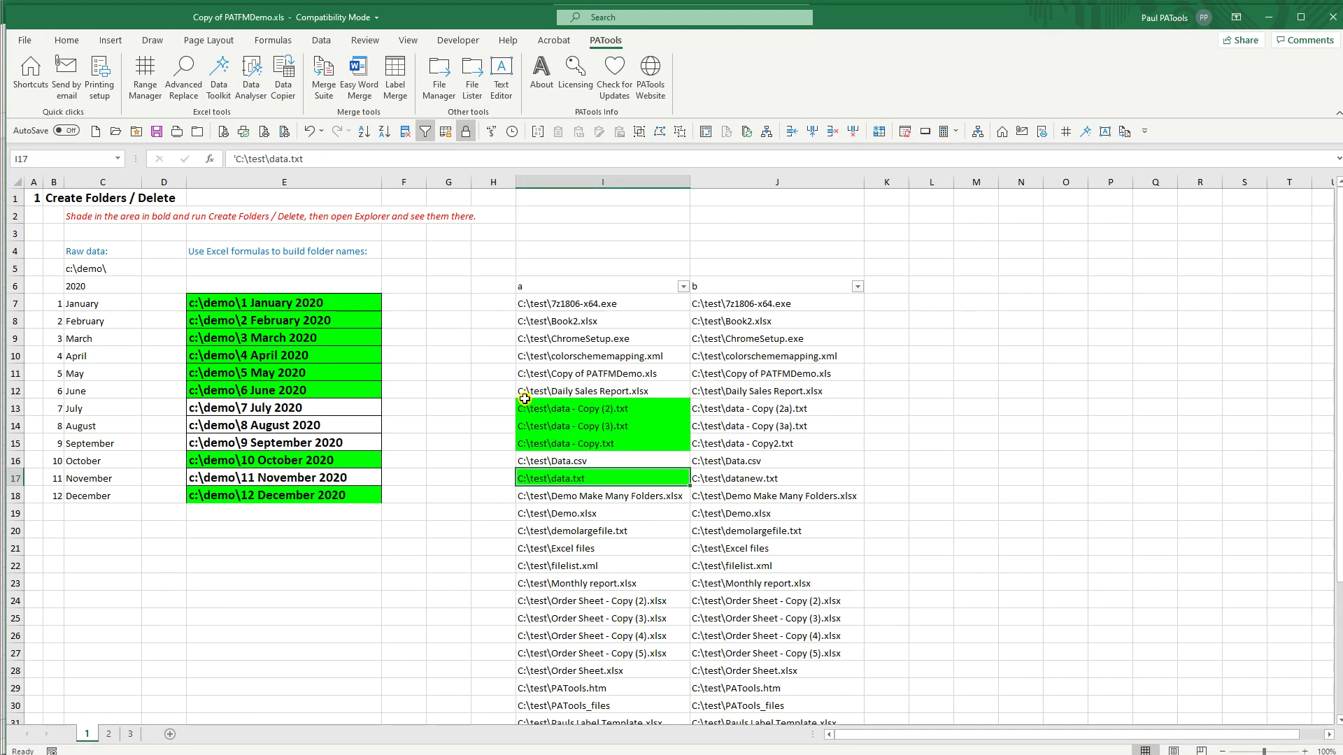
# Step: Reopen and close the PATools File Manager, then select cell E20
pyautogui.click(440, 80)
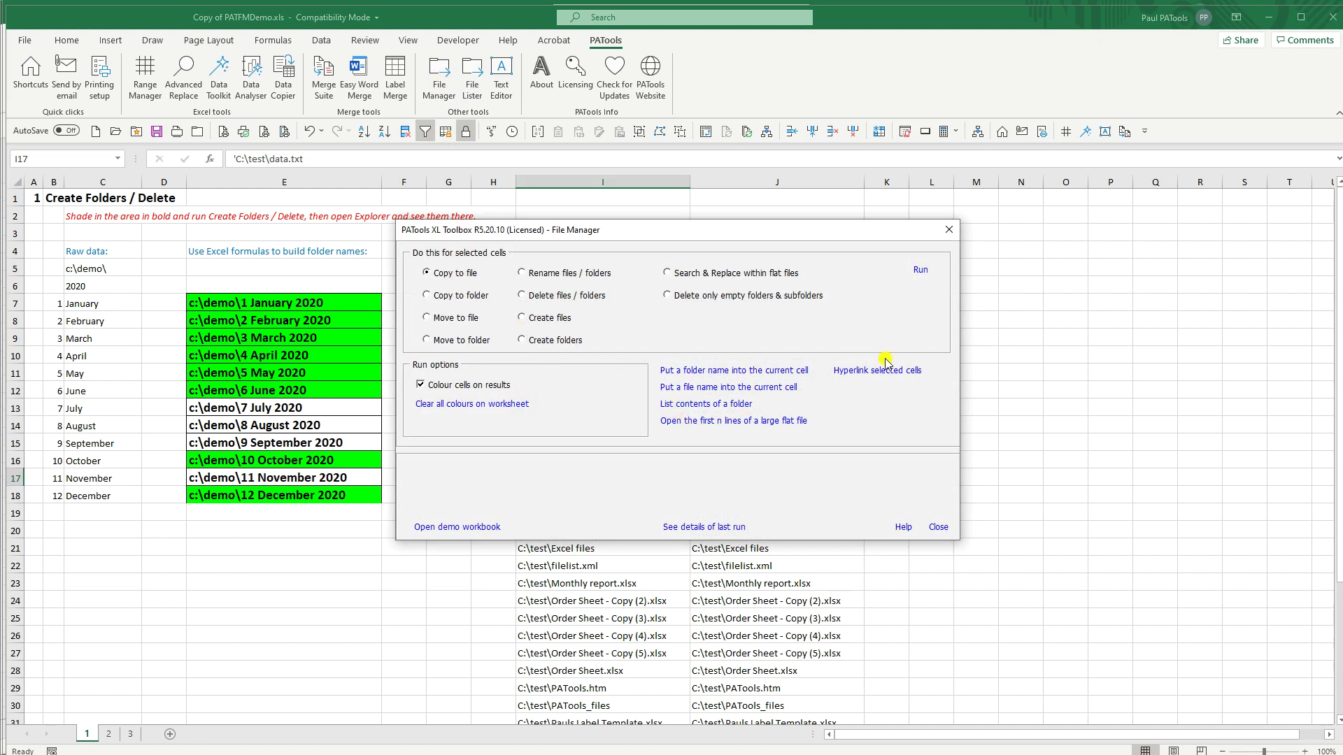
pyautogui.click(949, 231)
pyautogui.click(298, 541)
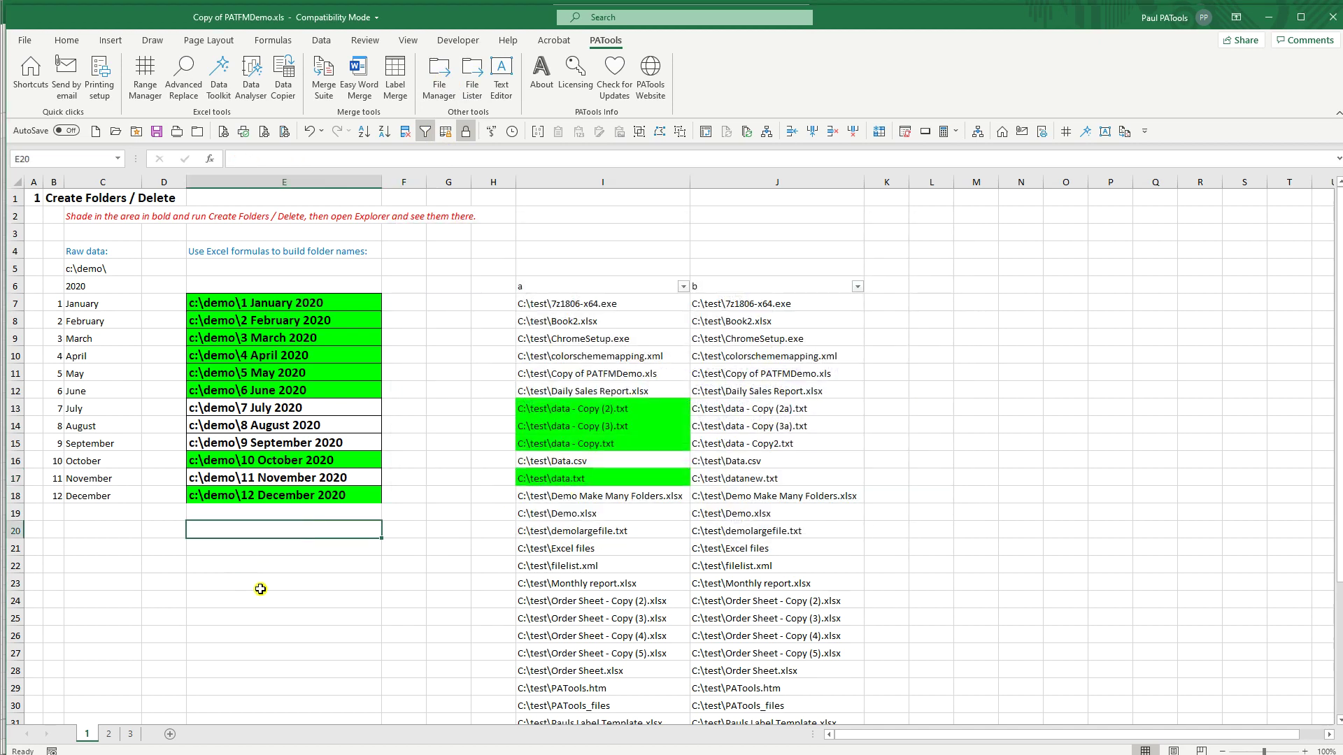
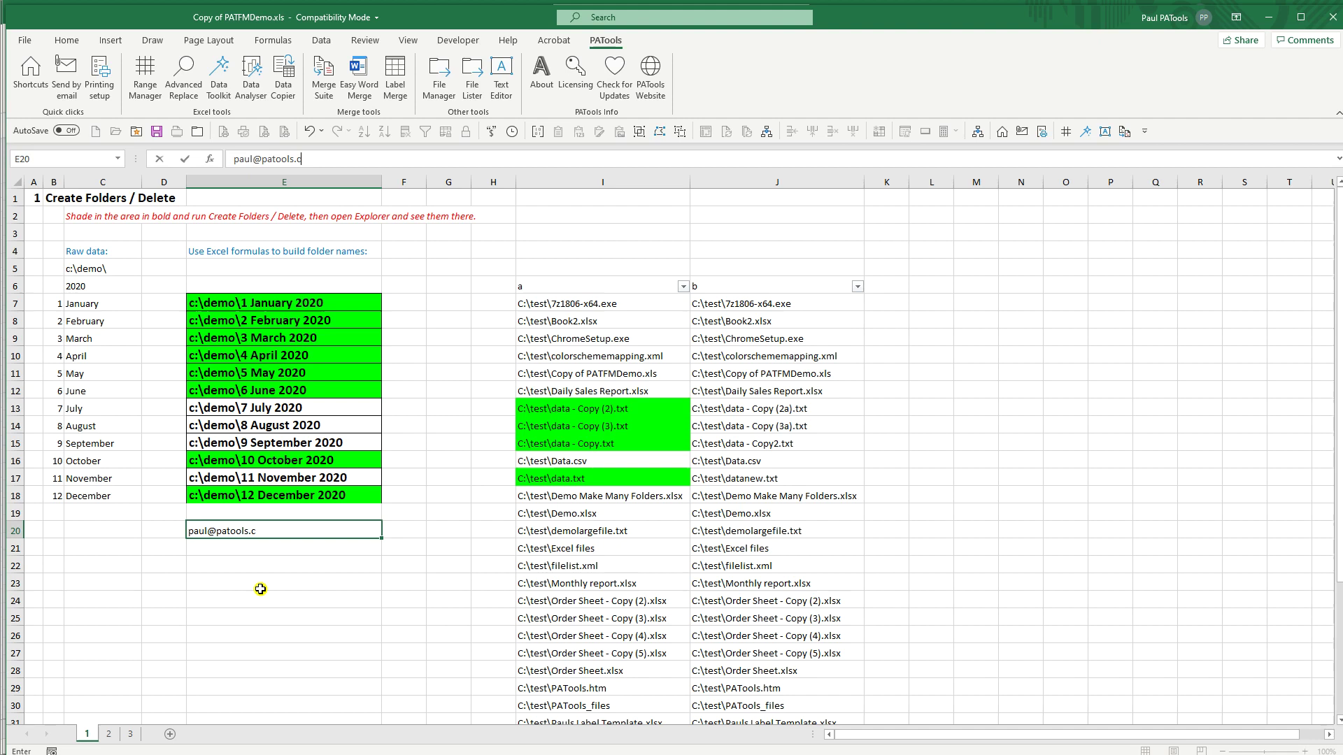
pyautogui.hotkey('ctrl', 'Return')
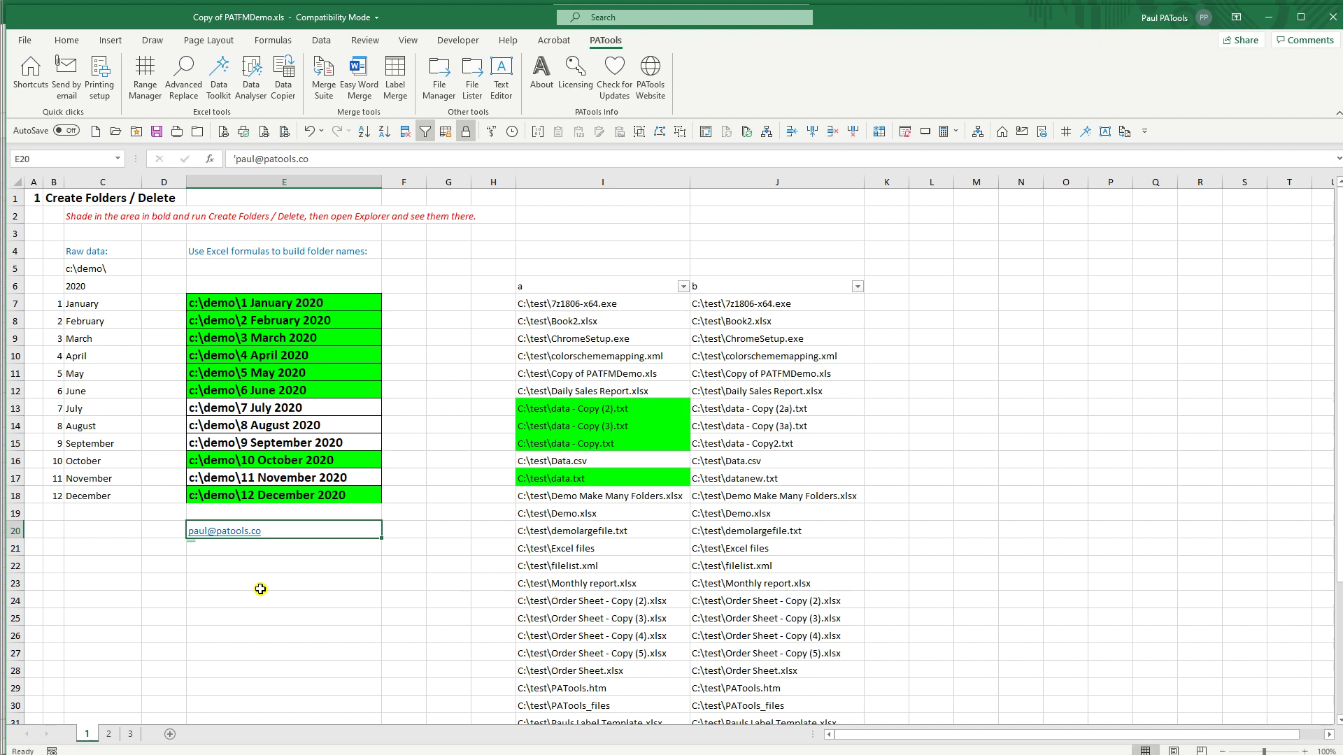
pyautogui.press('Down')
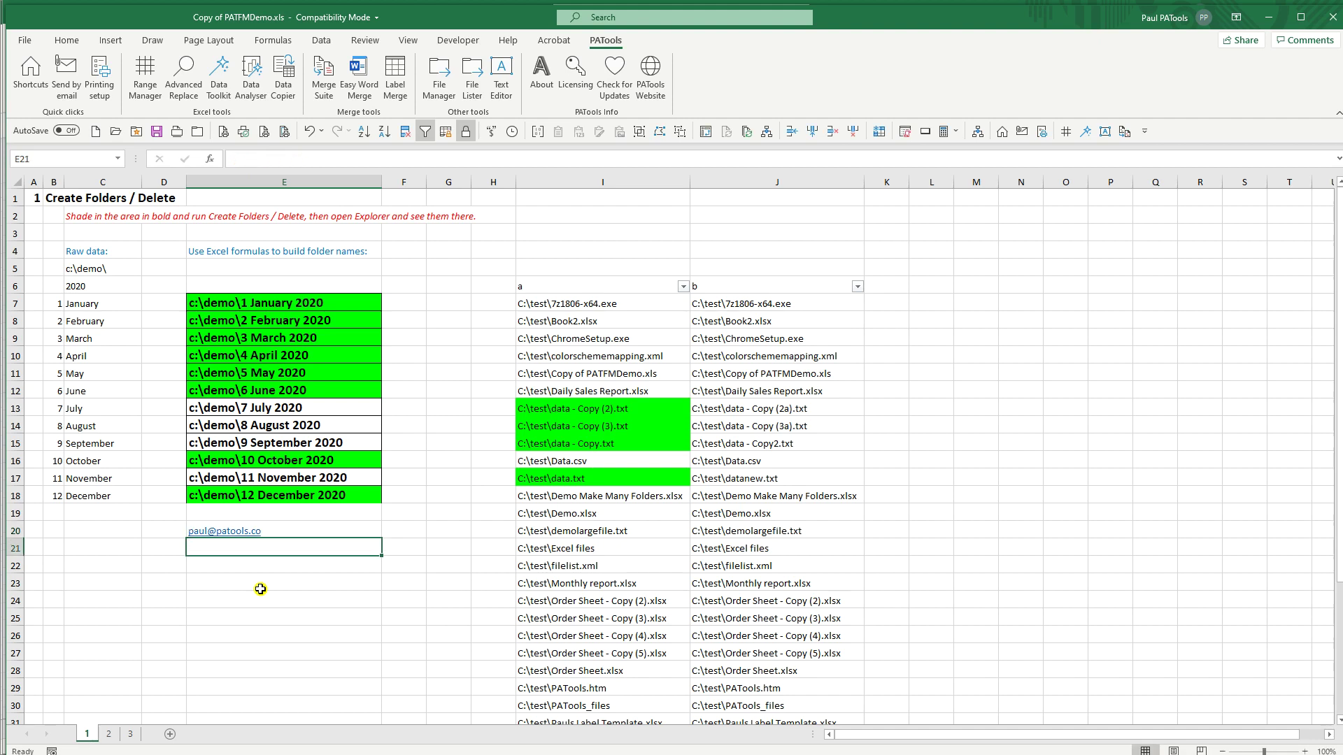
pyautogui.write('https://patools.co')
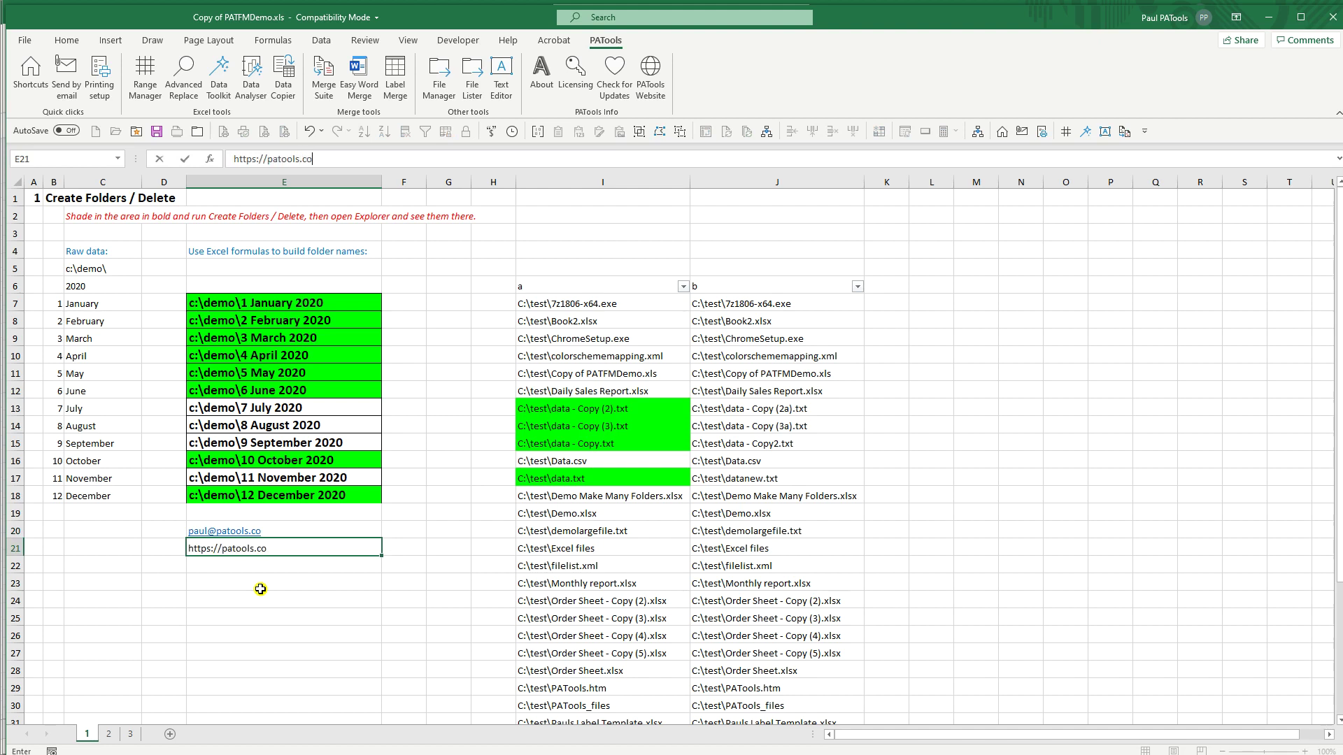
pyautogui.hotkey('ctrl', 'Return')
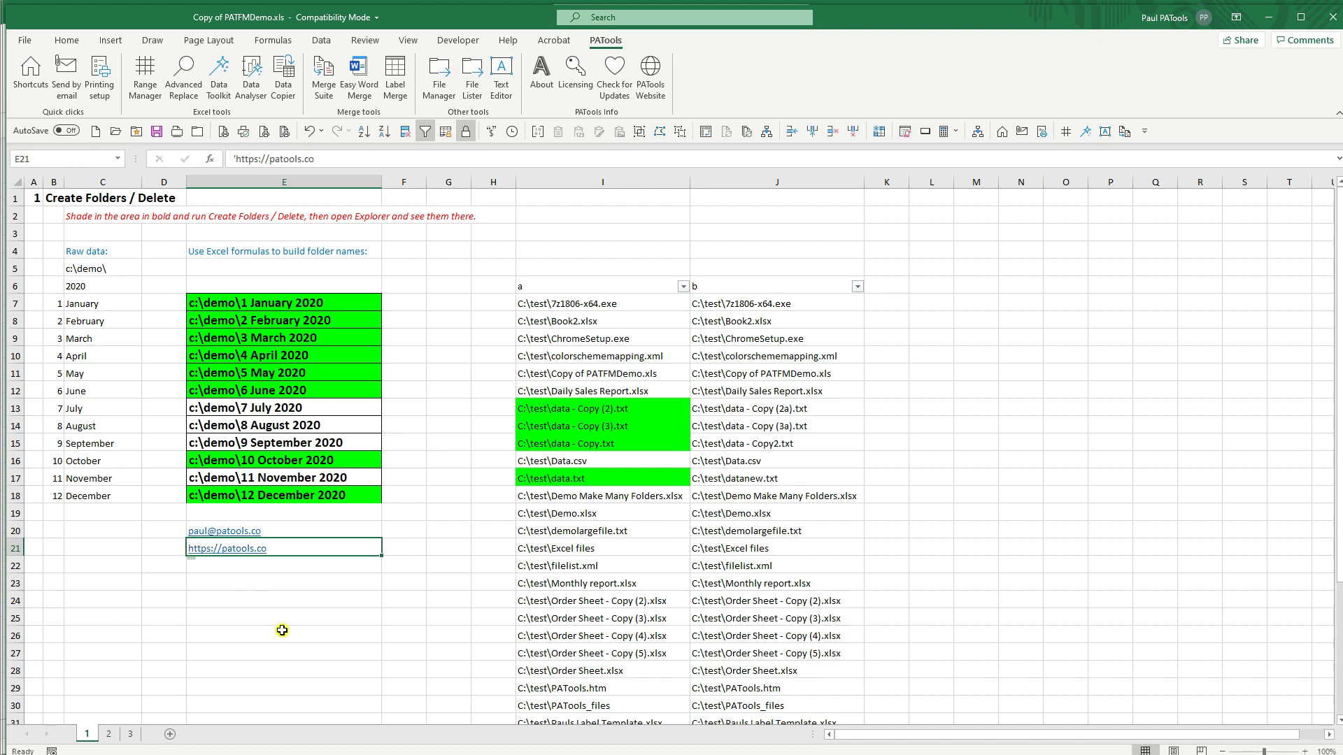
pyautogui.click(270, 579)
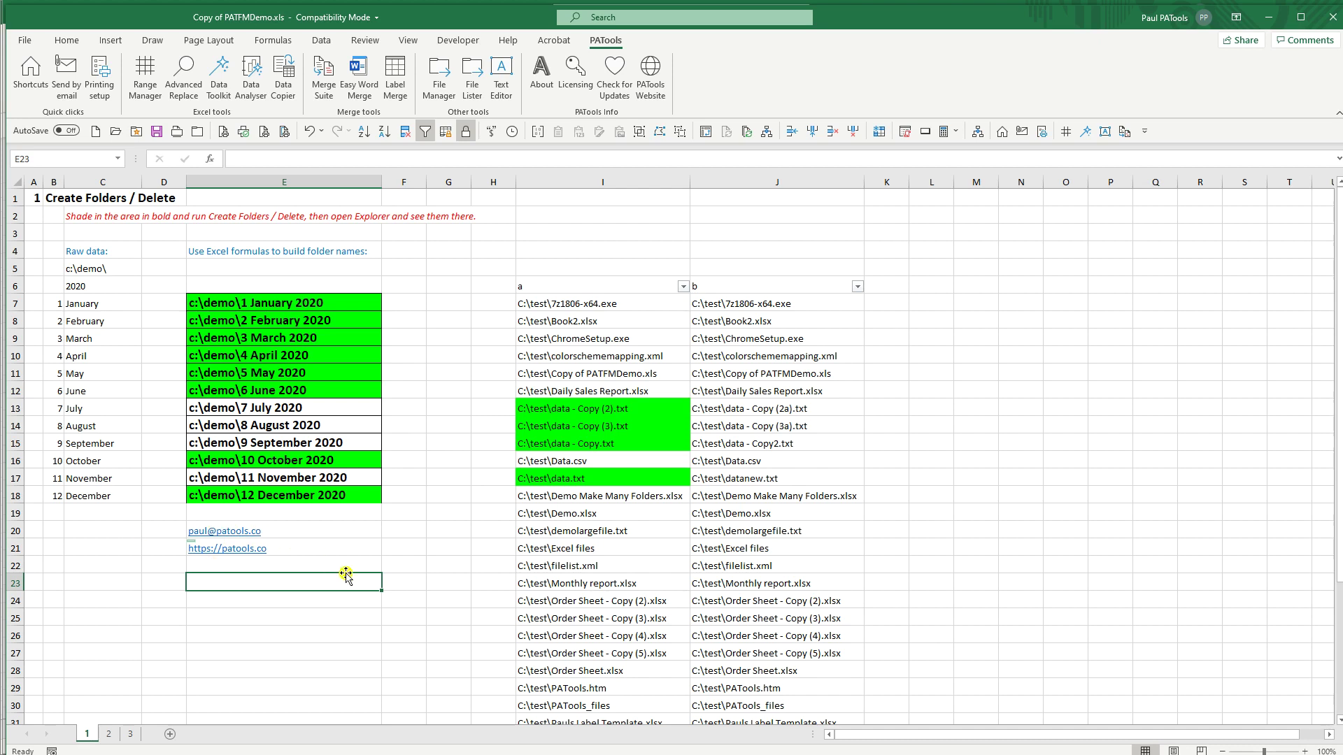
# Step: Toggle hyperlinks on E20:E22 with the File Manager's Hyperlink selected cells
pyautogui.moveTo(338, 565); pyautogui.dragTo(332, 526)
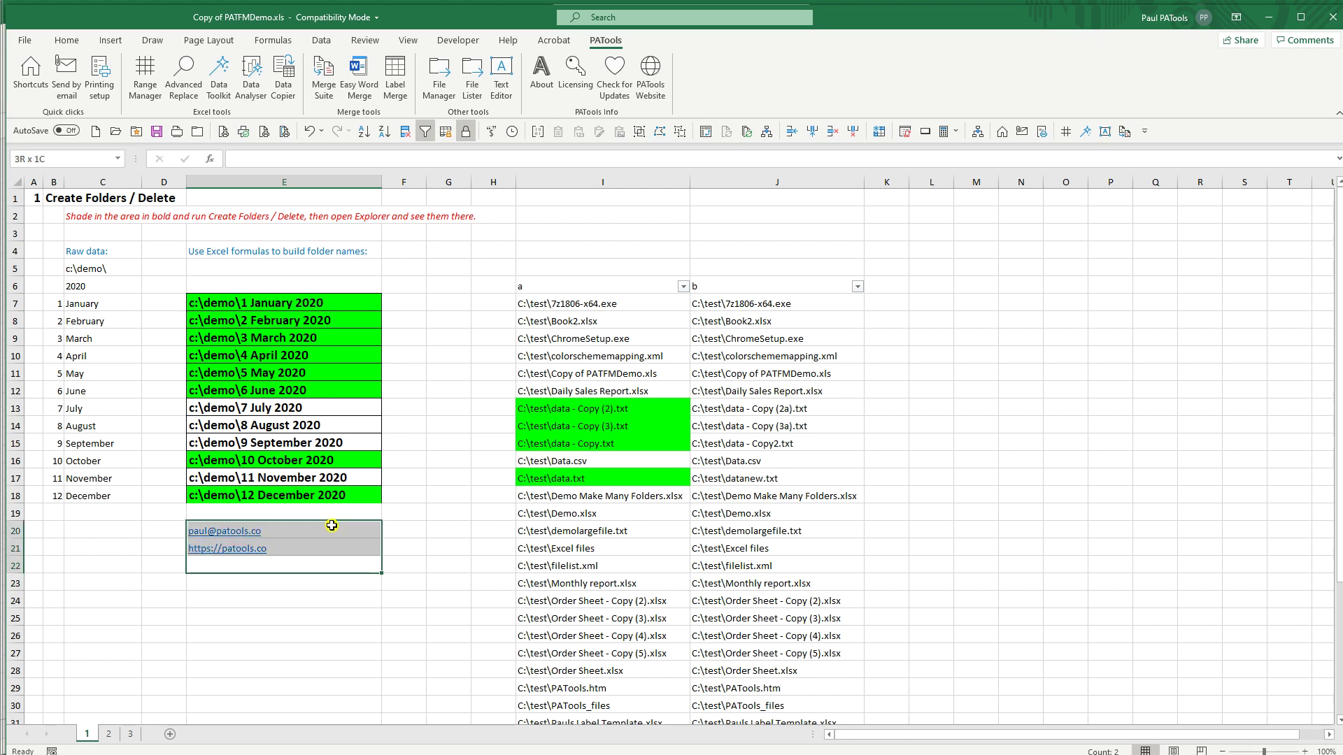
pyautogui.click(451, 89)
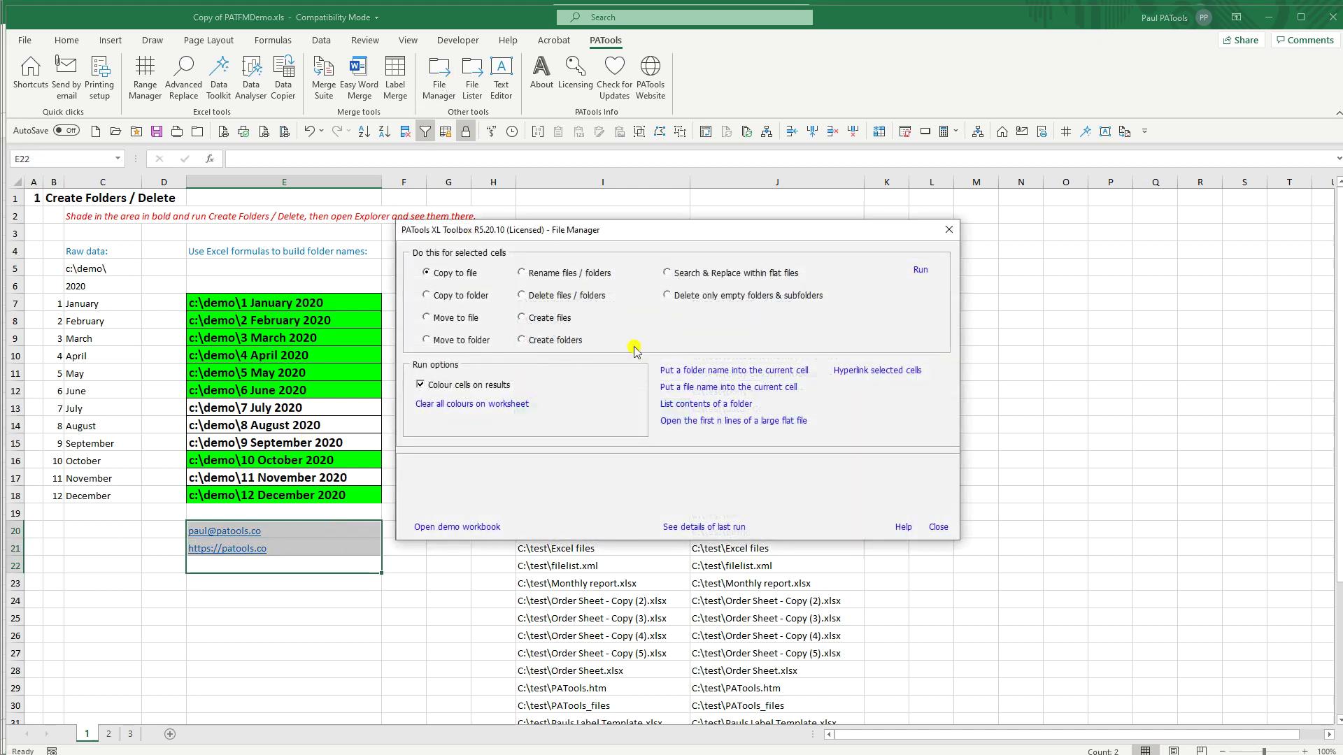
pyautogui.click(862, 371)
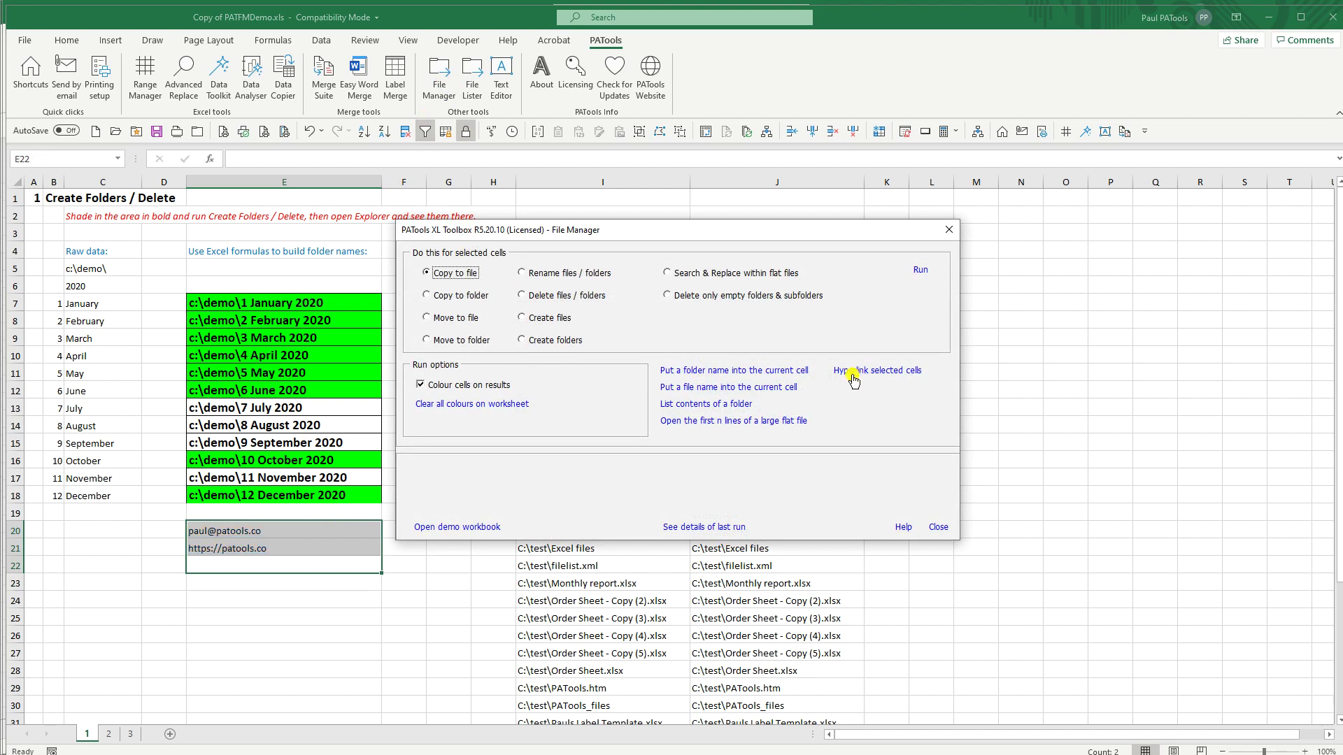
pyautogui.click(937, 527)
# Step: Inspect the contents of cells E20 and E21
pyautogui.click(279, 527)
pyautogui.click(267, 552)
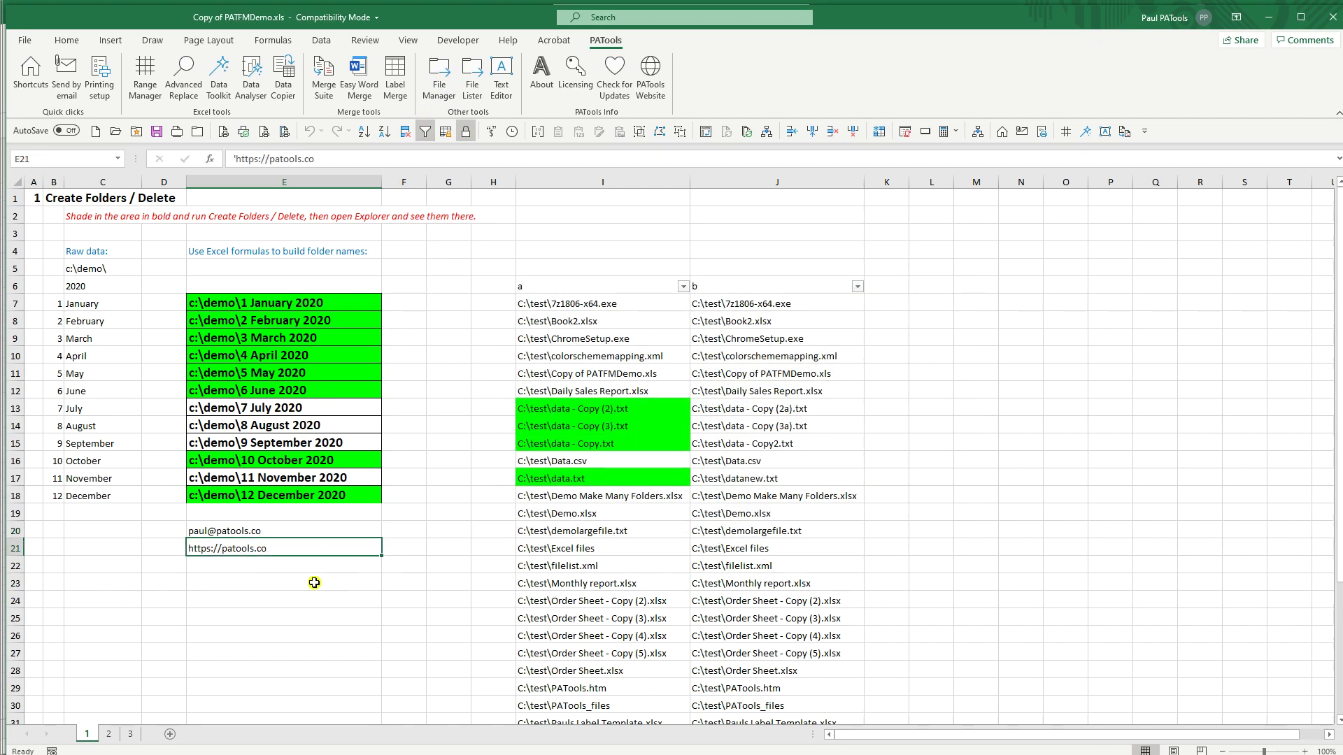
pyautogui.click(251, 532)
pyautogui.click(245, 552)
pyautogui.click(231, 533)
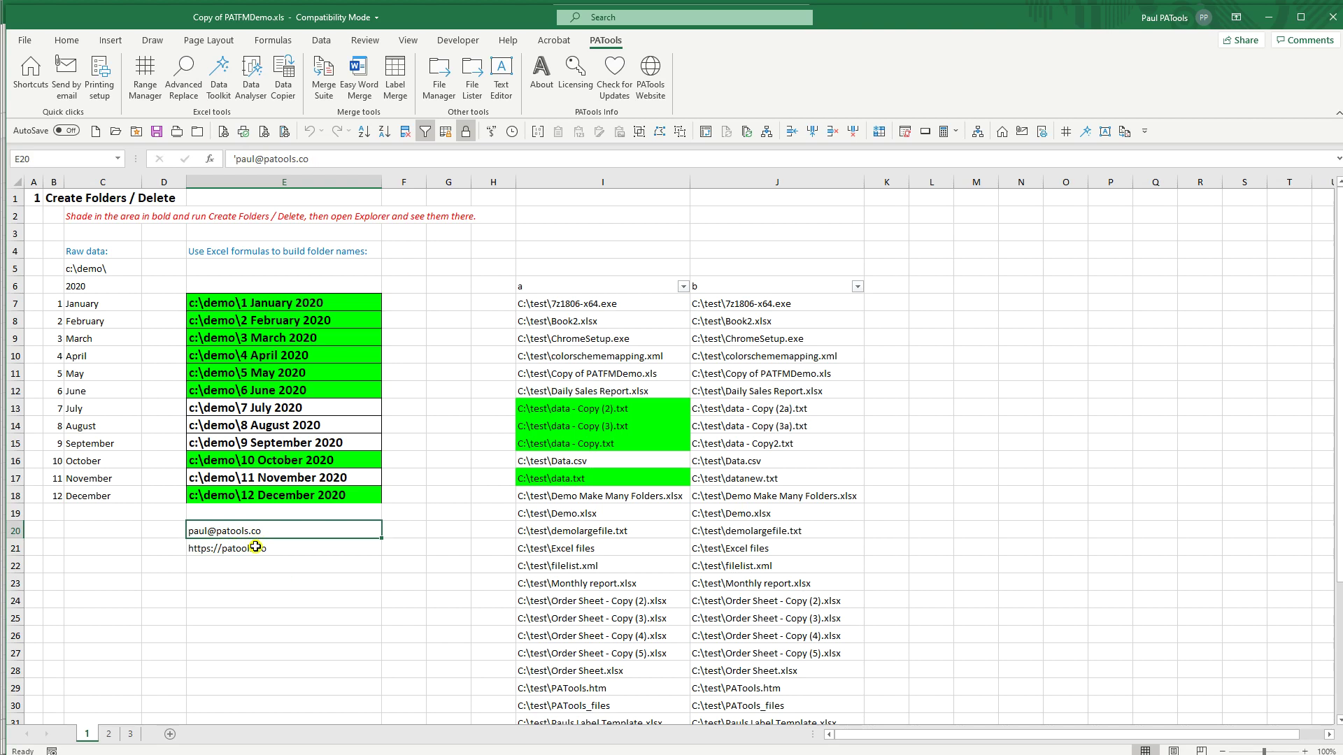
pyautogui.click(307, 550)
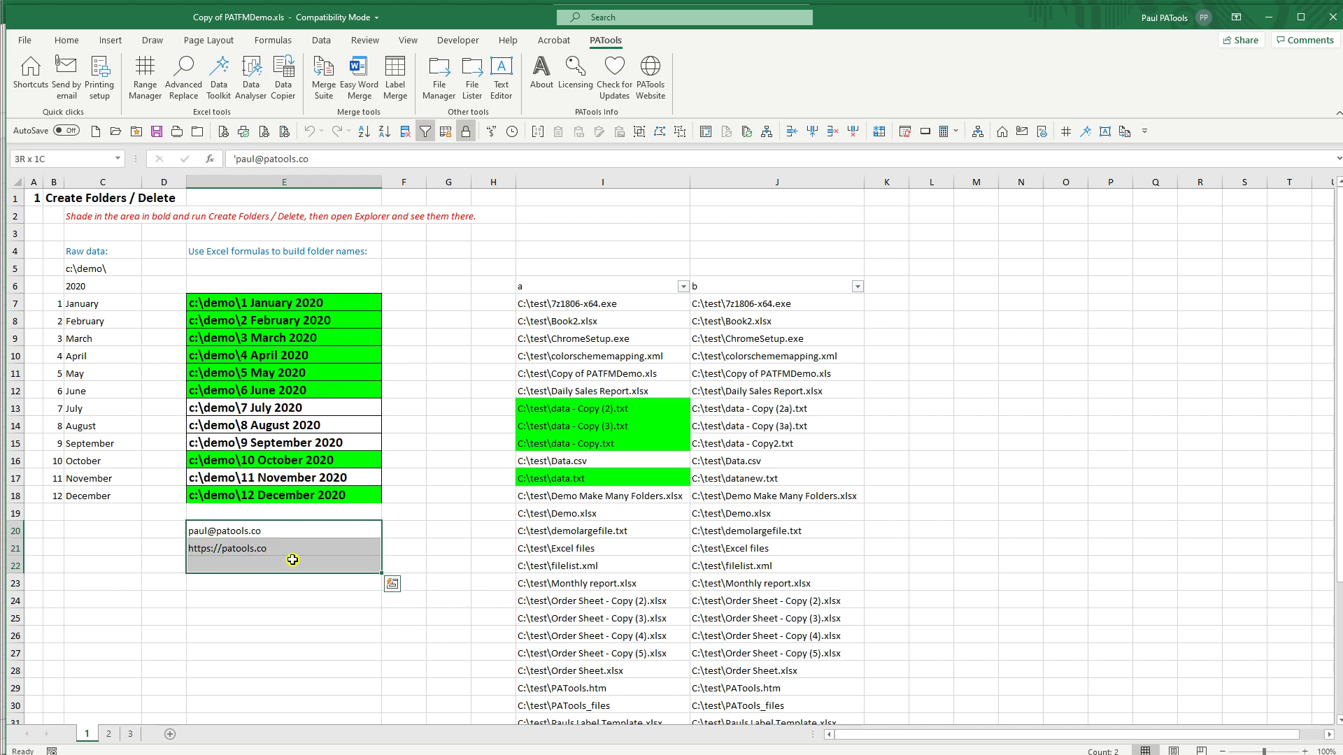
pyautogui.click(259, 532)
# Step: Turn E20:E21 back into hyperlinks with PATools File Manager's Hyperlink selected cells
pyautogui.keyDown('shift'); pyautogui.click(255, 546); pyautogui.keyUp('shift')
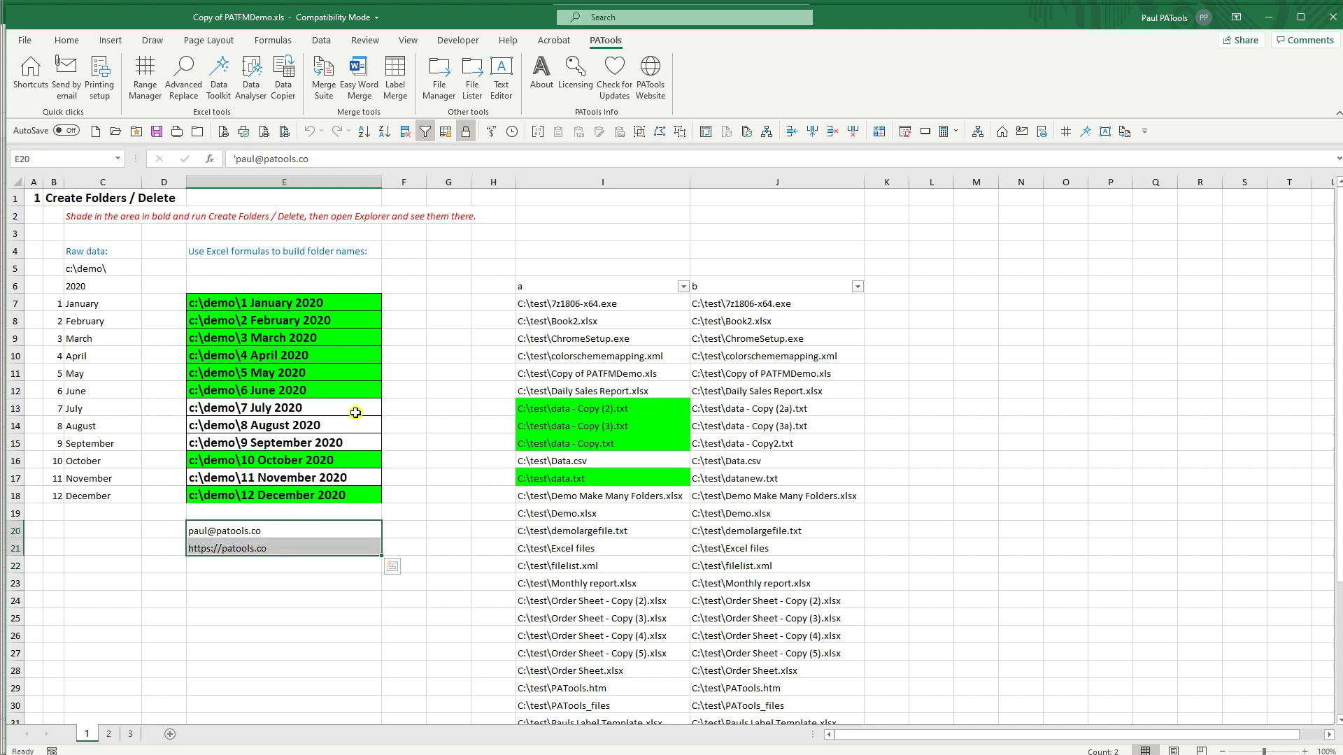
pyautogui.click(462, 88)
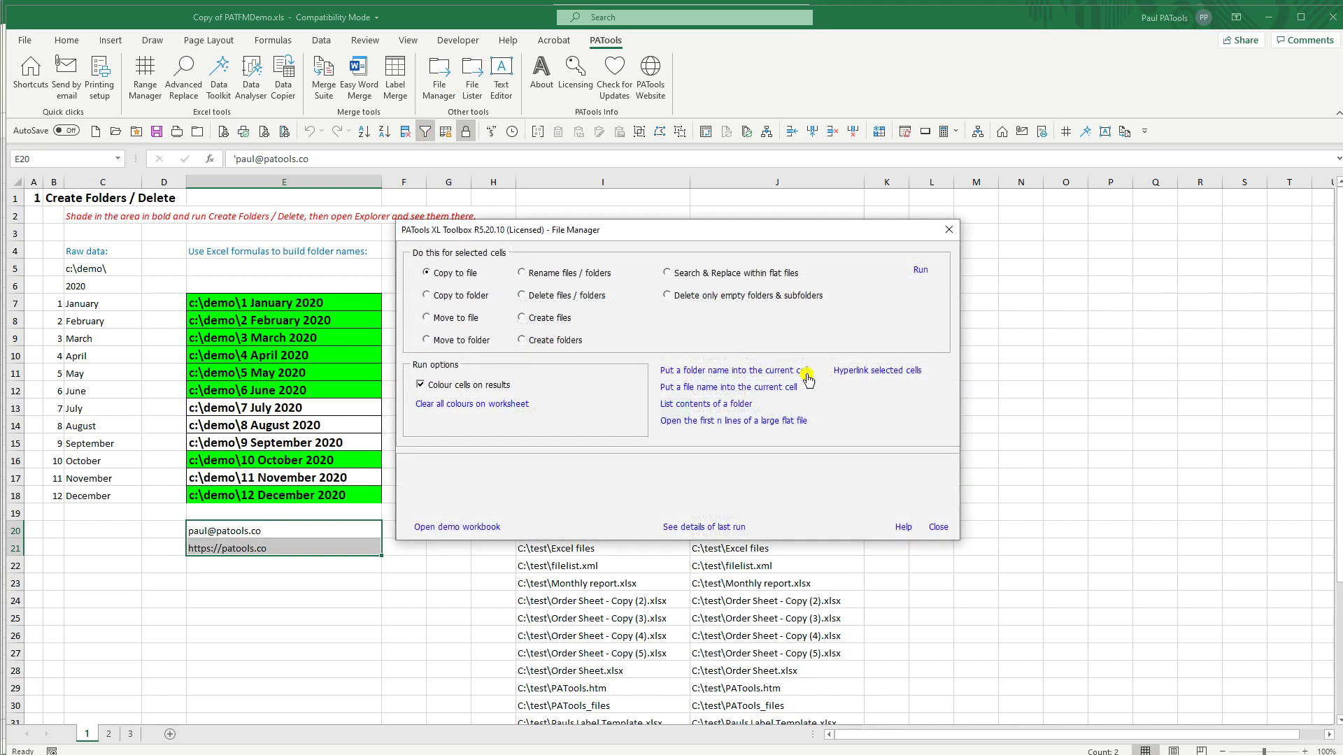
pyautogui.click(858, 373)
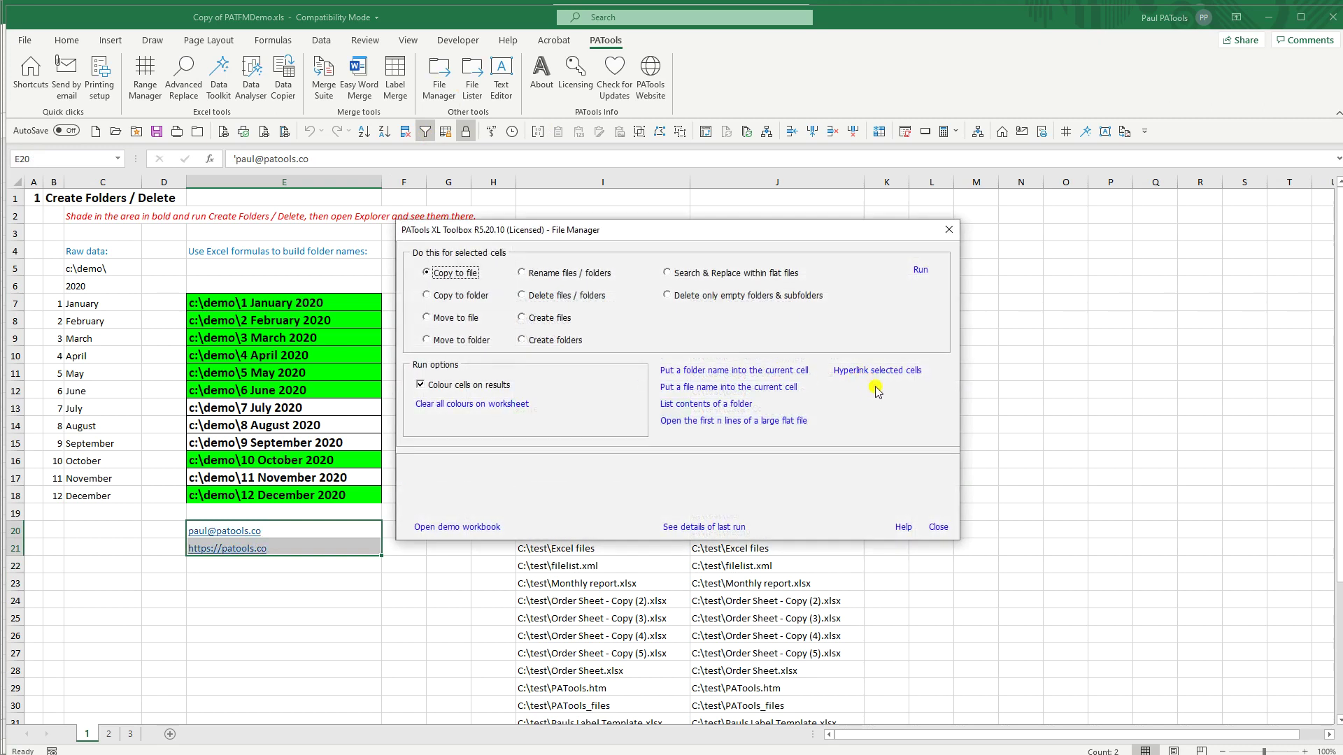
pyautogui.click(950, 229)
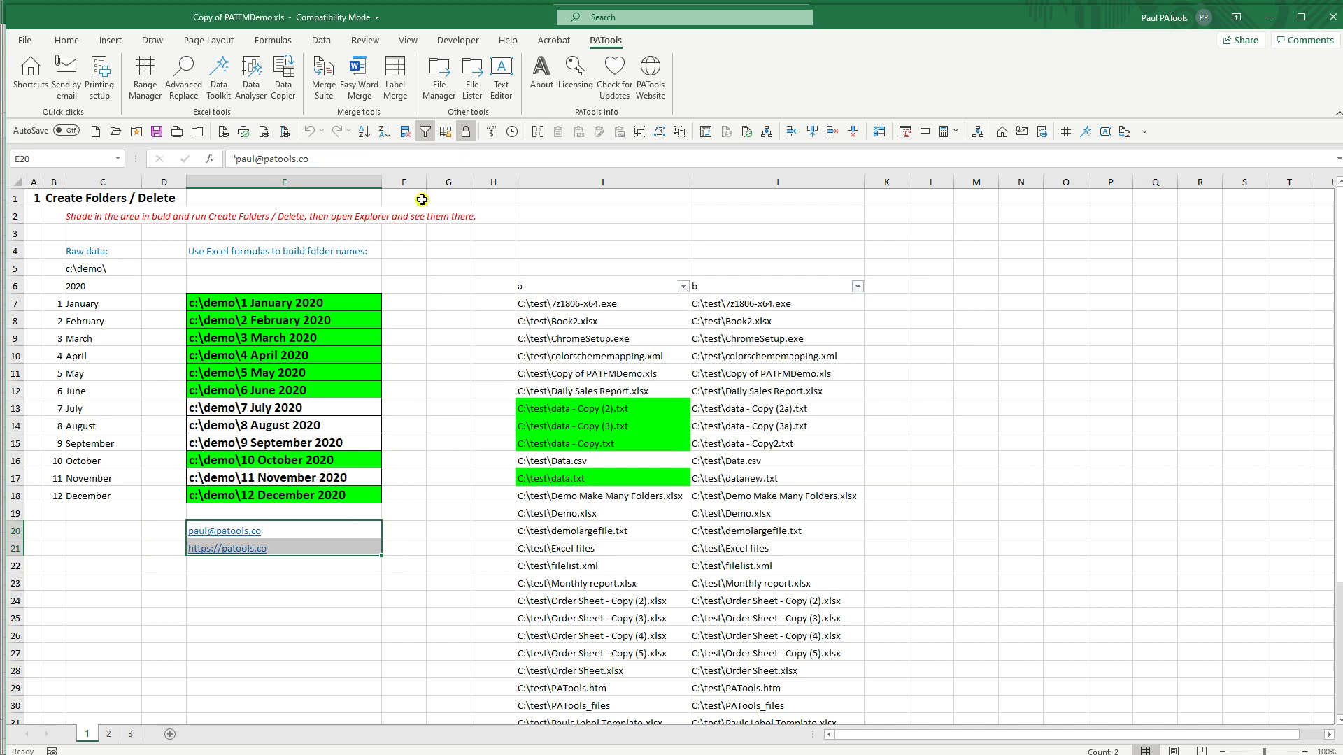
pyautogui.click(439, 77)
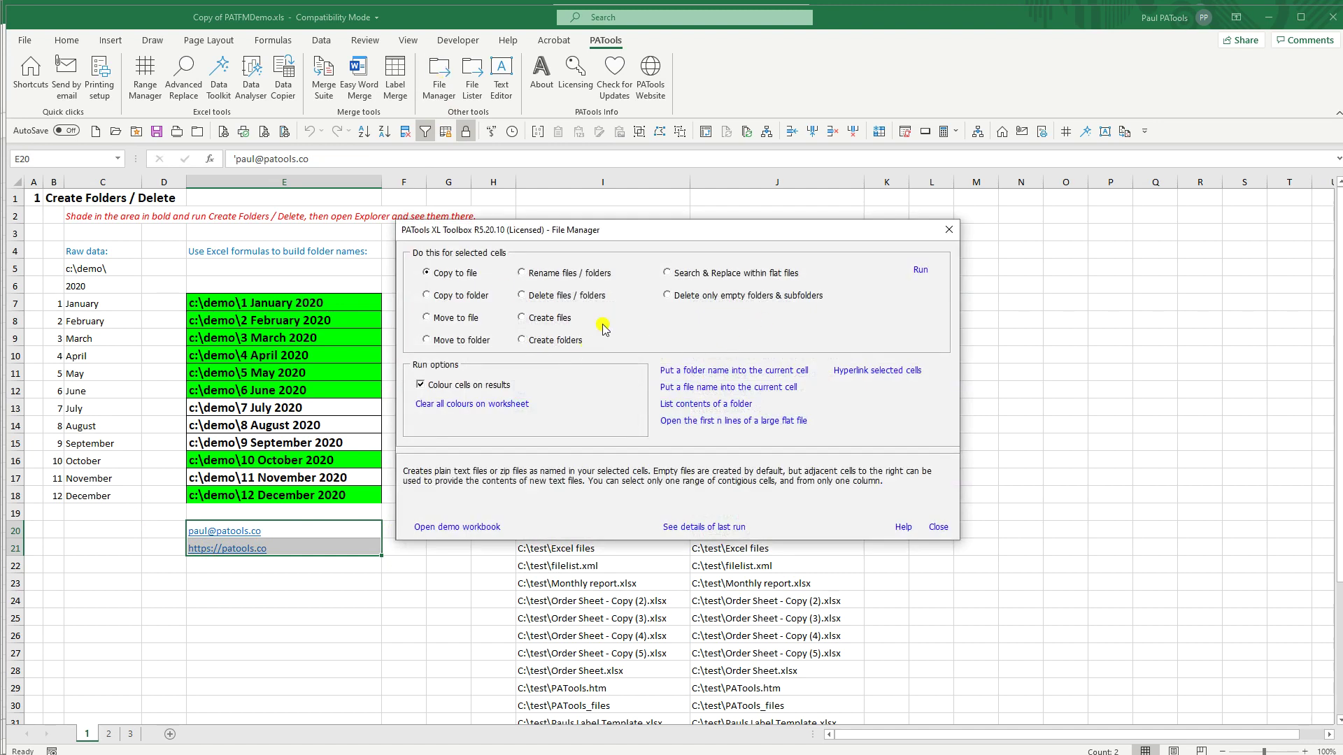
pyautogui.click(950, 229)
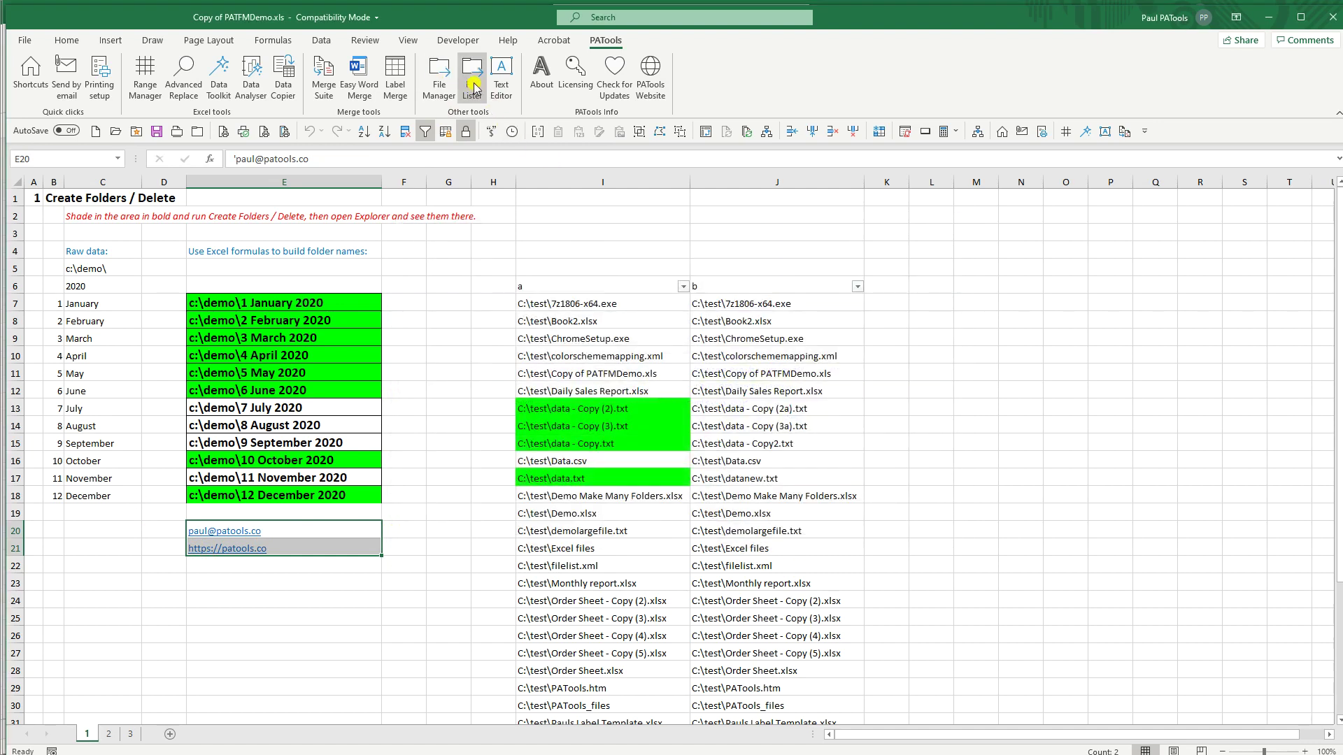
pyautogui.click(472, 79)
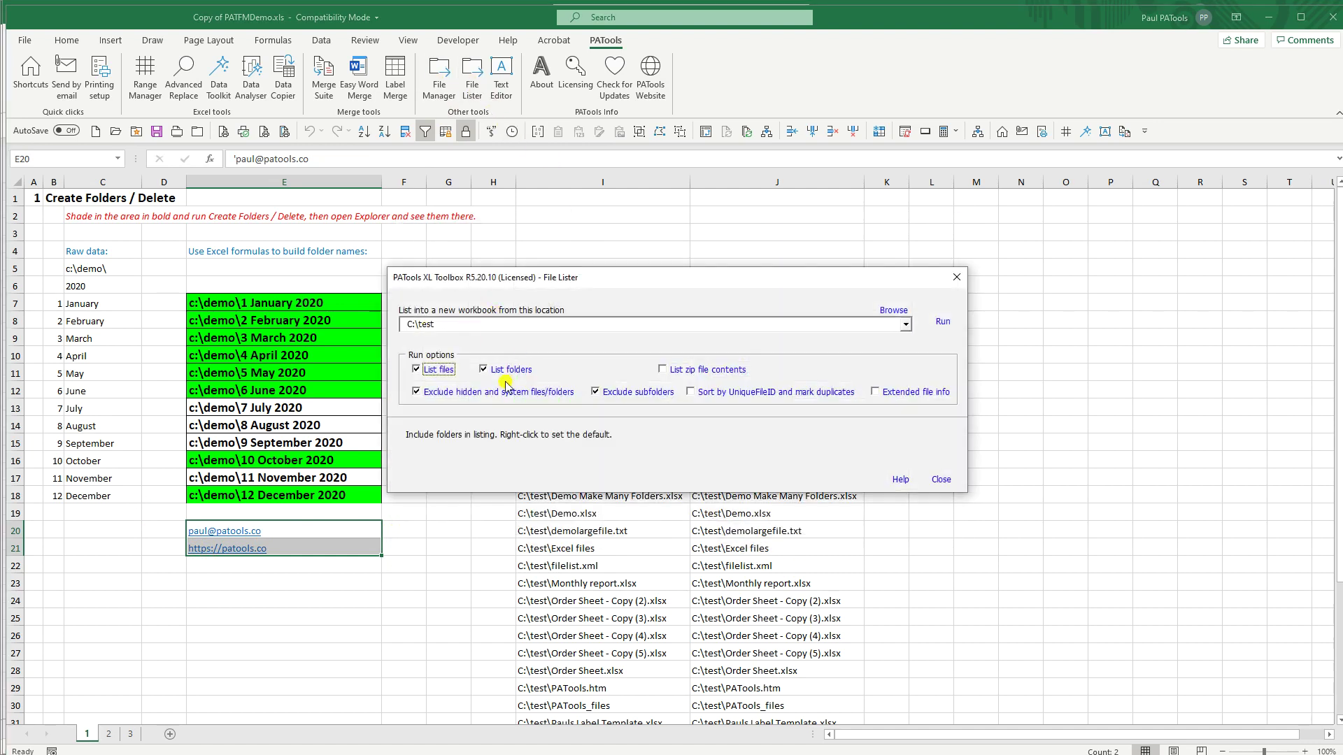
pyautogui.click(955, 278)
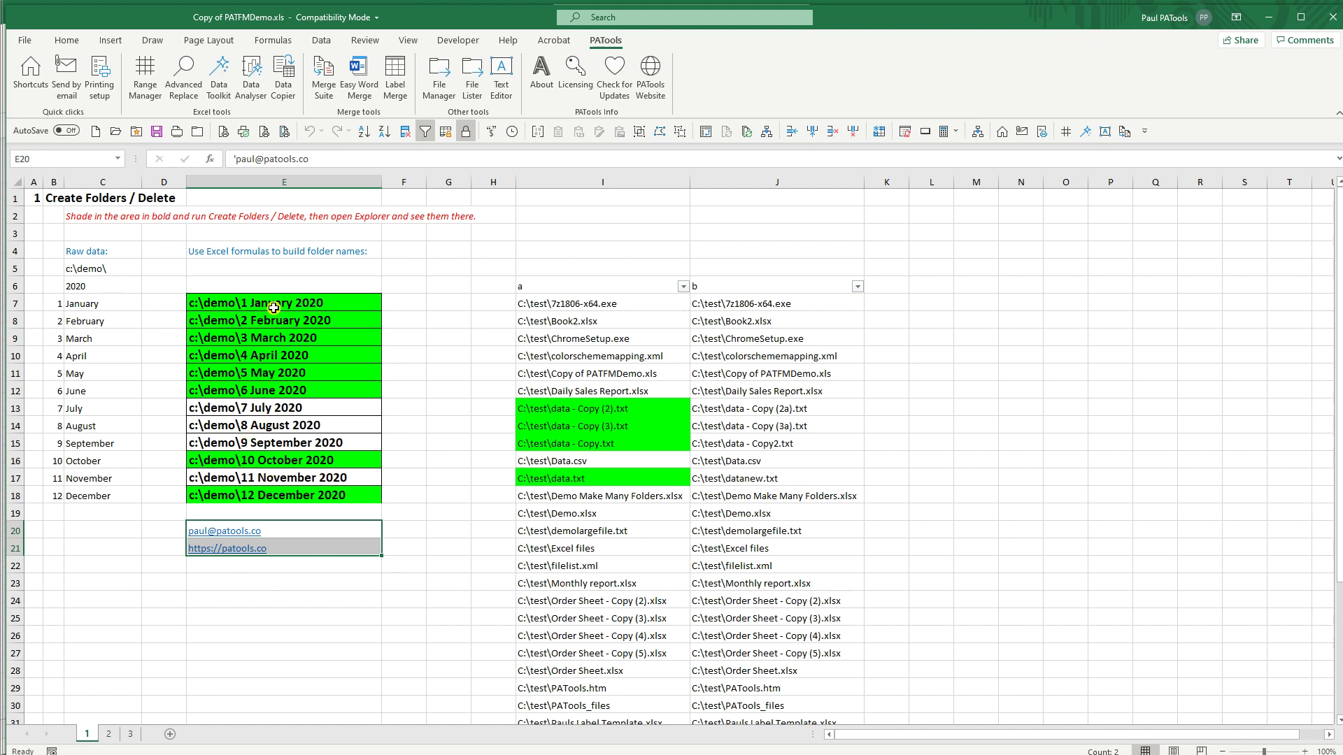
pyautogui.click(278, 305)
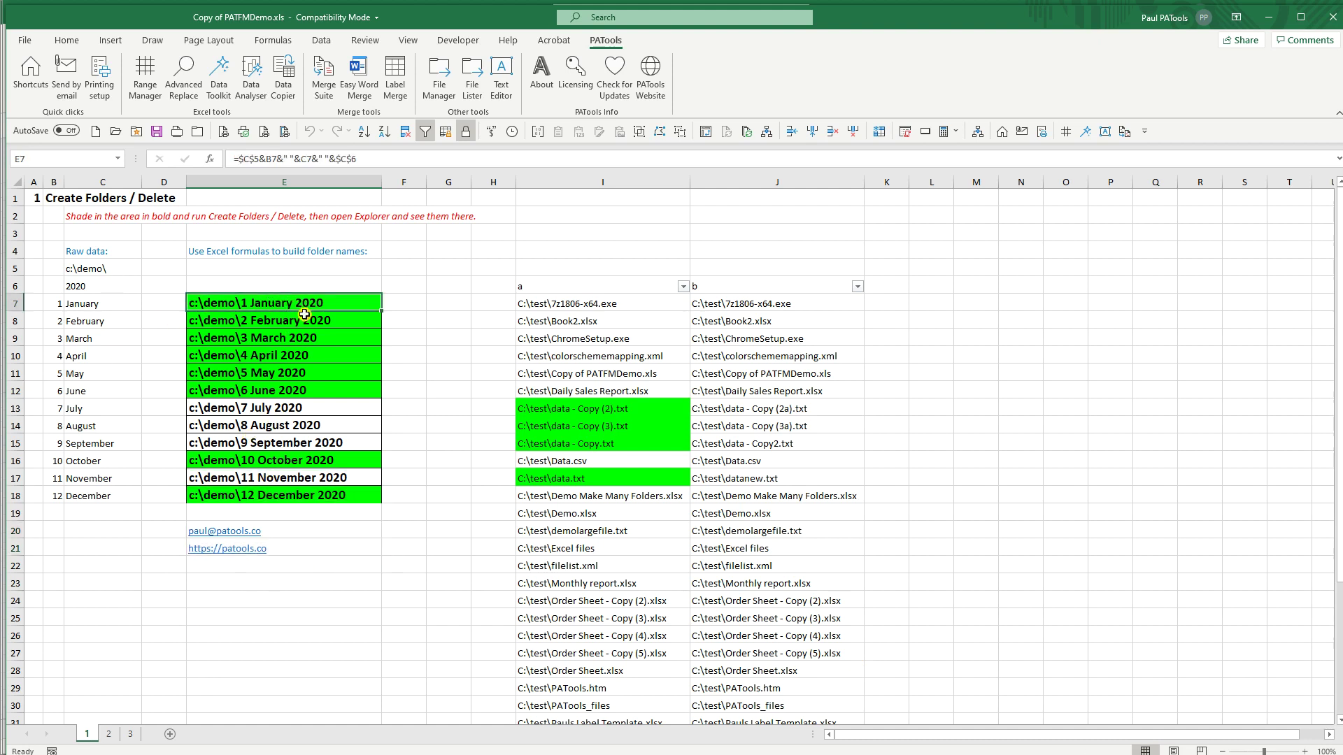